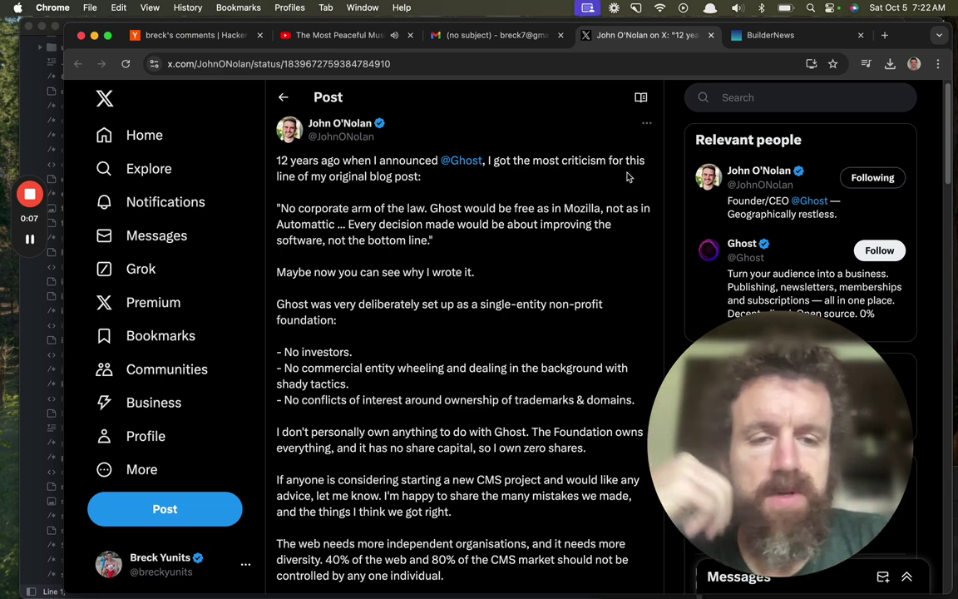
- Scroll through the X feed and back up to the post
scroll(629, 176, "down", 1)
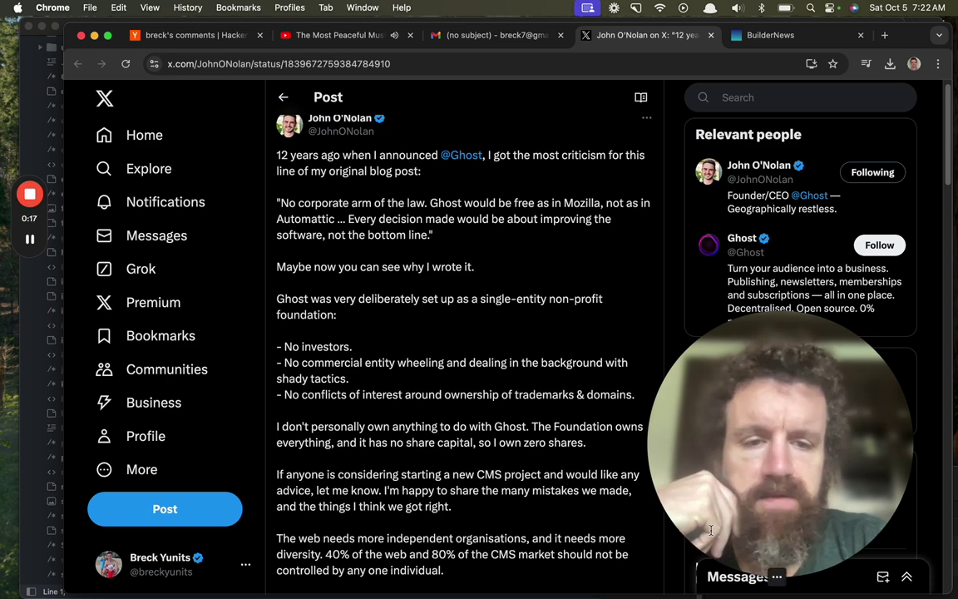
scroll(430, 236, "up", 1)
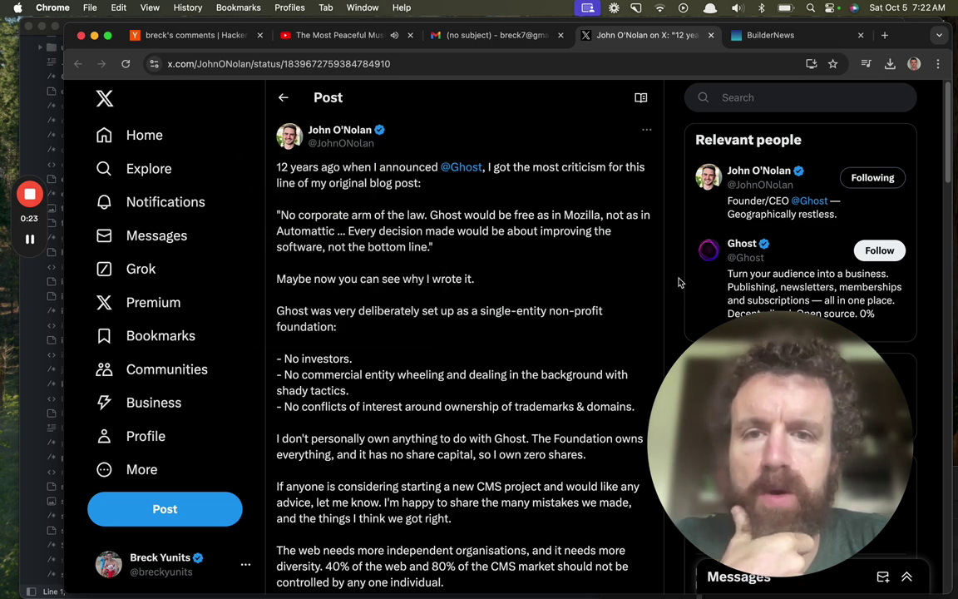
scroll(682, 263, "down", 1)
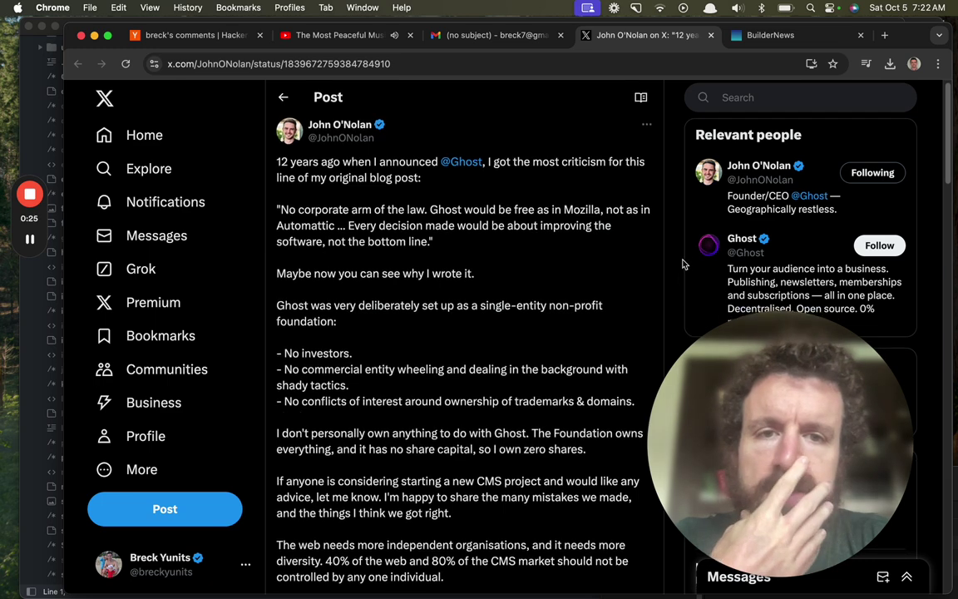
scroll(499, 241, "down", 2)
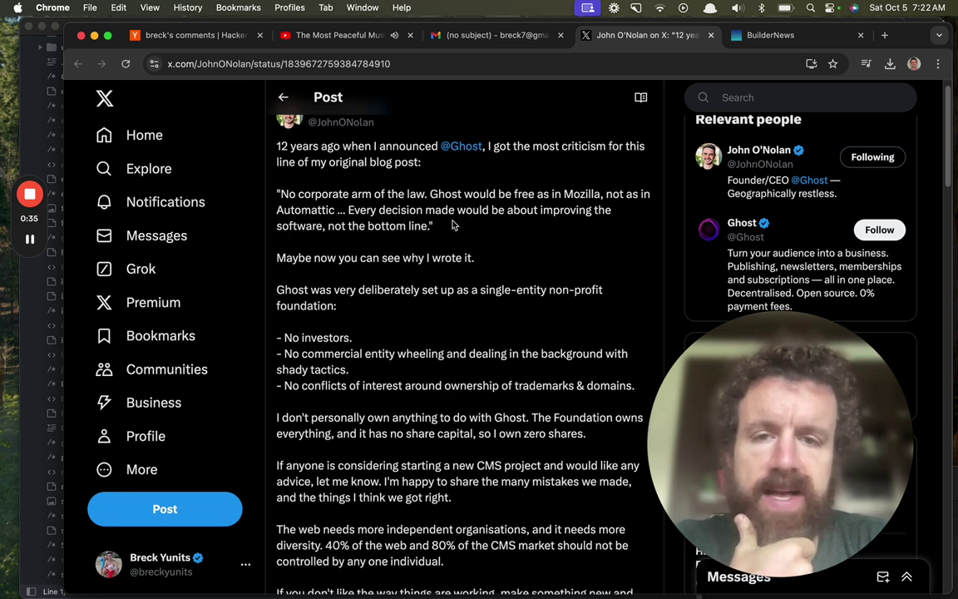
scroll(435, 229, "down", 2)
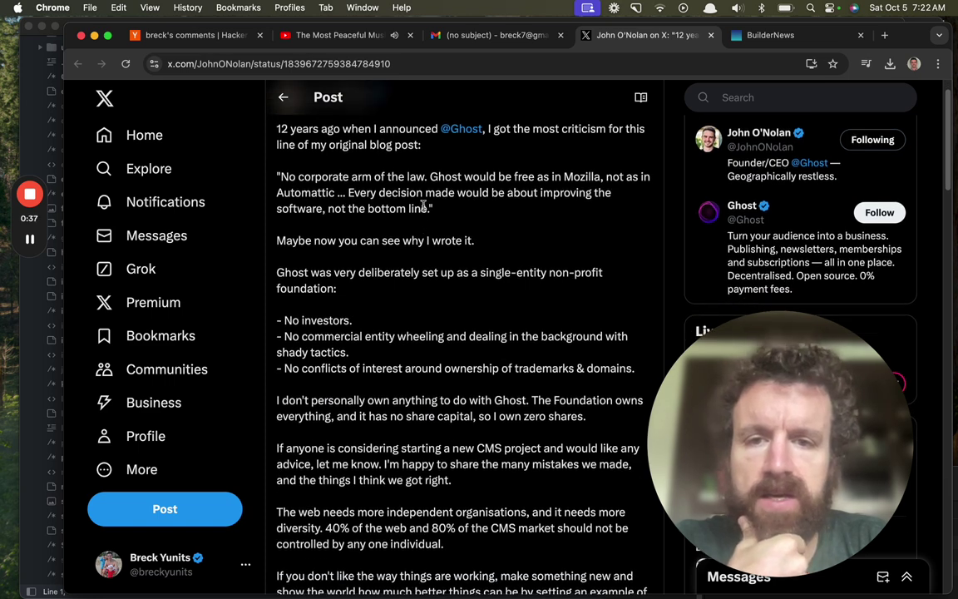
scroll(391, 191, "down", 3)
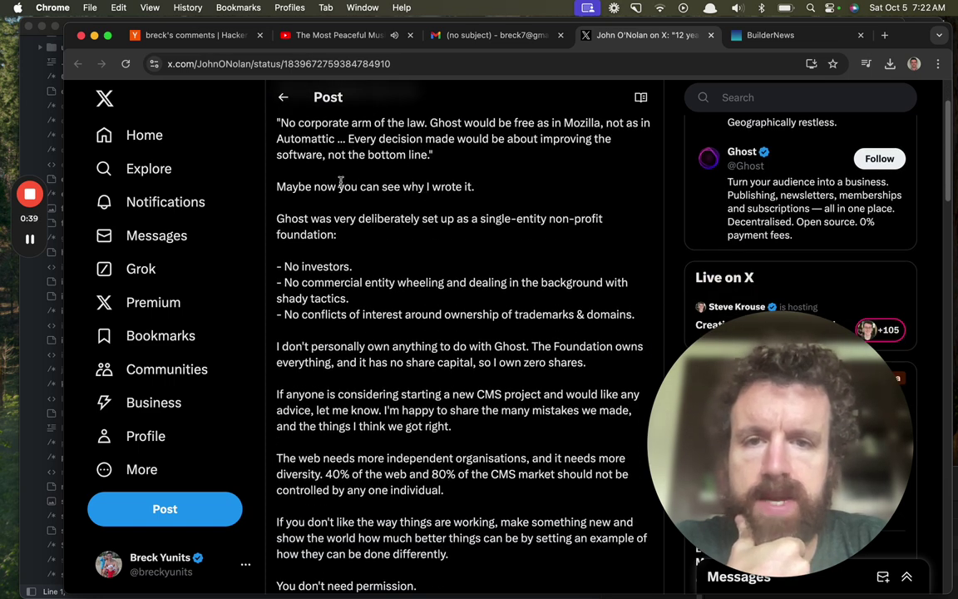
scroll(342, 179, "up", 3)
scroll(379, 222, "down", 2)
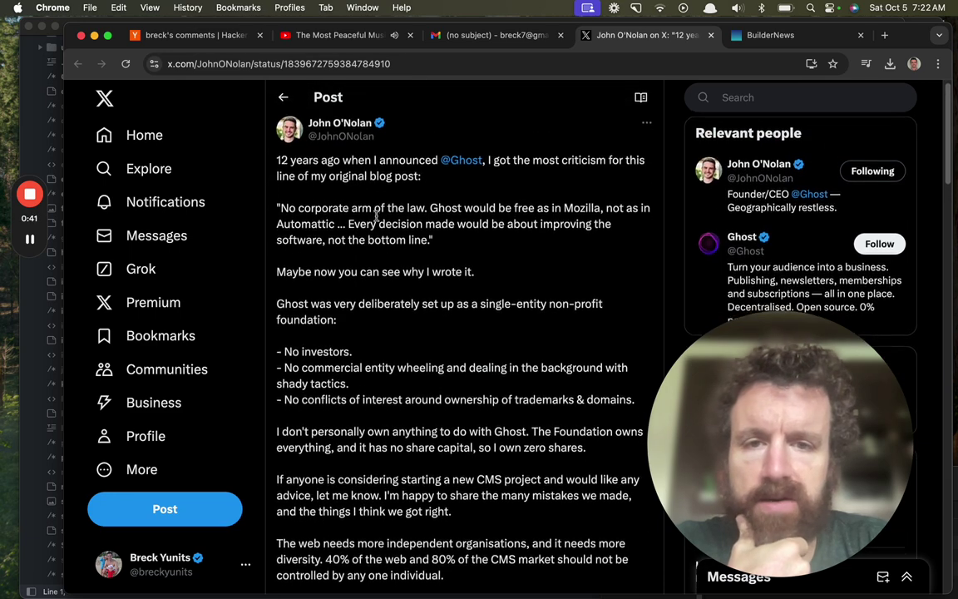
scroll(377, 219, "down", 2)
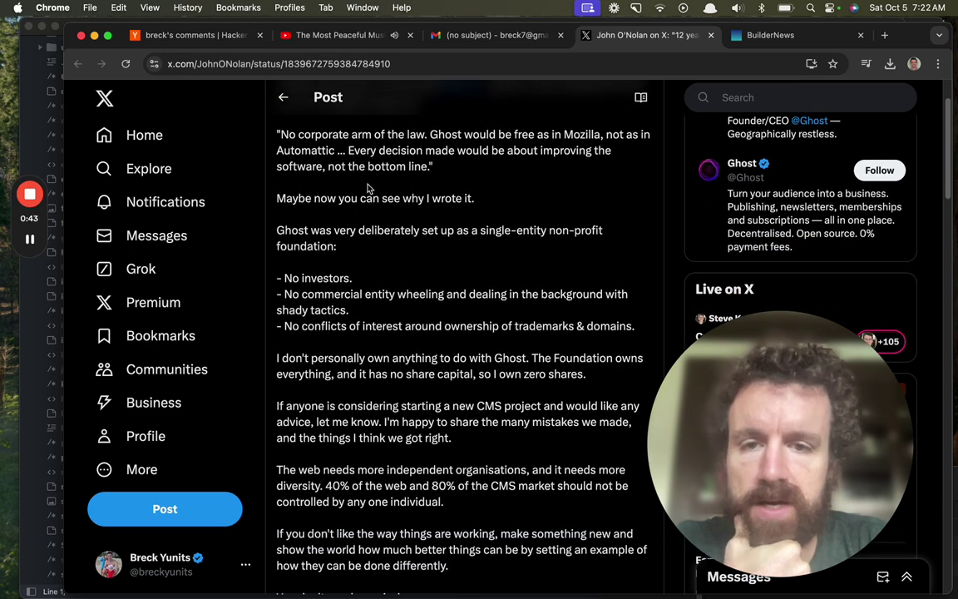
scroll(368, 187, "down", 1)
scroll(367, 181, "down", 1)
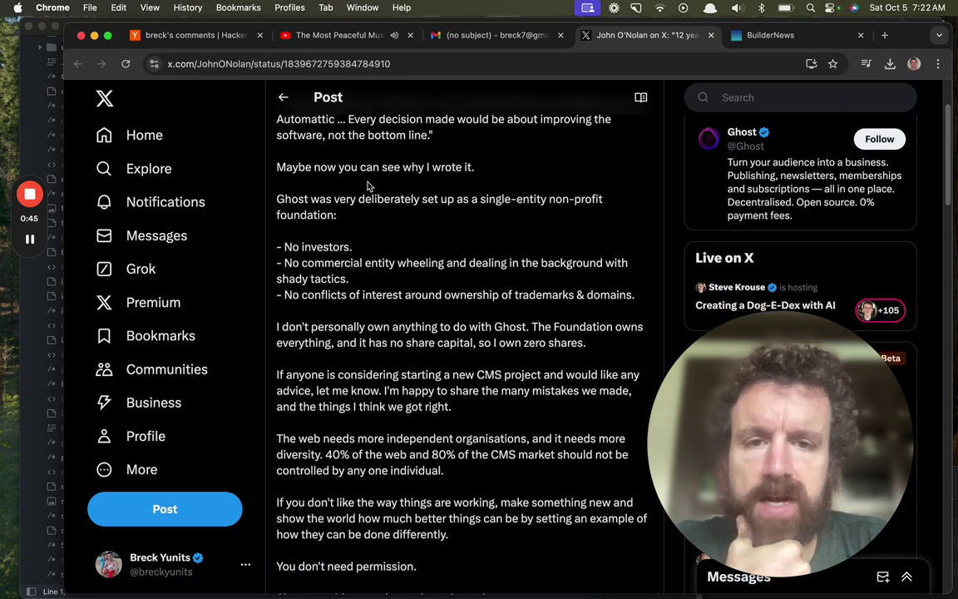
scroll(368, 185, "down", 1)
scroll(368, 185, "down", 1)
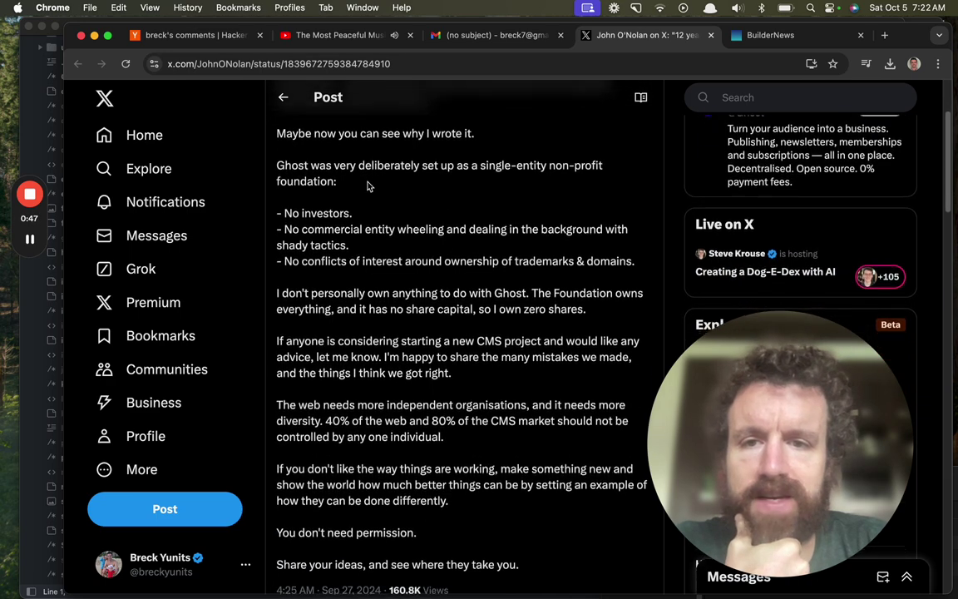
scroll(369, 185, "down", 1)
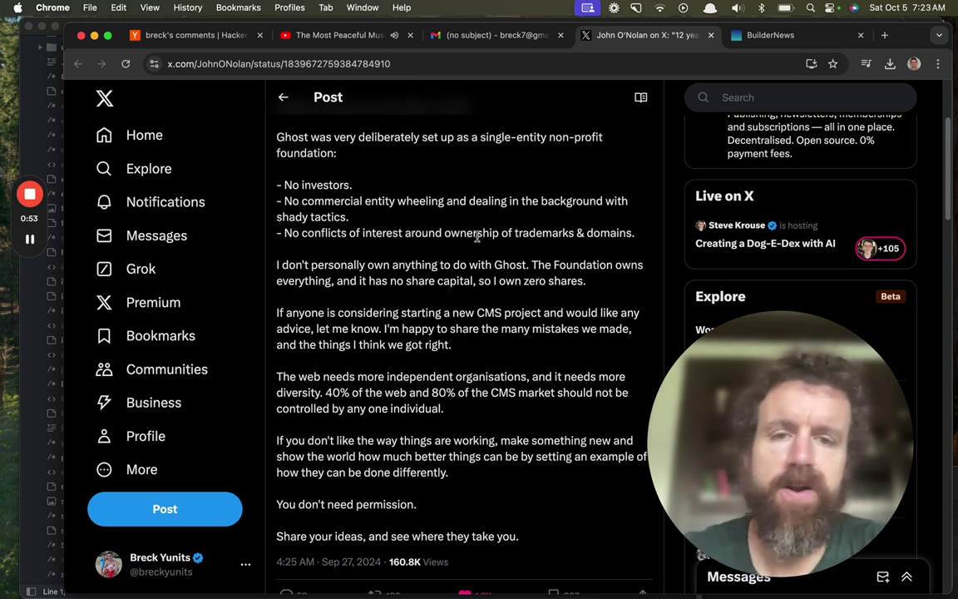
scroll(514, 205, "down", 2)
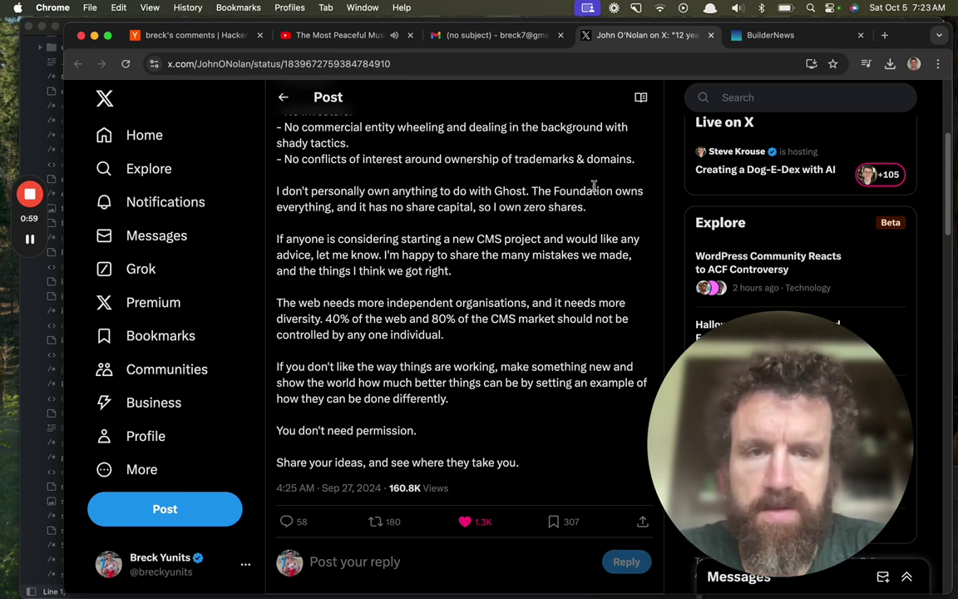
scroll(393, 211, "down", 1)
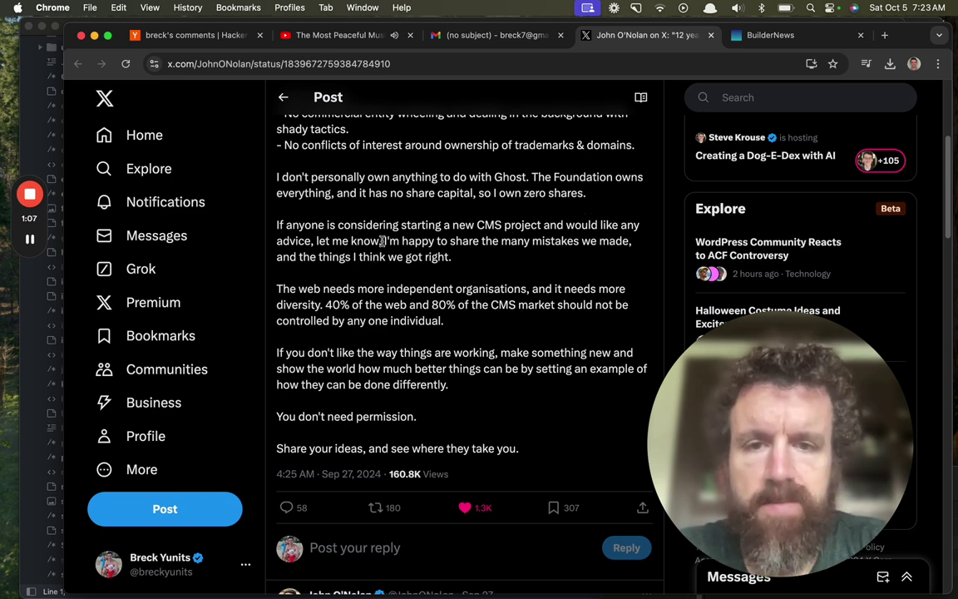
scroll(381, 237, "down", 1)
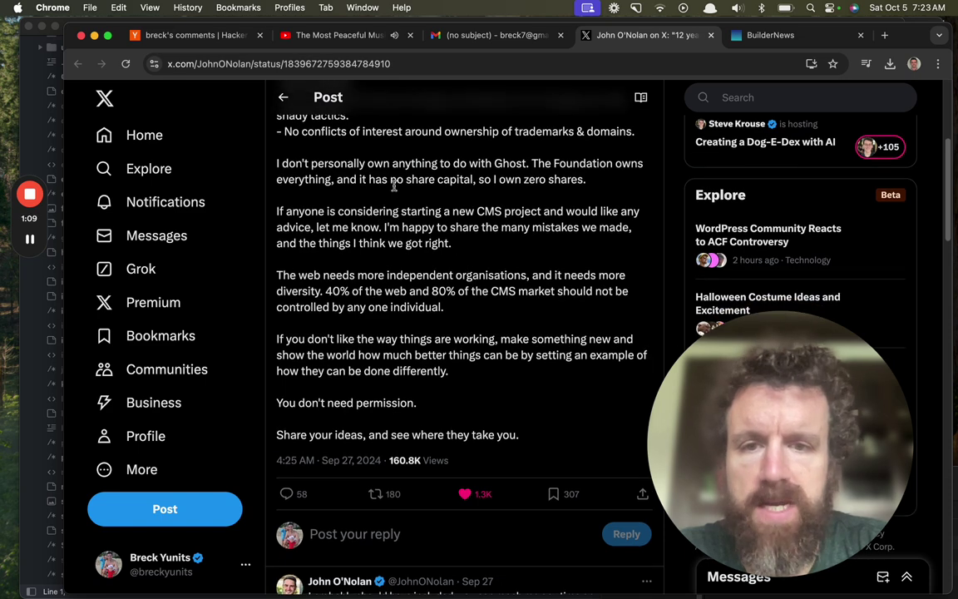
scroll(394, 186, "down", 1)
scroll(395, 184, "down", 1)
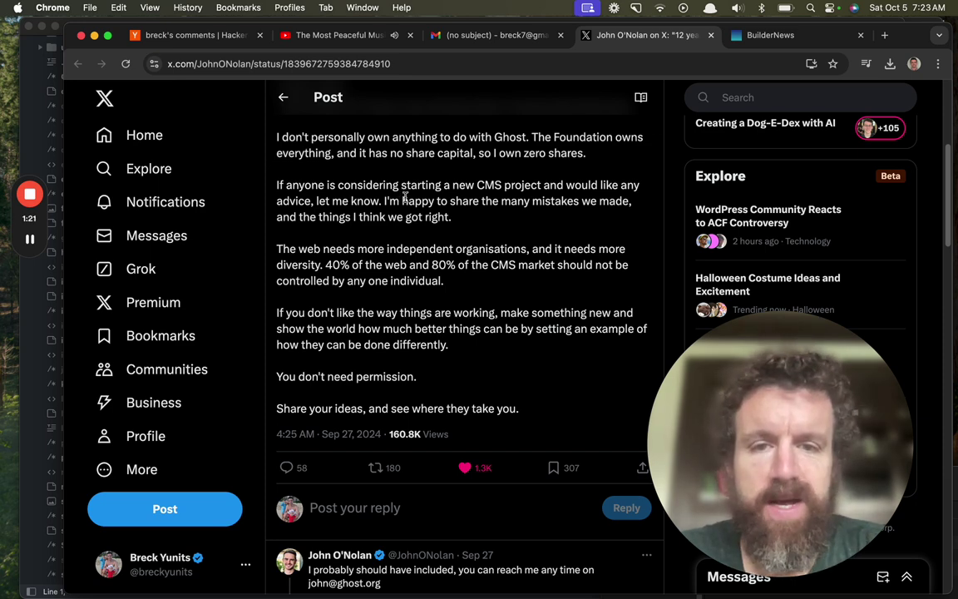
scroll(405, 196, "down", 1)
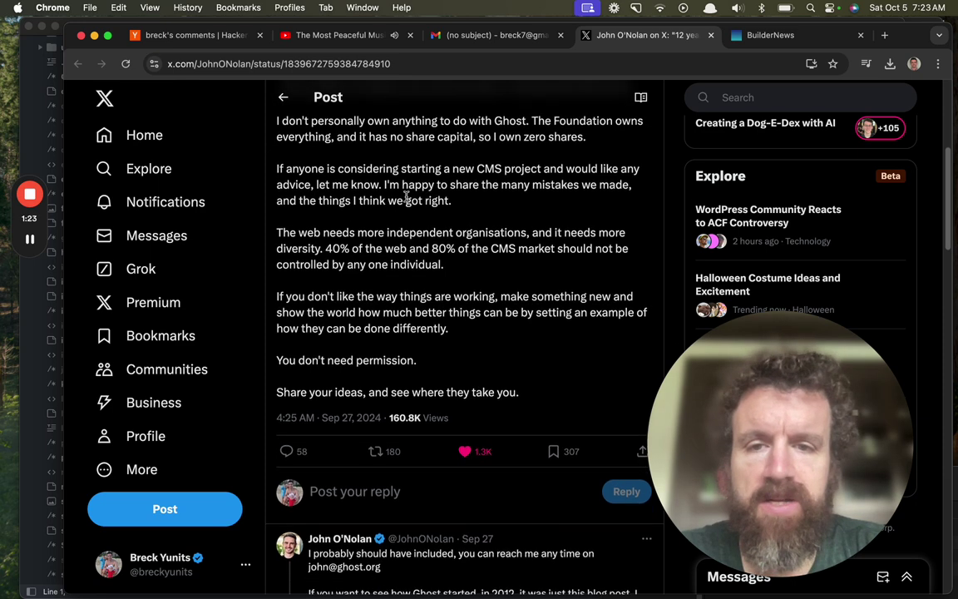
scroll(406, 196, "down", 1)
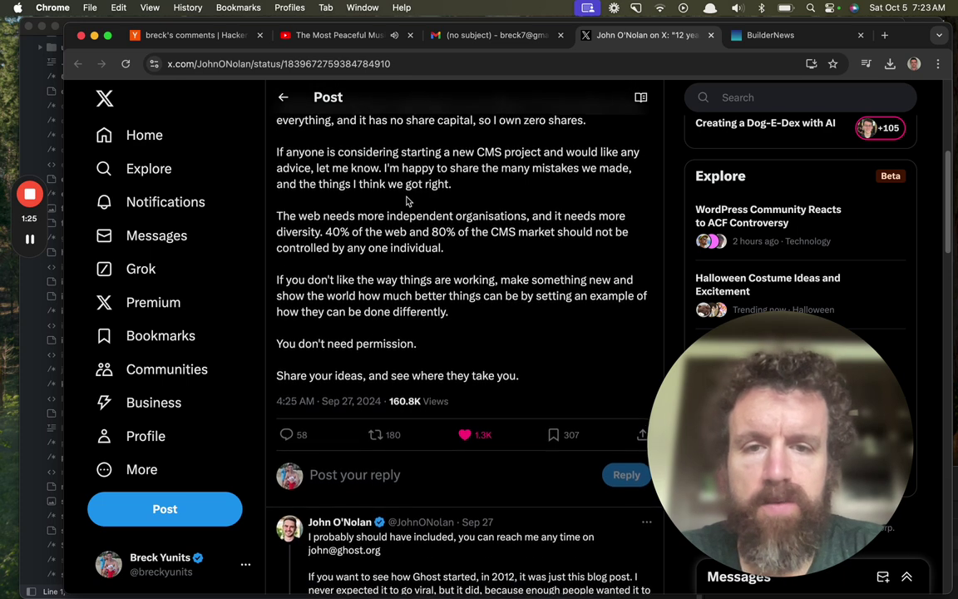
scroll(408, 199, "down", 1)
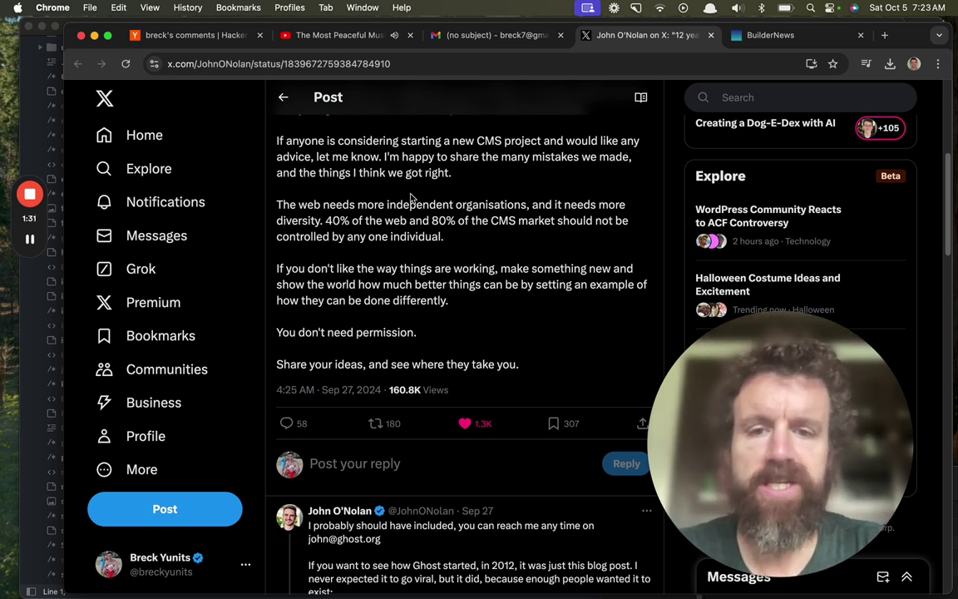
scroll(410, 196, "up", 1)
scroll(411, 196, "up", 5)
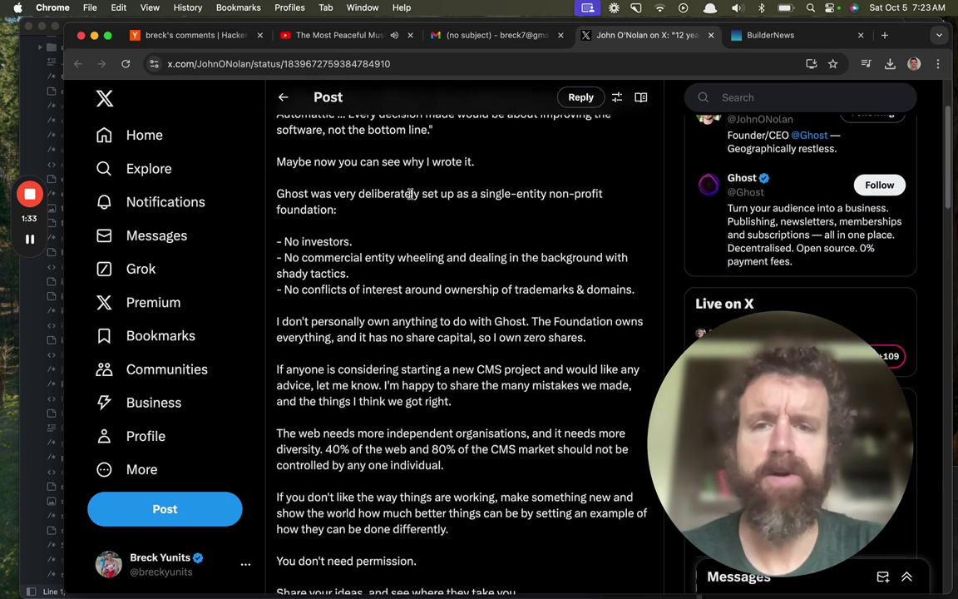
scroll(411, 195, "up", 3)
- Open the post author's X profile in a new tab and switch to it
right_click(363, 130)
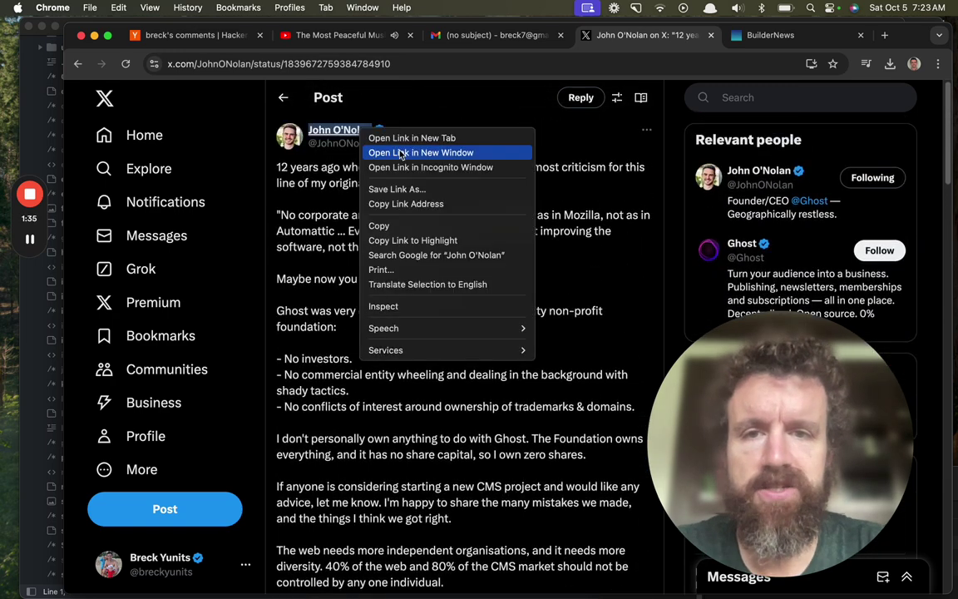
left_click(404, 136)
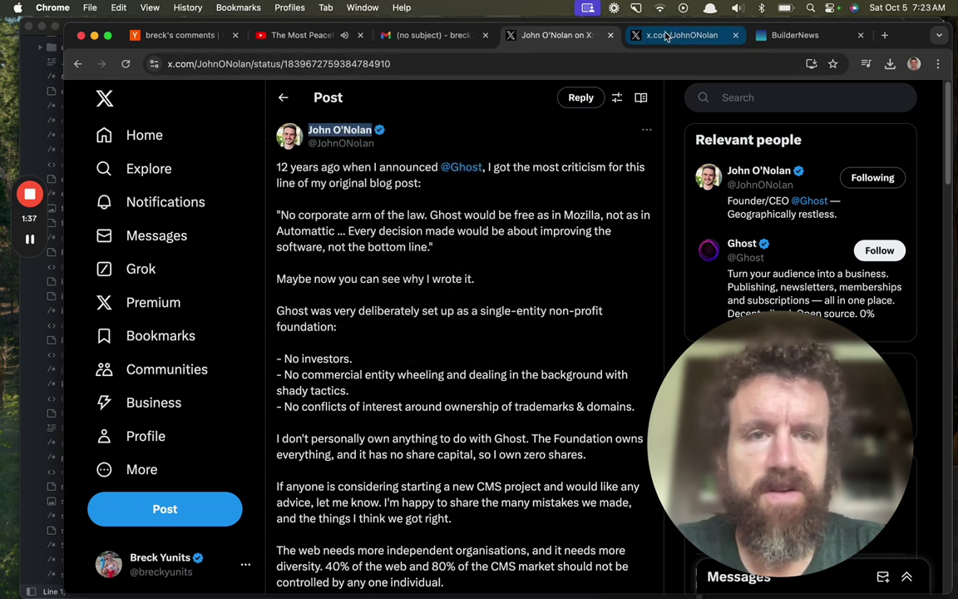
left_click(666, 35)
scroll(432, 299, "down", 1)
- Open the personal blog linked in the author's bio in a new tab and view it
left_click(391, 356)
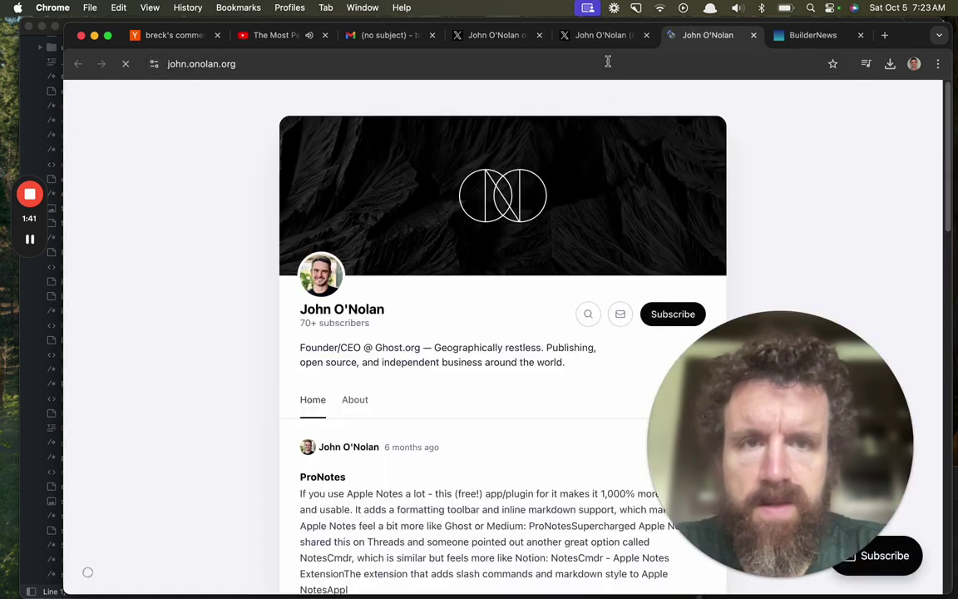
left_click(600, 35)
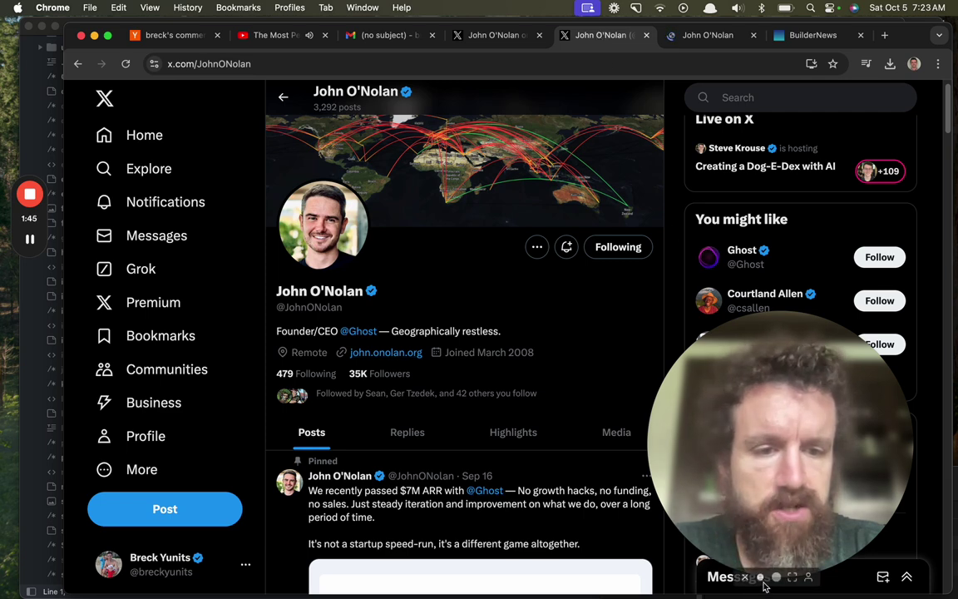
left_click(759, 577)
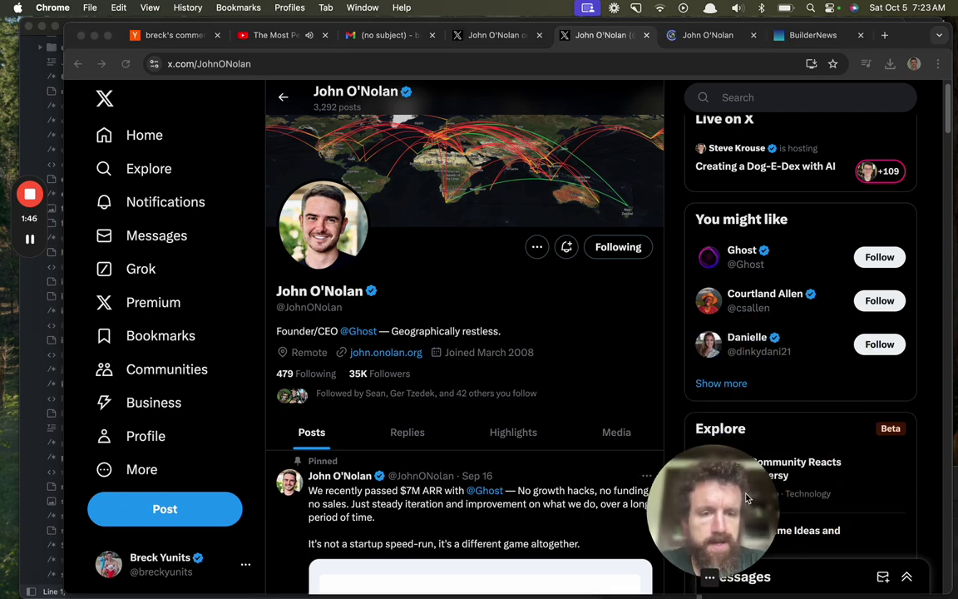
left_click(707, 37)
scroll(211, 243, "down", 2)
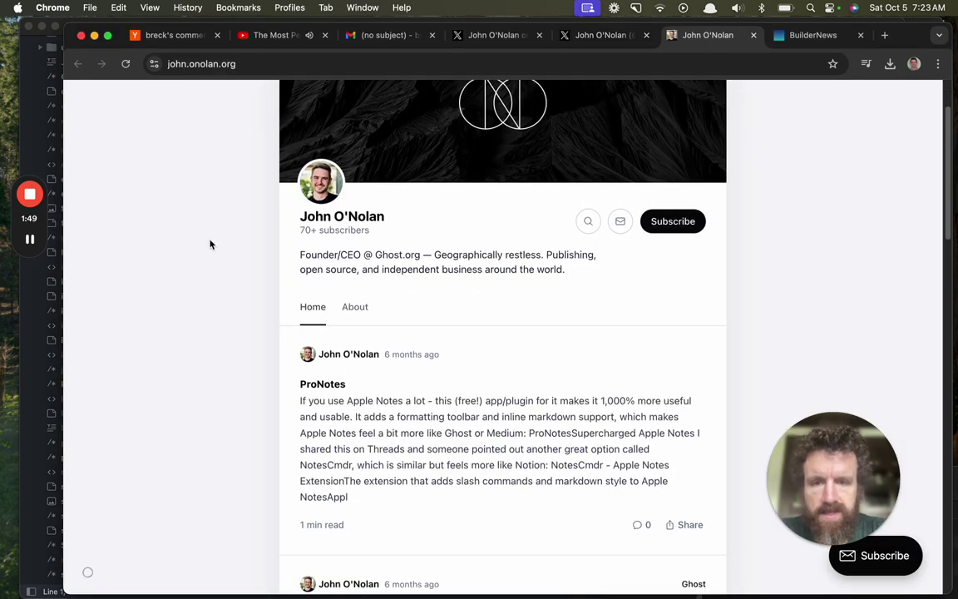
- Subscribe to the blog's newsletter with an e-mail address and dismiss the confirmation
left_click(673, 221)
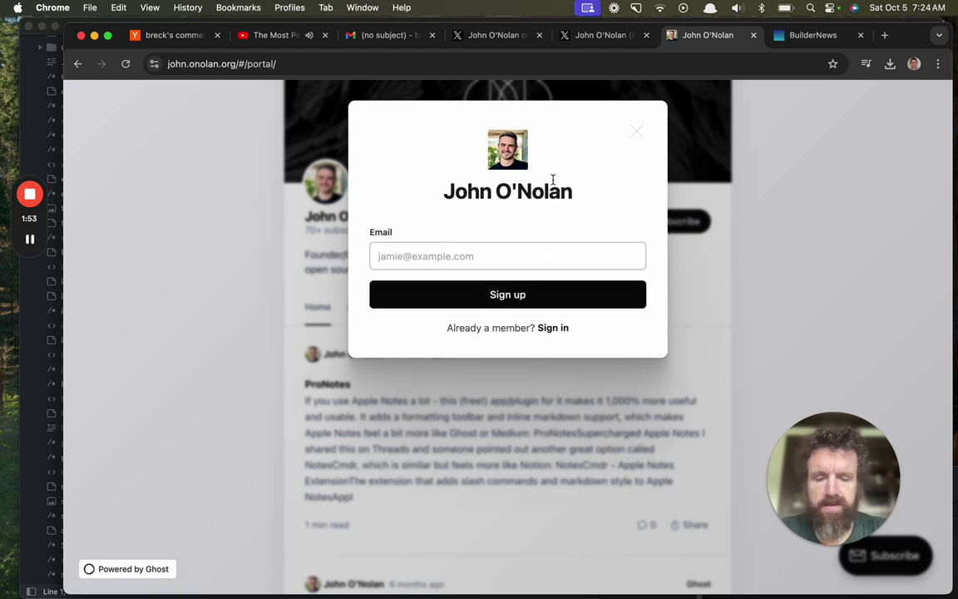
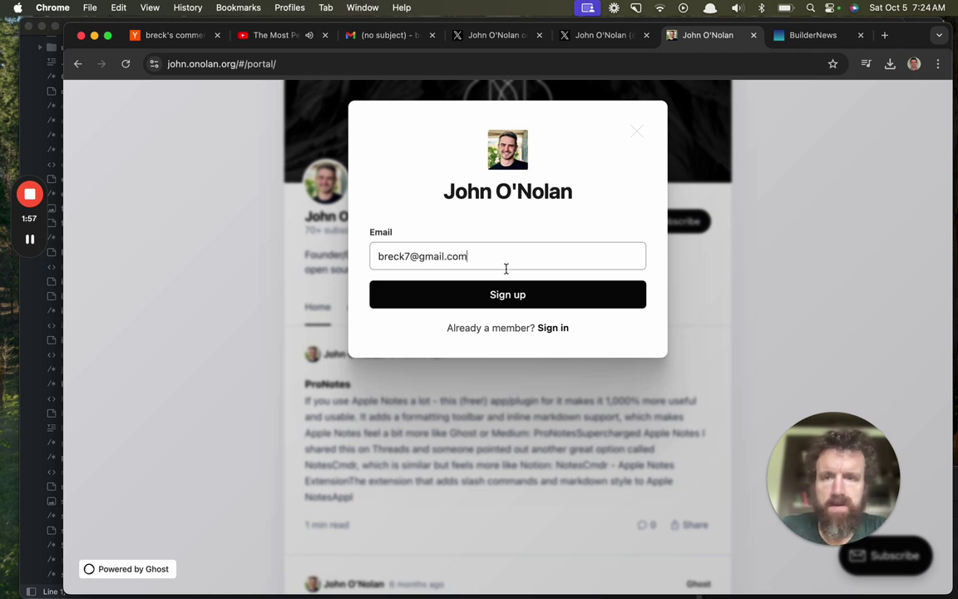
left_click(505, 291)
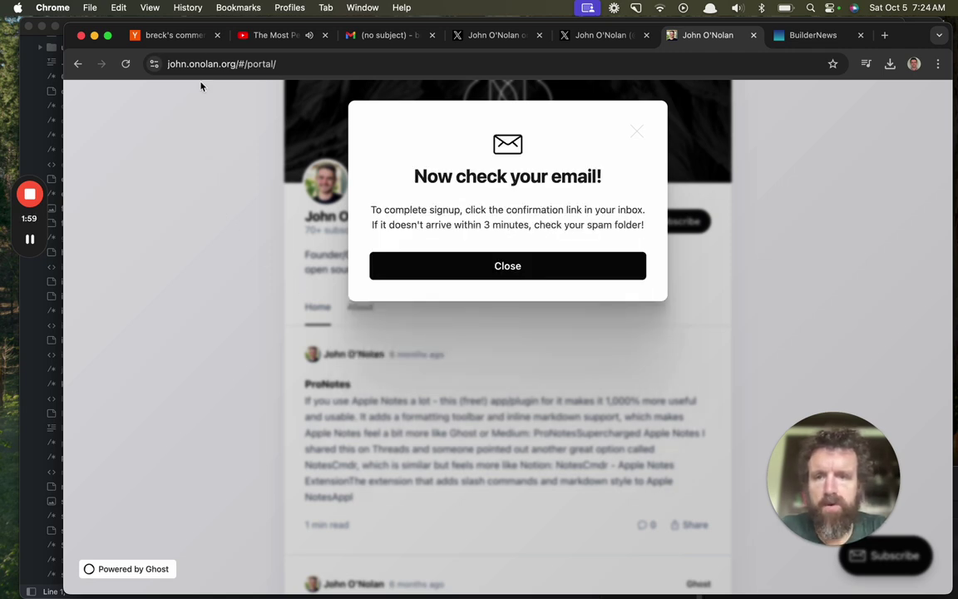
left_click(475, 270)
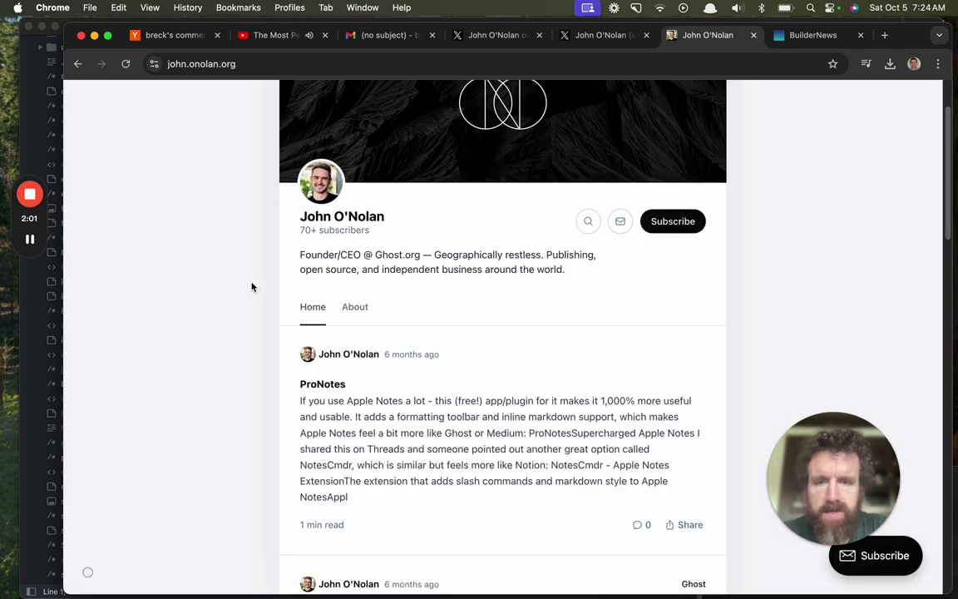
- Scroll down through the blog's recent posts and back up to the header
scroll(229, 268, "down", 2)
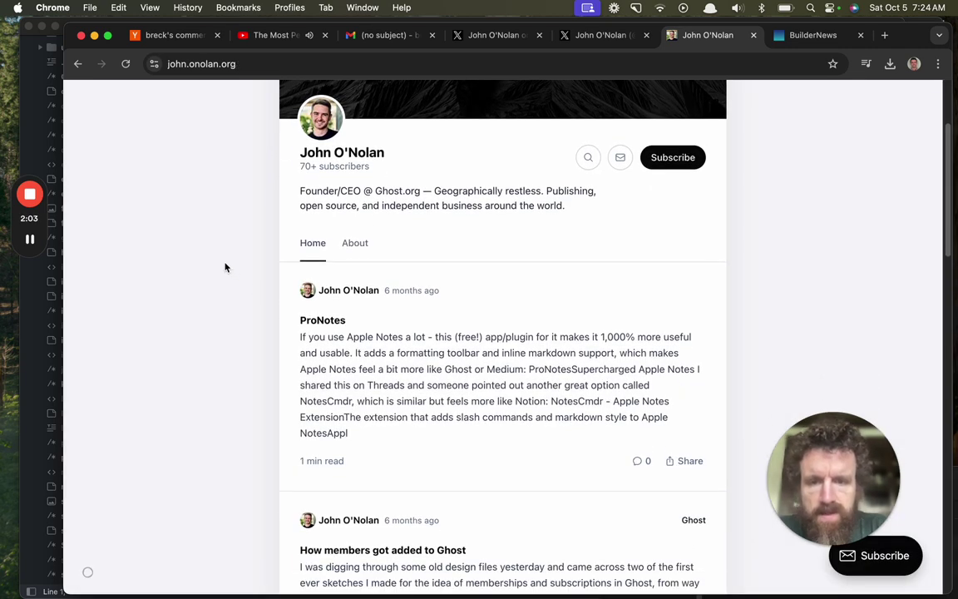
scroll(224, 267, "down", 2)
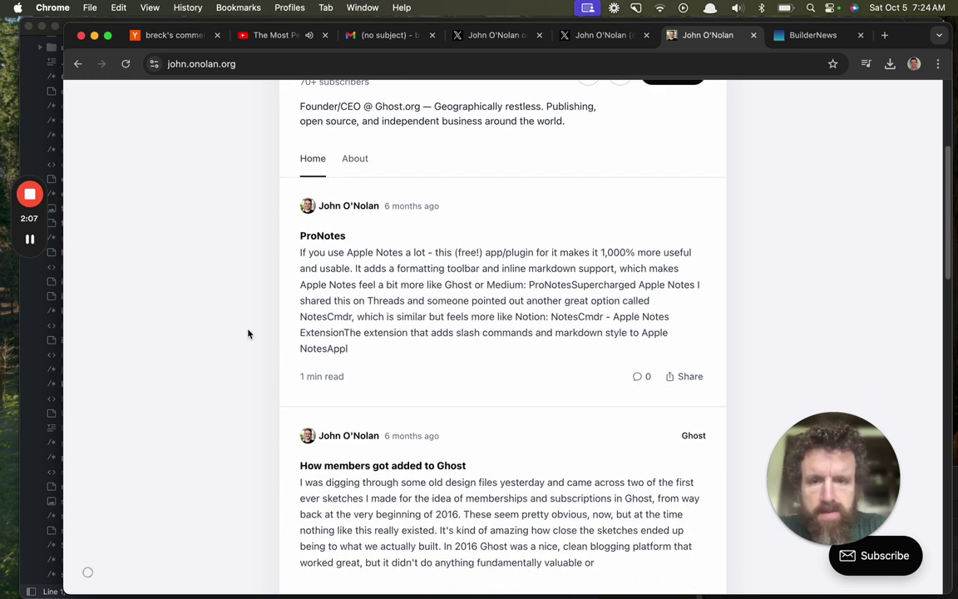
scroll(247, 333, "down", 2)
scroll(247, 332, "down", 3)
scroll(247, 333, "down", 8)
scroll(247, 333, "down", 10)
scroll(248, 332, "up", 15)
scroll(258, 375, "up", 5)
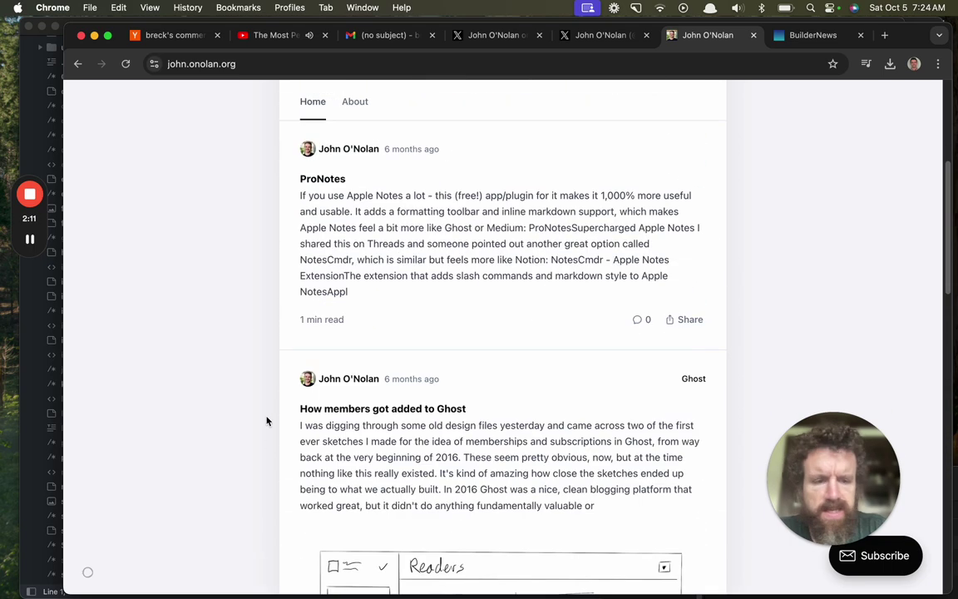
scroll(274, 433, "down", 10)
scroll(291, 456, "up", 8)
scroll(333, 291, "up", 10)
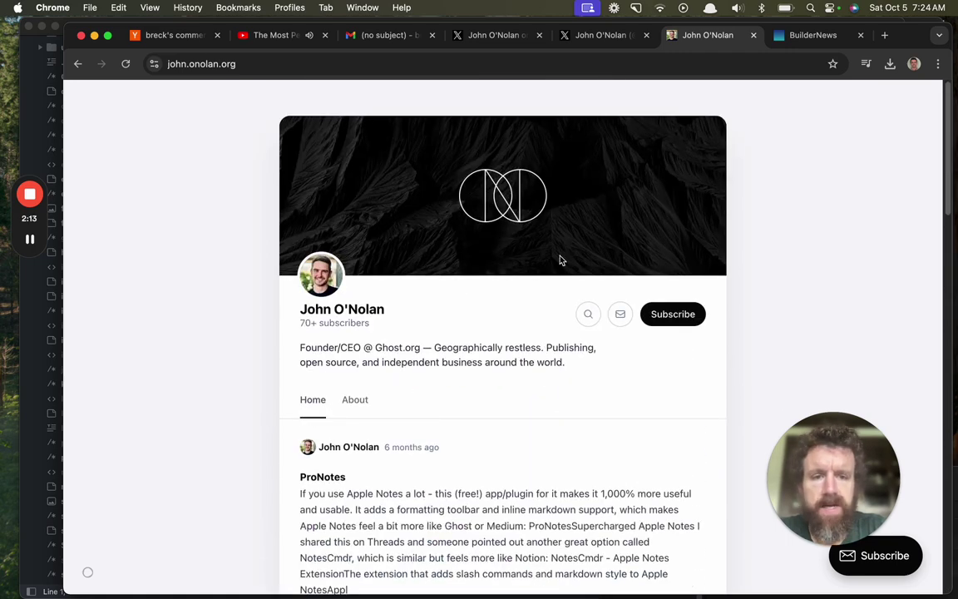
- Check the blog's full web address and scroll down toward the footer
double_click(183, 63)
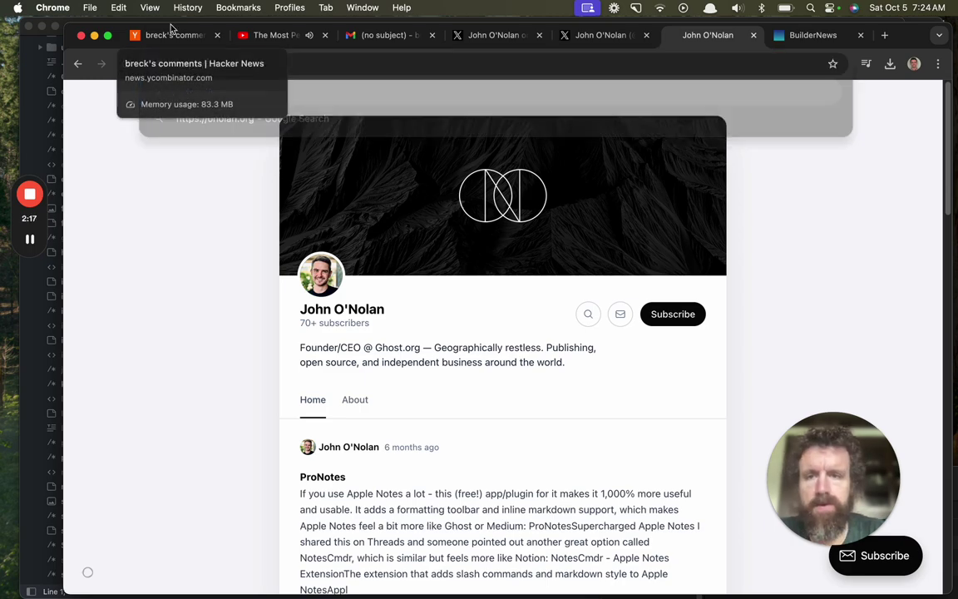
left_click(237, 95)
scroll(261, 143, "down", 15)
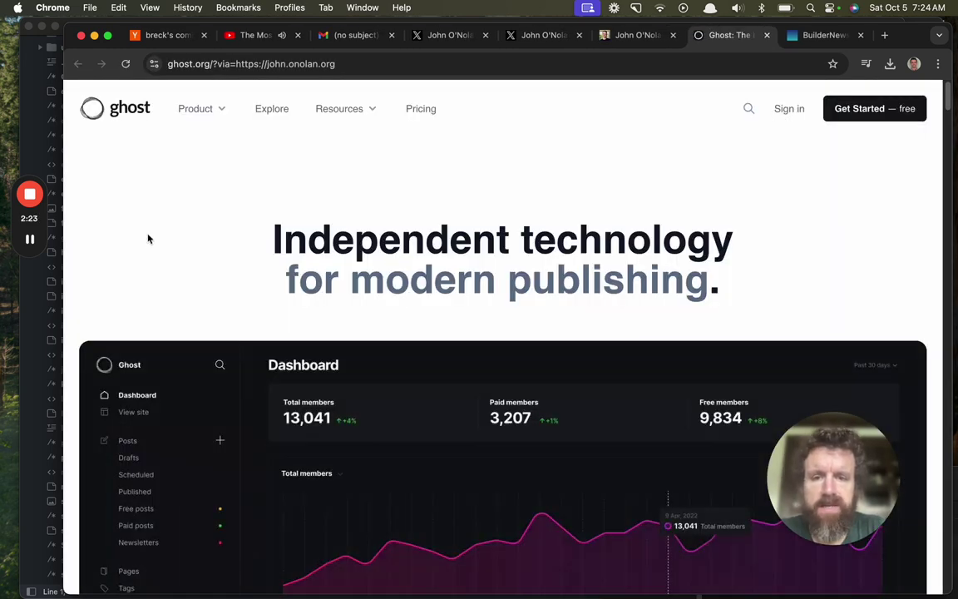
scroll(131, 201, "down", 10)
scroll(131, 201, "down", 10)
scroll(131, 202, "down", 10)
scroll(129, 193, "down", 10)
scroll(129, 193, "down", 5)
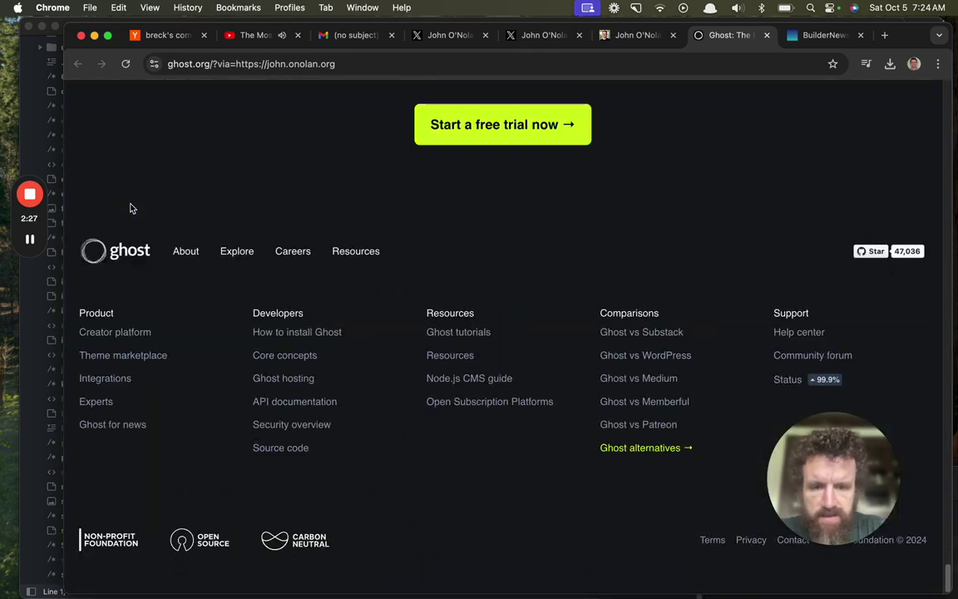
- Bring the browser window to the front and scroll back up to the ghost.org headline
left_click_drag(801, 431, 811, 364)
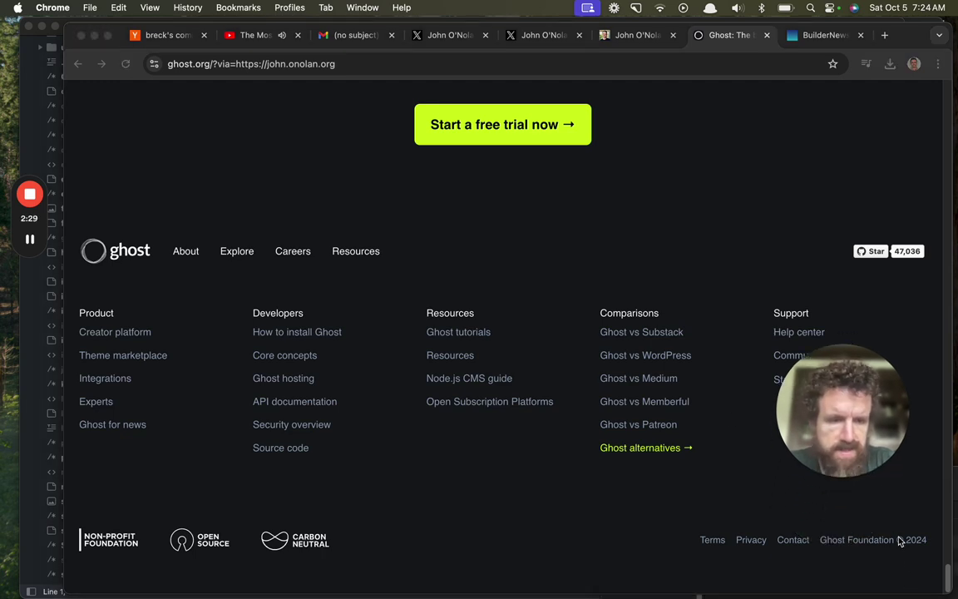
left_click_drag(857, 416, 886, 444)
left_click(671, 367)
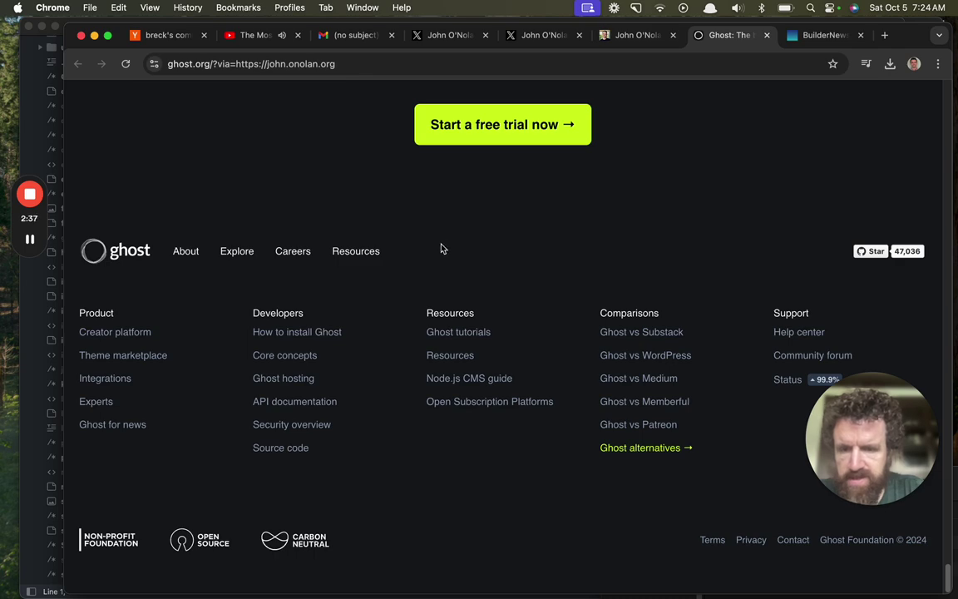
scroll(437, 248, "up", 10)
scroll(429, 248, "up", 10)
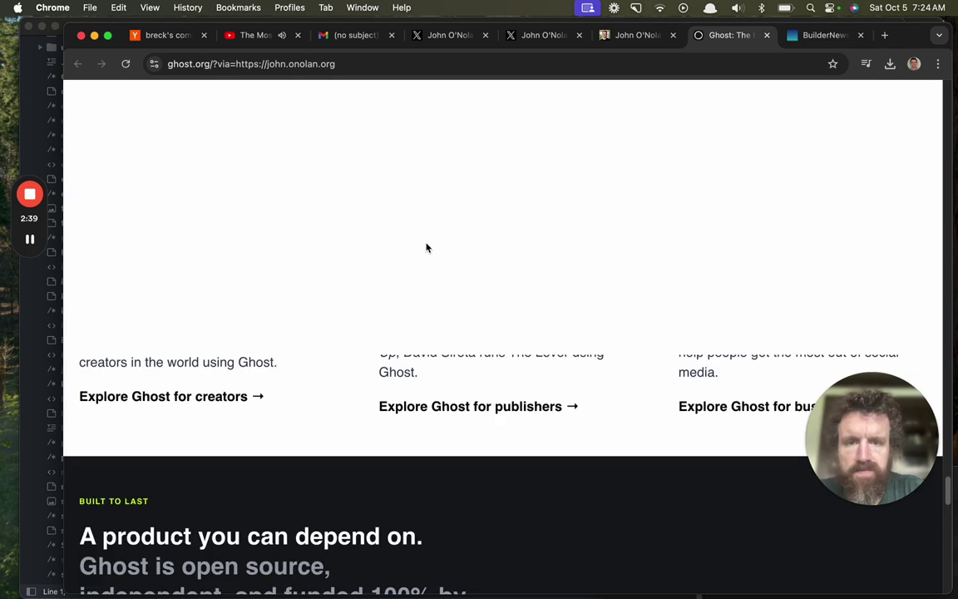
scroll(426, 247, "up", 10)
scroll(426, 246, "up", 10)
scroll(420, 245, "up", 10)
scroll(416, 242, "up", 10)
scroll(412, 239, "up", 5)
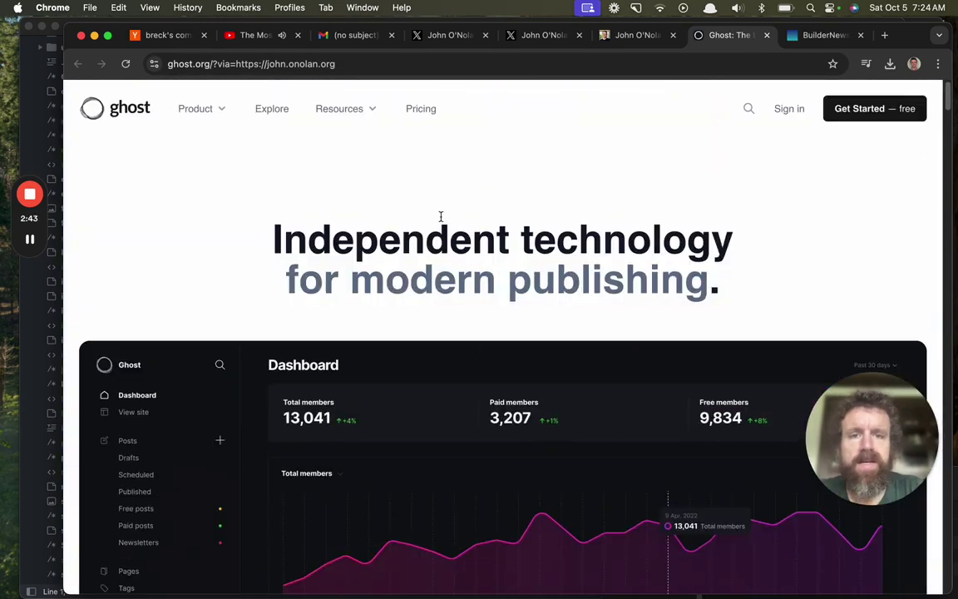
- Open X in a new tab and start a post reading 'Public domain or perish'
key("ctrl+t")
type("tw")
key("Return")
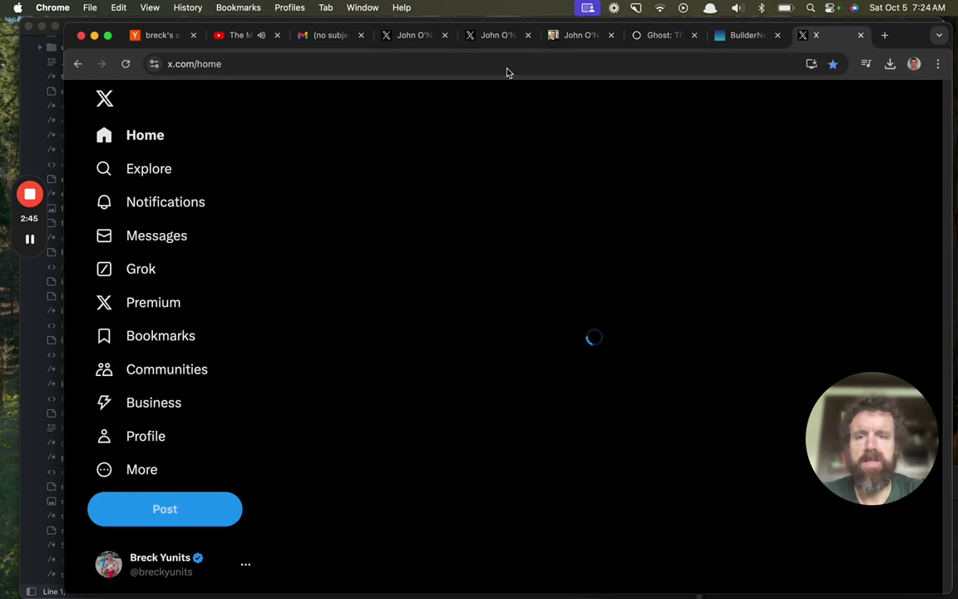
left_click(404, 137)
type("Public")
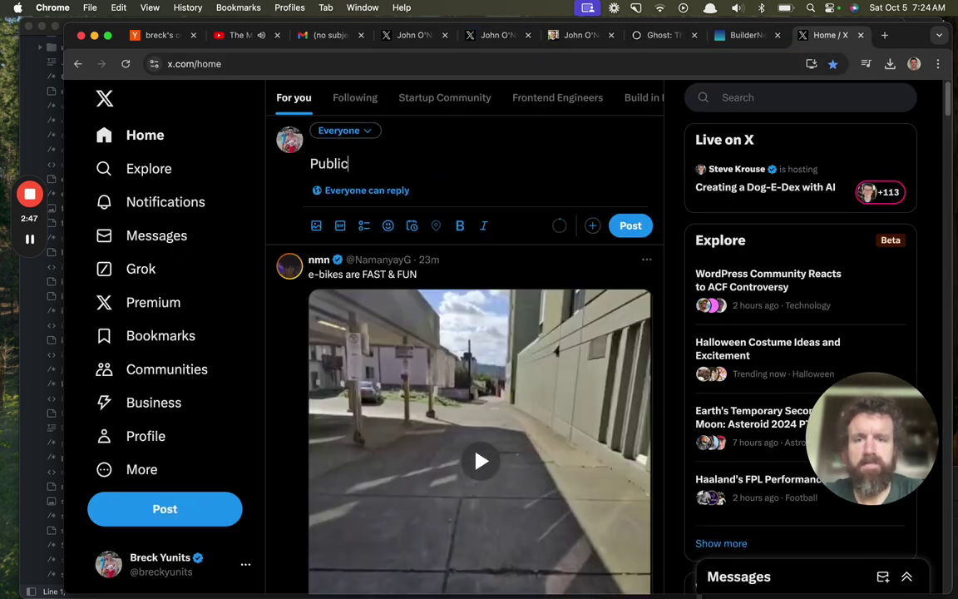
type(" domain or perish")
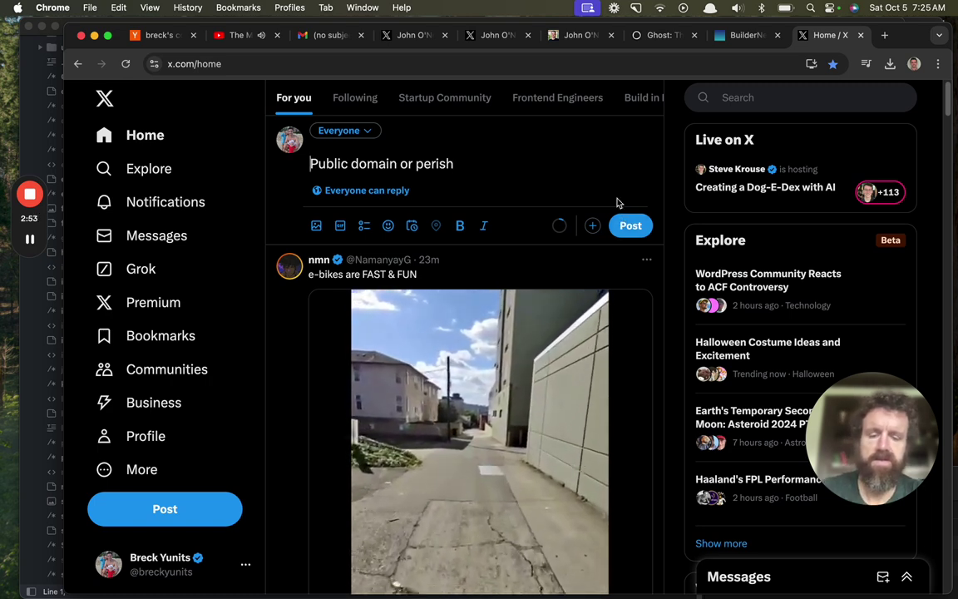
type("Softtware wa")
- Edit the post to 'PSA for software creators: Public domain or perish' and publish it
key("BackSpace")
key("BackSpace")
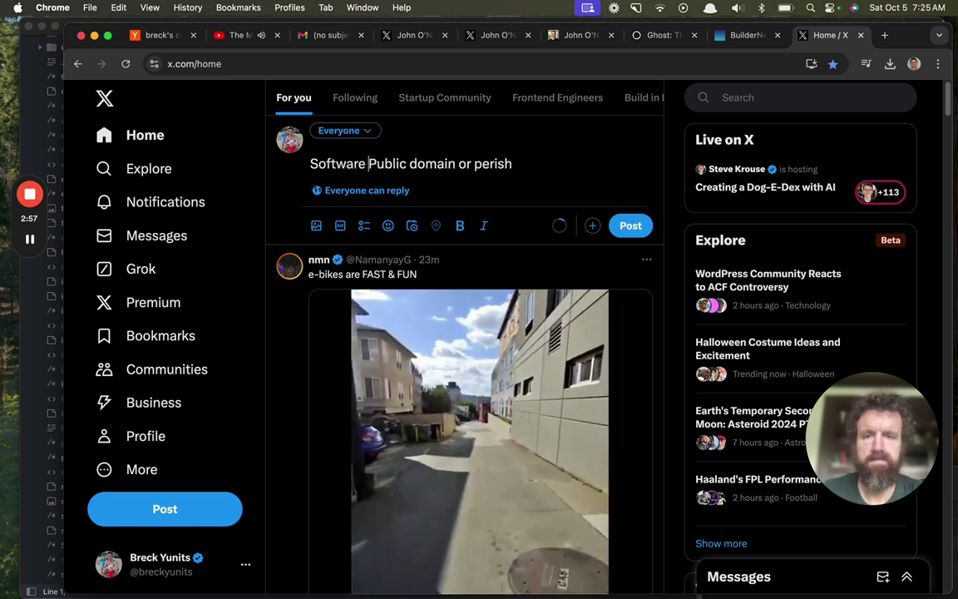
type("PSA for")
key("alt+Right")
type("creat")
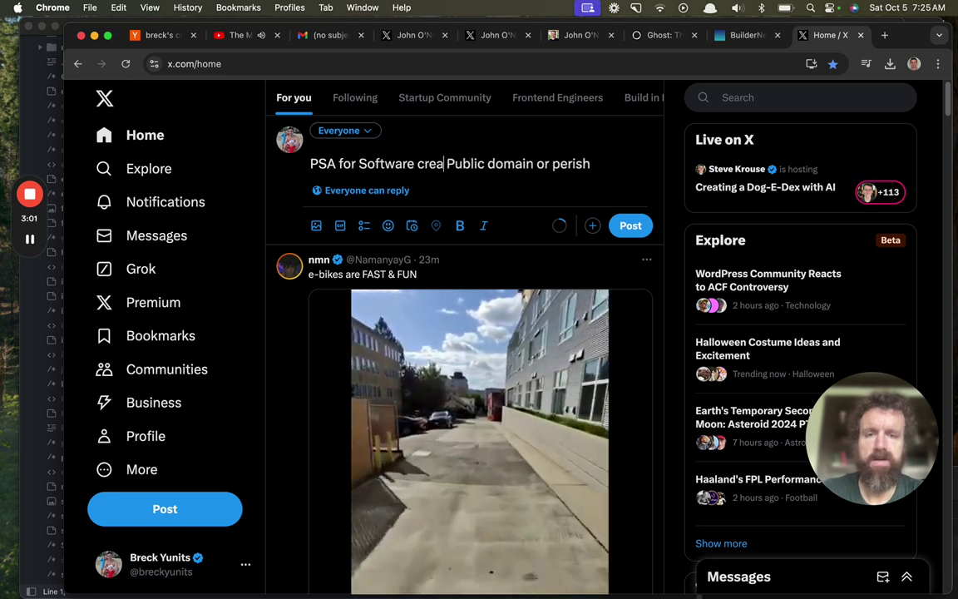
type("ors:")
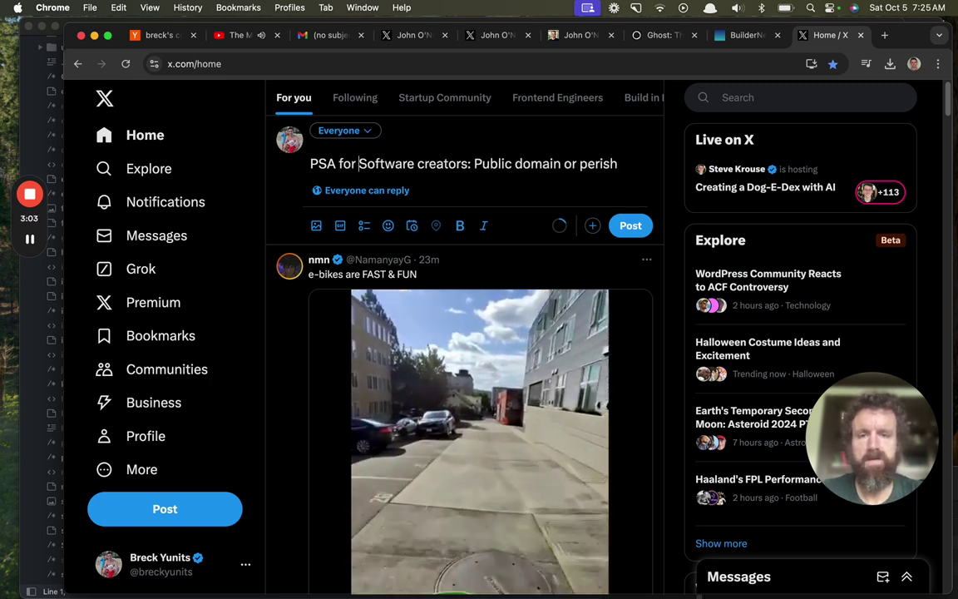
key("Delete")
type("s")
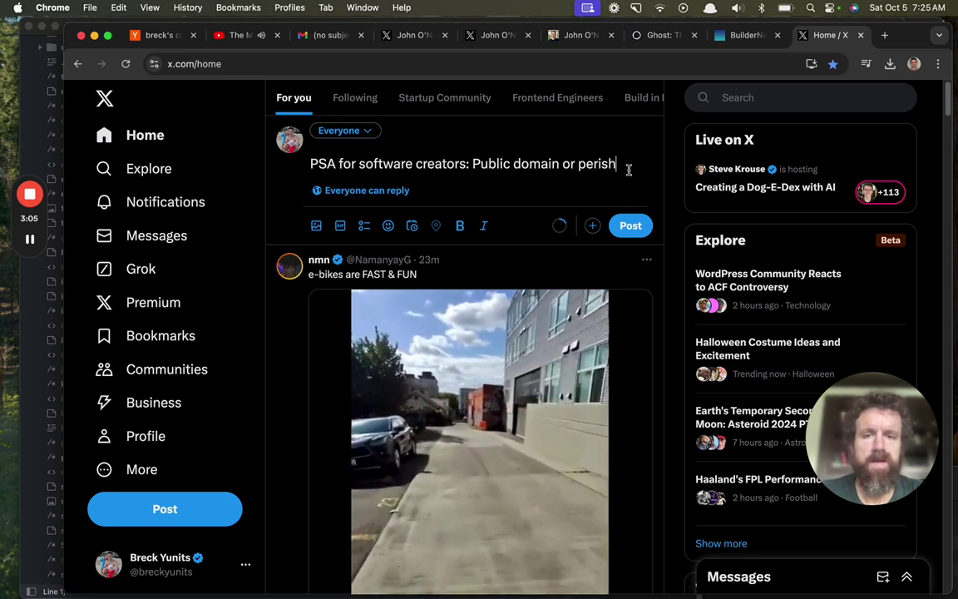
key("super+a")
left_click(636, 226)
- Cast 'PSA for software creators: Public domain or perish' on warpcast.com, then return to X
key("super+t")
type("war")
key("Return")
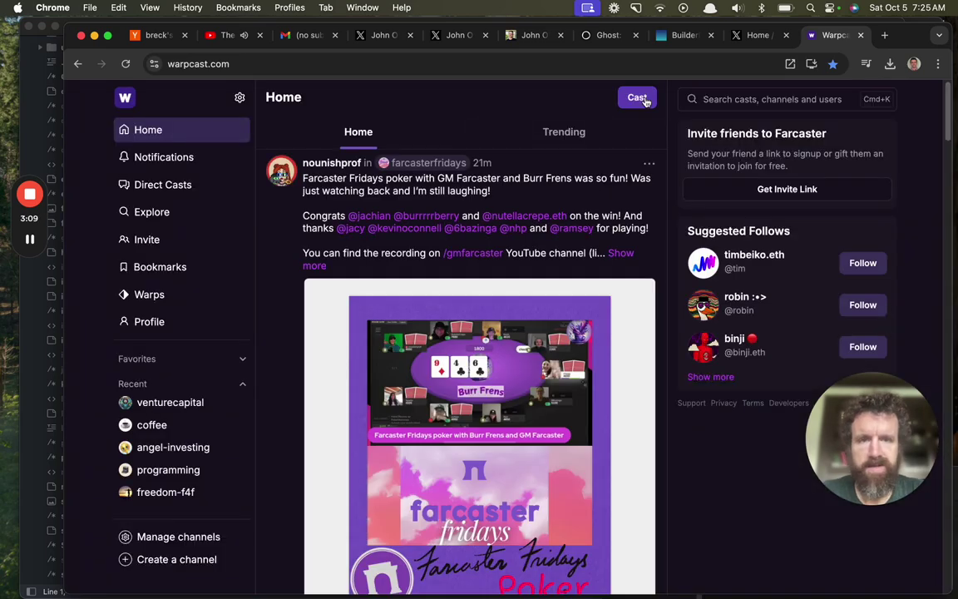
left_click(637, 98)
type("PSA for software creators: Public domain or perish")
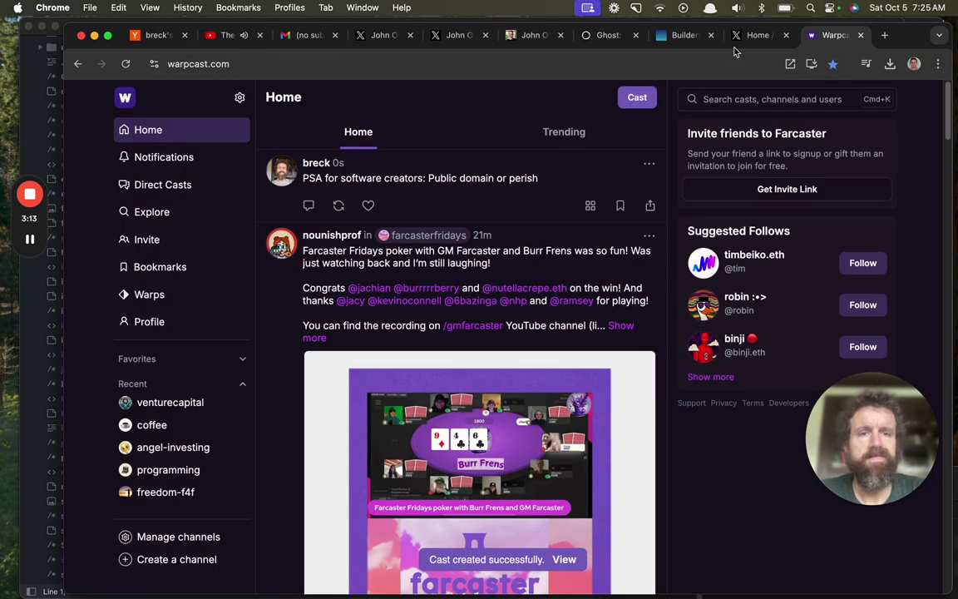
left_click(735, 41)
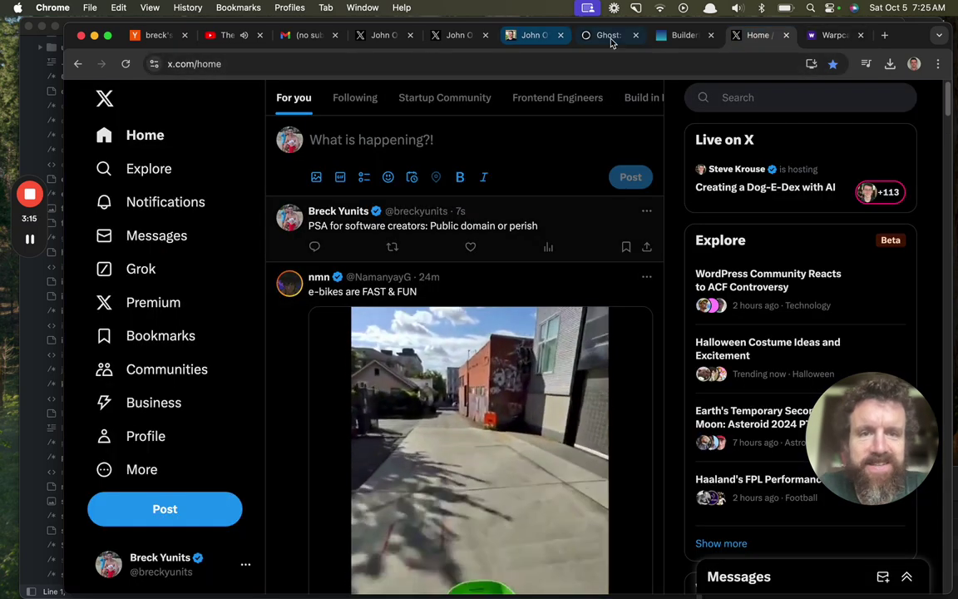
- Back on the ghost.org tab, scroll through the dashboard preview and product description
left_click(608, 35)
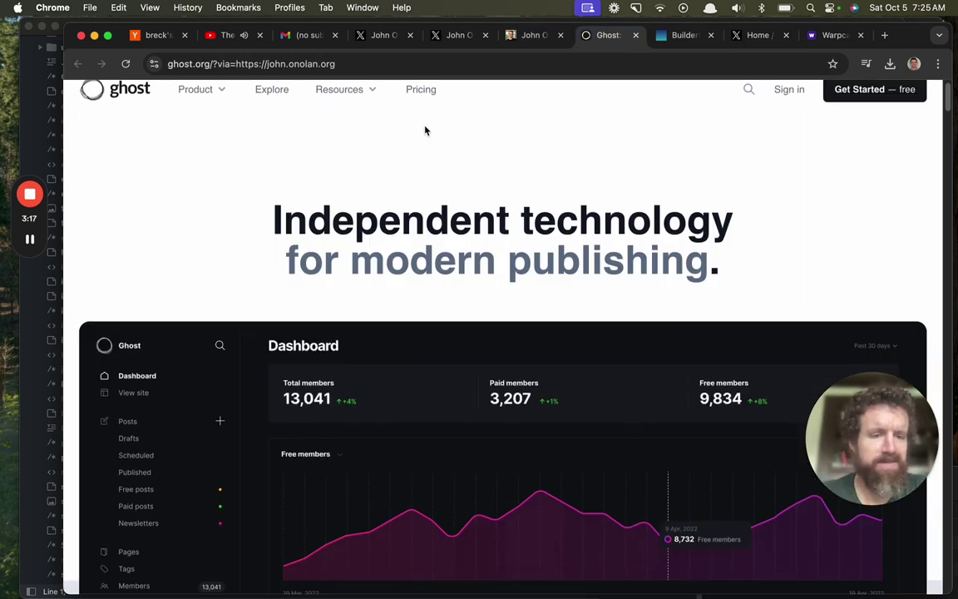
scroll(428, 129, "down", 3)
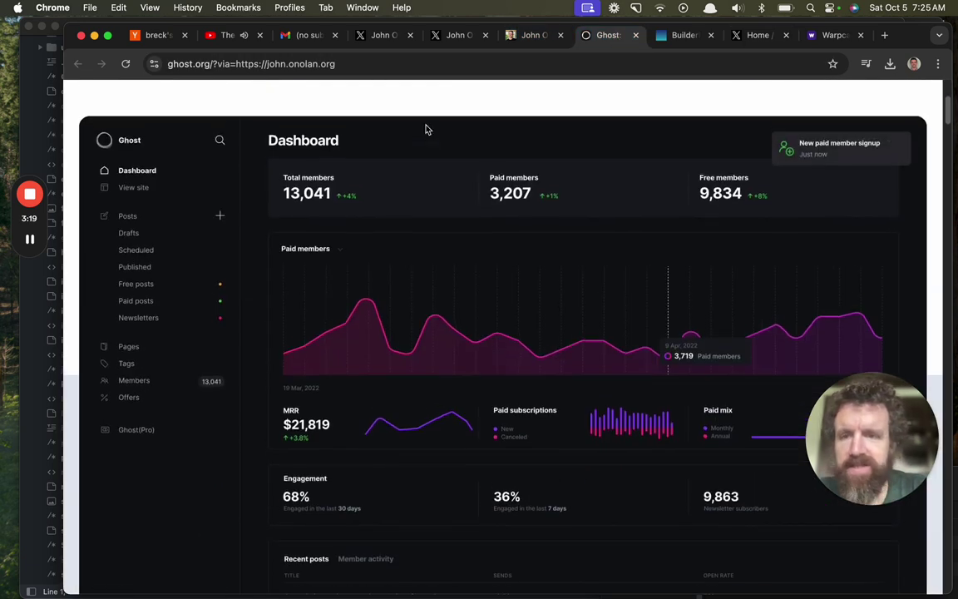
scroll(426, 130, "up", 2)
scroll(426, 130, "up", 3)
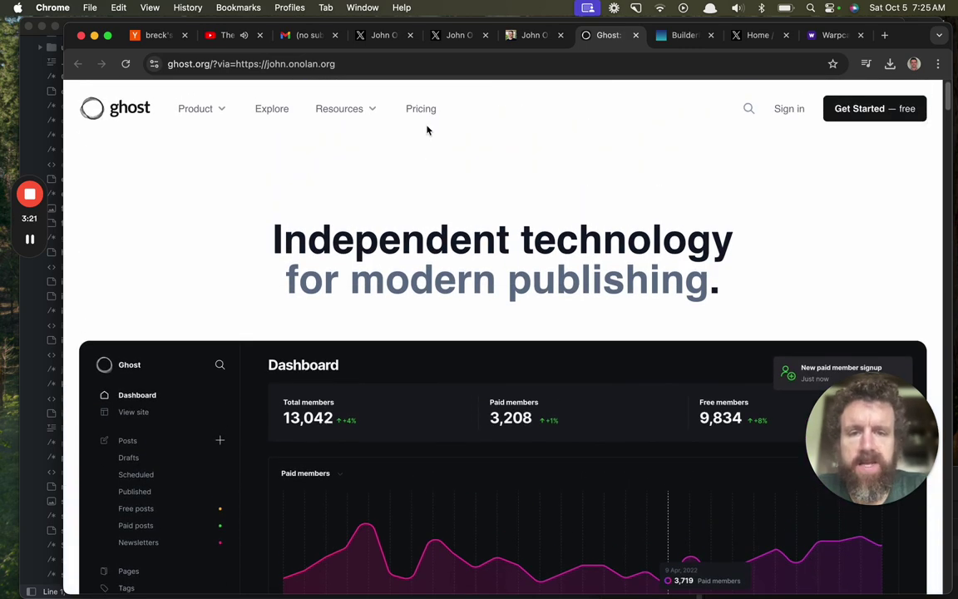
scroll(427, 129, "down", 3)
scroll(427, 130, "down", 2)
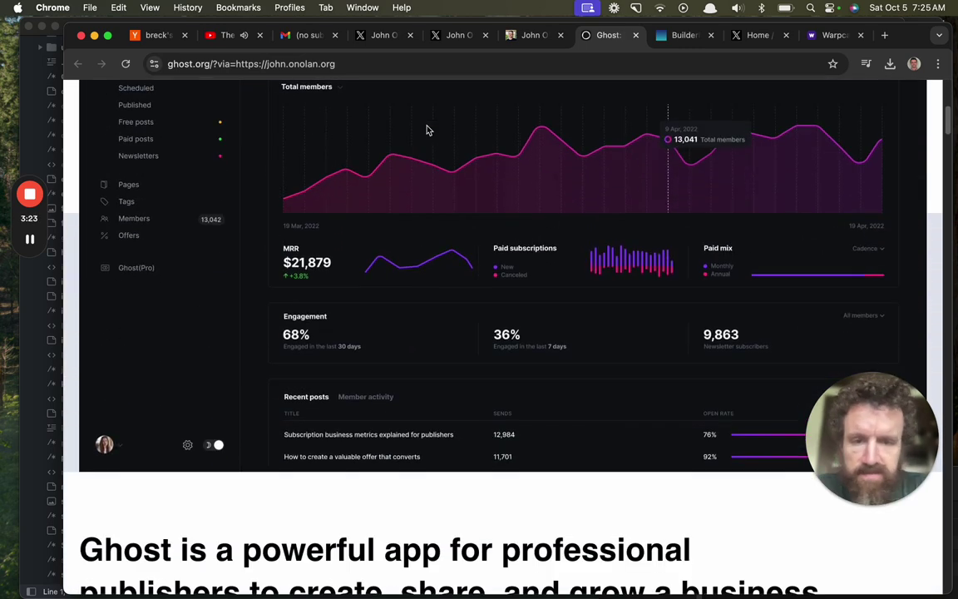
scroll(426, 129, "down", 4)
scroll(426, 129, "down", 1)
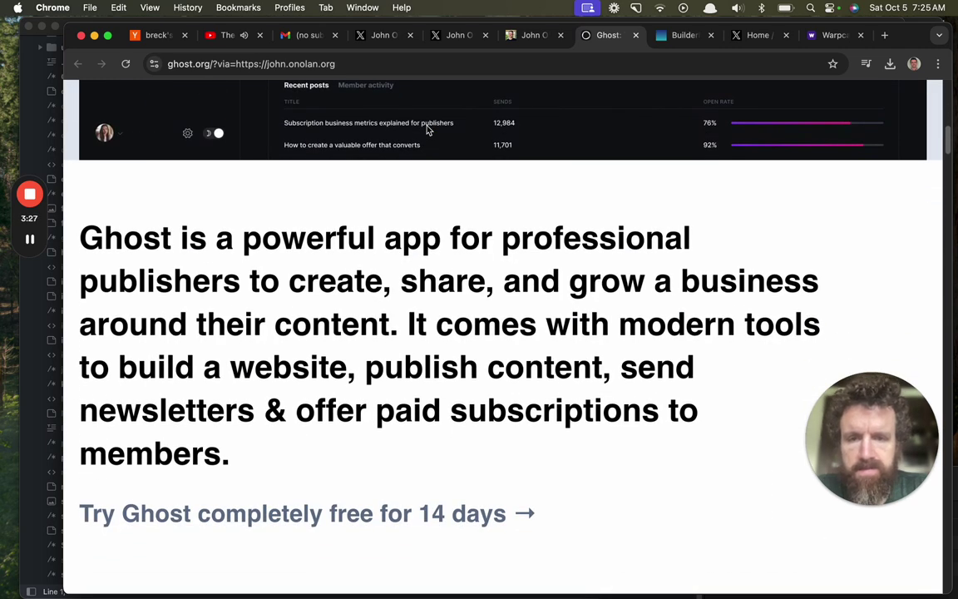
scroll(427, 129, "down", 1)
scroll(427, 130, "down", 1)
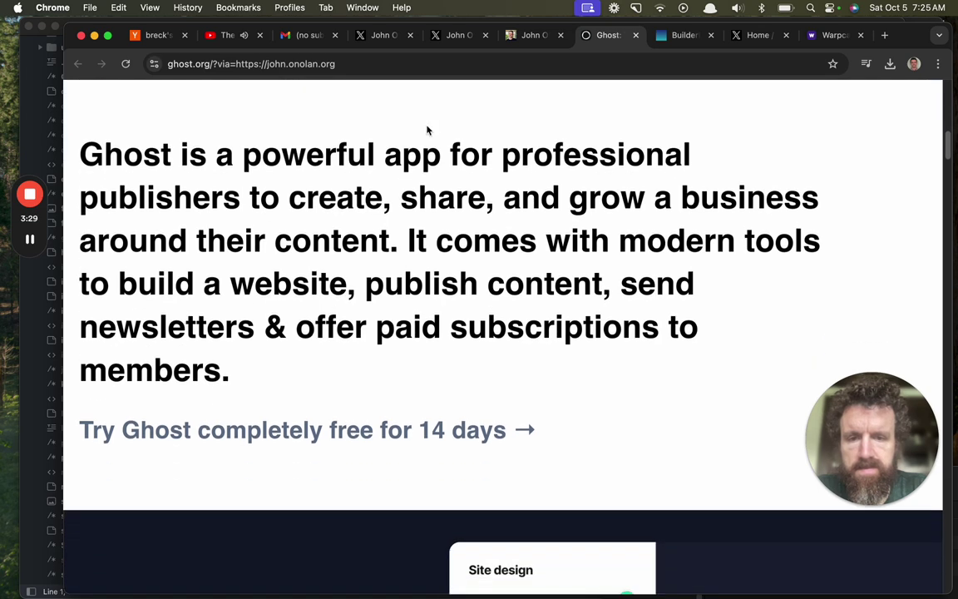
scroll(427, 129, "up", 1)
scroll(427, 130, "up", 8)
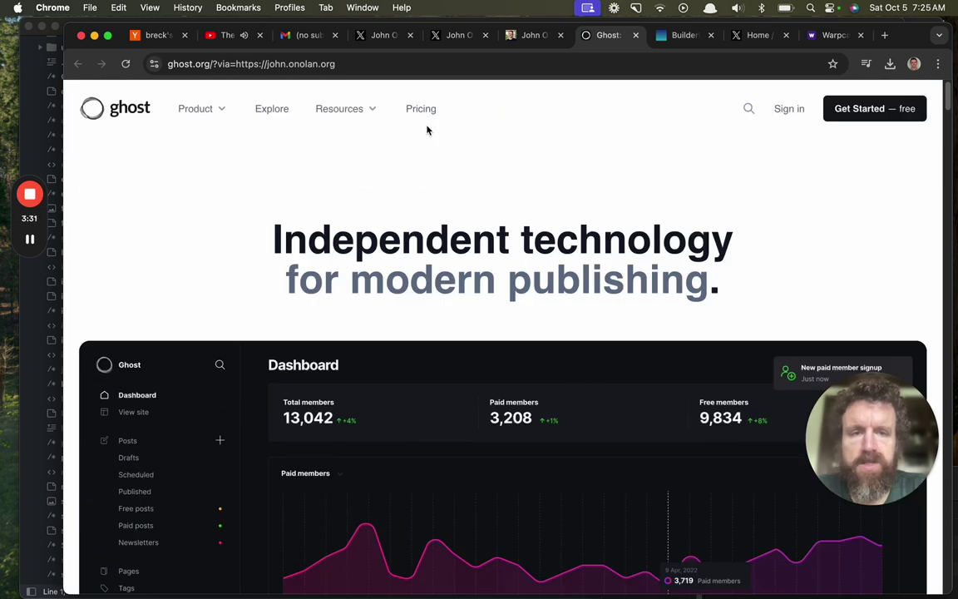
- Start Ghost sign-up and fill in the name, e-mail address and password
left_click(875, 109)
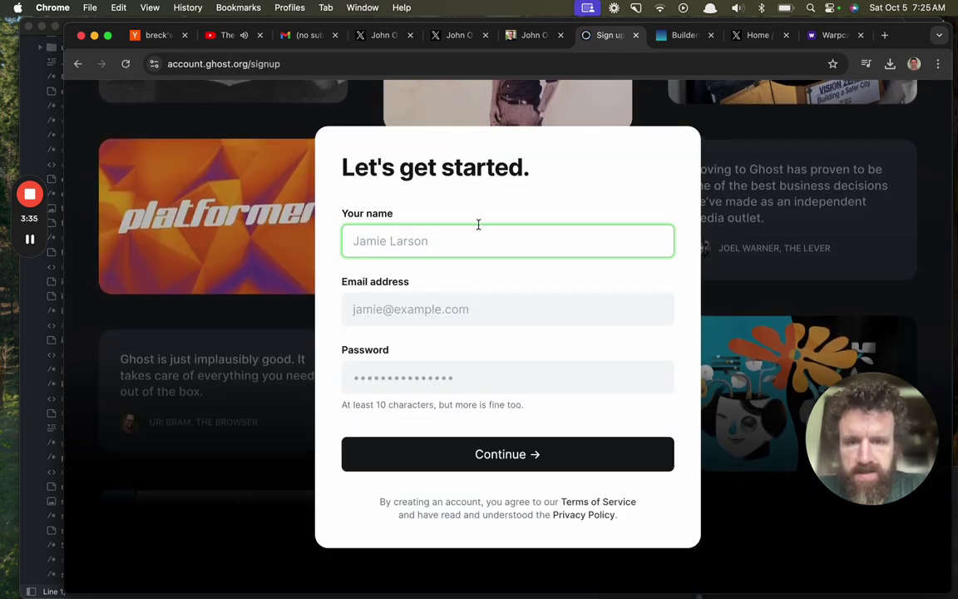
left_click(459, 240)
type("Br")
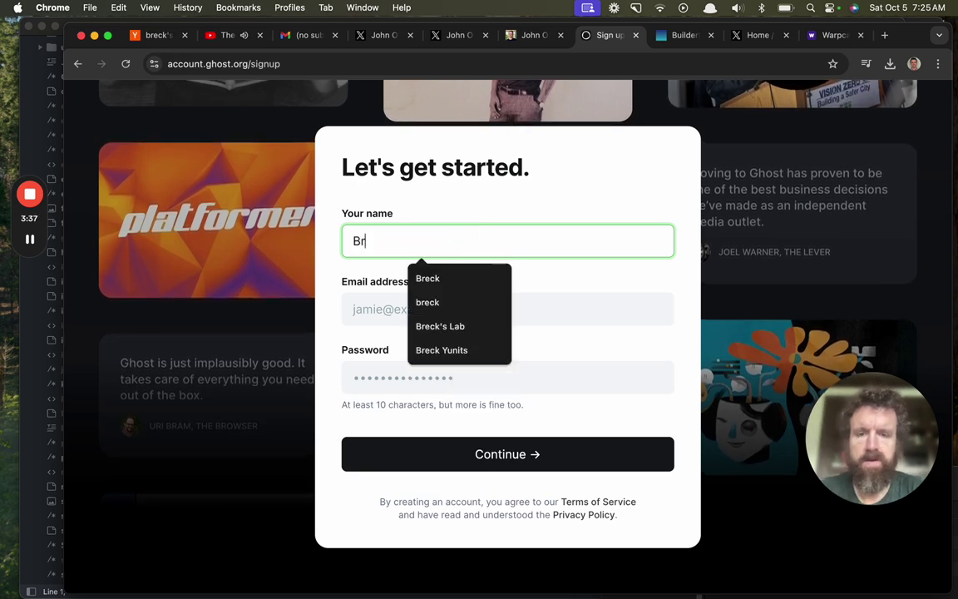
type("eck Yunits")
key("Tab")
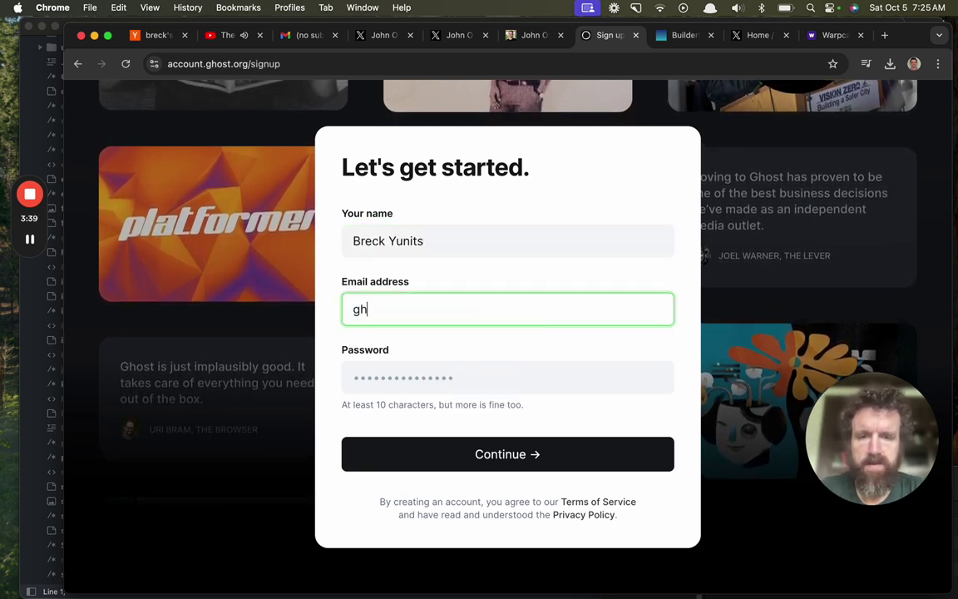
key("Tab")
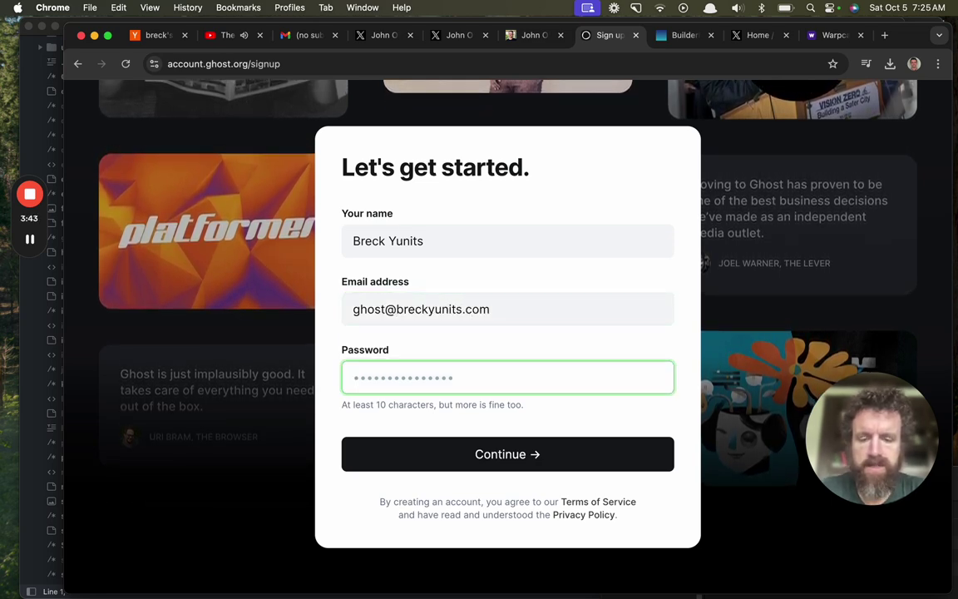
type("•••••••••••••••")
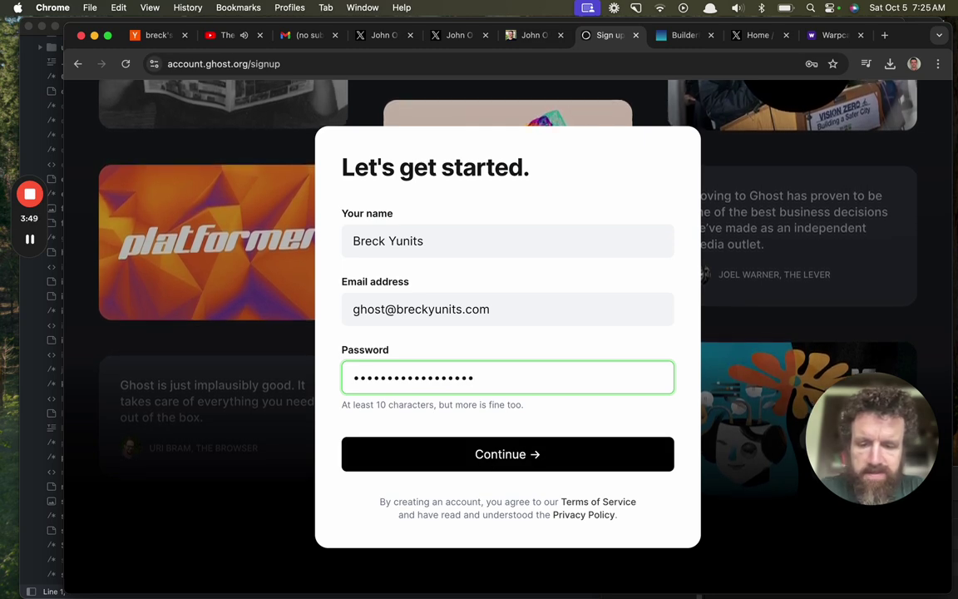
type("••")
- Resubmit with progressively longer passwords until a new, stronger password is accepted
left_click(492, 457)
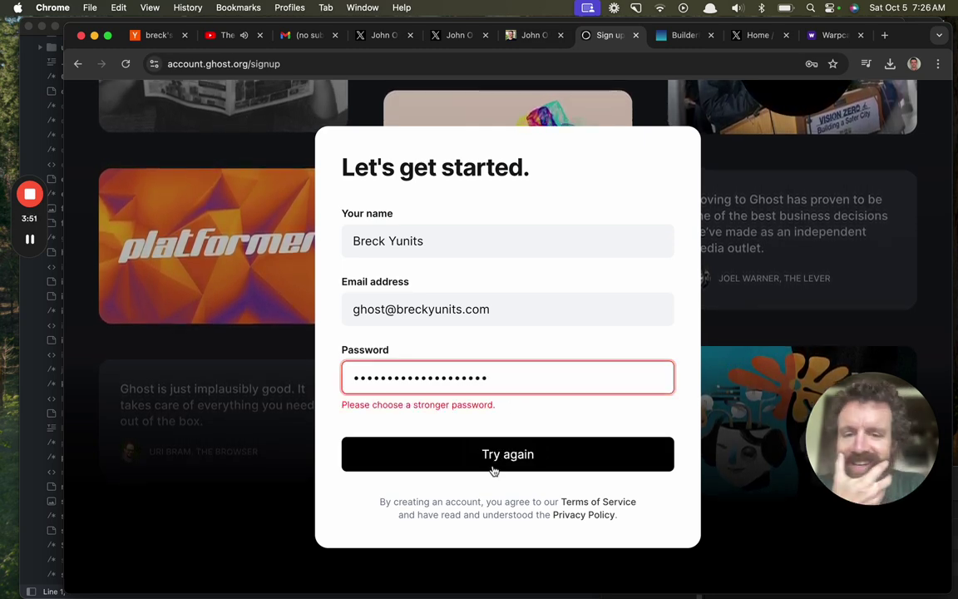
left_click(515, 385)
type("•")
left_click(513, 453)
type("•")
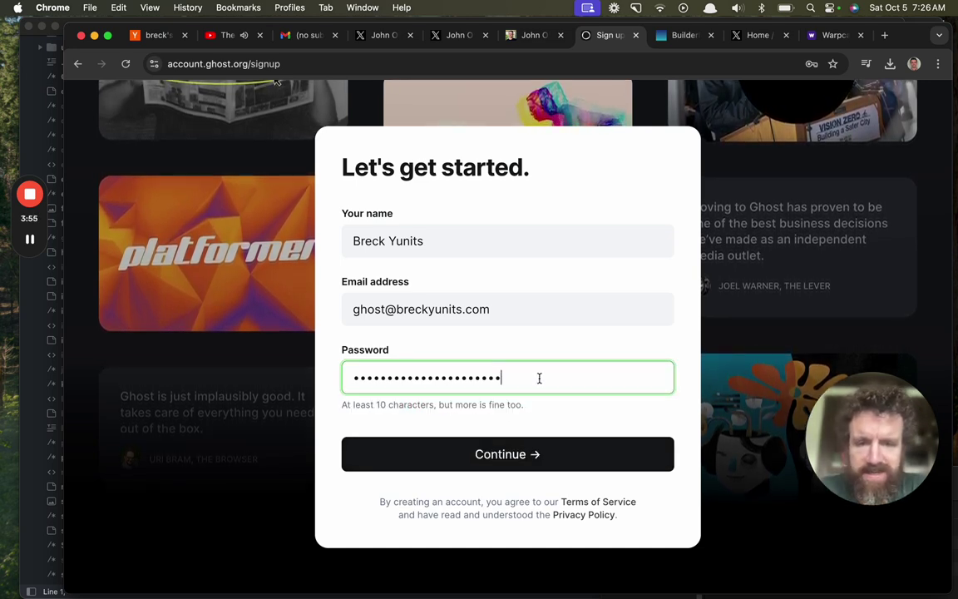
key("Return")
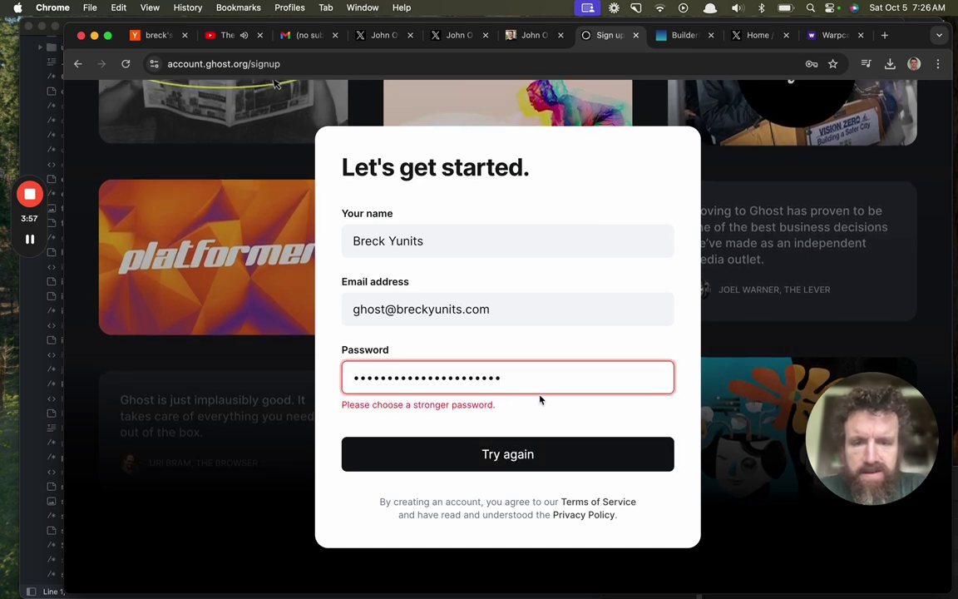
type("••")
left_click(423, 456)
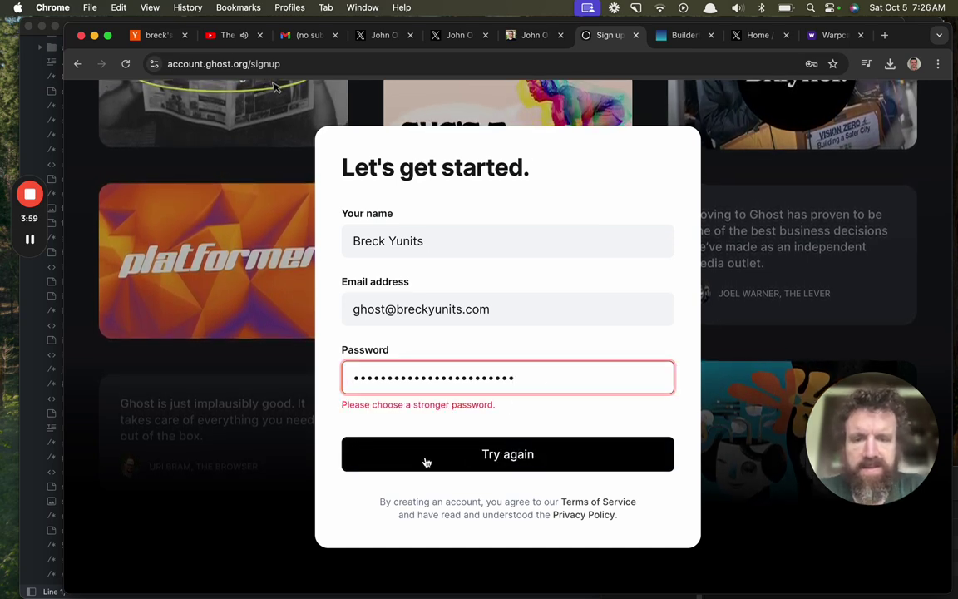
double_click(444, 371)
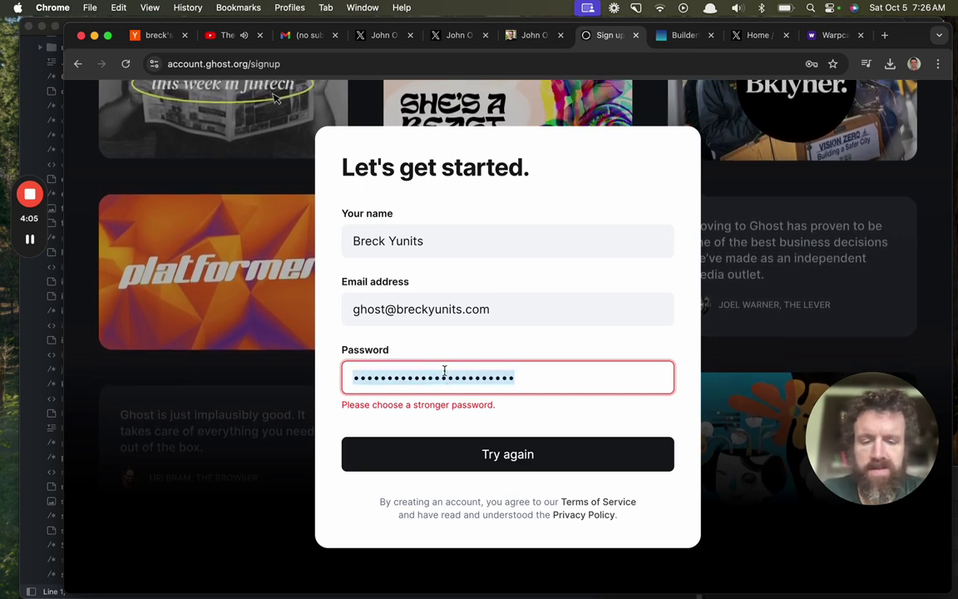
type("•••••••••")
key("Return")
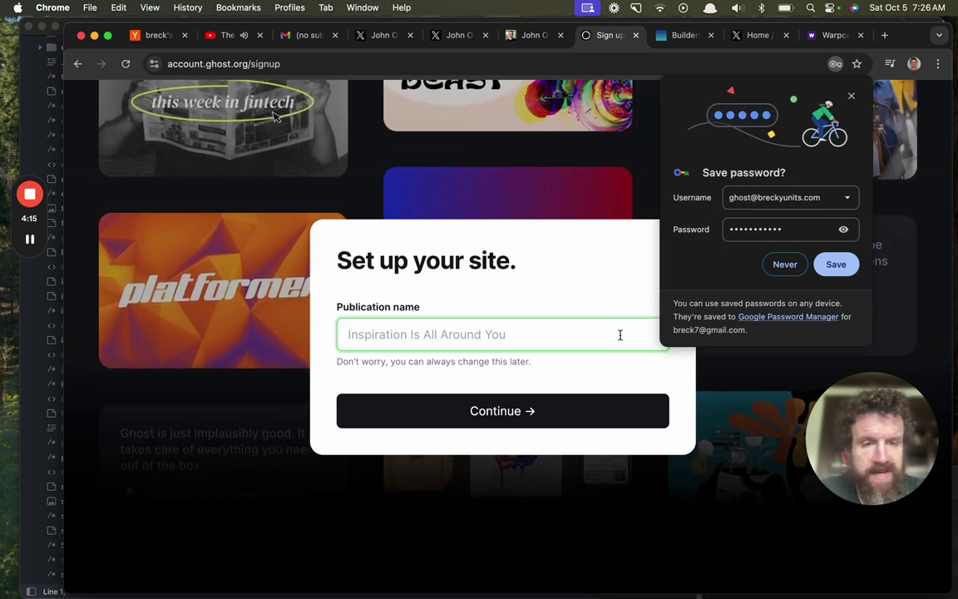
- Save the password in Chrome and begin entering the publication name 'The Hawai'i Pub'
left_click(837, 264)
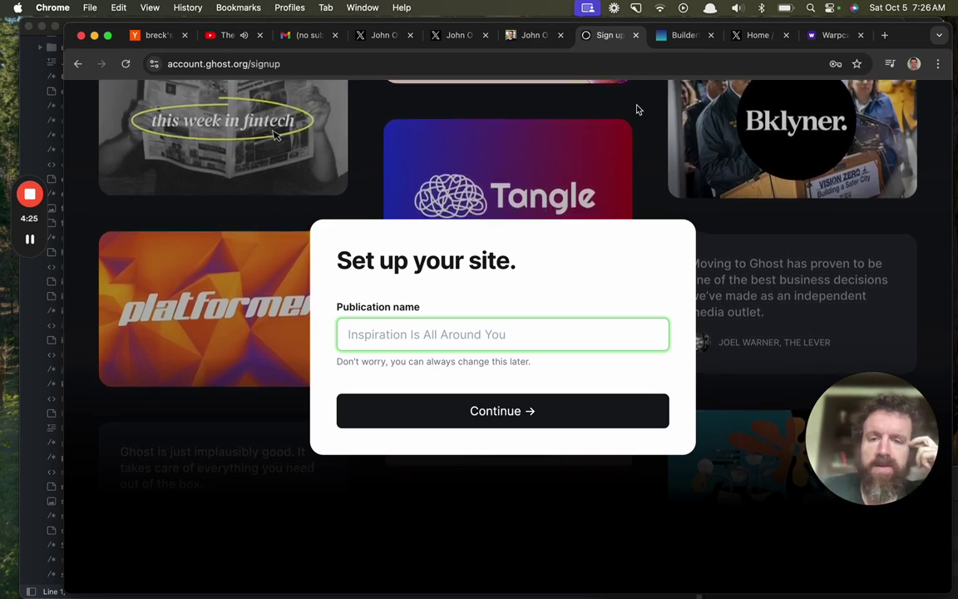
type("The Hawai'")
key("BackSpace")
key("BackSpace")
type("i'")
key("BackSpace")
key("BackSpace")
- Finish the publication name 'The Hawai'i Pub' and load hawaii.p in a new tab
type("i'i Pub")
key("super+t")
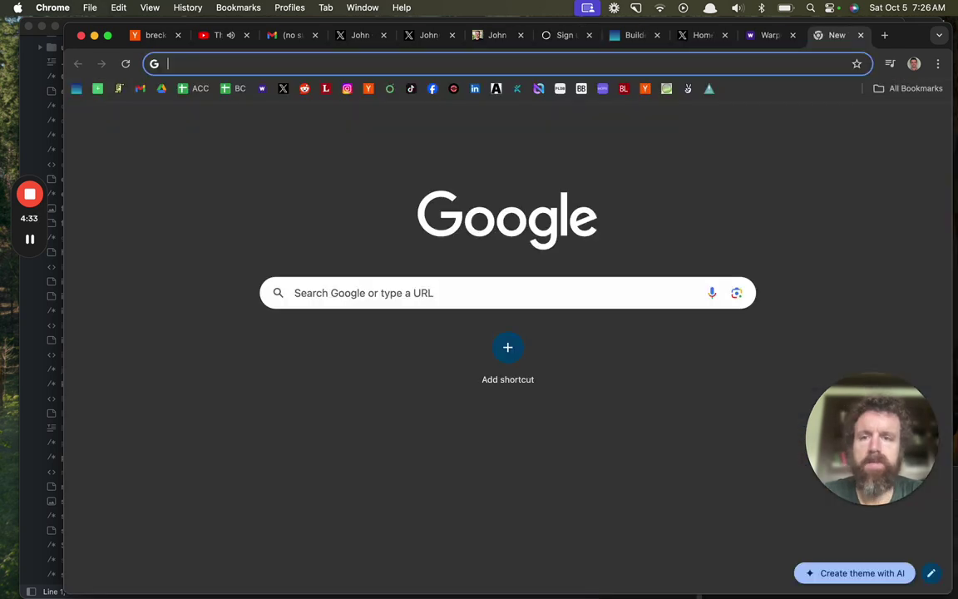
type("hawaii.pu")
key("Return")
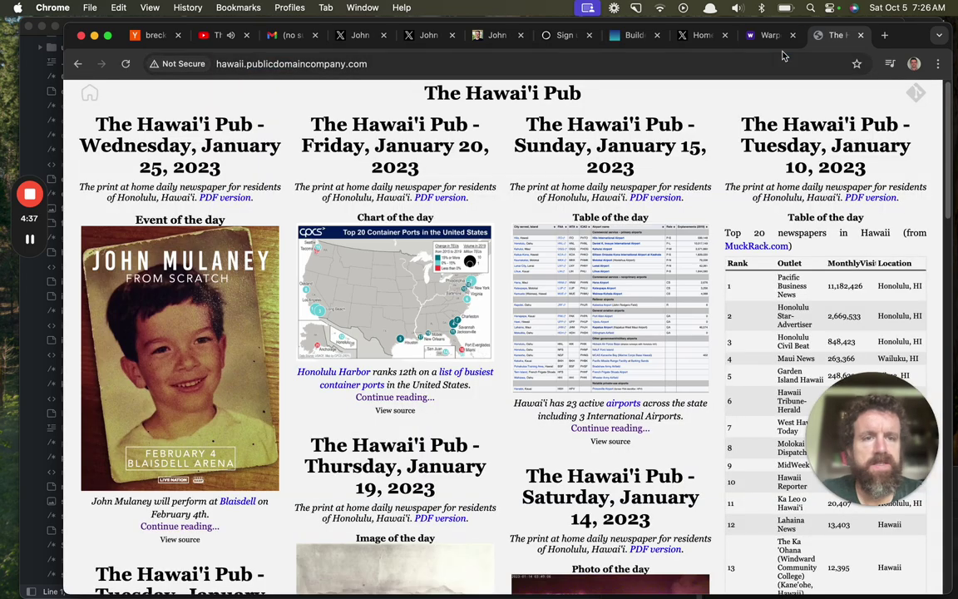
- Cycle through the open tabs back to the Ghost sign-up and continue past site setup
left_click(763, 36)
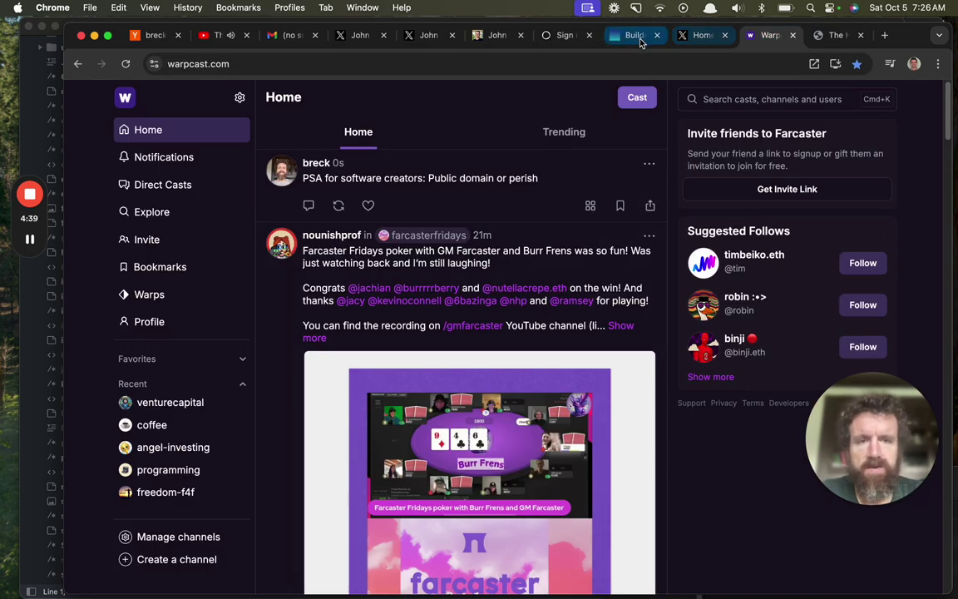
left_click(632, 35)
left_click(492, 39)
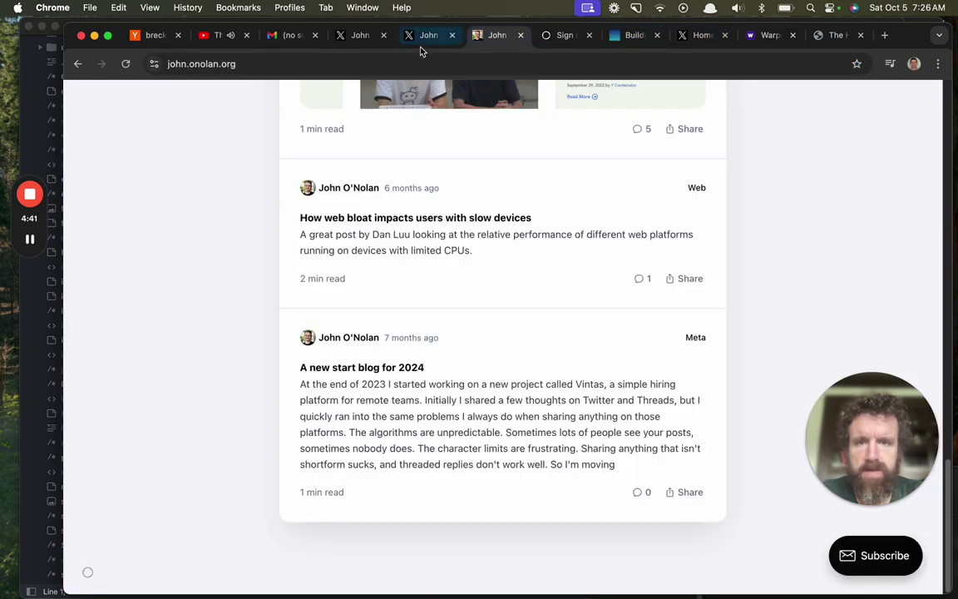
left_click(376, 36)
left_click(565, 35)
left_click(545, 401)
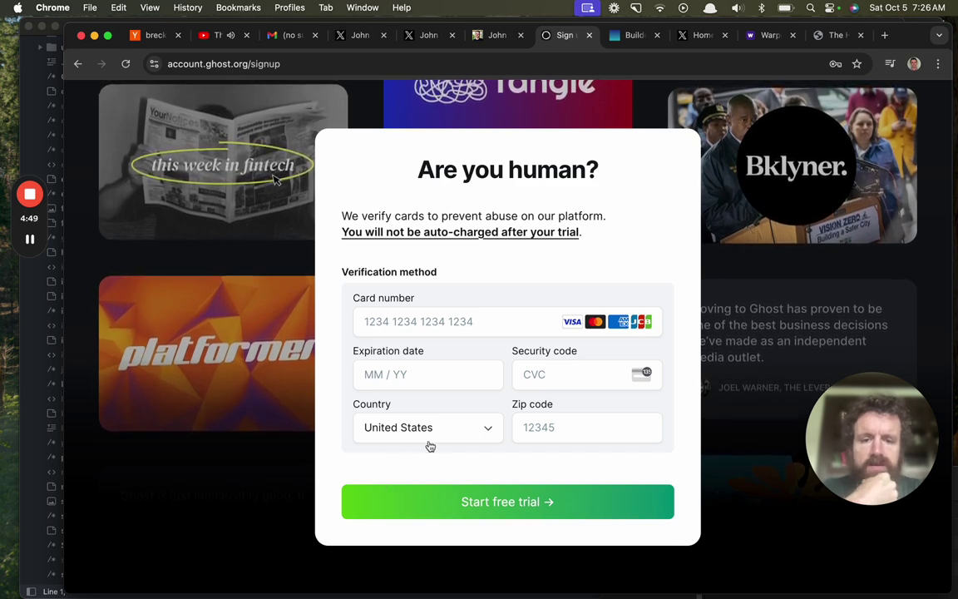
- Submit card verification using a saved Mastercard plus its security code and ZIP, then dismiss the popup
left_click(434, 324)
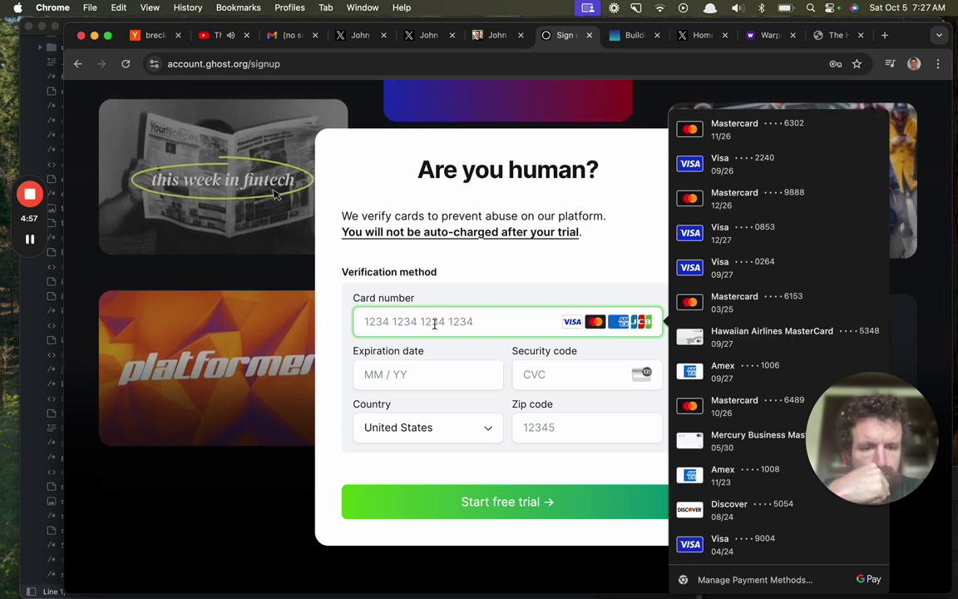
left_click(771, 125)
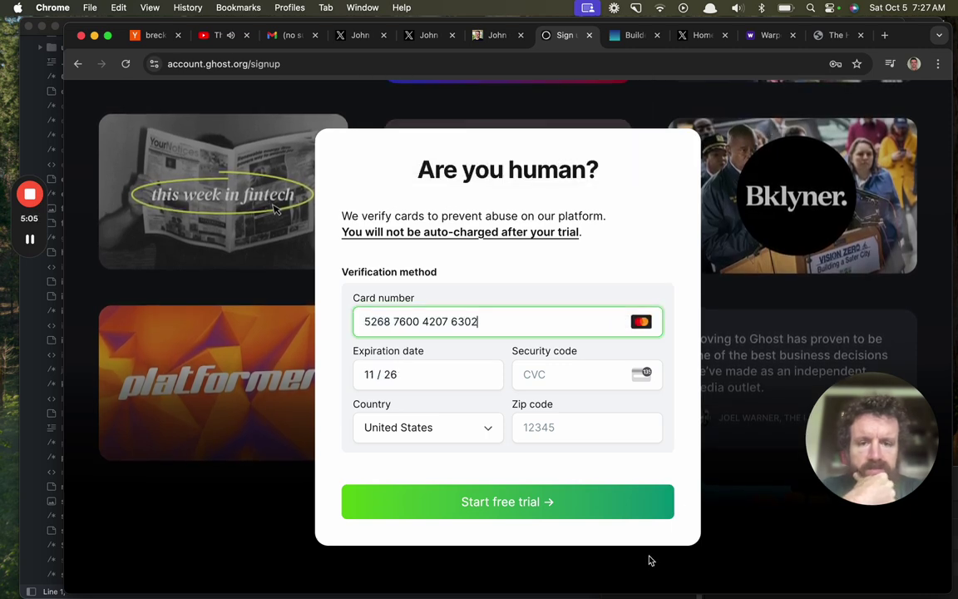
left_click(547, 509)
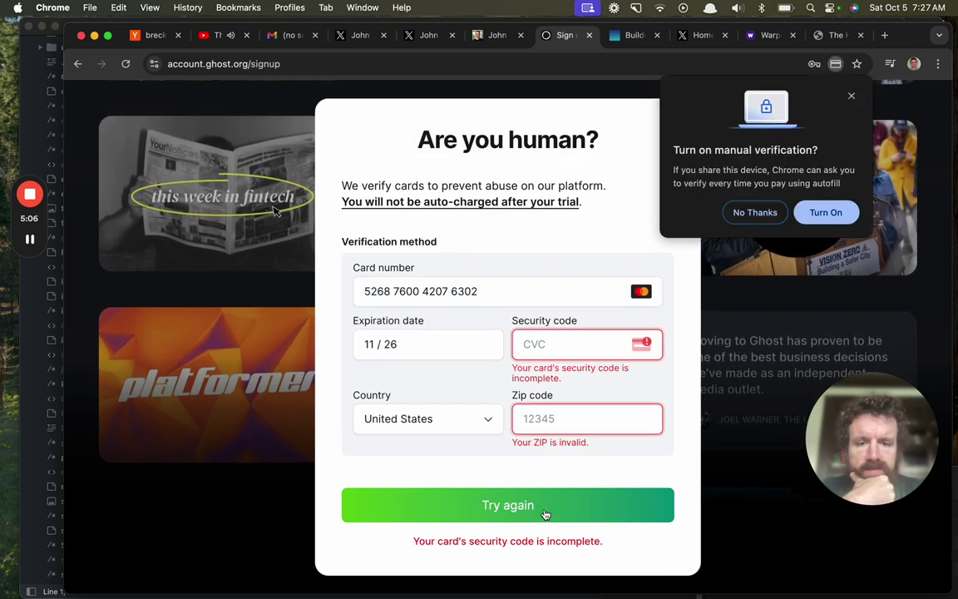
left_click(607, 344)
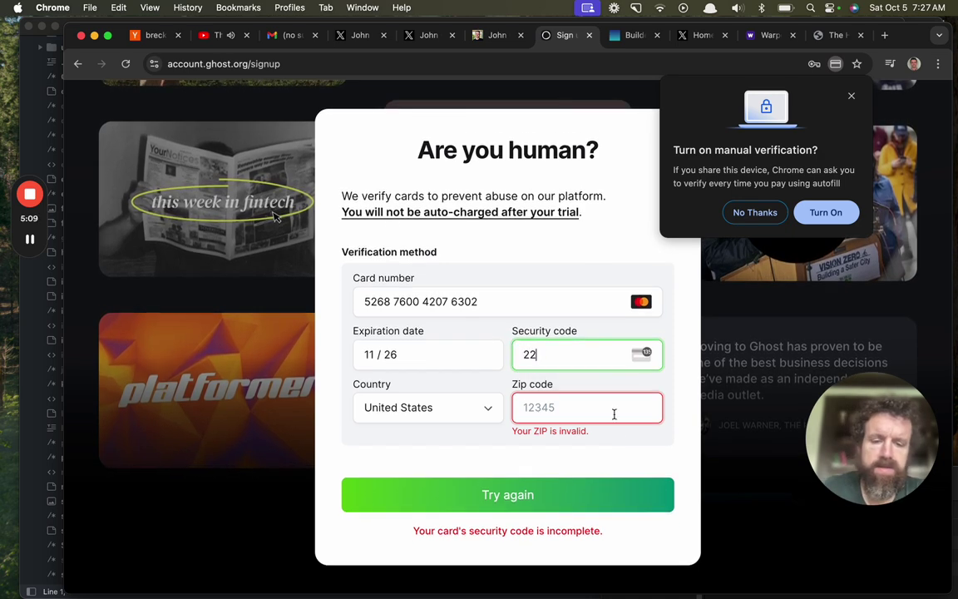
key("Return")
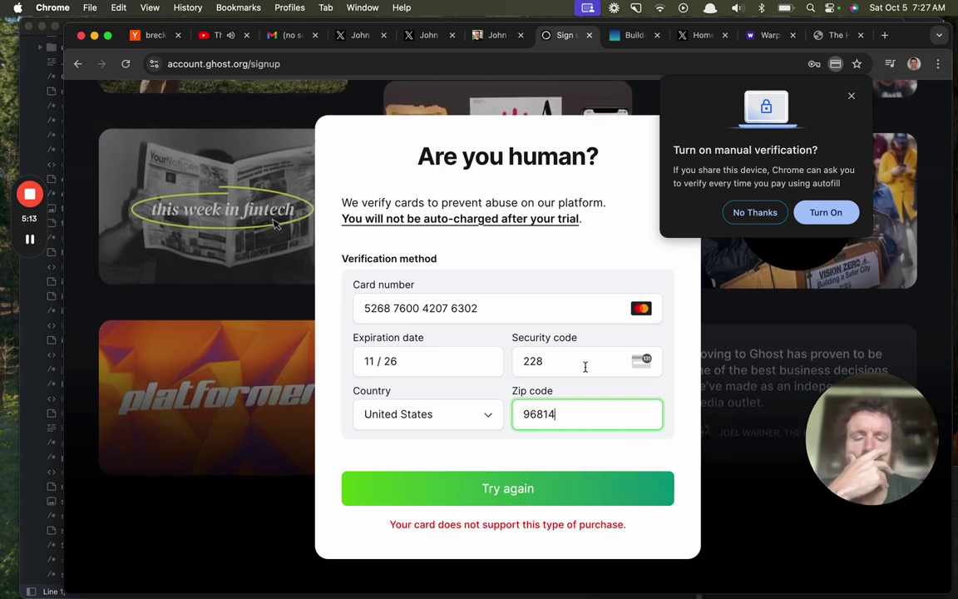
left_click(852, 97)
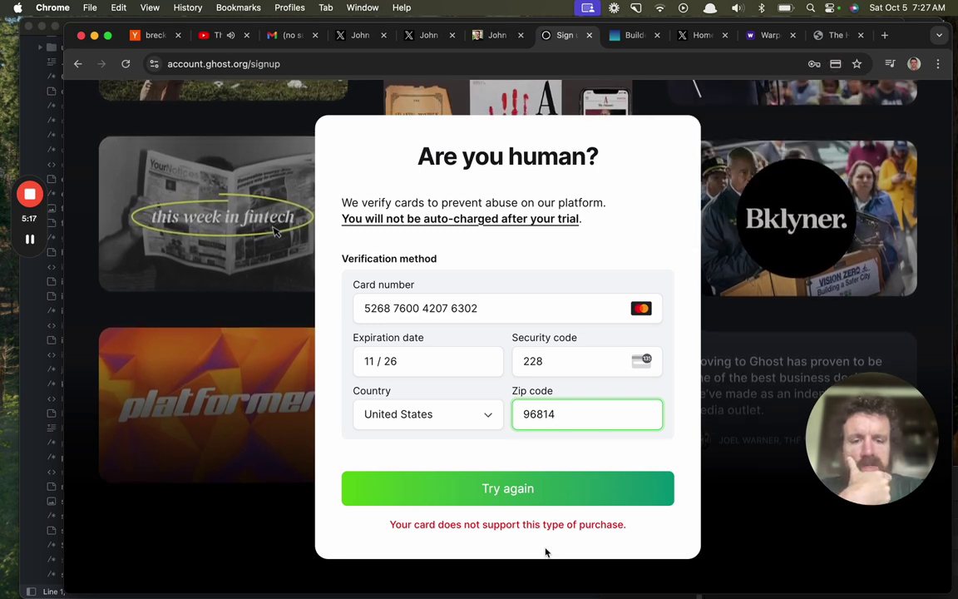
left_click(780, 322)
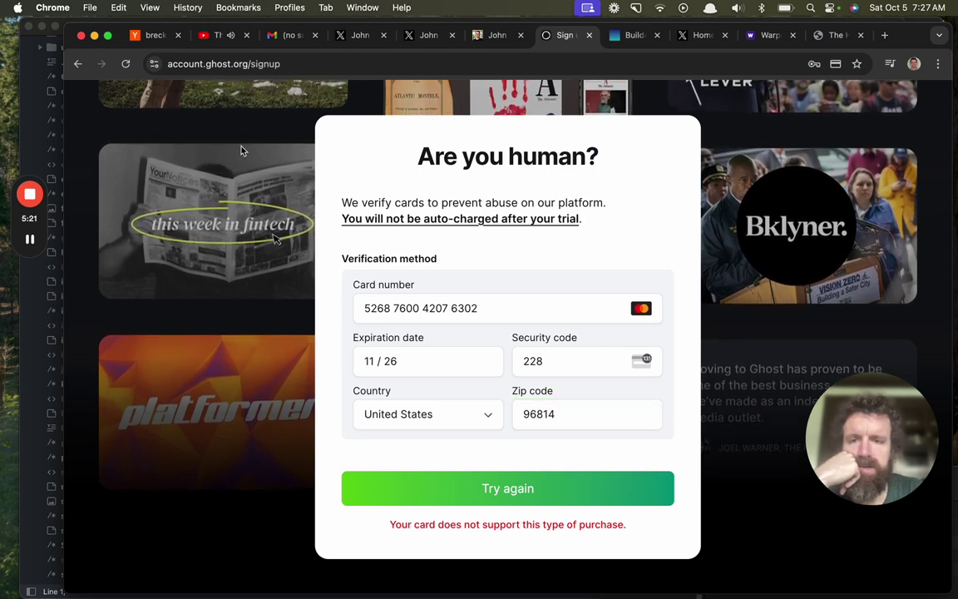
- Navigate the signup tab to the ghost.org homepage
left_click(287, 57)
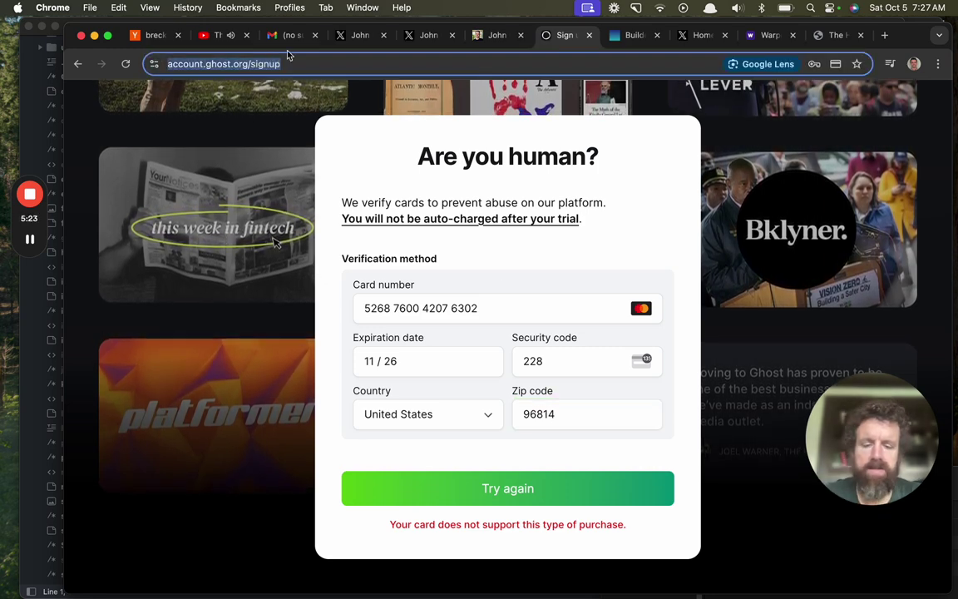
type("ghost.org")
key("Return")
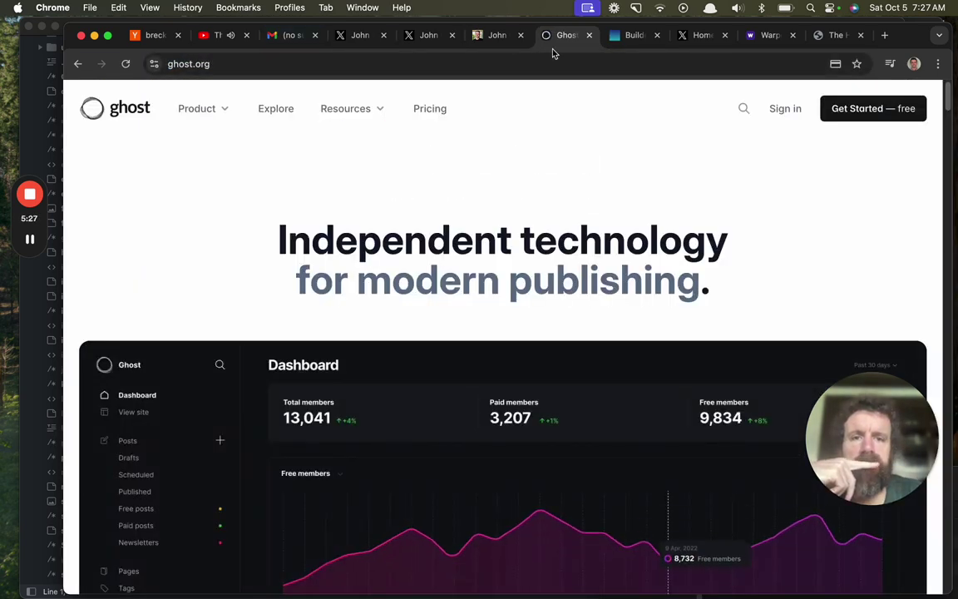
- Peek at the blog tab, then scroll the ghost.org homepage down to its footer
left_click(503, 40)
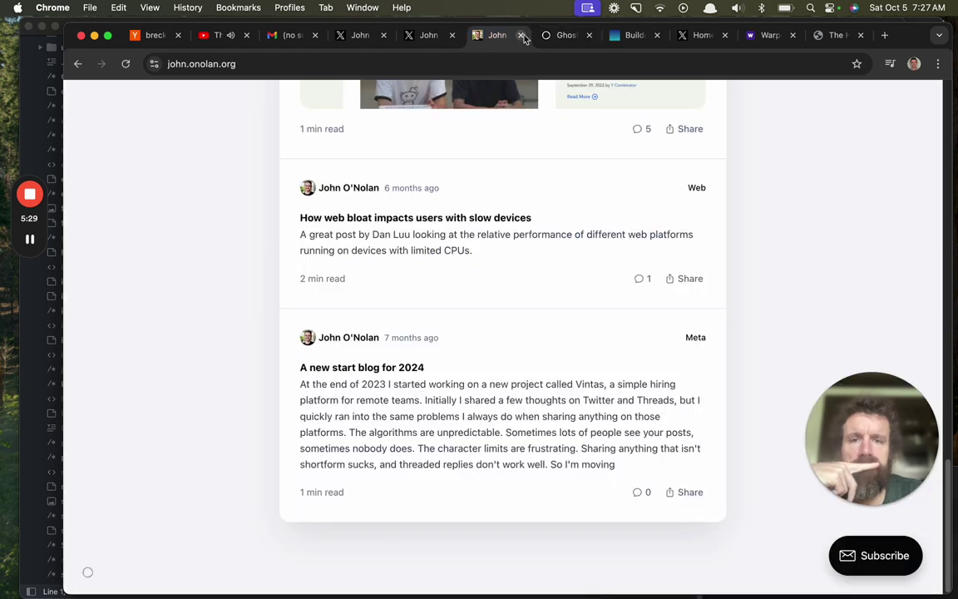
left_click(539, 39)
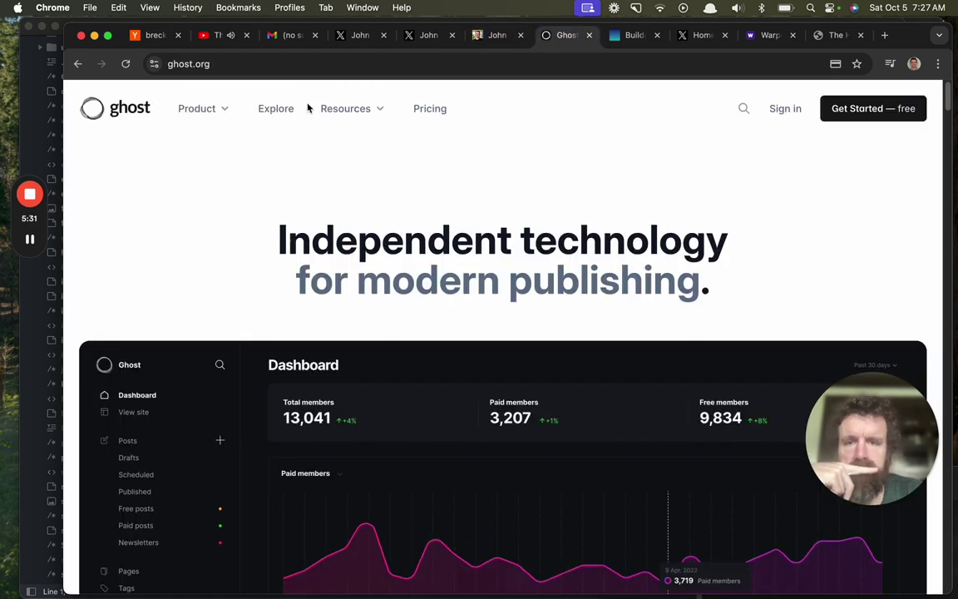
scroll(320, 121, "down", 10)
scroll(310, 129, "down", 10)
scroll(310, 129, "down", 10)
scroll(309, 134, "down", 10)
scroll(307, 143, "down", 10)
scroll(306, 145, "down", 5)
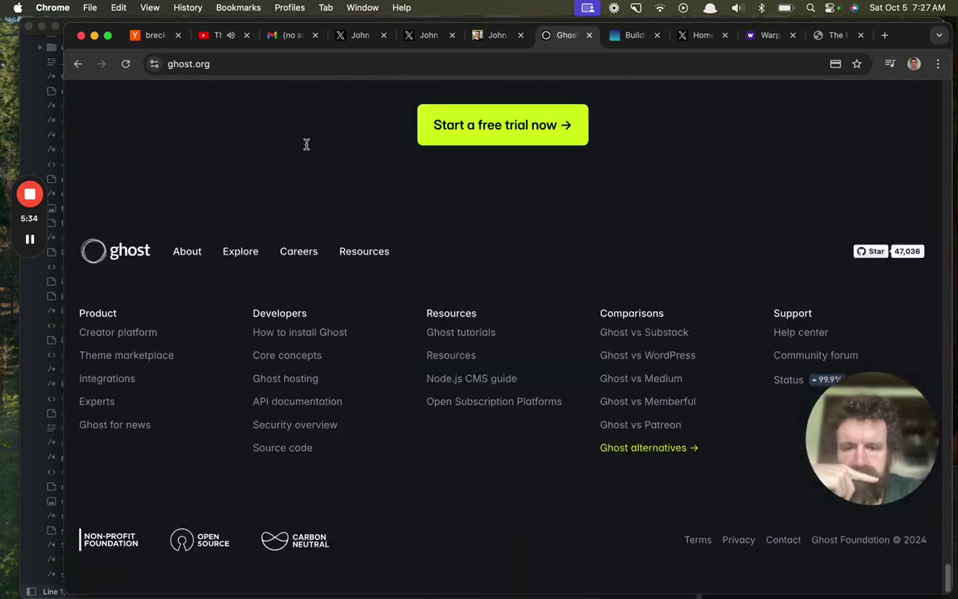
- Open the pinned TryGhost/Ghost repo from the footer and scroll its README to Quickstart install
left_click(220, 532)
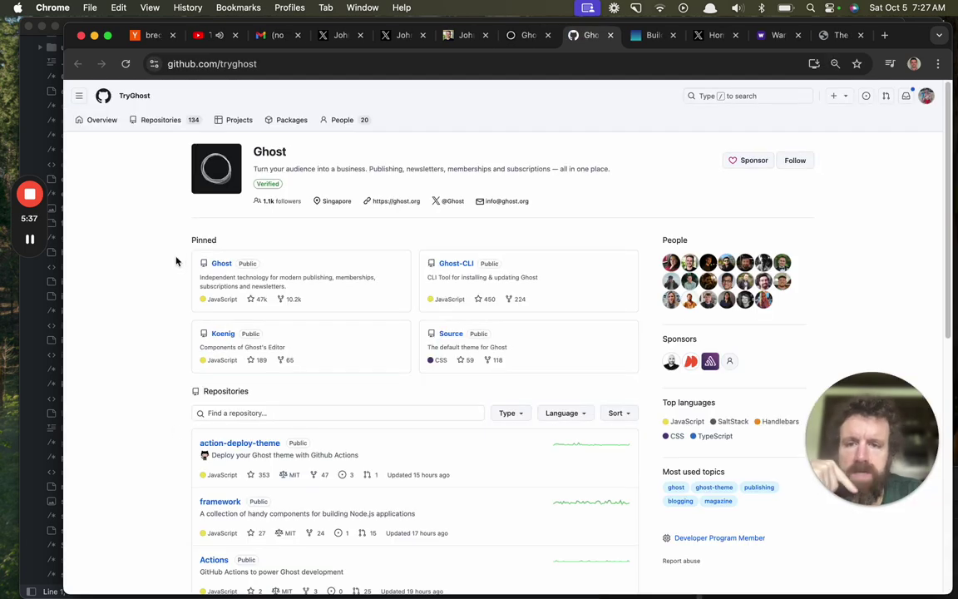
left_click(222, 264)
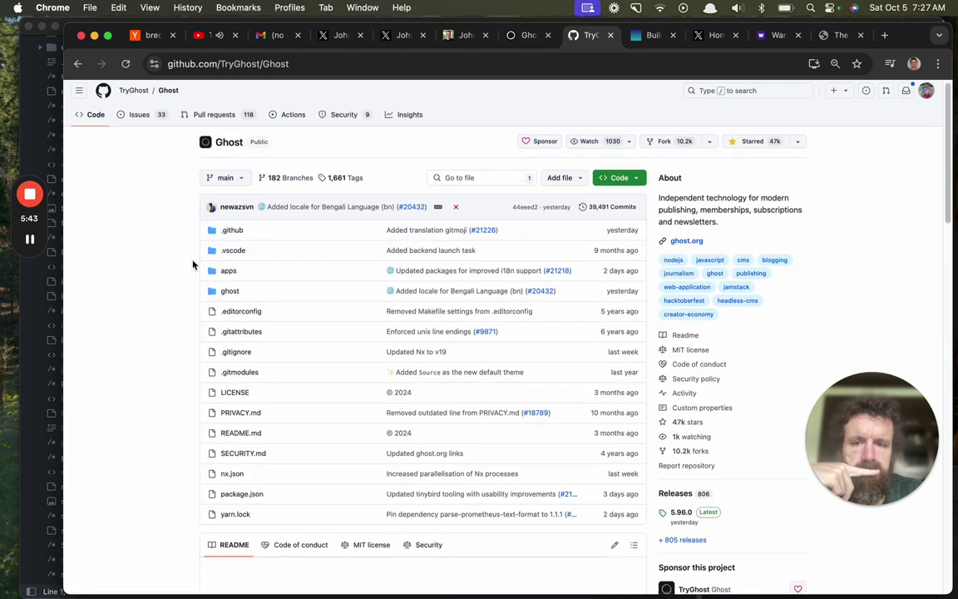
scroll(192, 264, "down", 5)
scroll(192, 264, "down", 5)
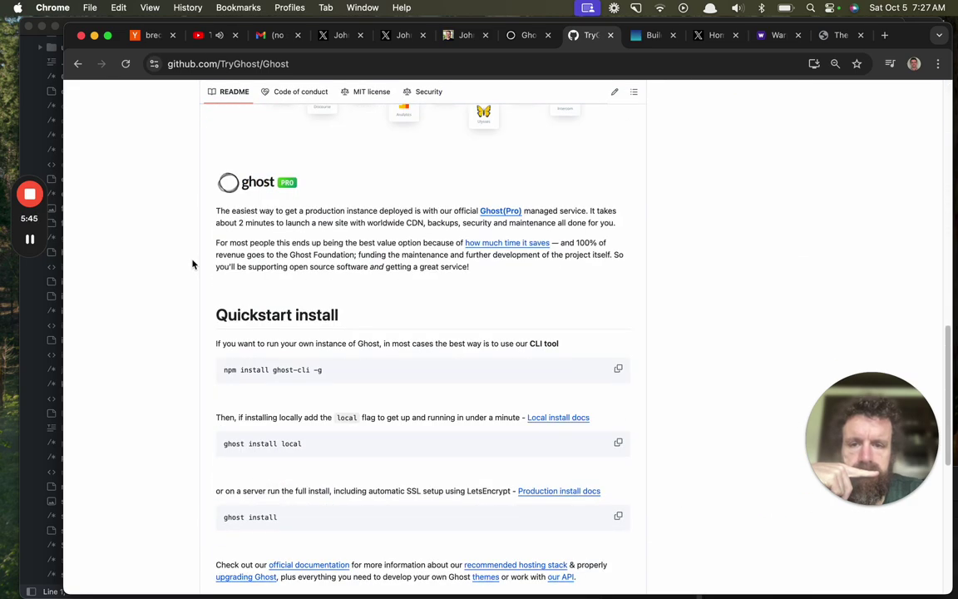
scroll(192, 264, "down", 1)
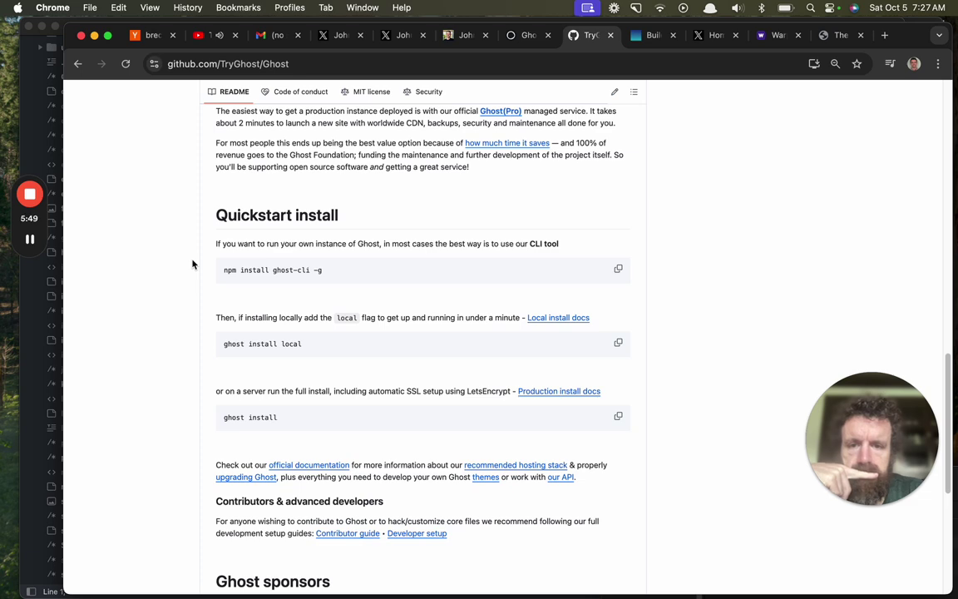
scroll(192, 265, "up", 1)
key("super+Tab")
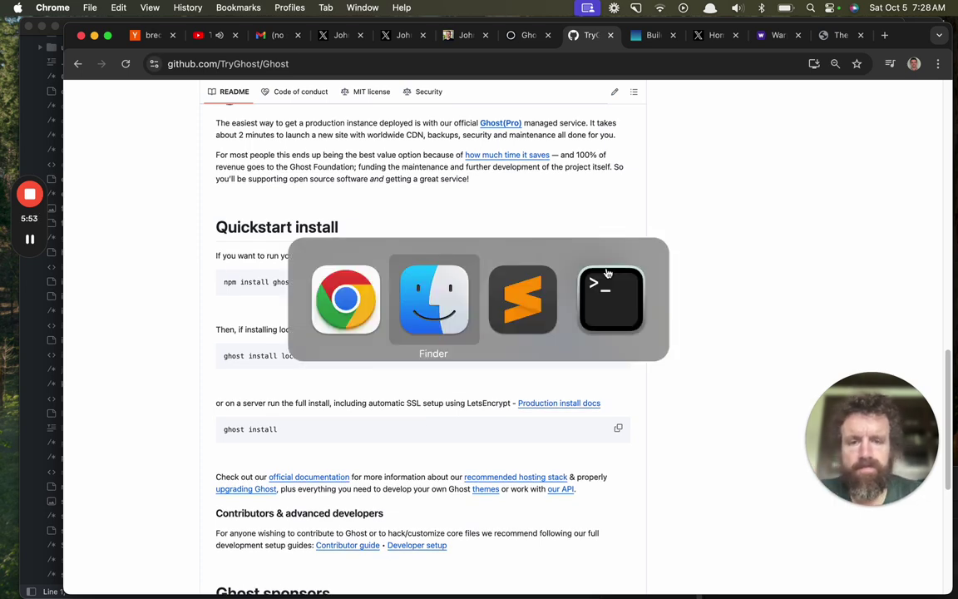
- Run 'npm install ghost-cli -g' in a new terminal window and close the extra windows
key("super+n")
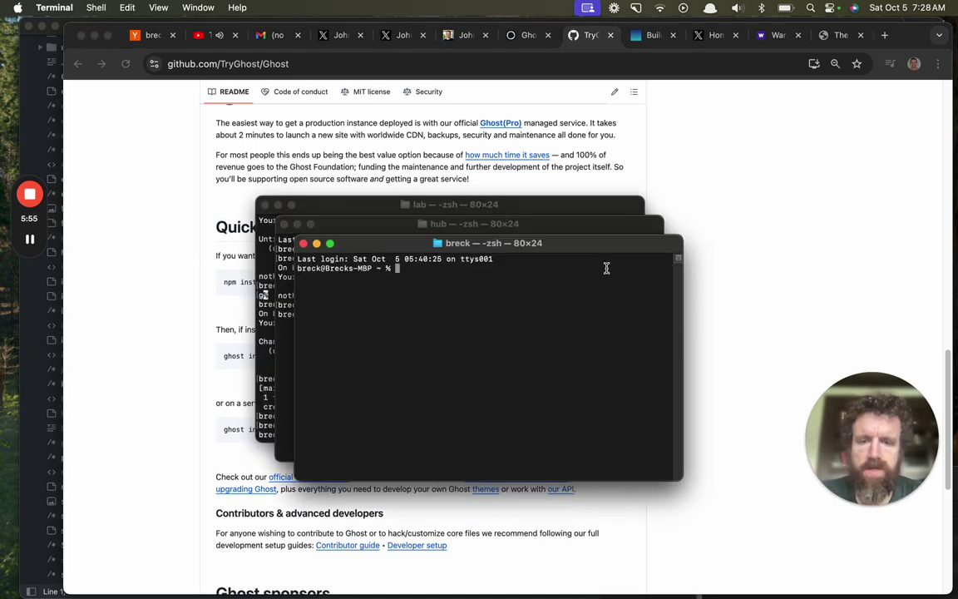
type("npm install ghost-cli -g")
key("Return")
key("super+grave")
key("super+w")
key("super+grave")
key("super+w")
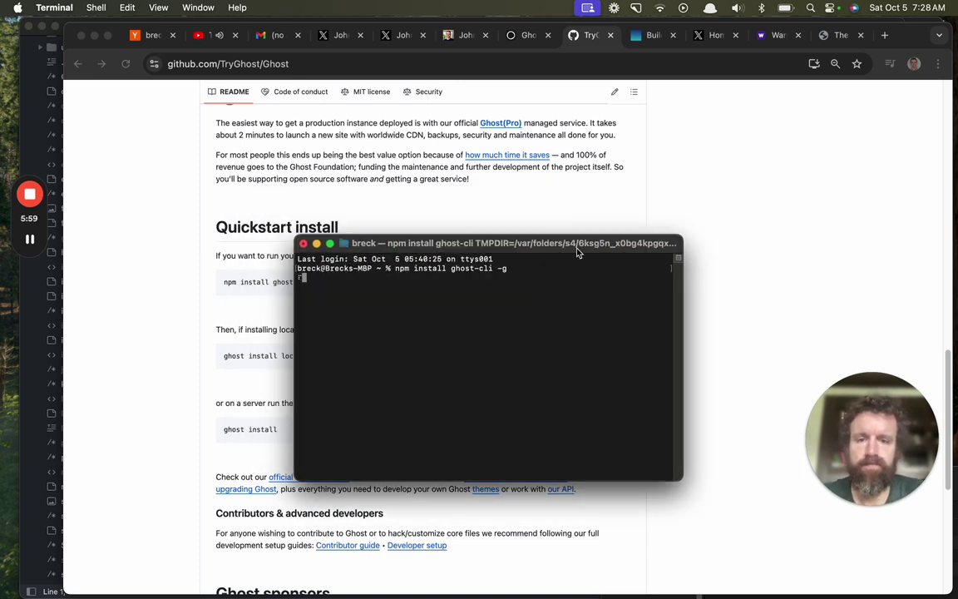
left_click_drag(578, 251, 576, 344)
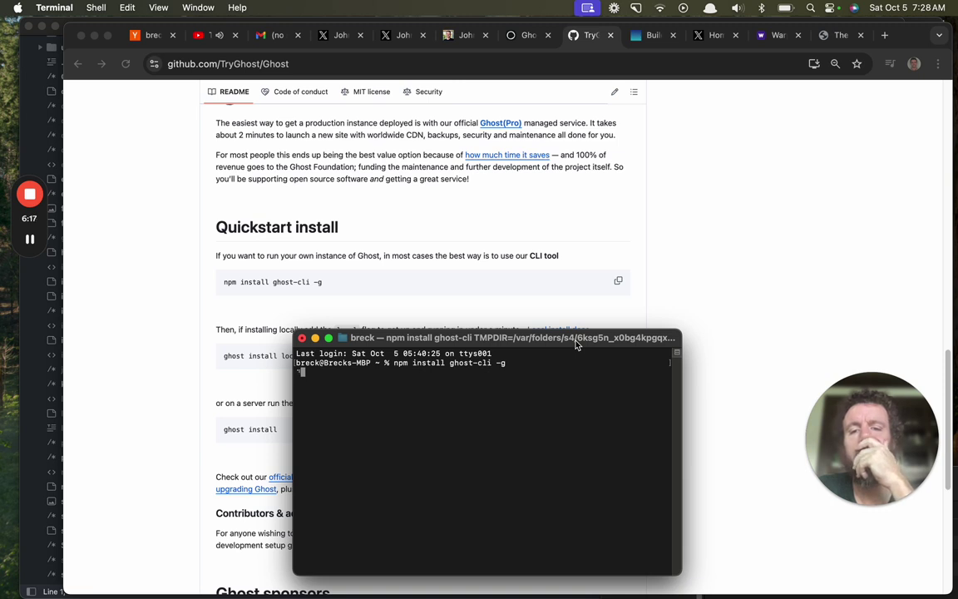
- Install scroll-cli into a new fo32 folder, then return to the ghost-cli EACCES session
key("super+t")
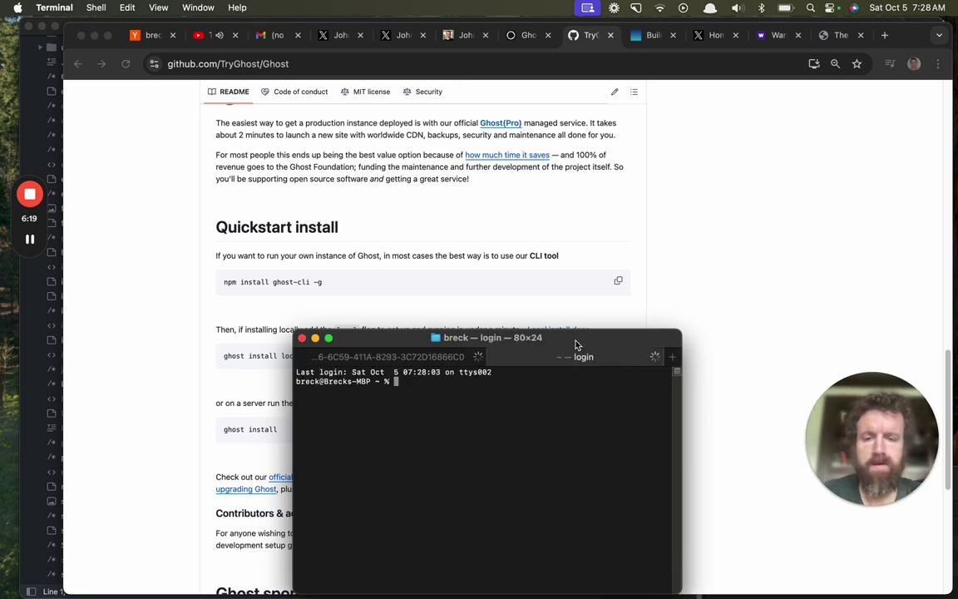
type("n")
type("cd fo32/")
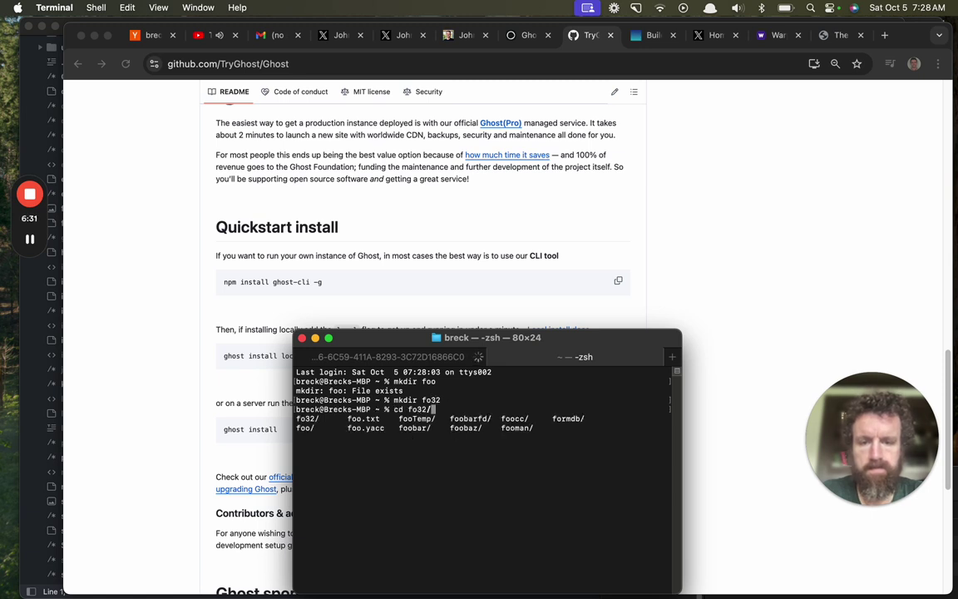
key("Return")
type("npm install scroll-cl")
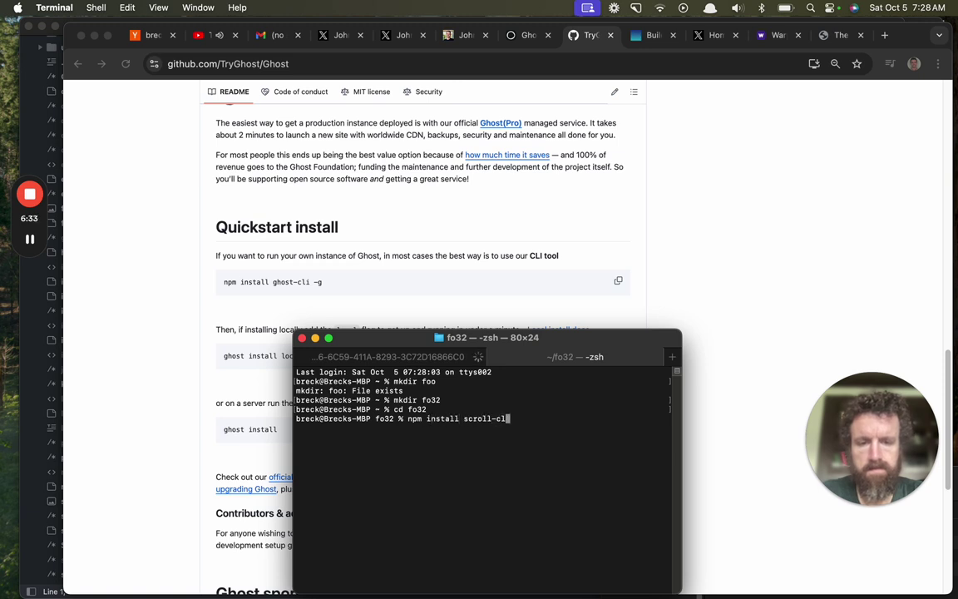
type("i")
key("Return")
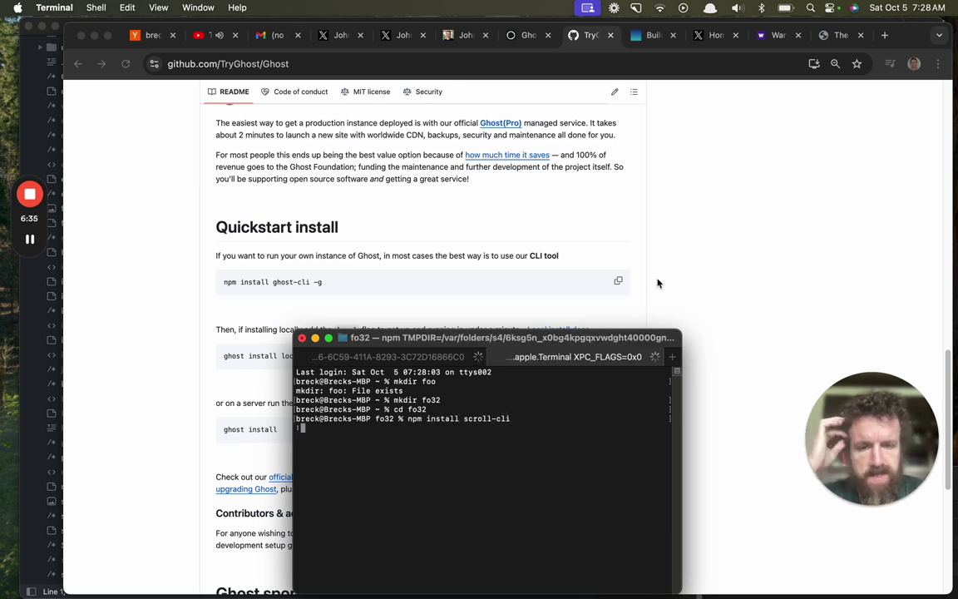
left_click_drag(521, 342, 524, 247)
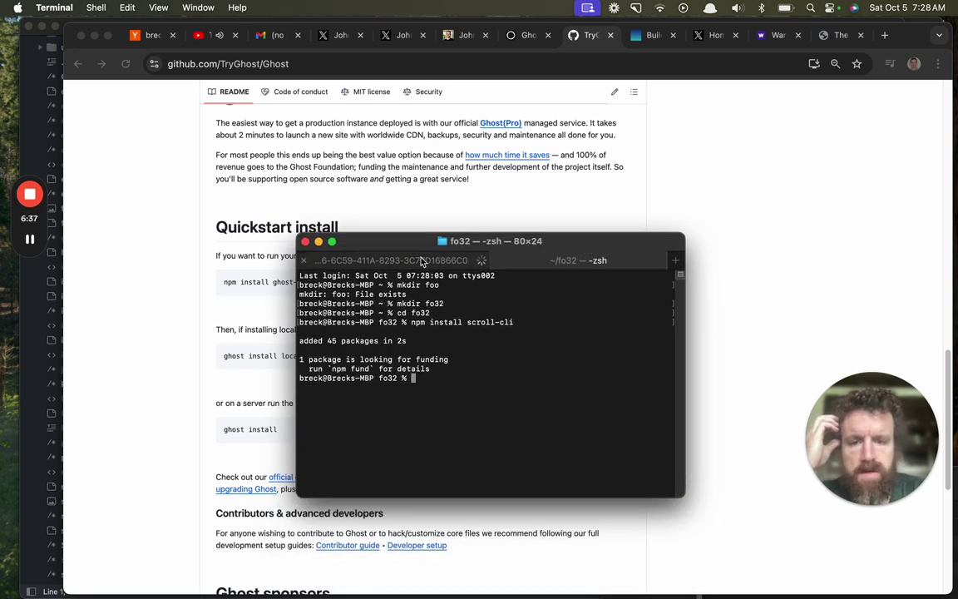
left_click(421, 261)
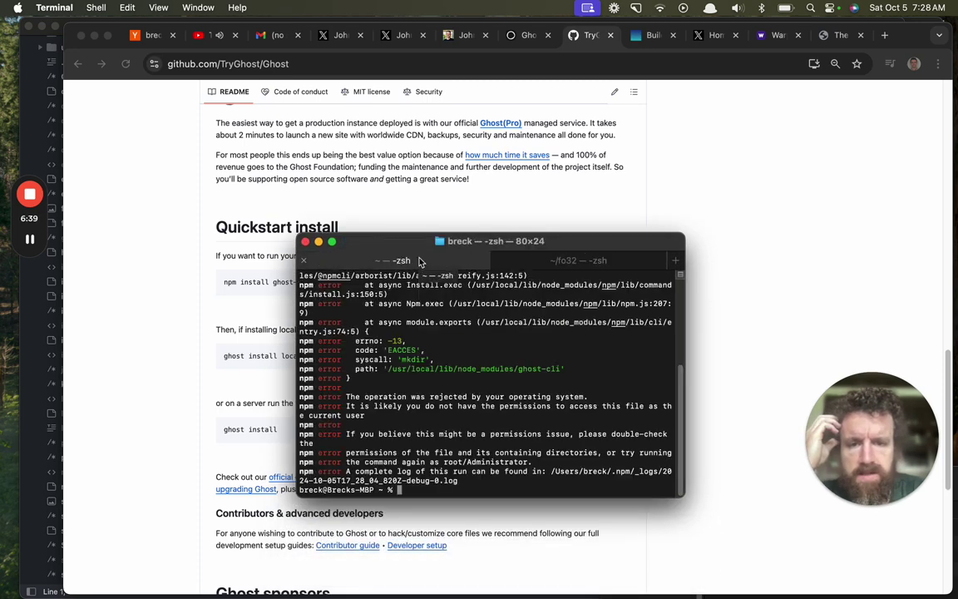
- Rerun the global ghost-cli install as 'sudo npm install ghost-cli -g' with the administrator password
type("npm install ghost-cli -g")
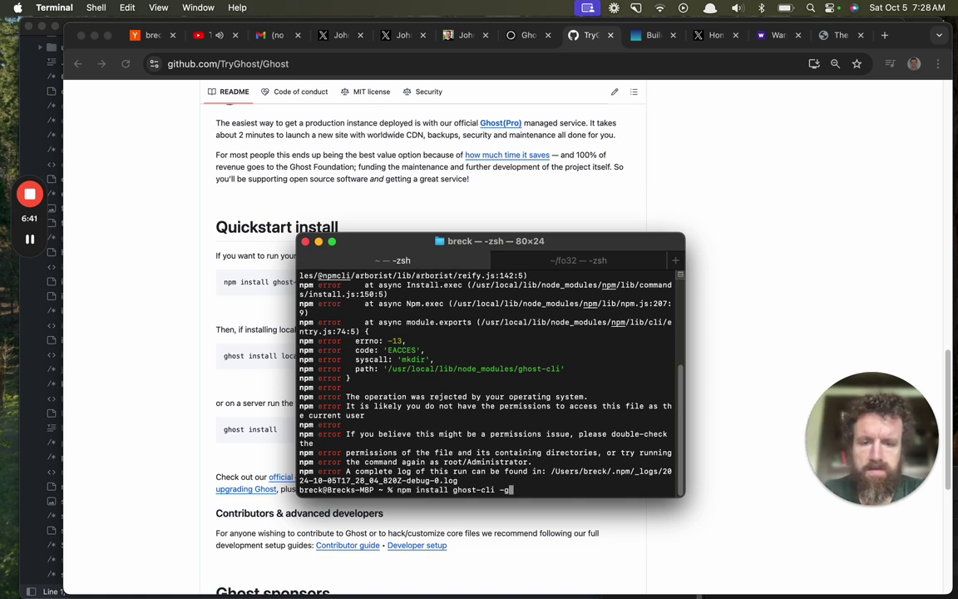
key("ctrl+a")
type("sudo")
key("Return")
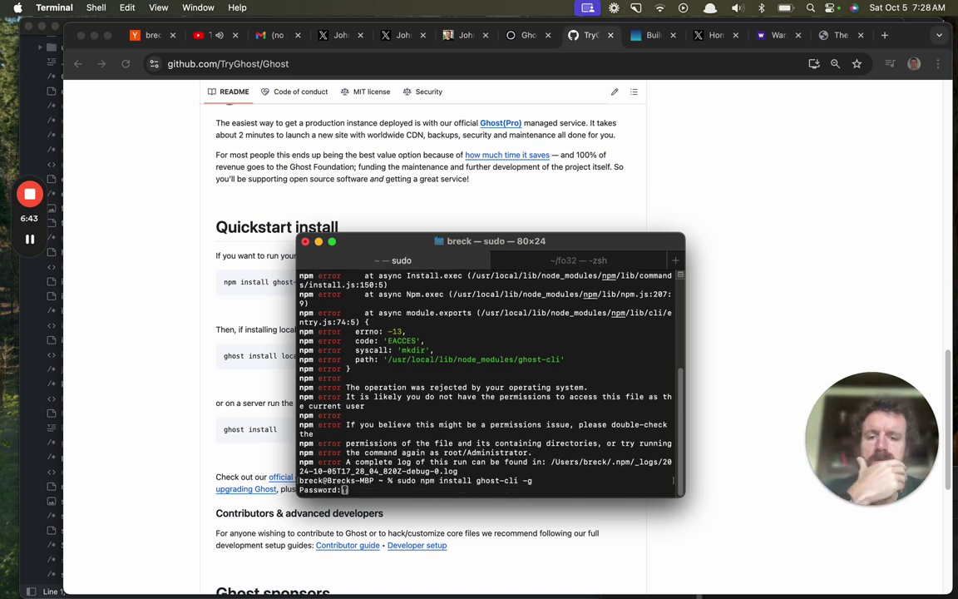
key("Return")
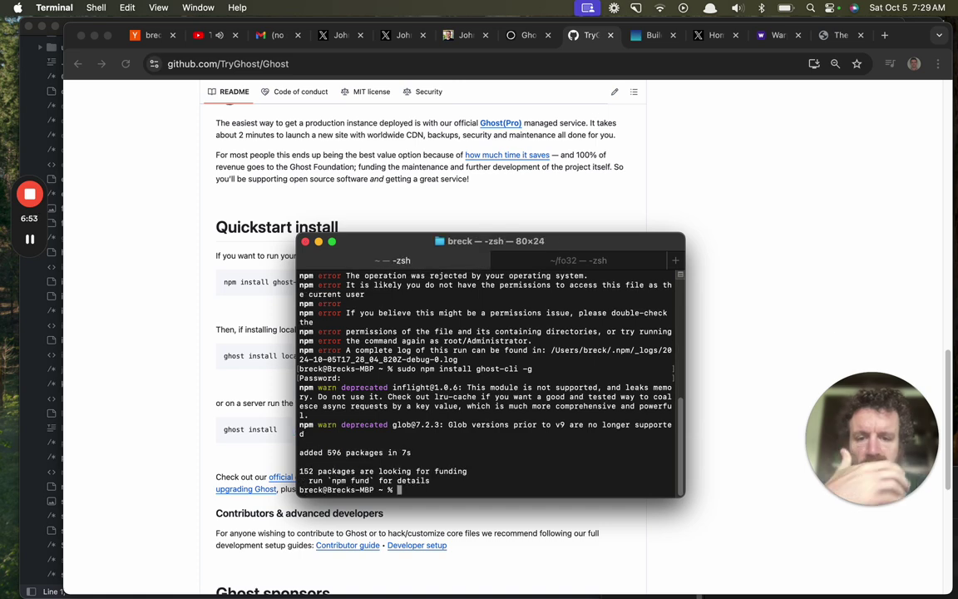
- Run the bare 'ghost' command to see its usage
key("super+Tab")
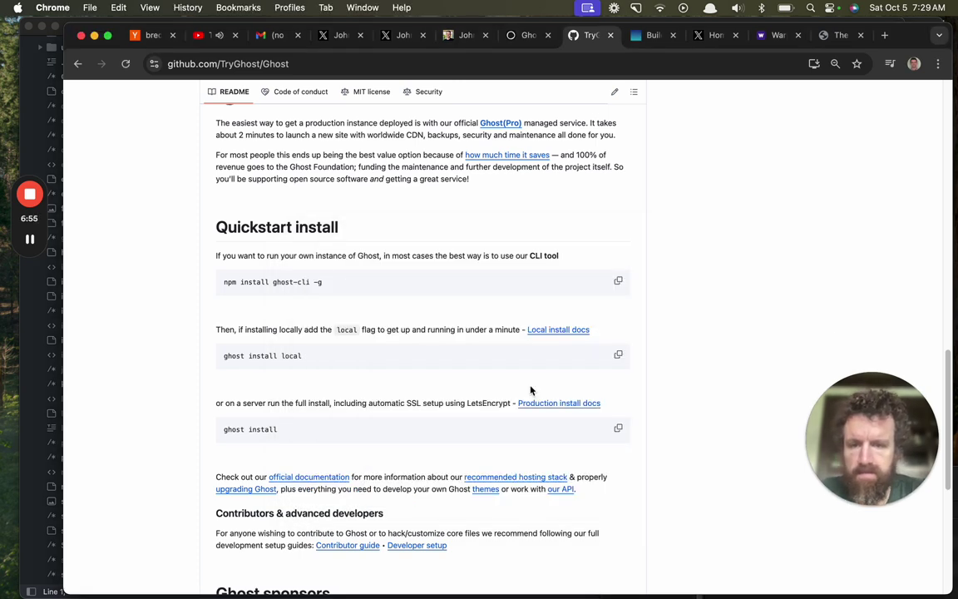
key("super+Tab")
type("ghost")
key("Return")
key("super+Tab")
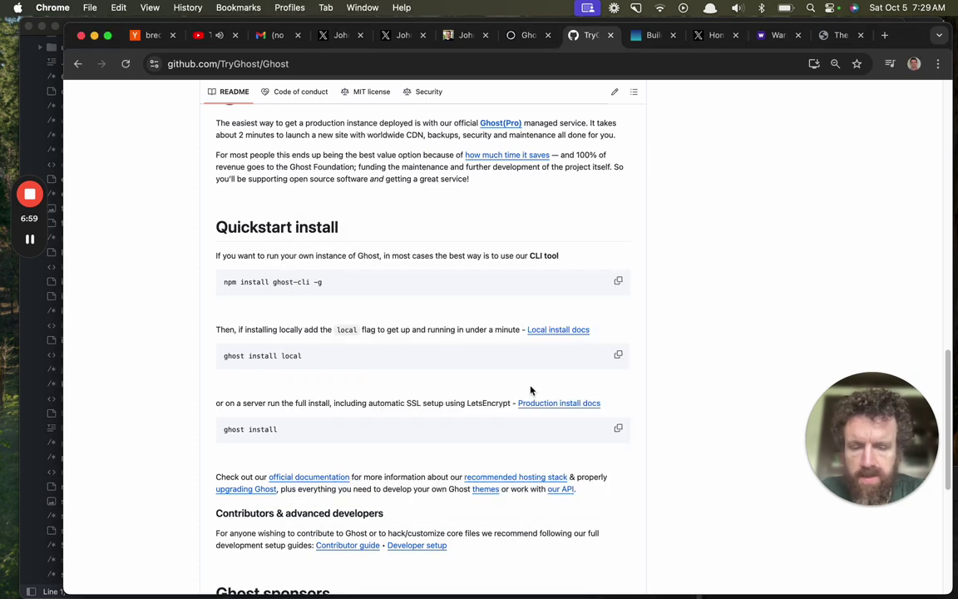
key("super+Tab")
- Run 'ghost help', enlarge the terminal to 119x40, and scroll through the command list
type("ghost help")
key("Return")
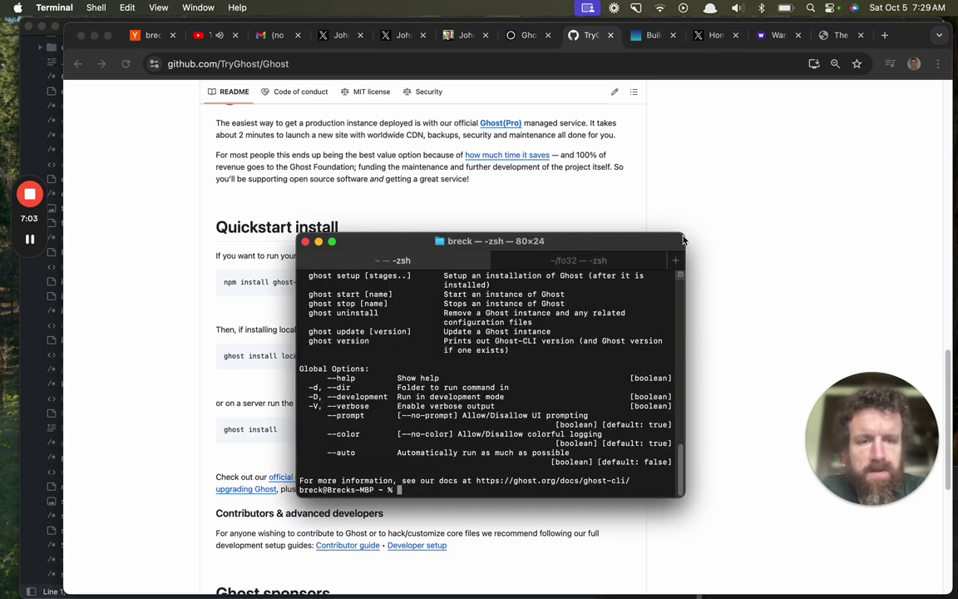
left_click_drag(682, 240, 866, 84)
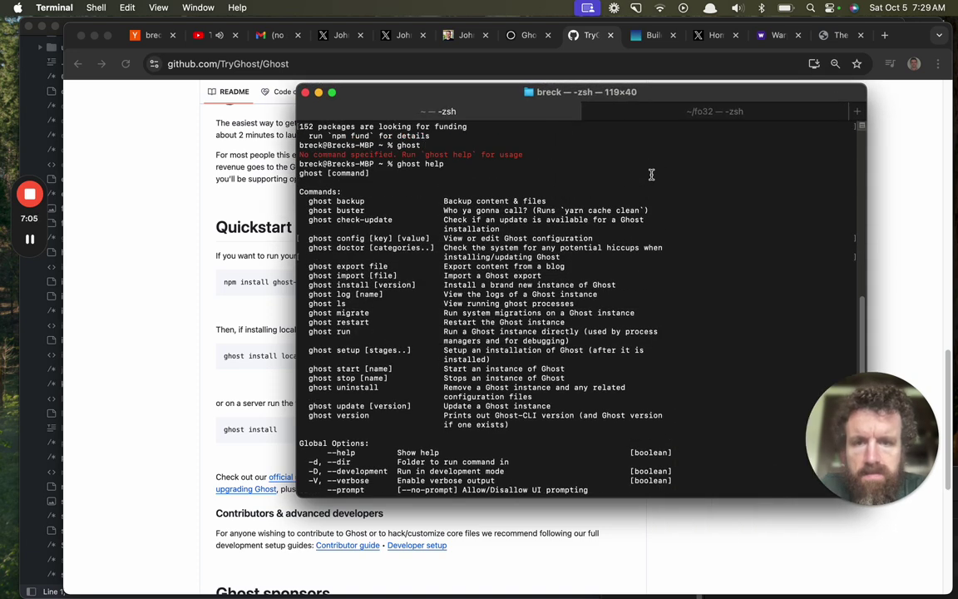
scroll(651, 174, "up", 1)
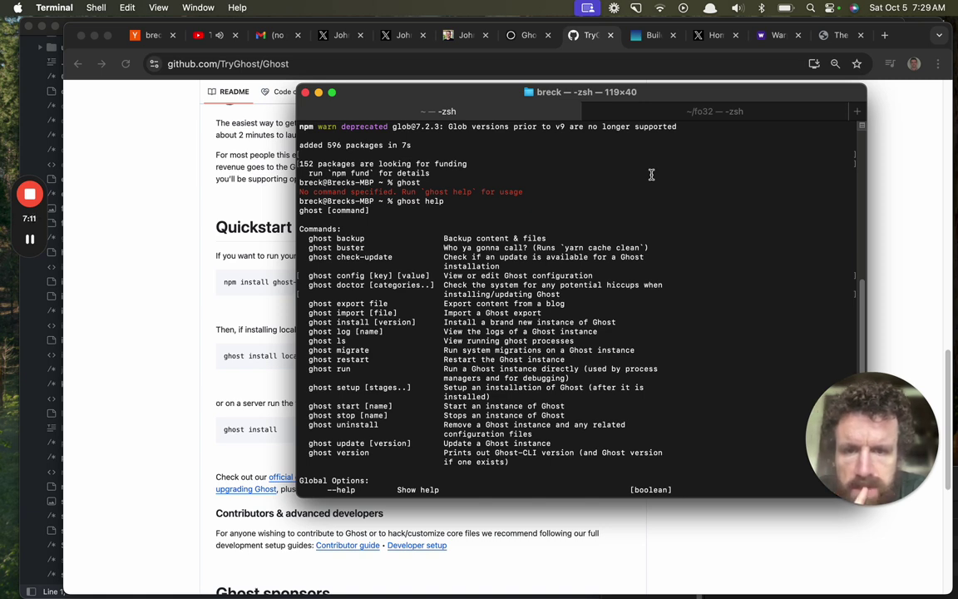
scroll(652, 175, "down", 1)
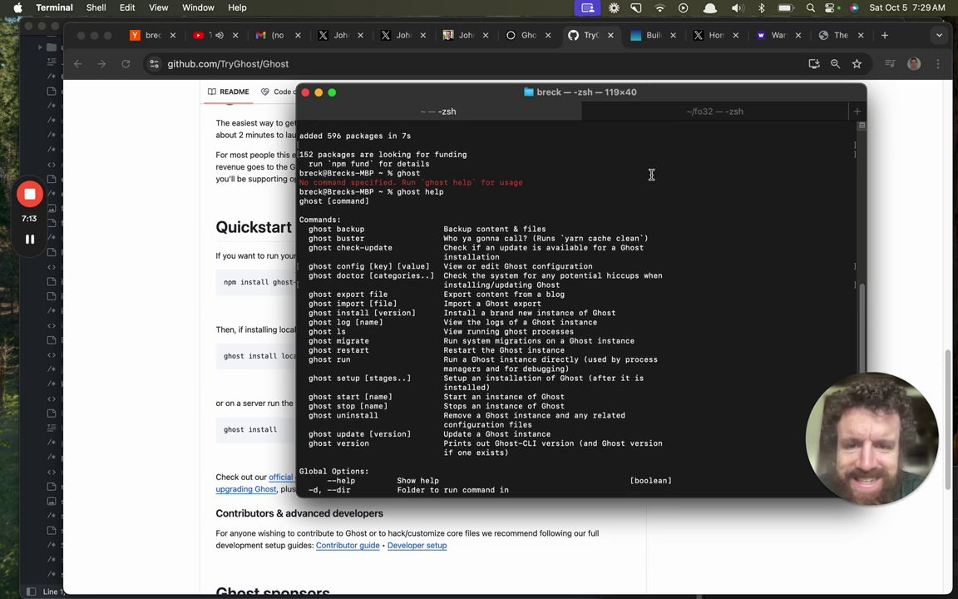
scroll(652, 175, "down", 1)
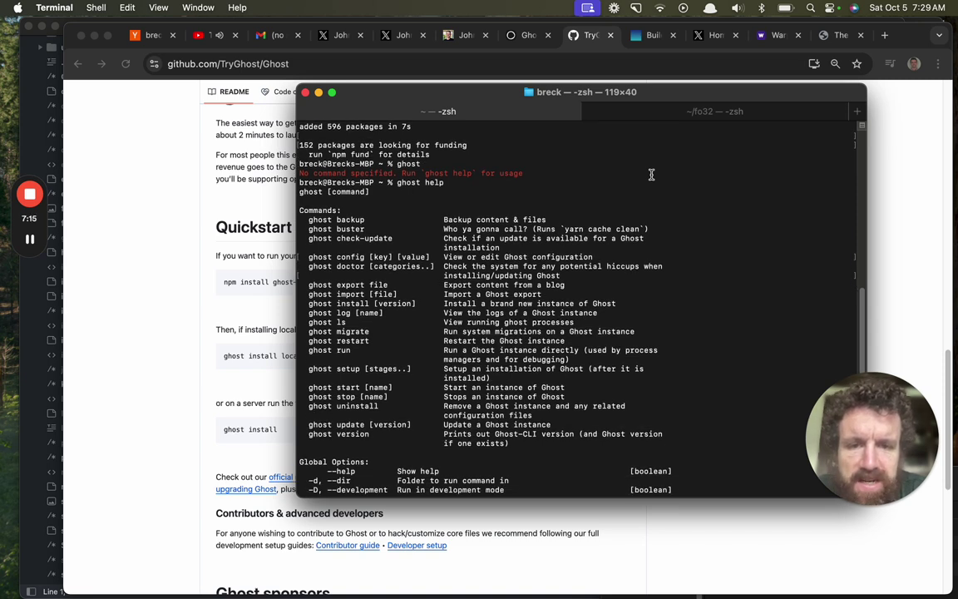
scroll(651, 172, "down", 6)
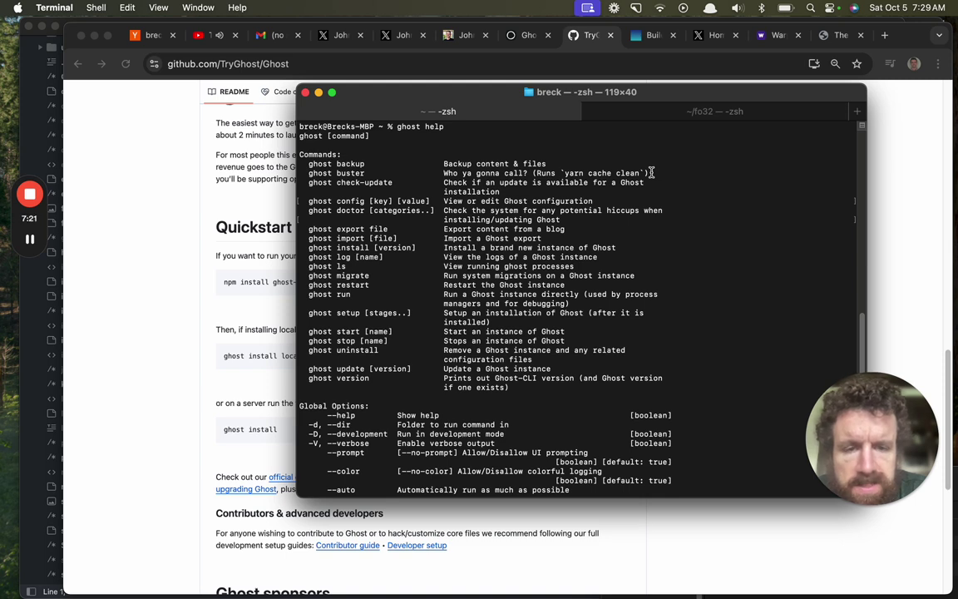
scroll(651, 172, "down", 1)
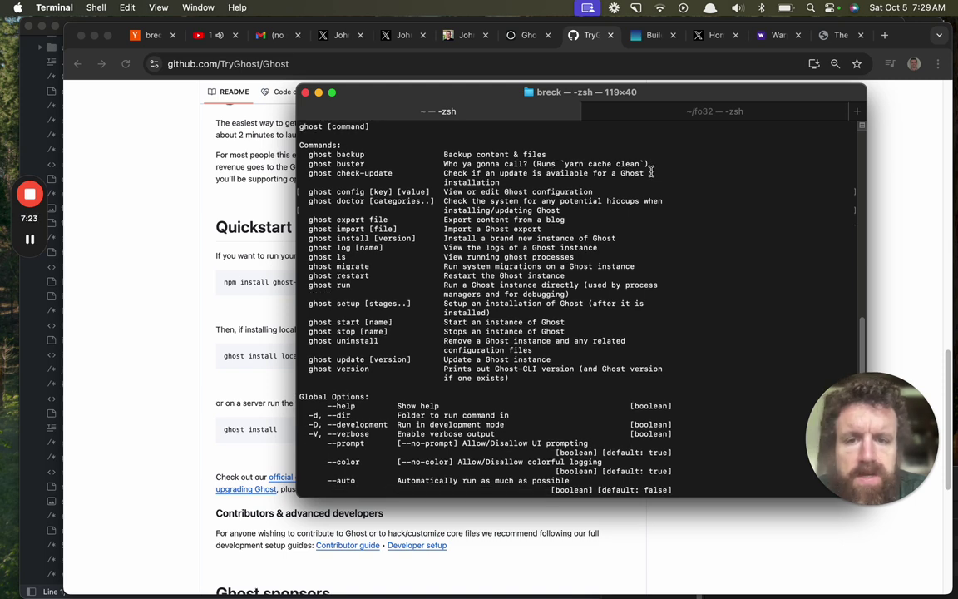
scroll(651, 173, "down", 1)
scroll(652, 172, "down", 2)
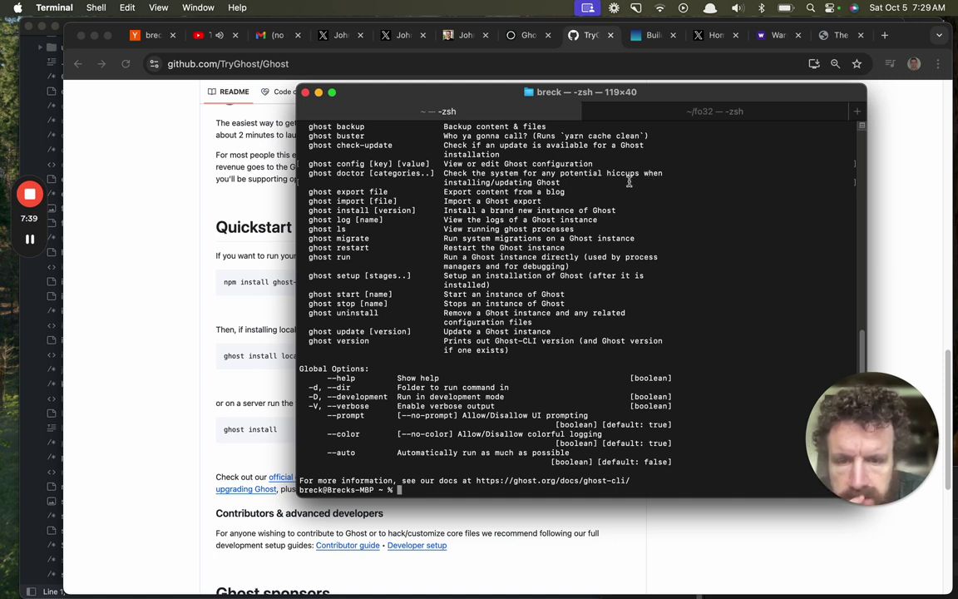
left_click(184, 447)
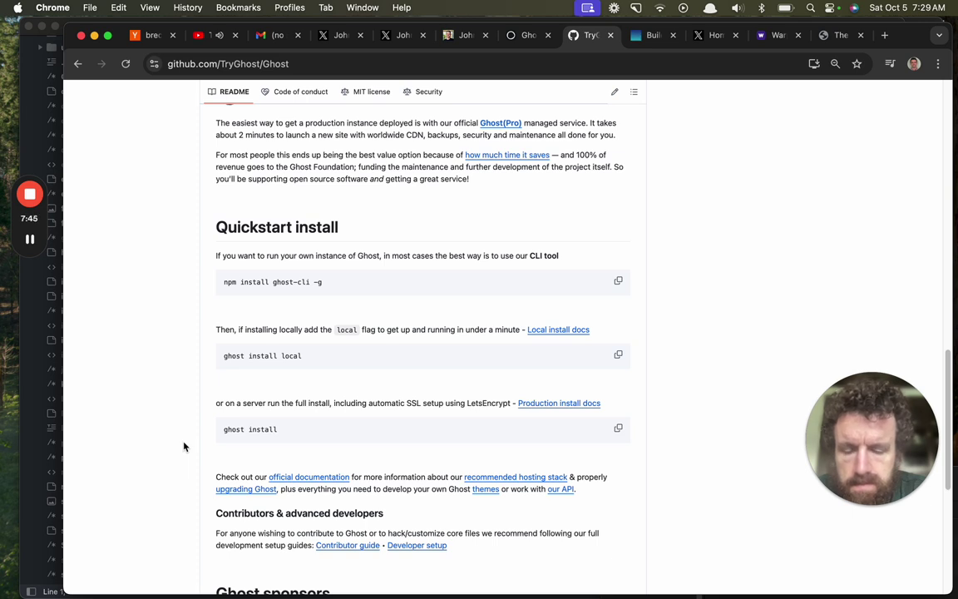
- Copy 'ghost install local' from the README and run it in the home folder
left_click(618, 357)
key("super+Tab")
key("super+v")
key("Return")
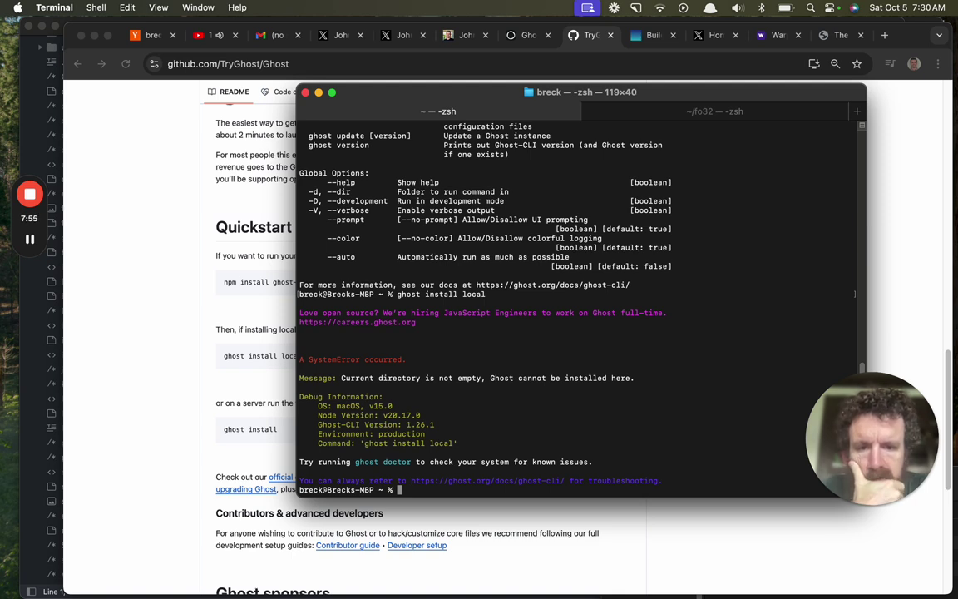
- Create a ghosttry folder, enter it, and rerun 'ghost install local' there
type("mkdir ghs")
type("sttry")
key("Return")
type("cd gh")
key("Tab")
key("Return")
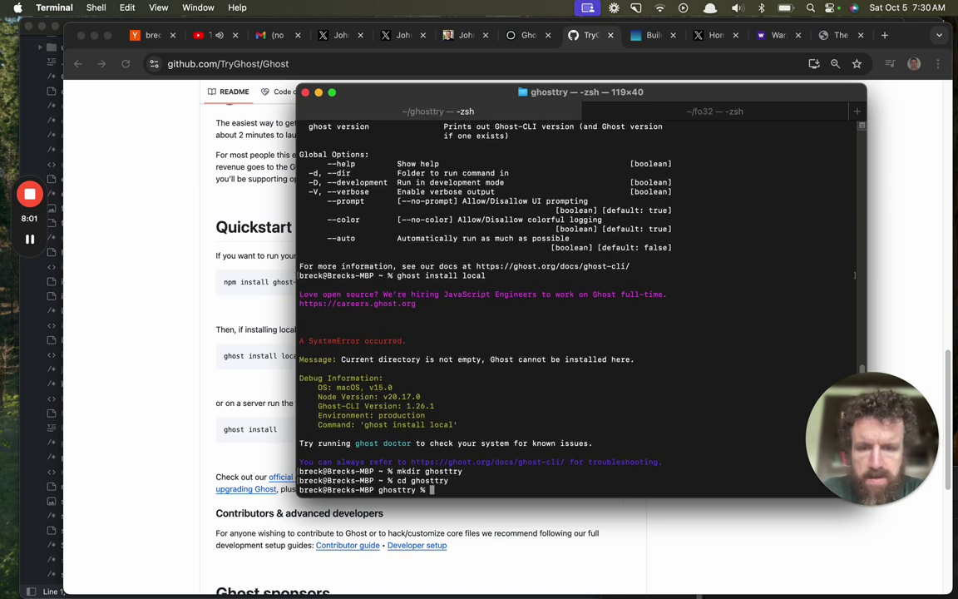
key("Up")
key("Up")
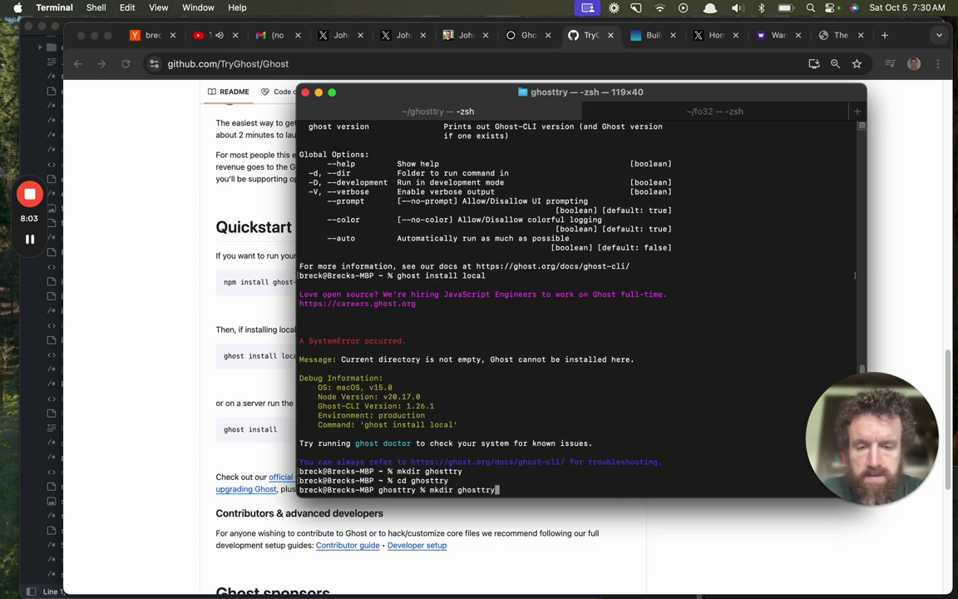
key("Up")
key("Return")
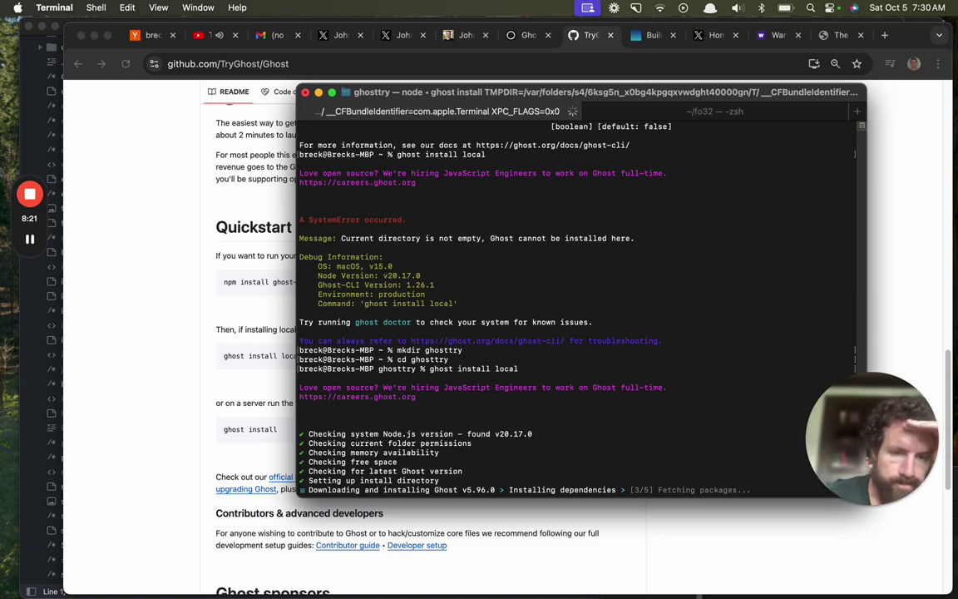
- Open pldb.io in a new tab and look up the Ghostscript entry
left_click(170, 346)
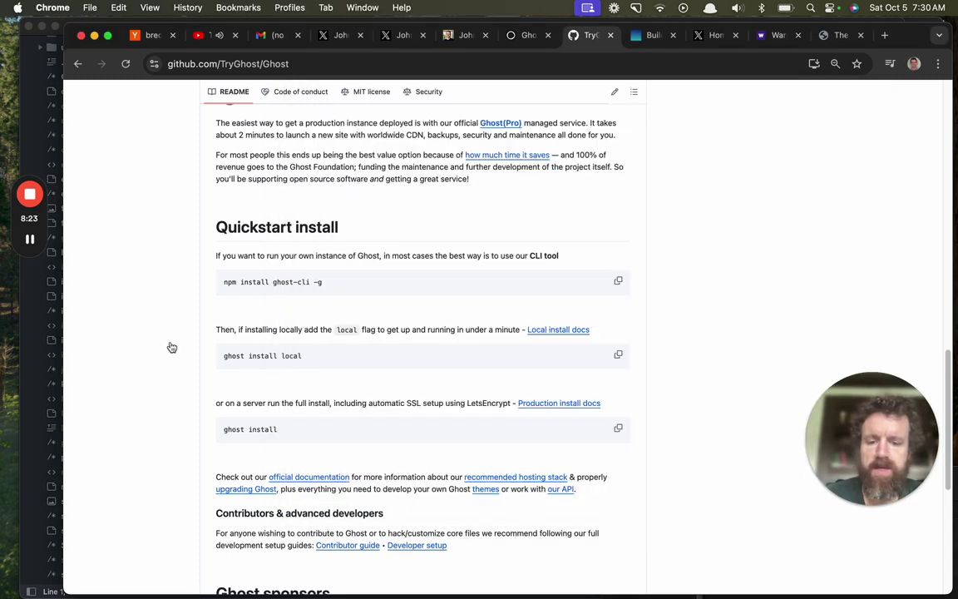
key("super+t")
type("pldb.io")
key("Return")
left_click(441, 142)
type("ghos")
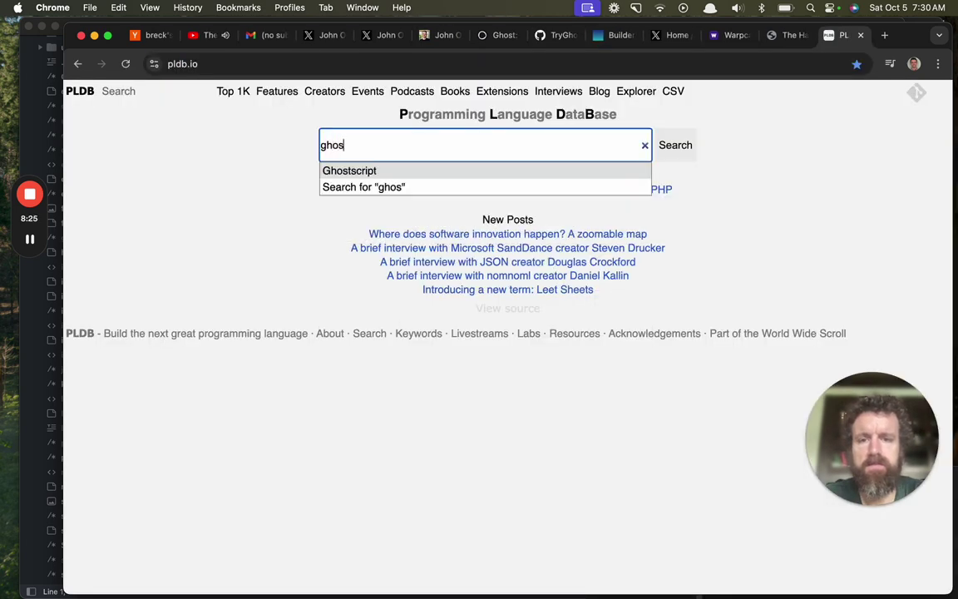
key("Return")
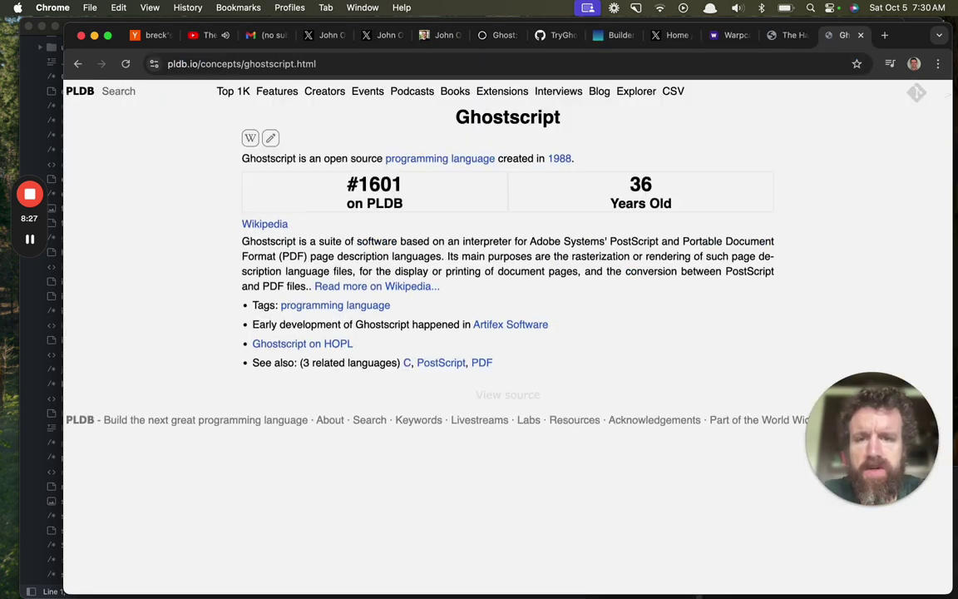
- Look up WordPress, return to Ghostscript, and open its ghostscript.scroll source on GitHub
left_click(212, 84)
type("wordp")
key("Return")
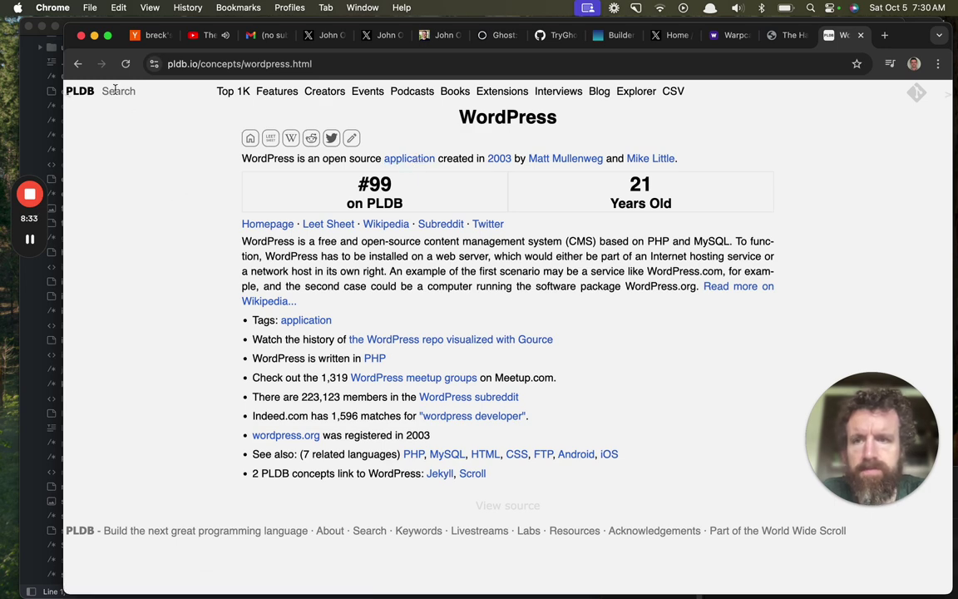
left_click(78, 64)
key("super+Tab")
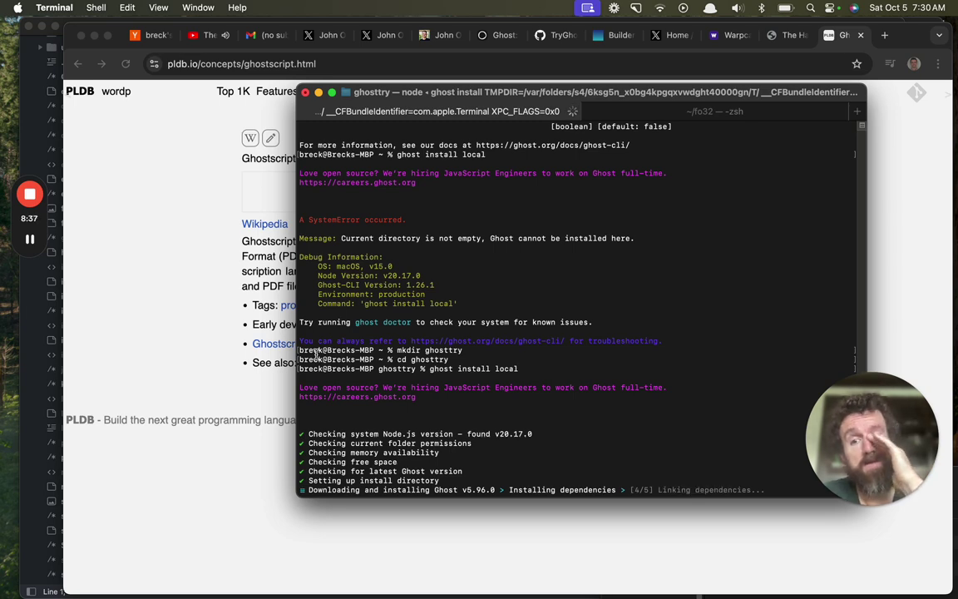
key("super+Tab")
left_click(916, 94, "super")
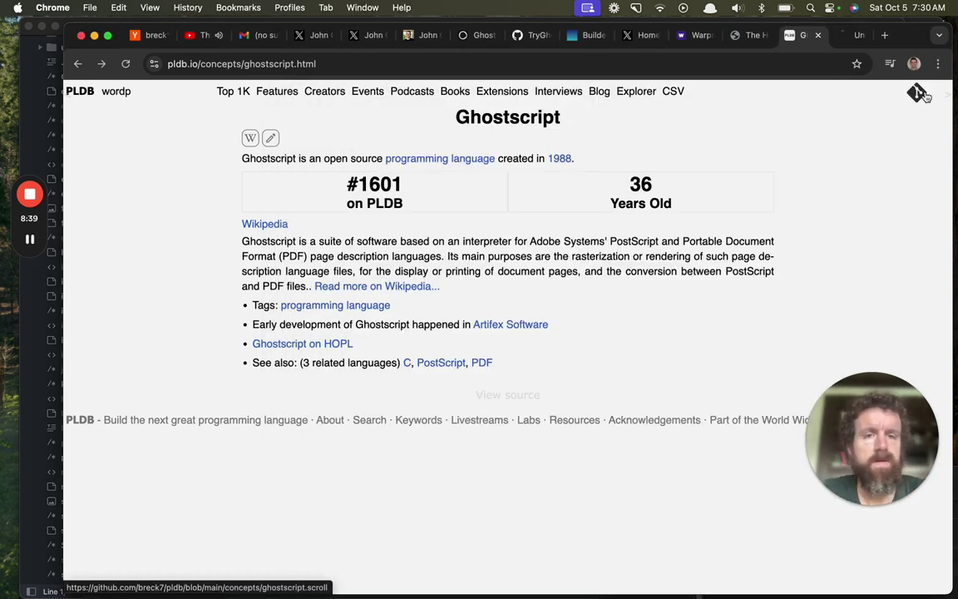
- File PLDB issue #599 'Add ghost', requesting a better primary tag than 'application' for Wordpress
left_click(844, 35)
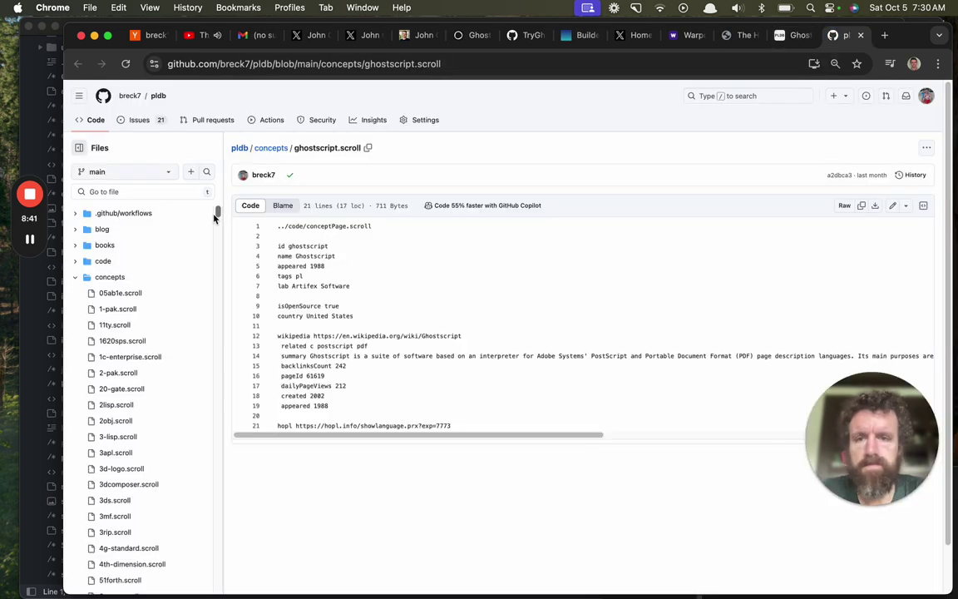
left_click(150, 121)
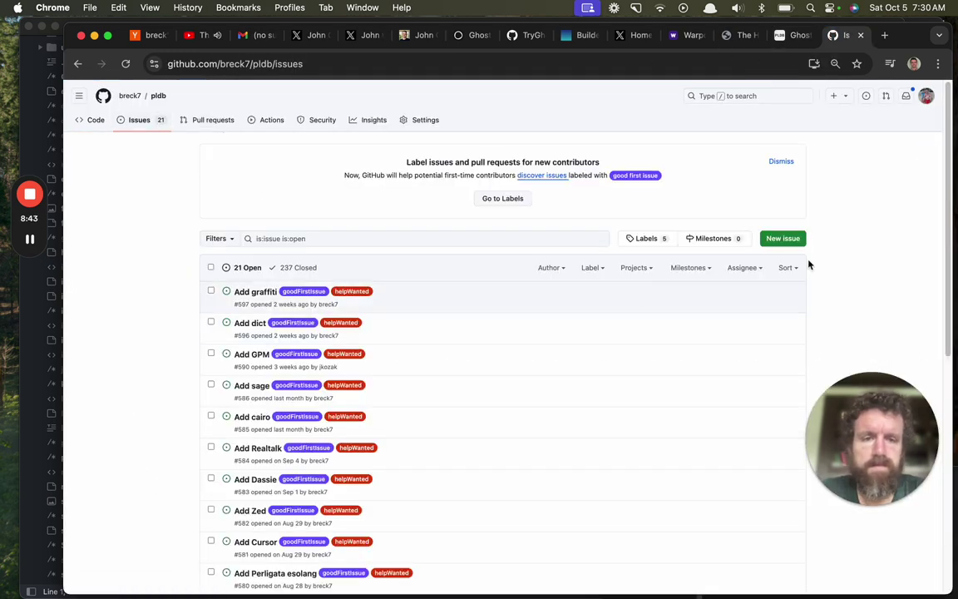
left_click(792, 242)
type("Add ghost")
left_click(419, 244)
type("Also make w")
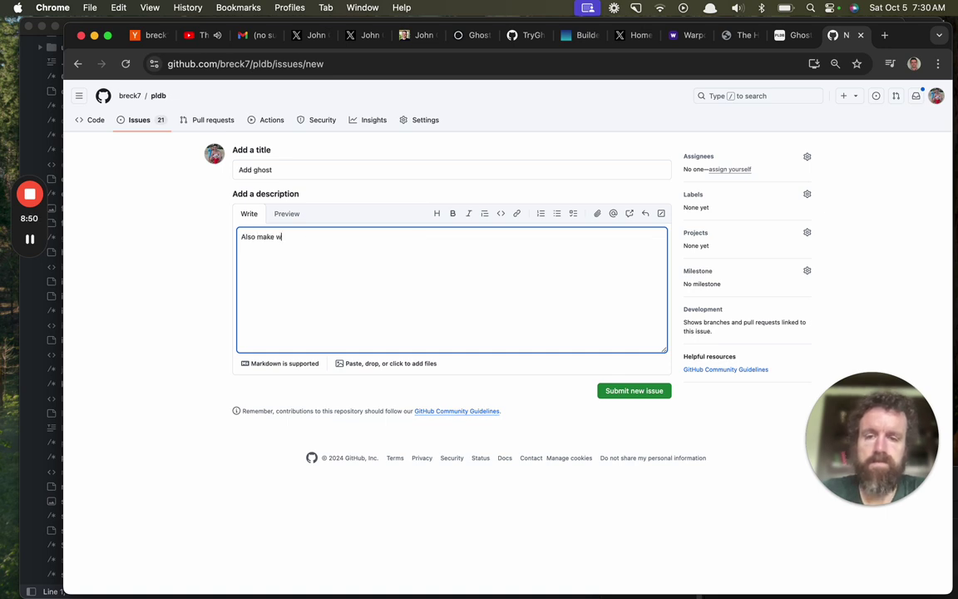
key("BackSpace")
type("Wordpress and others priam")
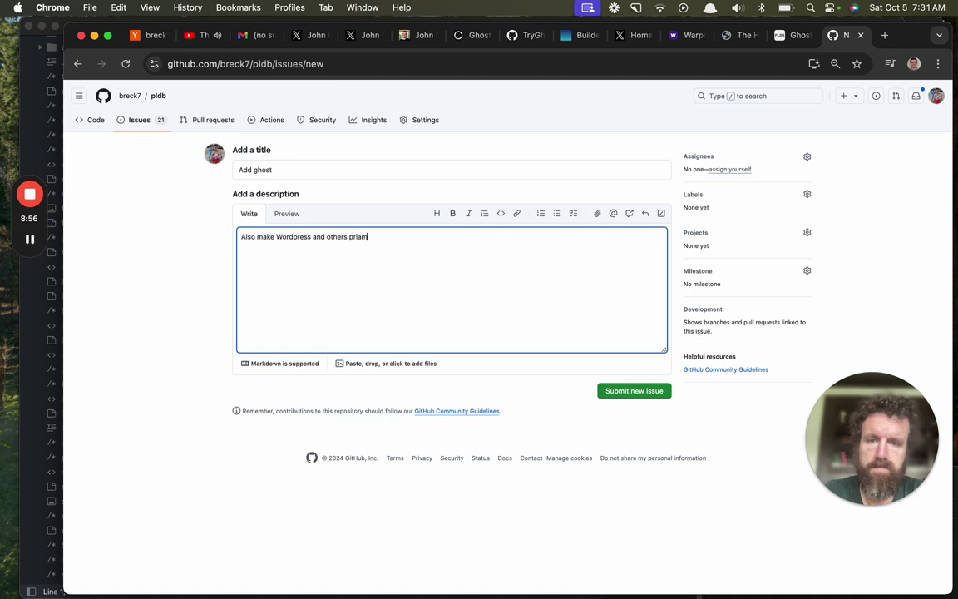
type("ry tag bette rthan")
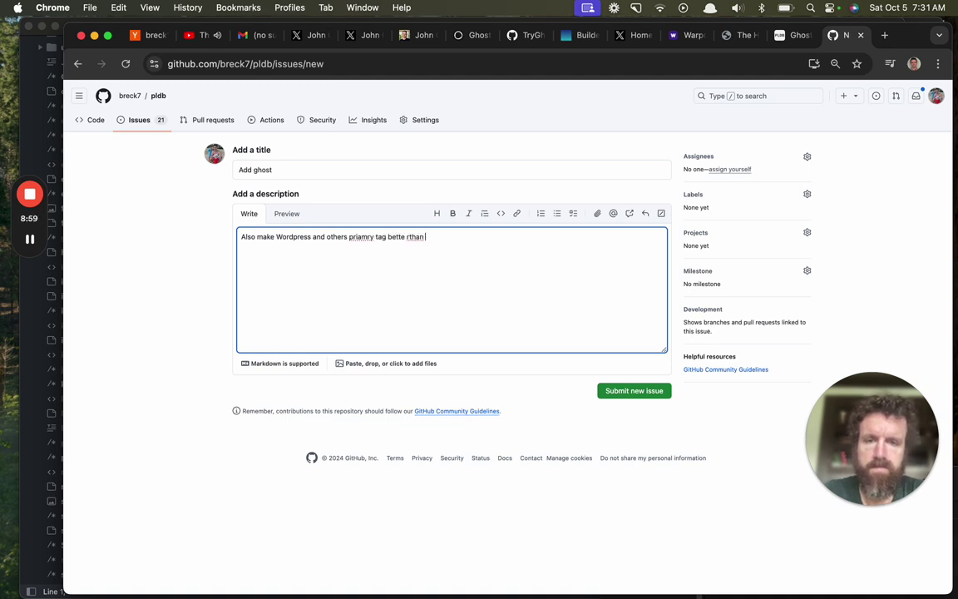
type("application\"")
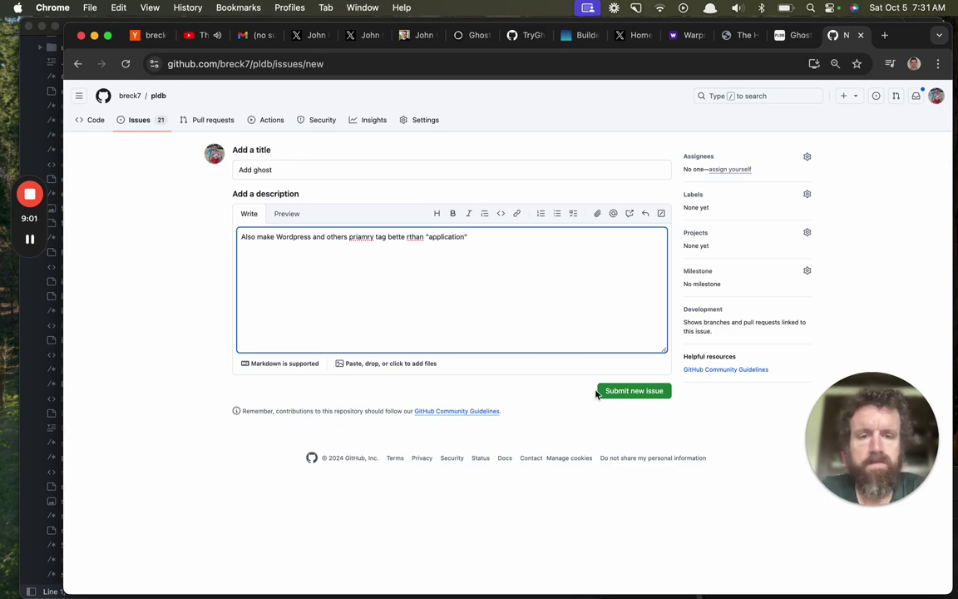
left_click(634, 390)
key("super+Tab")
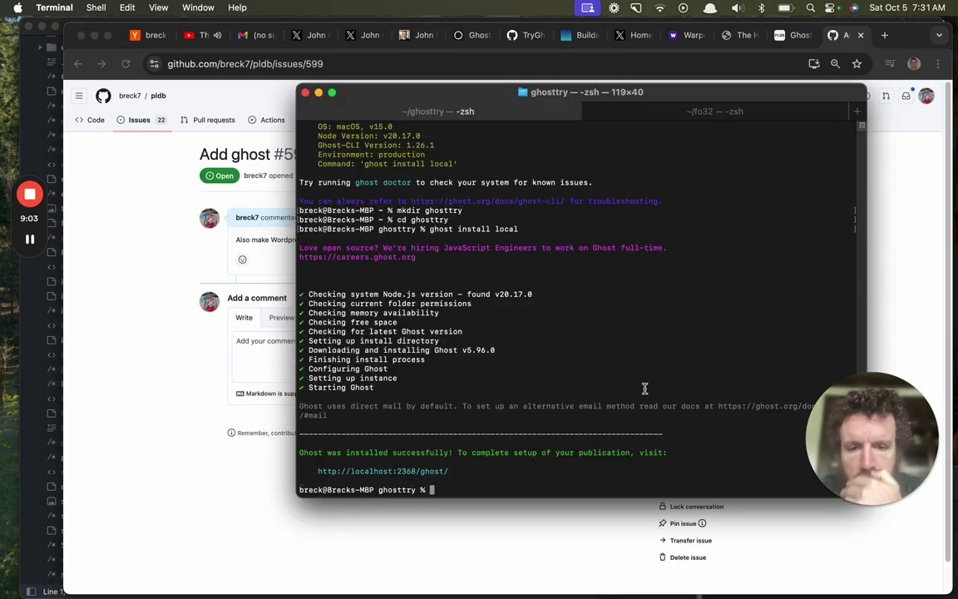
- Close the issue tab, cycle through browser tabs, then open localhost:2368/ghost/ from Terminal
left_click(172, 274)
key("super+w")
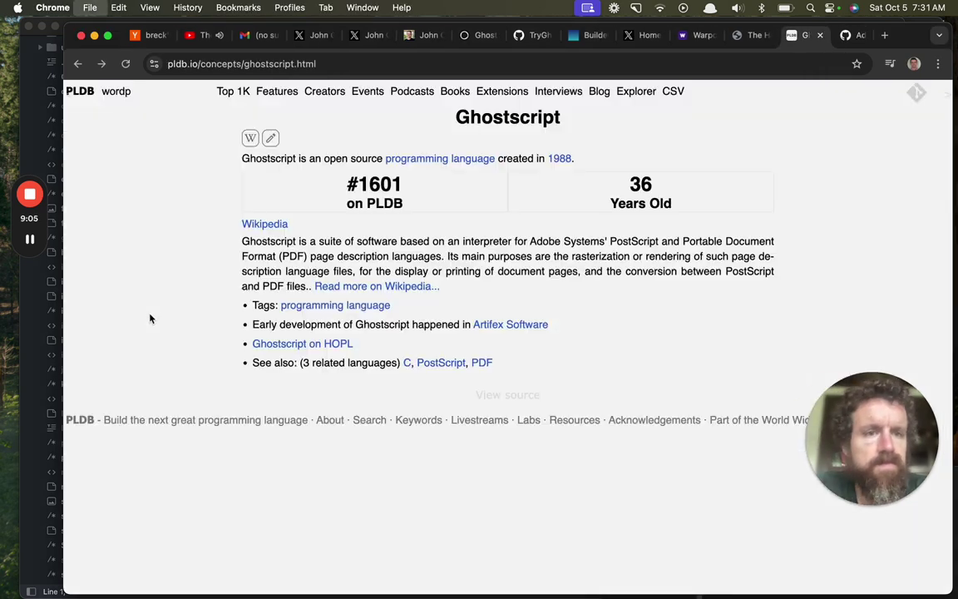
left_click(788, 35)
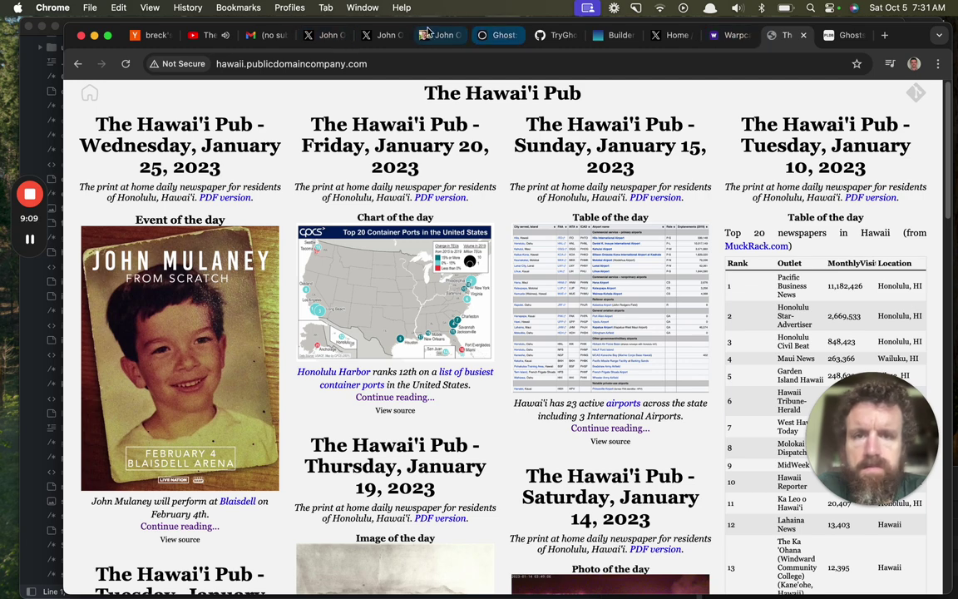
left_click(449, 35)
left_click(490, 37)
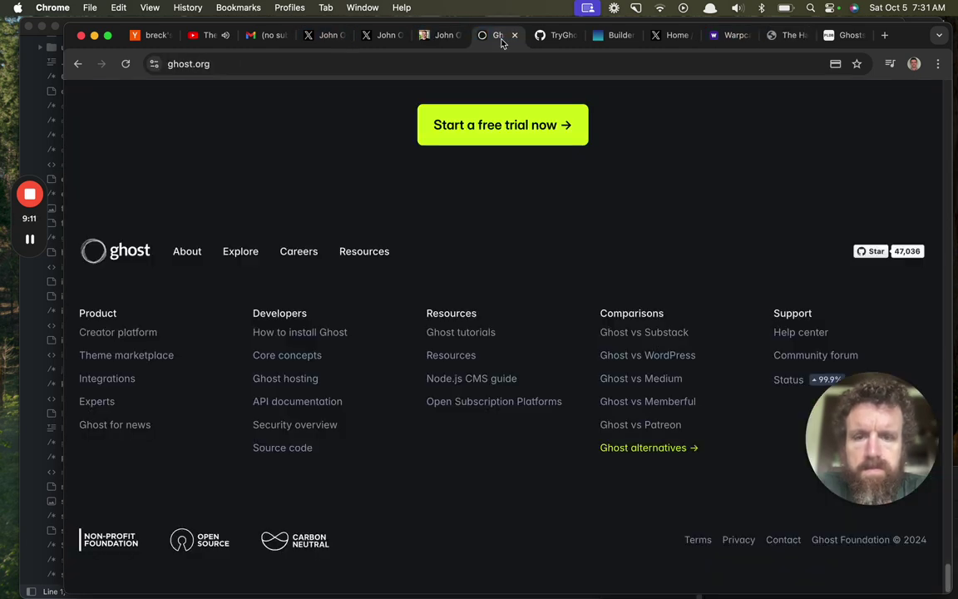
left_click(549, 37)
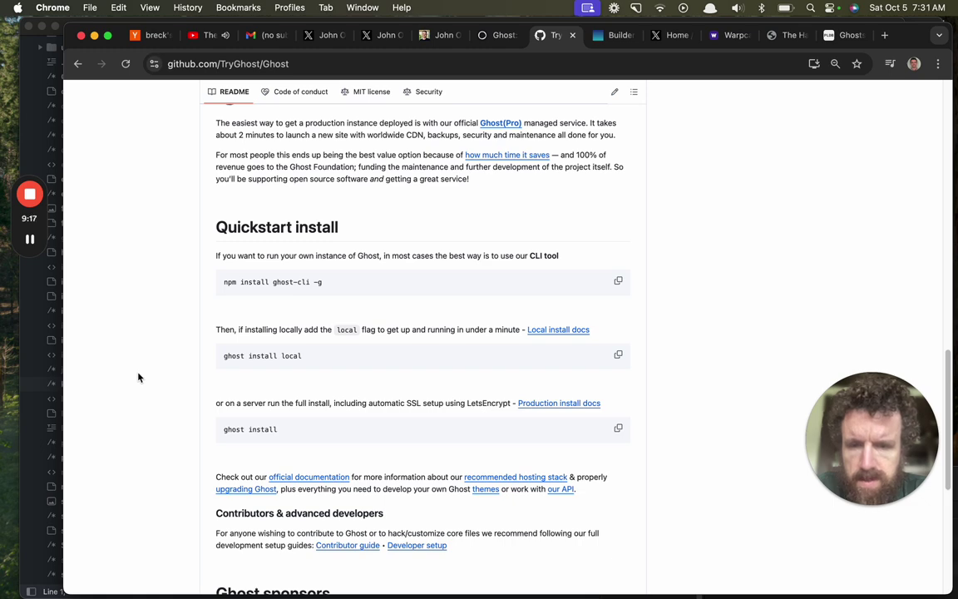
key("super+Tab")
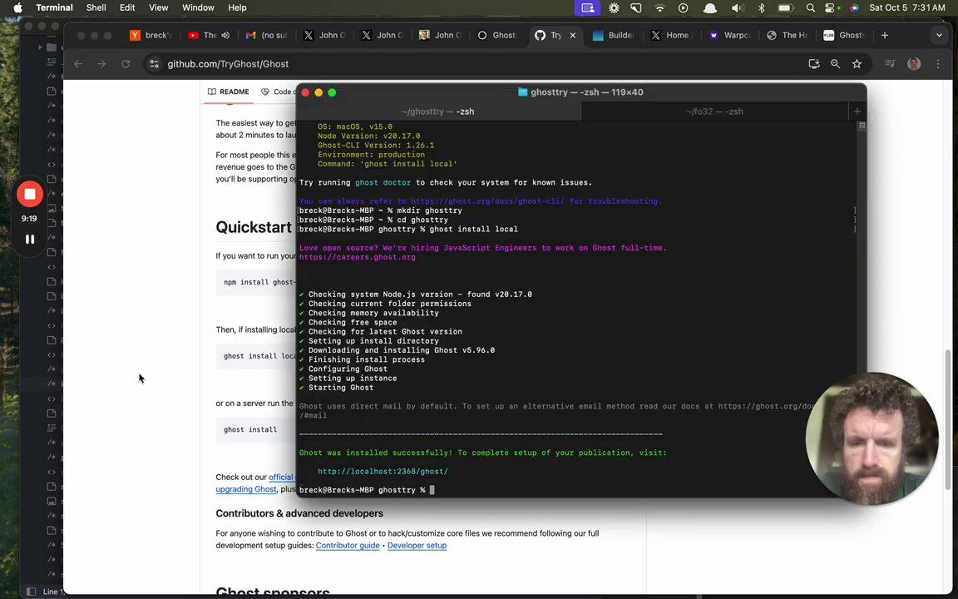
left_click(399, 472, "super")
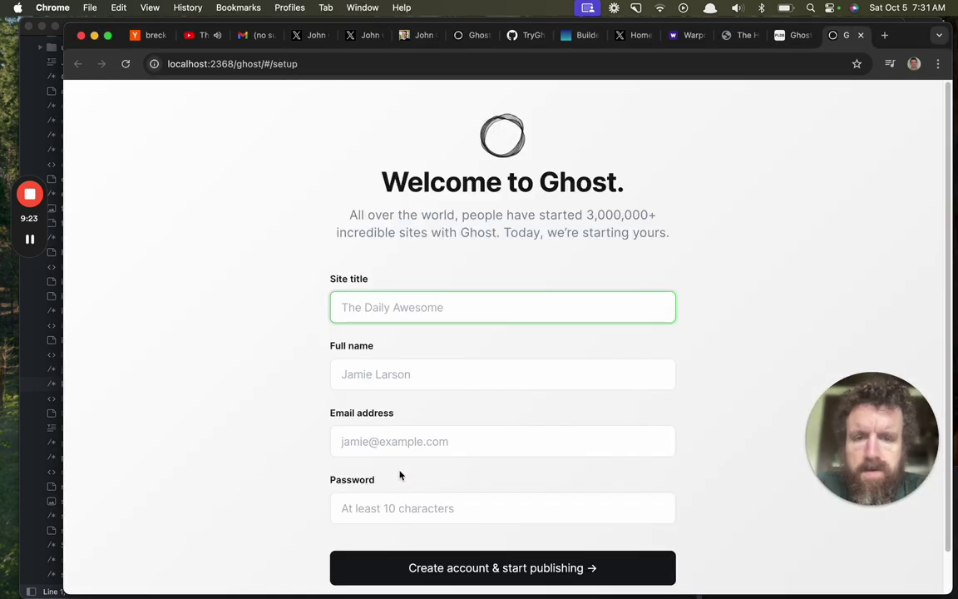
- Enter site title 'The Hawai'i Pub', the owner's full name, e-mail address and a password
scroll(399, 474, "down", 1)
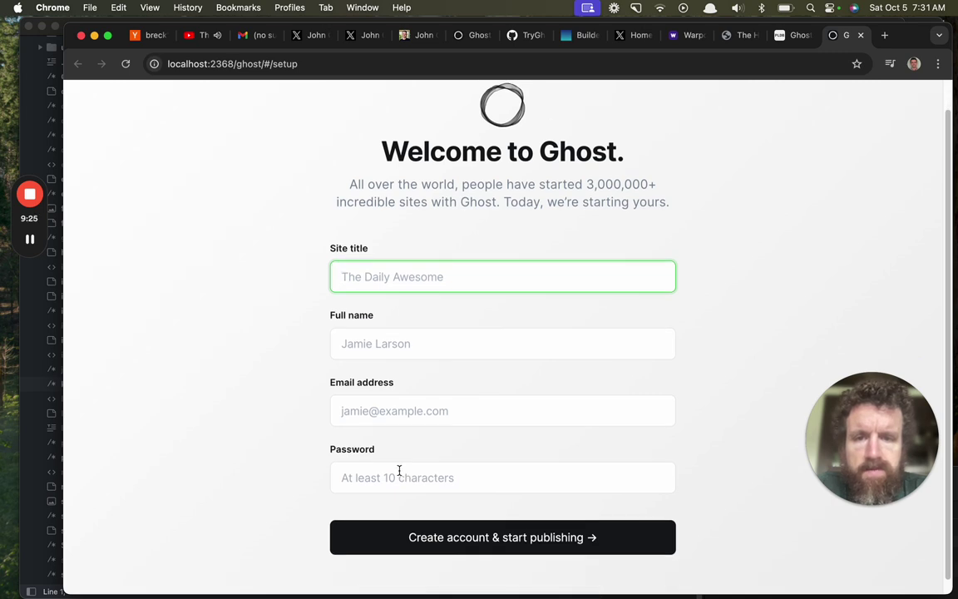
scroll(399, 471, "down", 1)
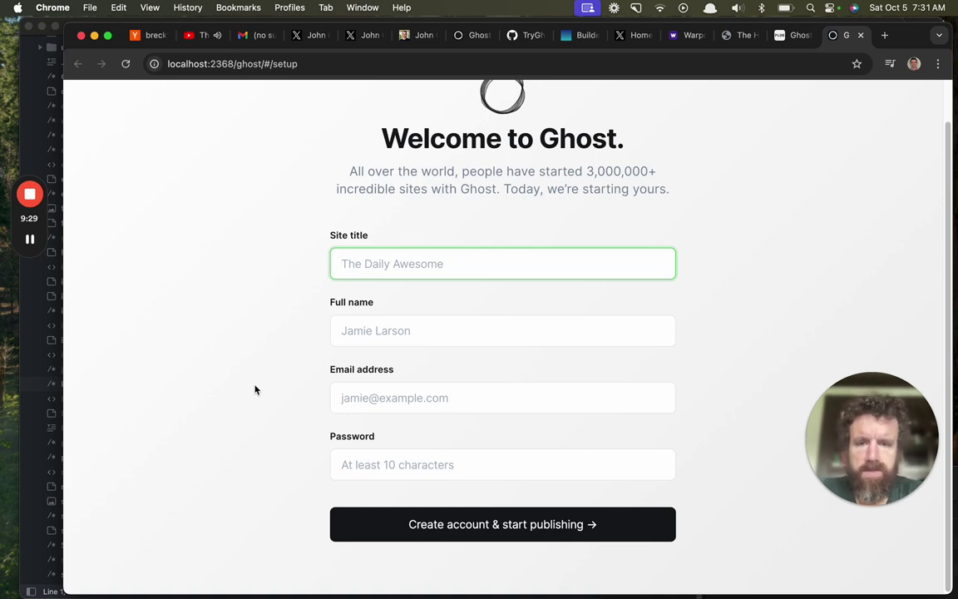
type("The Hawai'ii Pub")
key("Tab")
type("Breck Yunits")
key("Tab")
key("Tab")
type("*****")
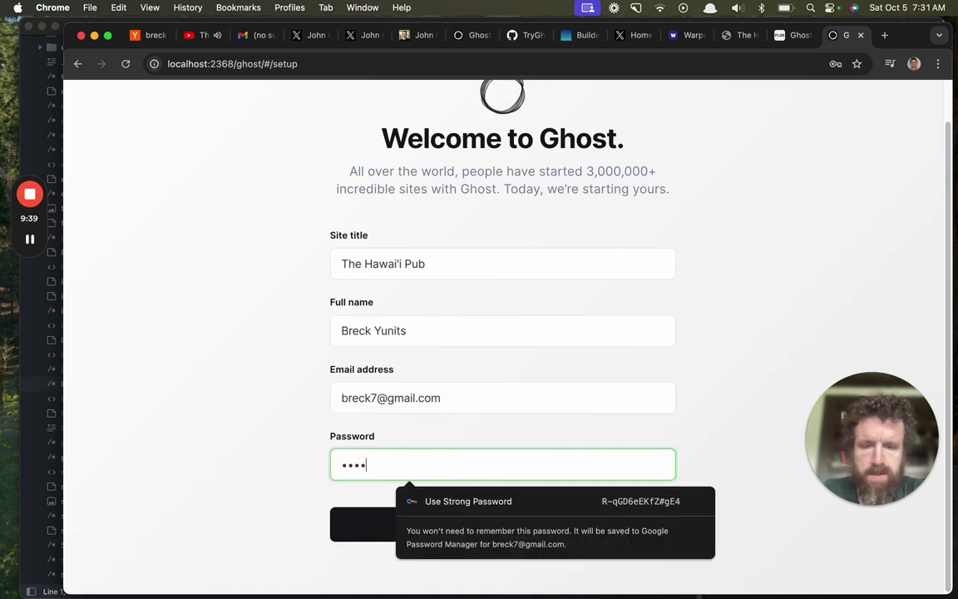
type("*******")
- Replace the rejected password with a stronger one and create the owner account
left_click(441, 529)
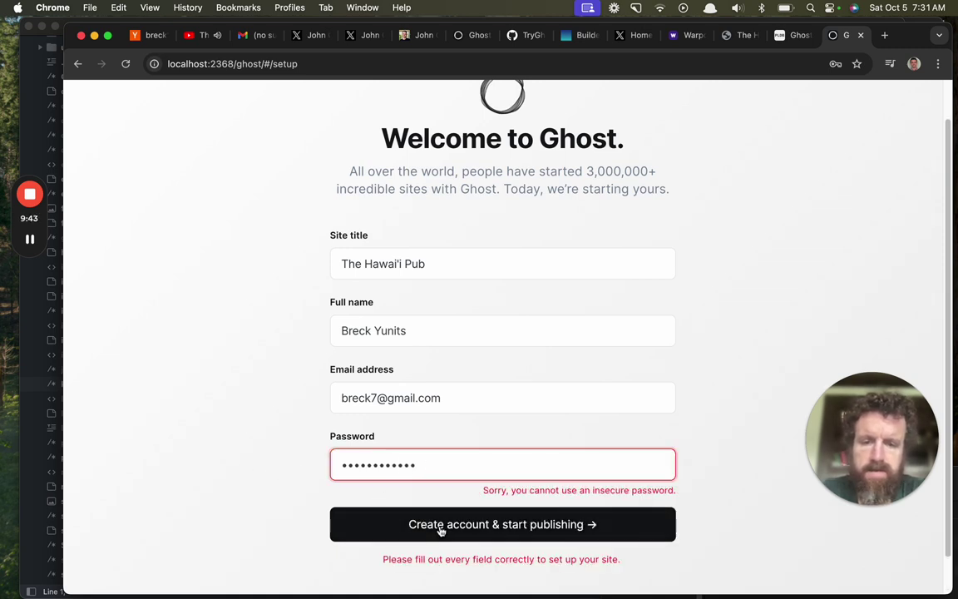
double_click(472, 469)
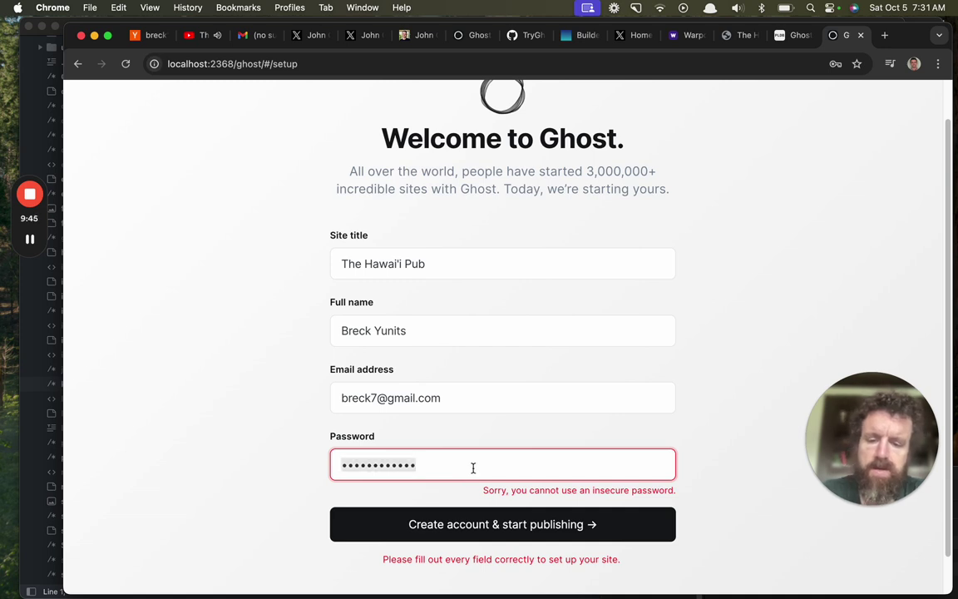
type("**********************")
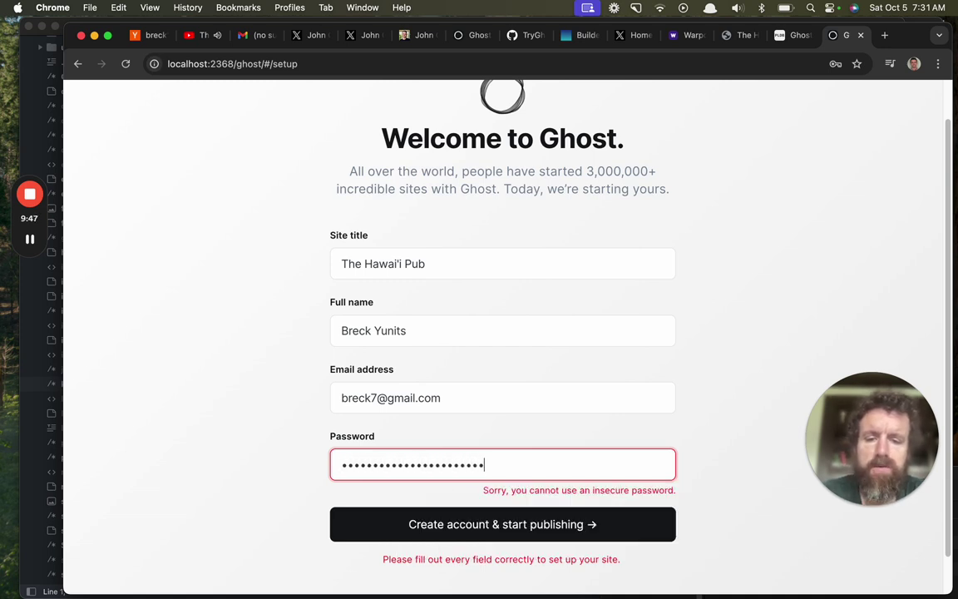
left_click(460, 526)
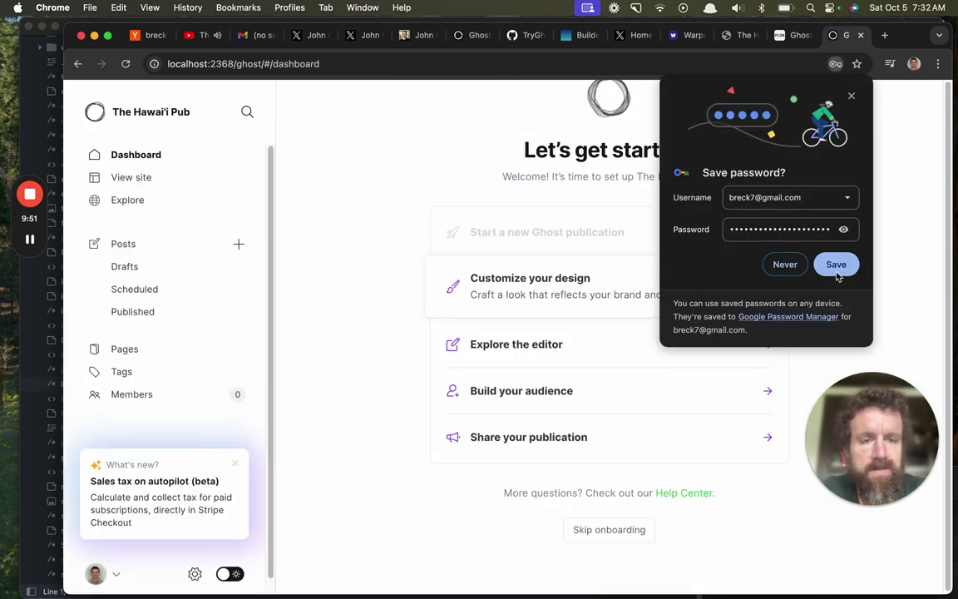
- Save the password in Chrome's prompt and dismiss the sales tax What's new notice
left_click(836, 263)
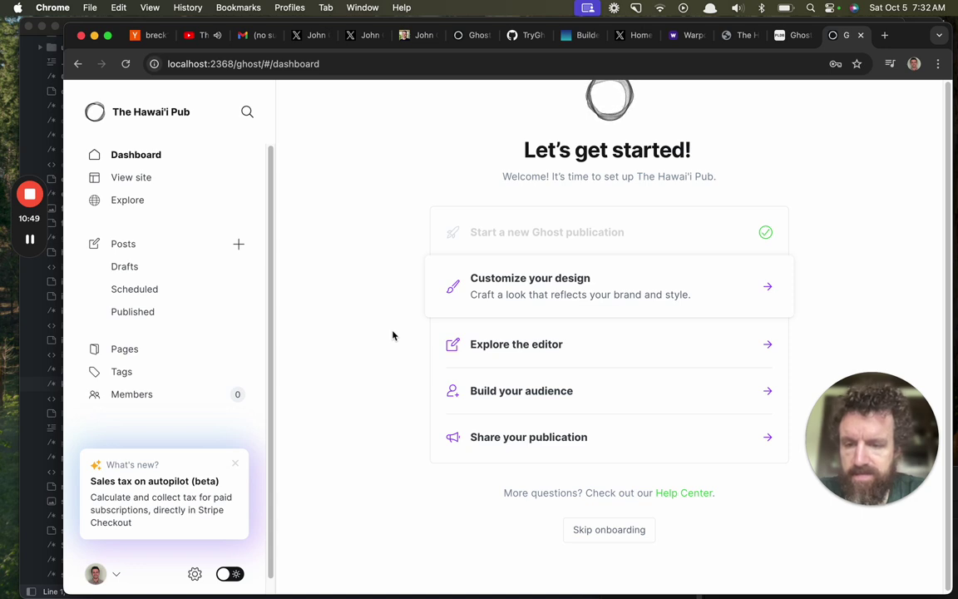
left_click(236, 463)
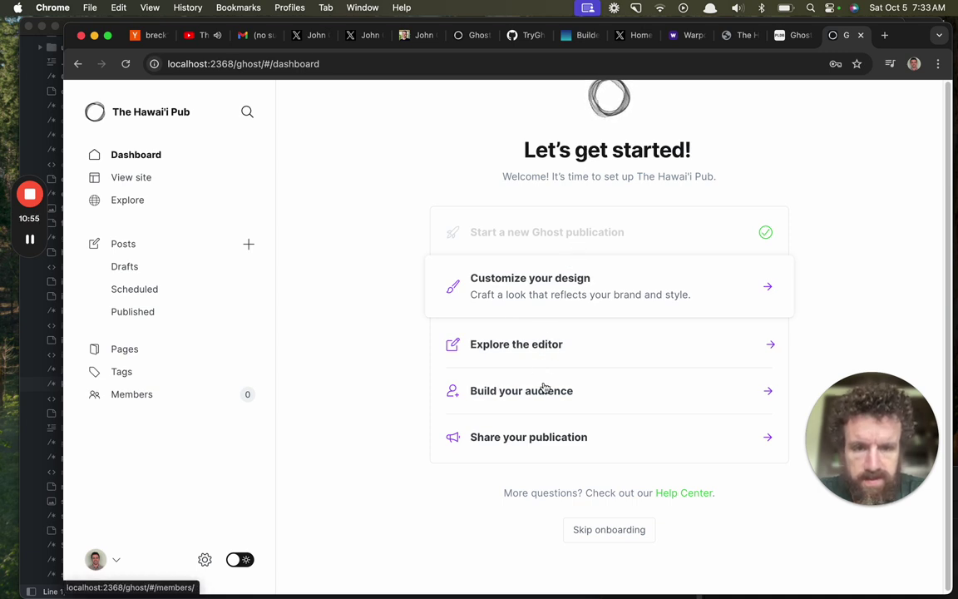
- Skip onboarding, look over the Members page, and return to the Dashboard
left_click(580, 535)
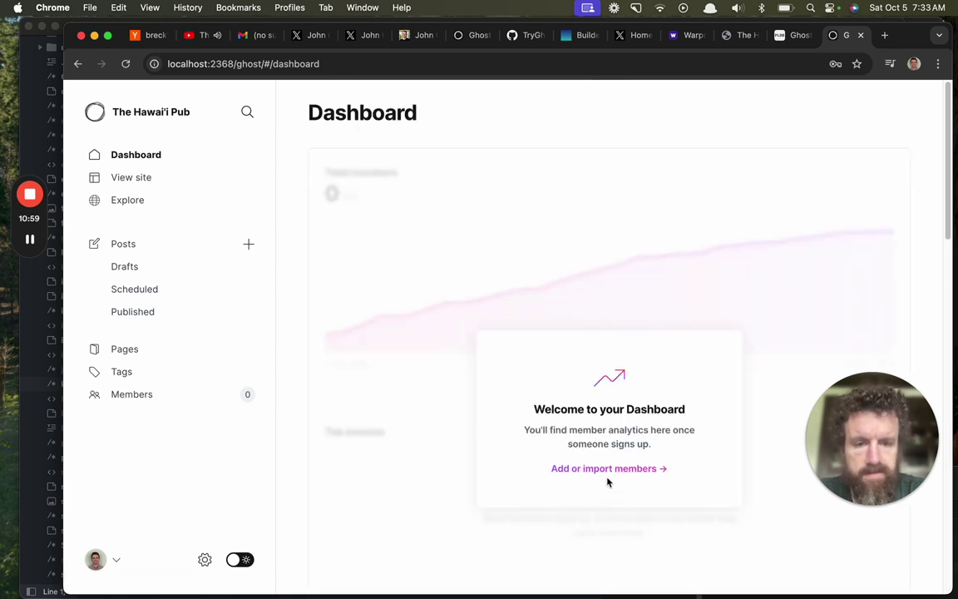
left_click(582, 468)
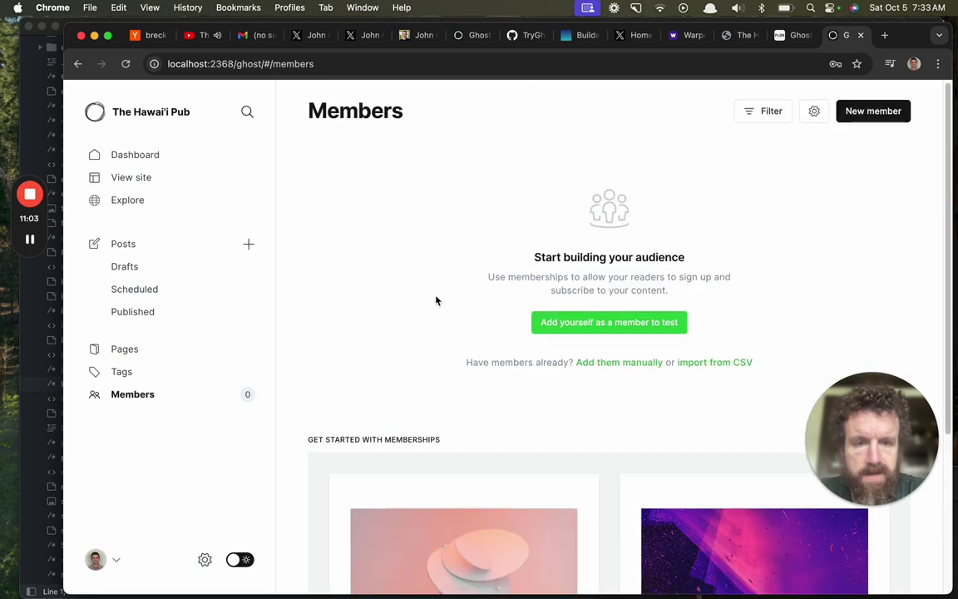
scroll(437, 301, "down", 5)
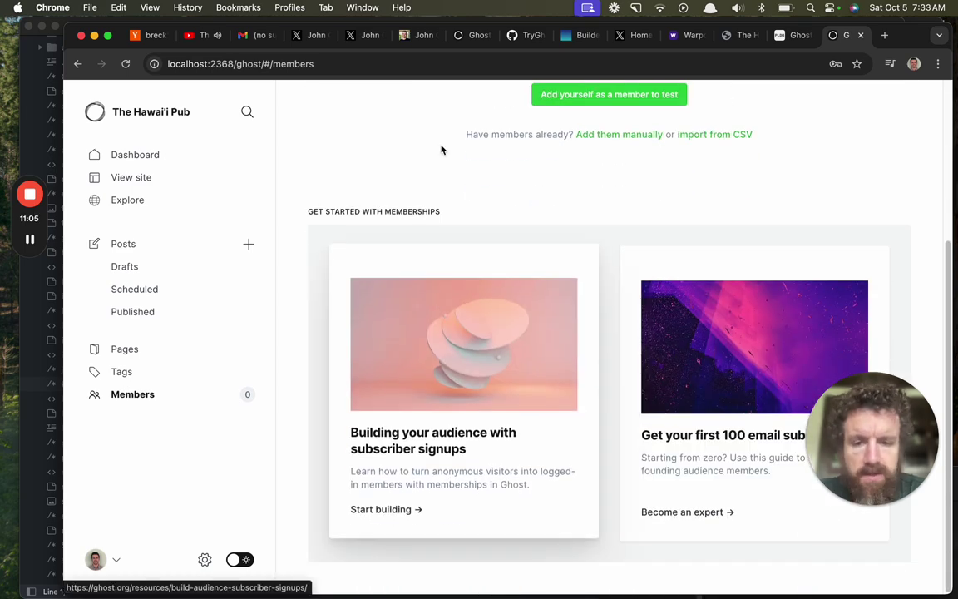
scroll(432, 100, "up", 5)
left_click(125, 157)
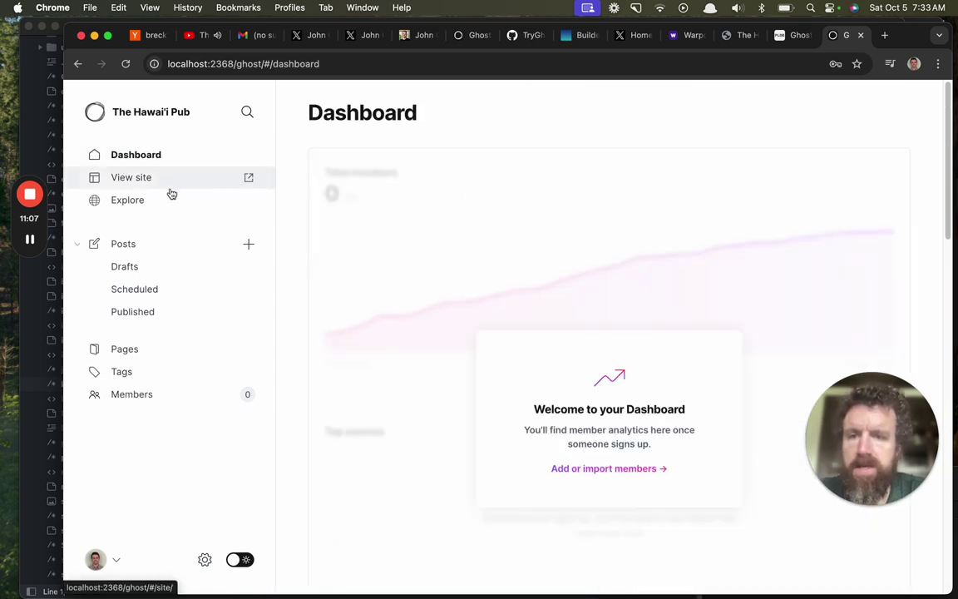
- Preview the site and browse its public homepage and About page in a new tab
left_click(171, 190)
left_click(248, 178)
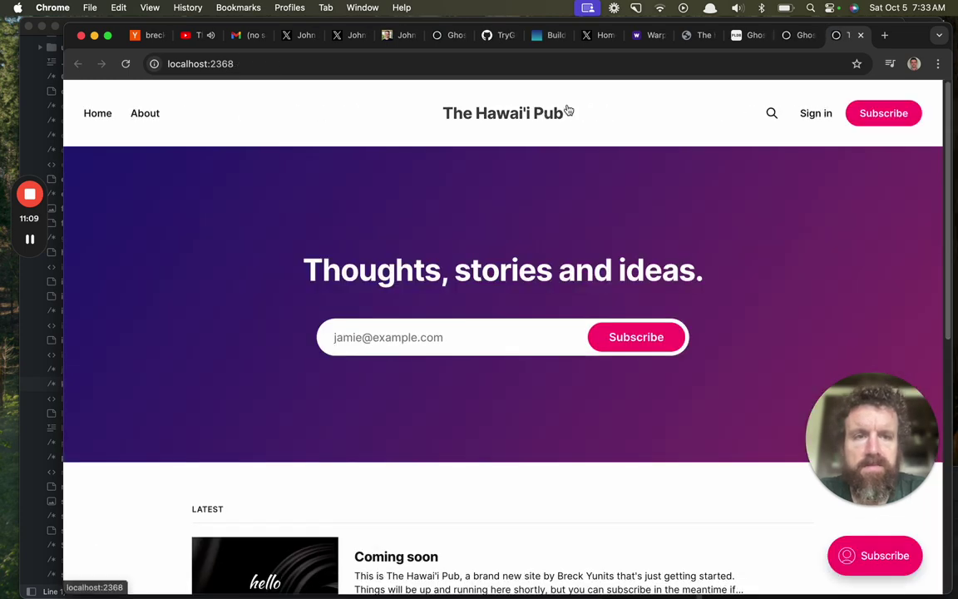
scroll(590, 148, "down", 3)
scroll(591, 146, "up", 3)
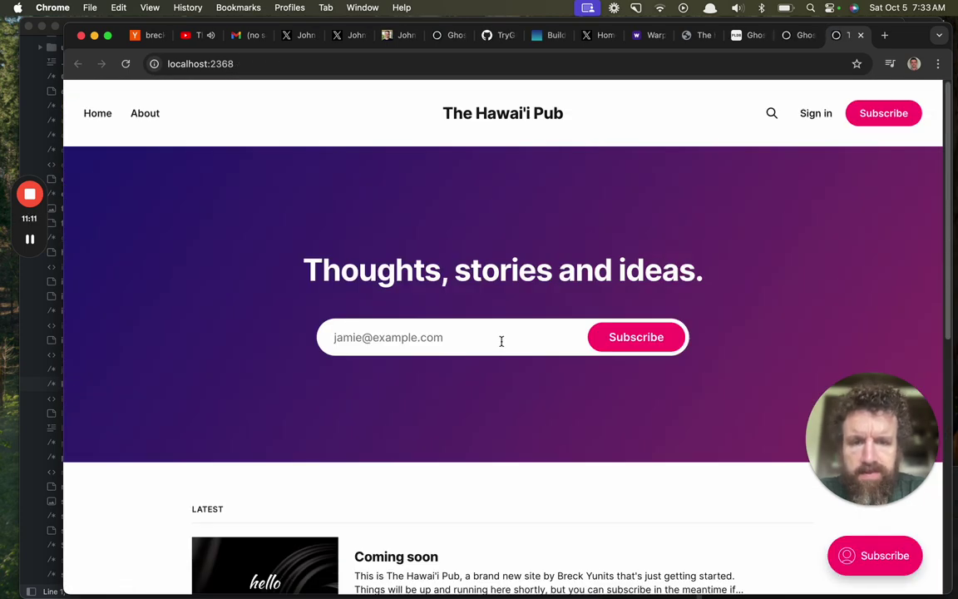
left_click(147, 118)
left_click(97, 114)
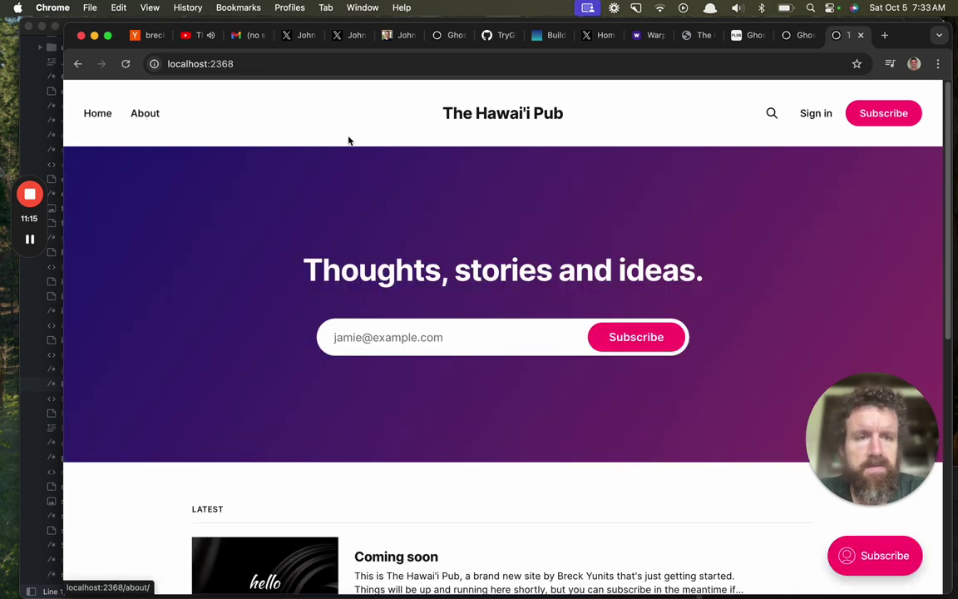
scroll(349, 142, "down", 5)
scroll(267, 277, "down", 4)
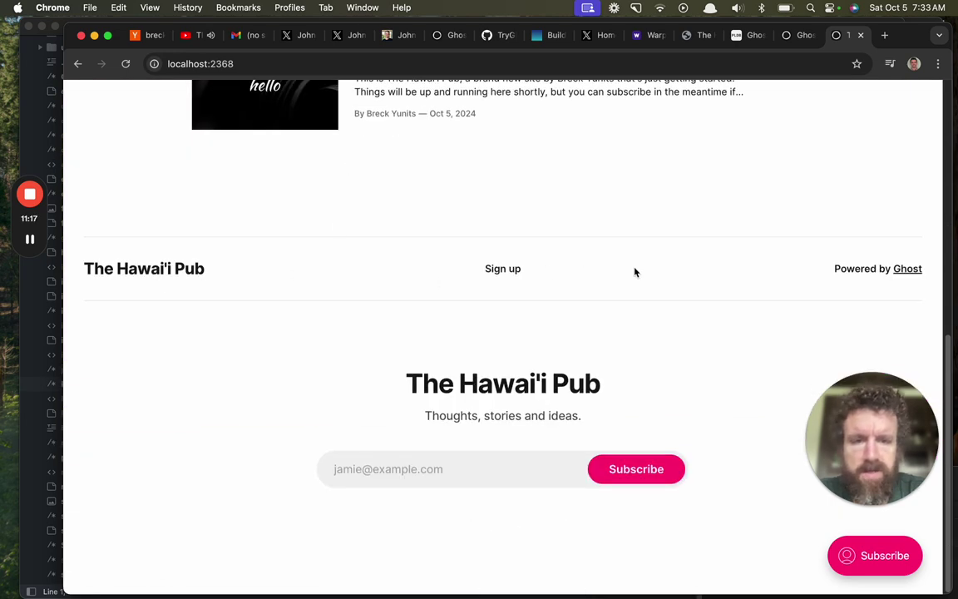
scroll(495, 316, "up", 10)
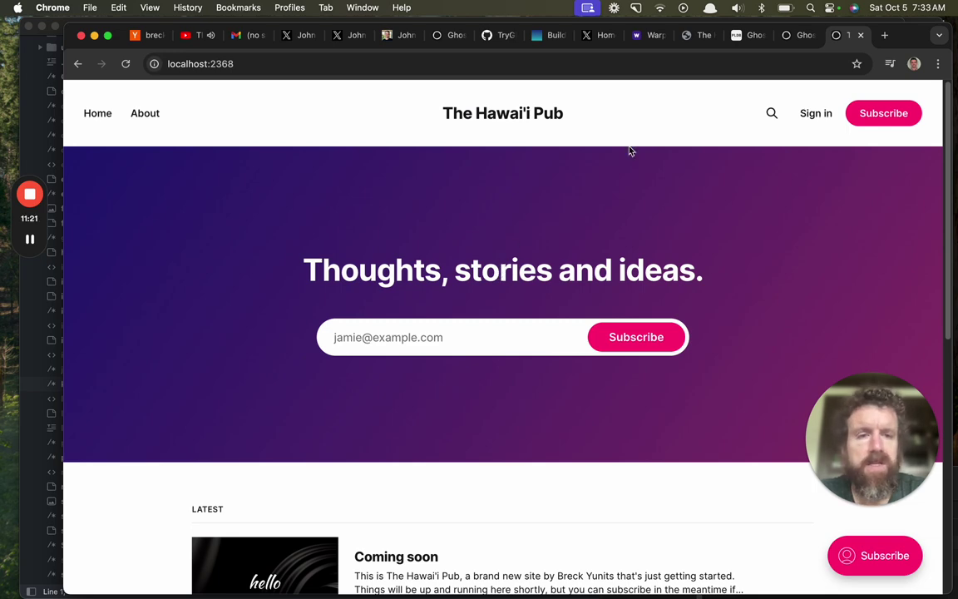
- Back in Ghost admin, browse Dashboard, site preview and Explore, then open the Posts list
left_click(792, 37)
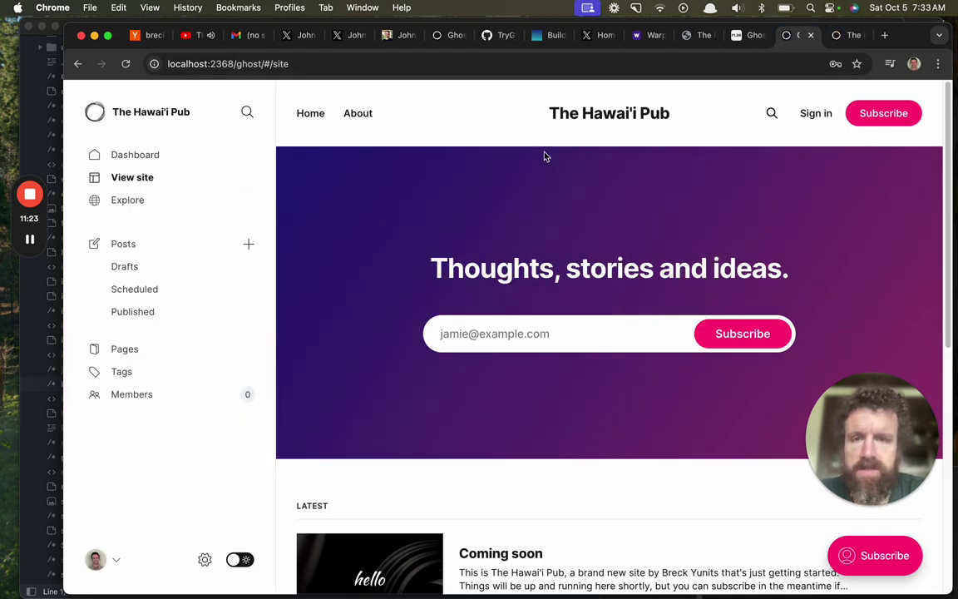
left_click(126, 158)
left_click(145, 184)
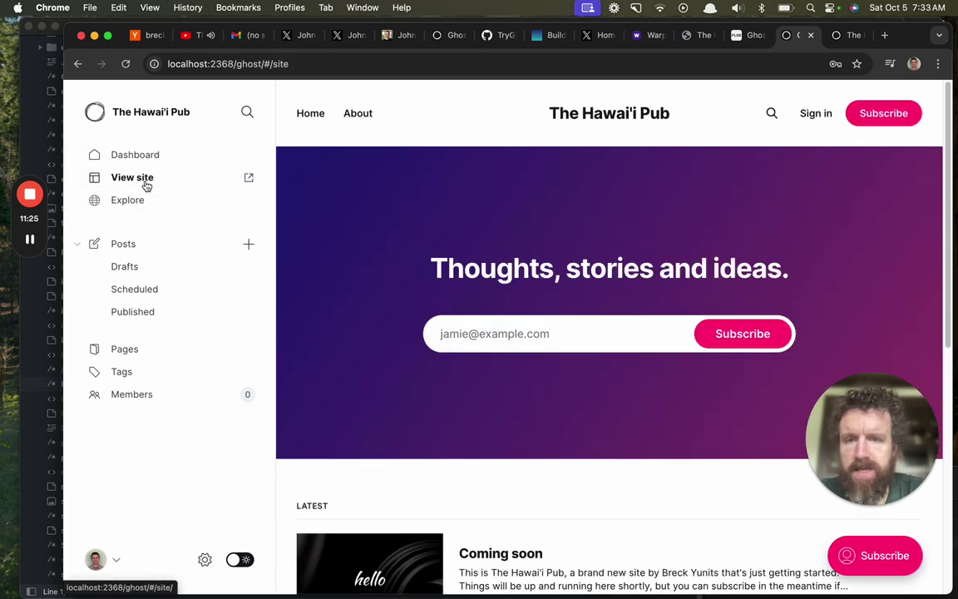
left_click(139, 212)
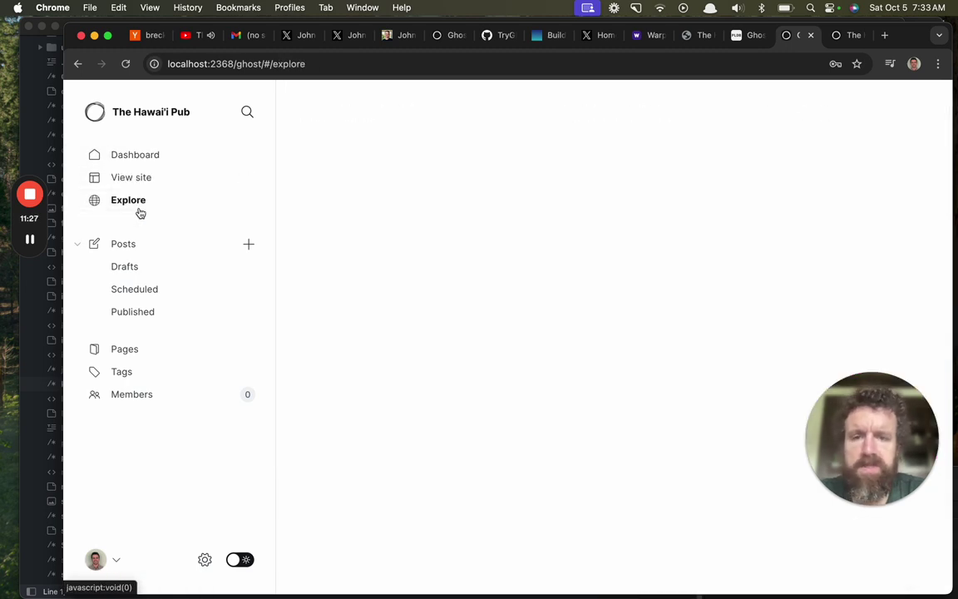
left_click(145, 183)
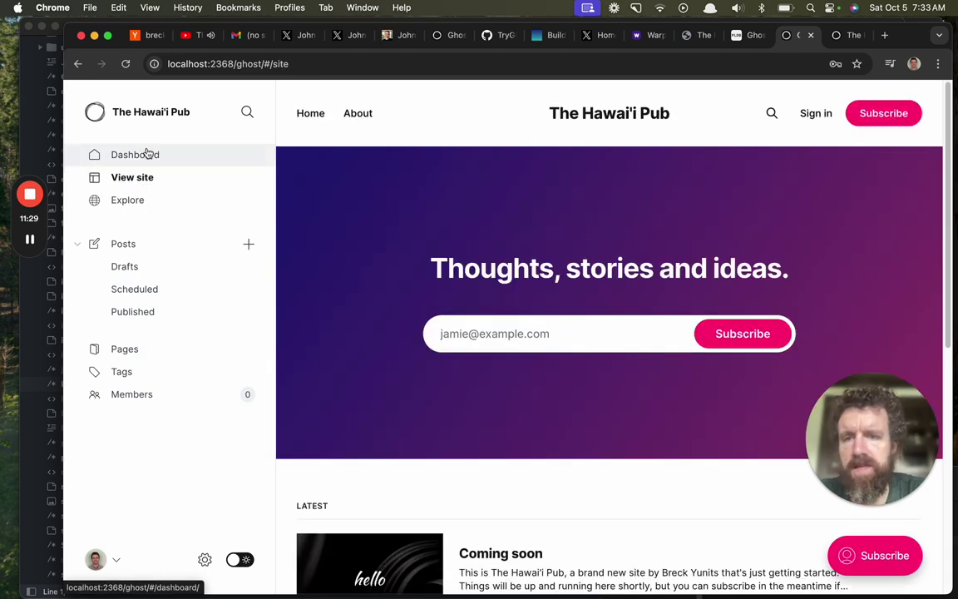
left_click(147, 154)
left_click(133, 263)
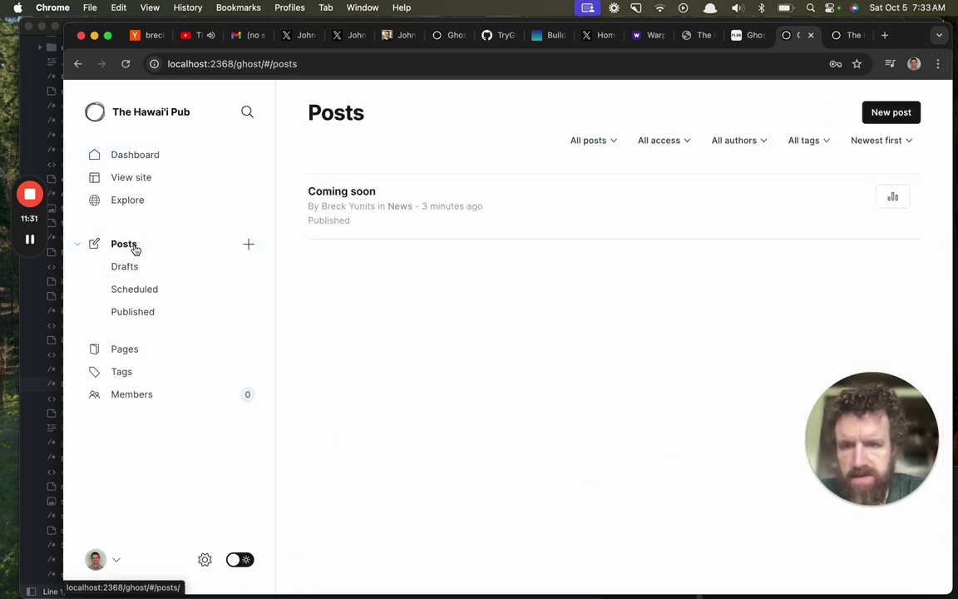
- Open the 'Coming soon' post in the editor and look over its content
left_click(392, 222)
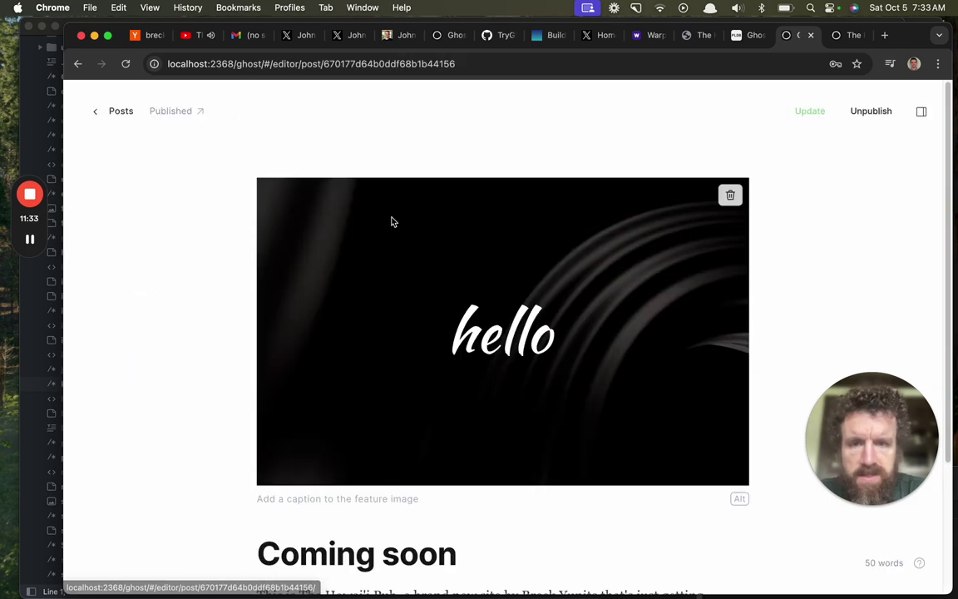
scroll(297, 231, "down", 4)
scroll(400, 449, "up", 3)
scroll(415, 462, "down", 3)
scroll(415, 453, "up", 1)
scroll(583, 333, "up", 2)
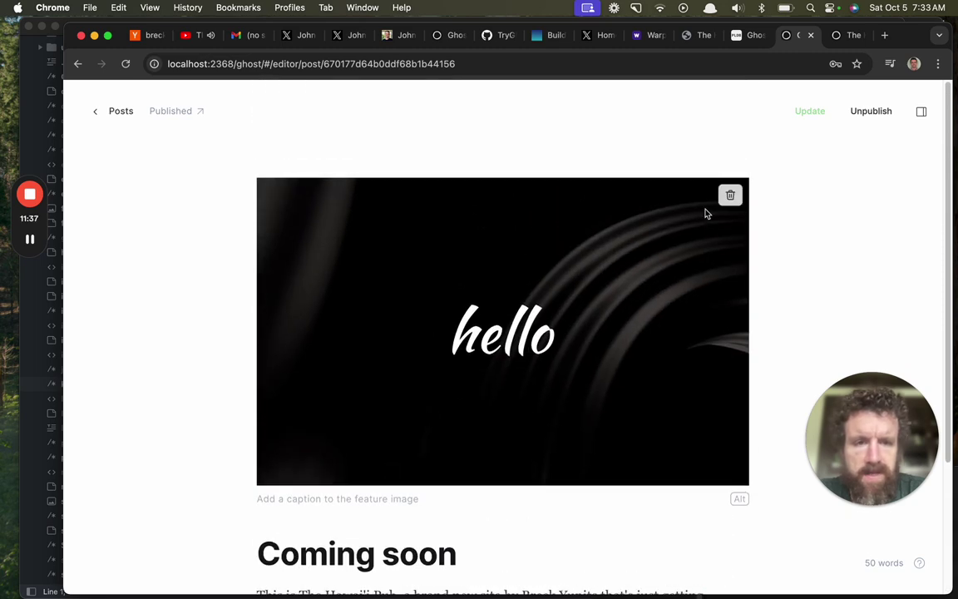
left_click(325, 498)
left_click(173, 391)
scroll(138, 379, "down", 1)
scroll(250, 416, "down", 3)
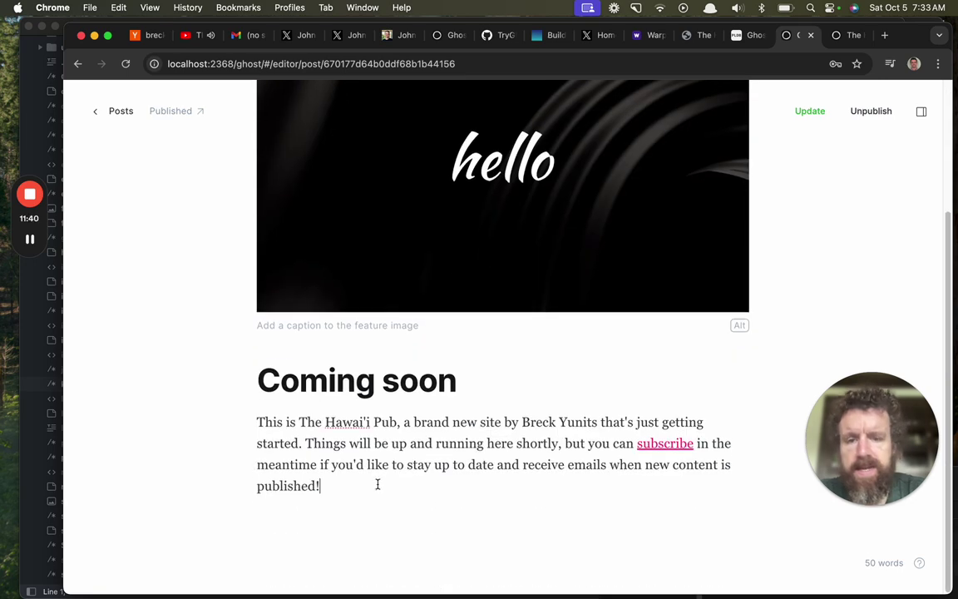
- Retitle the post from 'Coming soon' to 'Absolutely delightful'
triple_click(337, 384)
left_click(373, 382)
key("shift+alt+Right")
key("BackSpace")
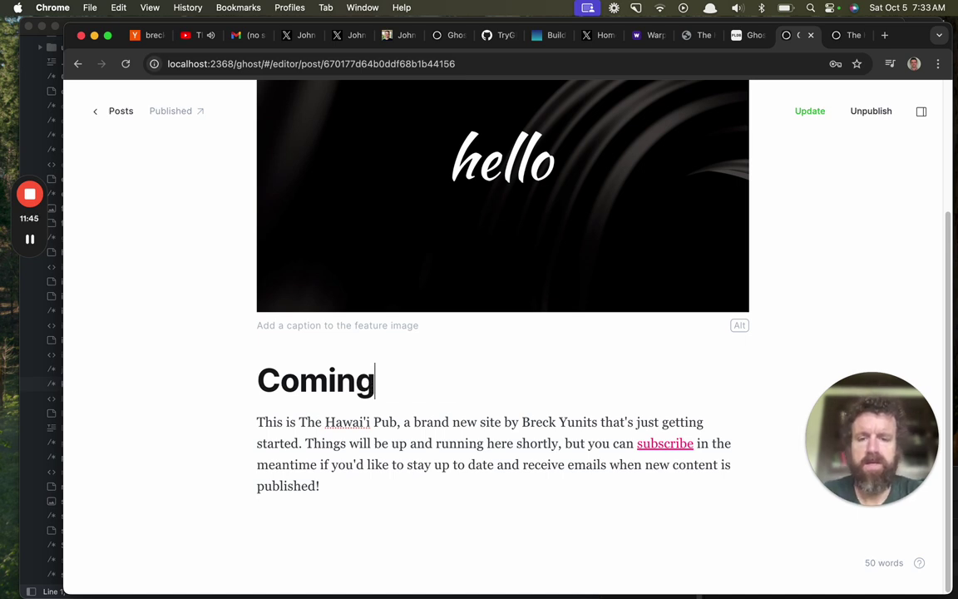
key("shift+alt+Left")
type("Absolutely ")
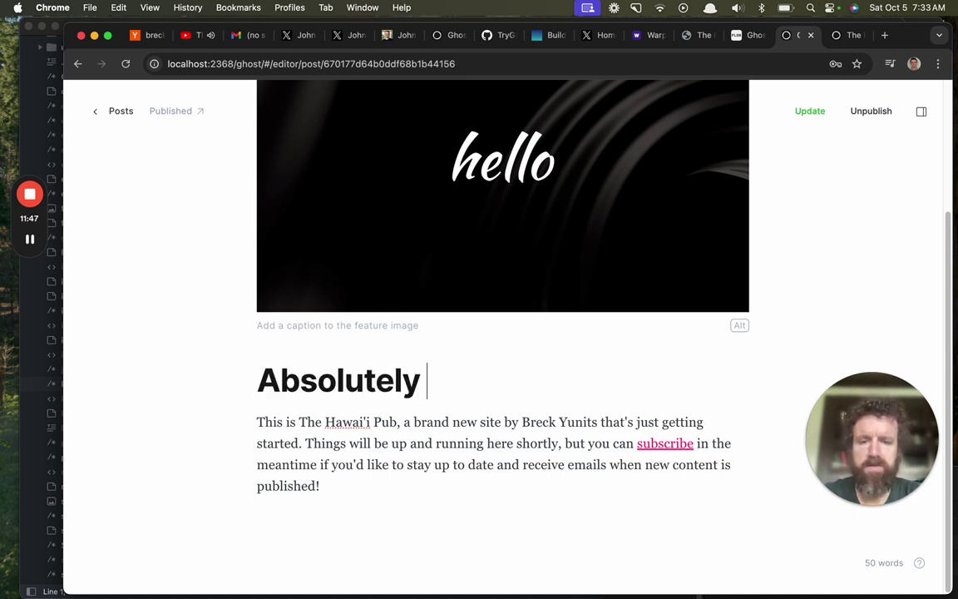
type("dweli")
key("BackSpace")
key("BackSpace")
key("BackSpace")
type("elightful")
- Replace the body paragraph with a short sentence praising Ghost
triple_click(302, 471)
type("I get why")
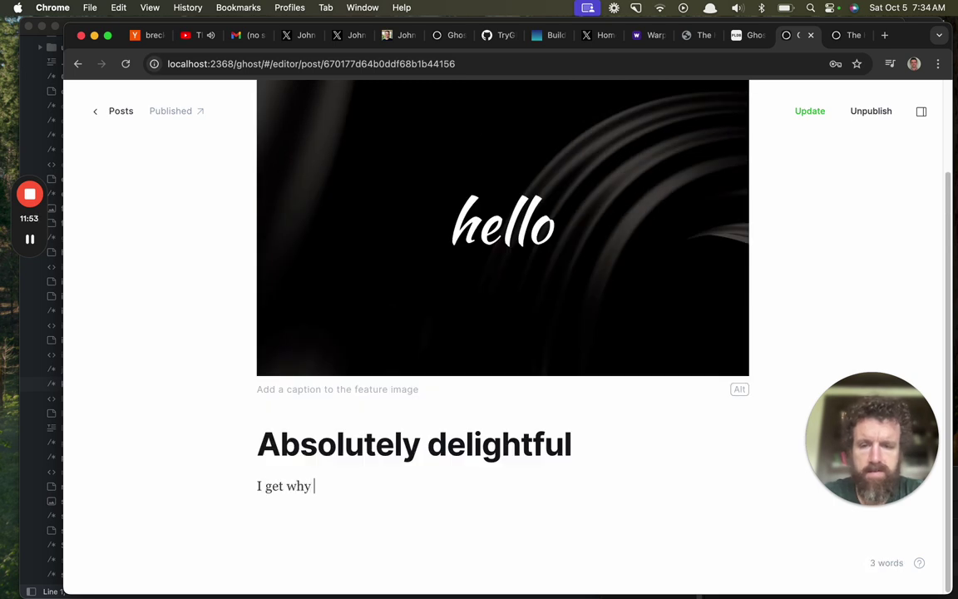
type("eople loe")
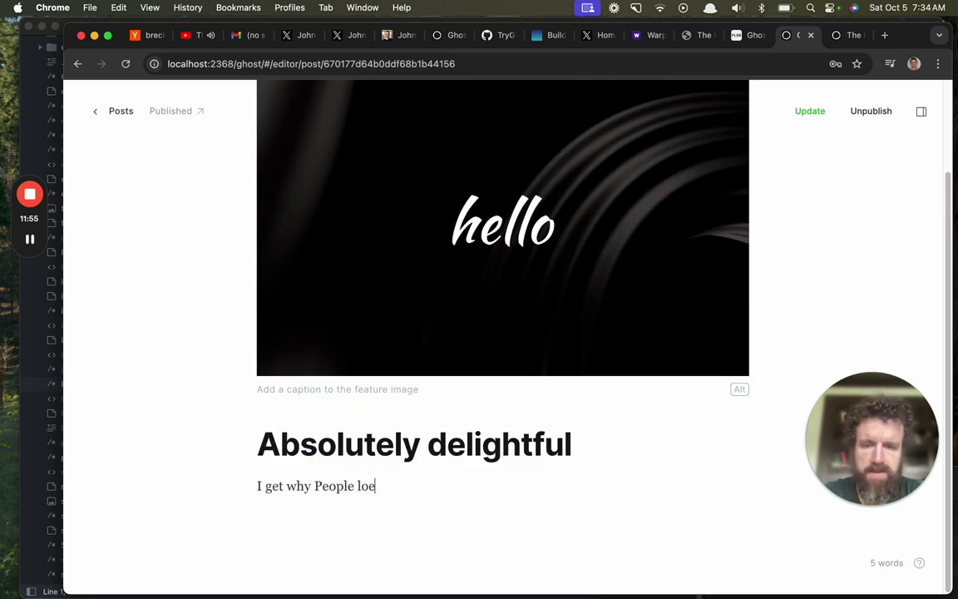
type("host. This is just goerg")
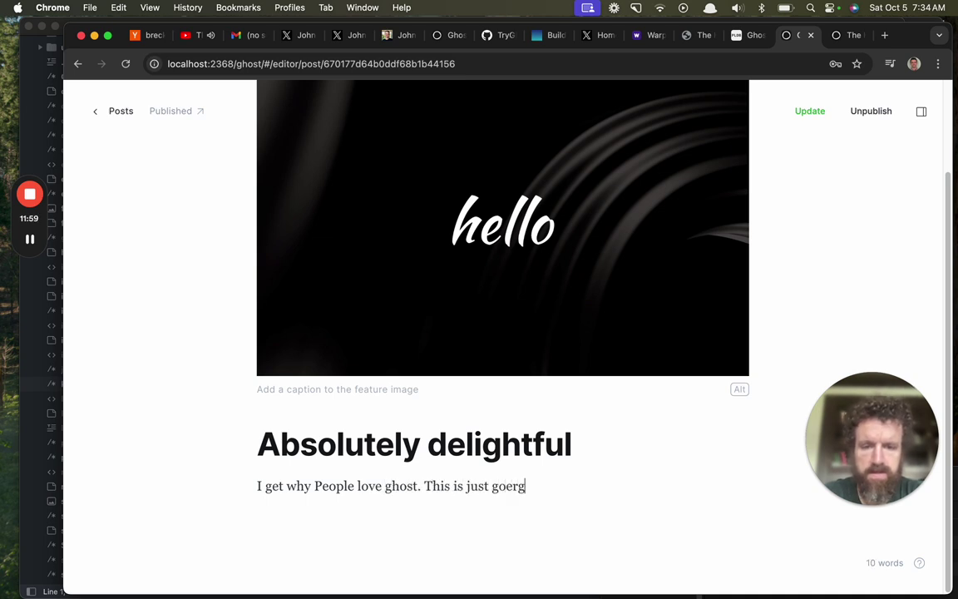
type("ell done.")
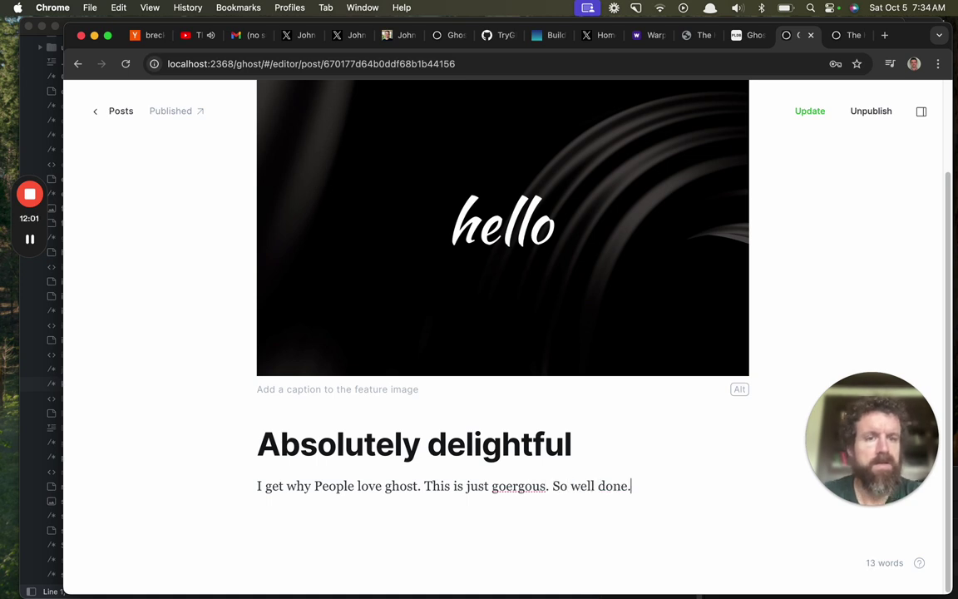
scroll(582, 332, "up", 3)
- Save the post update and review its URL, Public access and excerpt settings
left_click(810, 111)
left_click(922, 111)
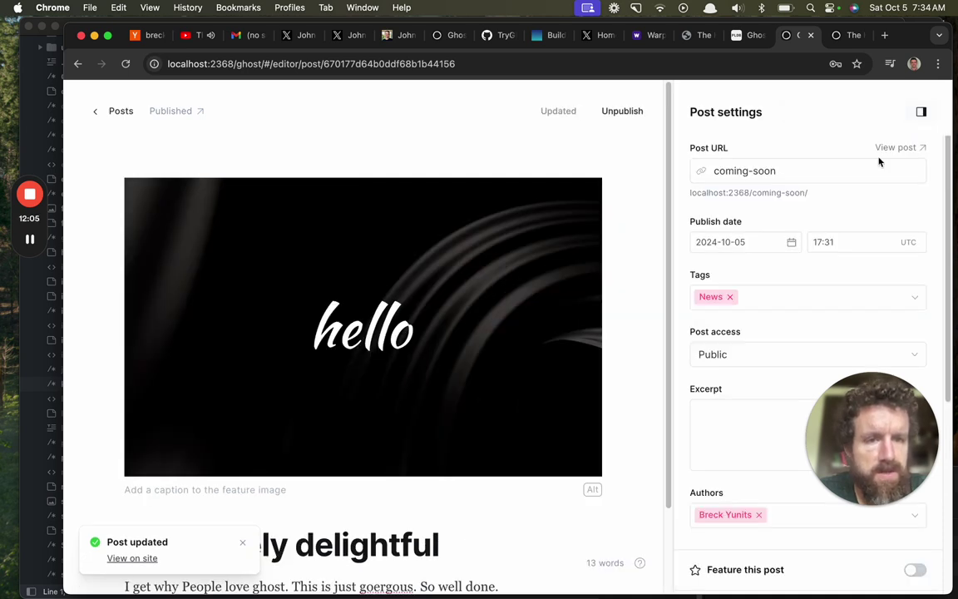
left_click(847, 173)
scroll(846, 175, "down", 1)
scroll(847, 175, "down", 2)
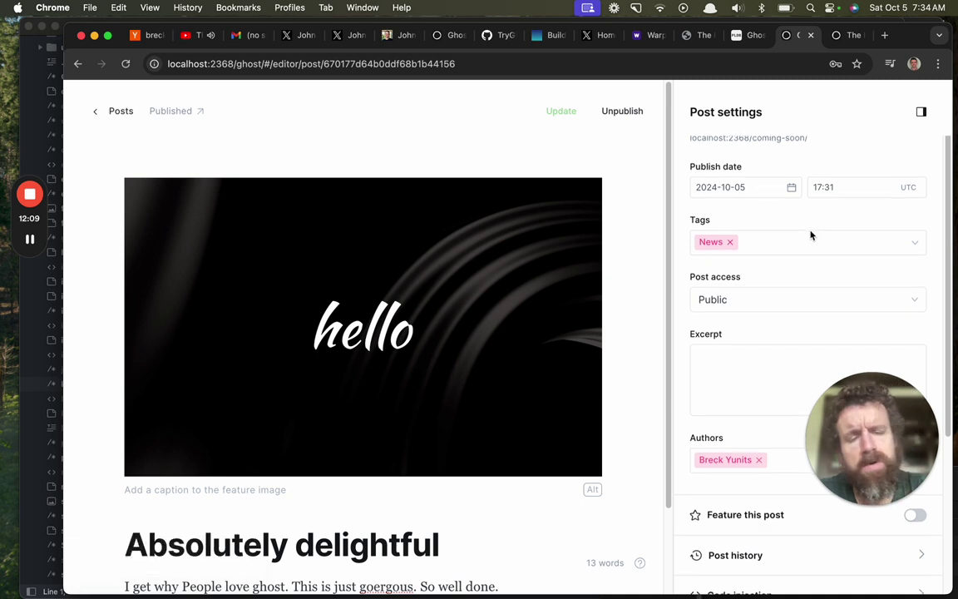
scroll(805, 235, "down", 1)
left_click(782, 289)
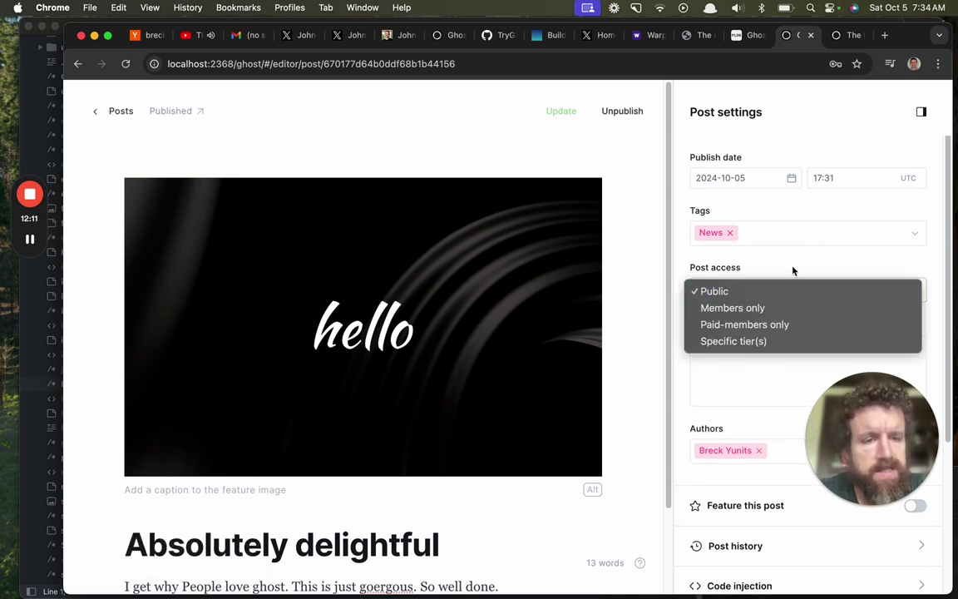
left_click(794, 270)
scroll(793, 270, "down", 2)
left_click(777, 283)
scroll(778, 285, "down", 3)
scroll(782, 284, "down", 1)
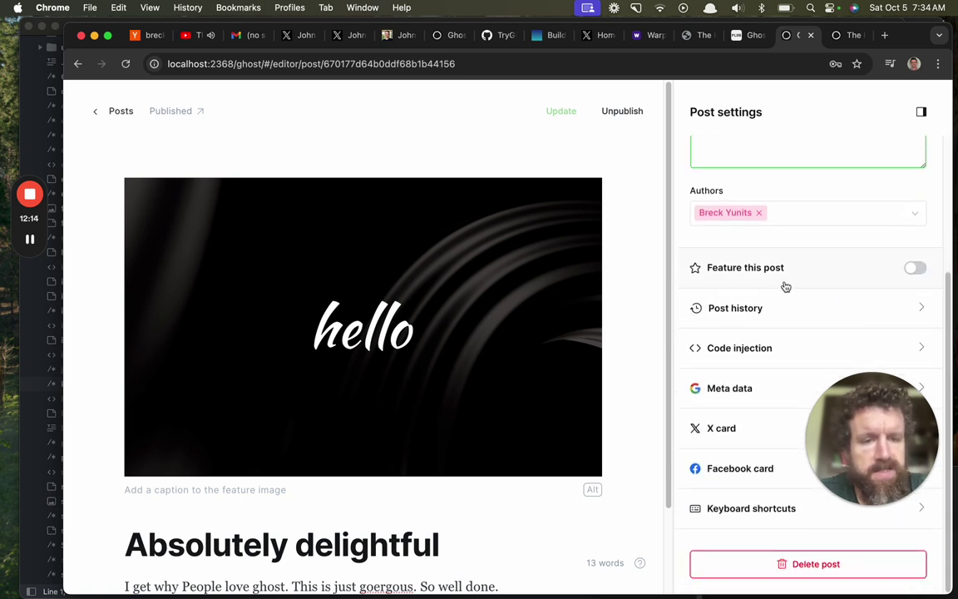
- Browse the post's history, code injection and Facebook card settings
left_click(855, 309)
left_click(693, 116)
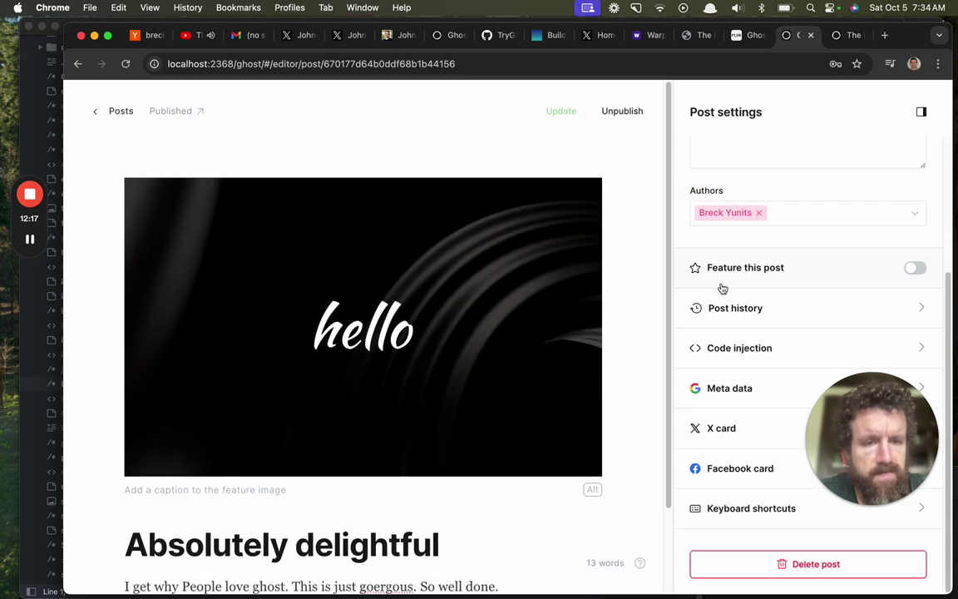
left_click(828, 354)
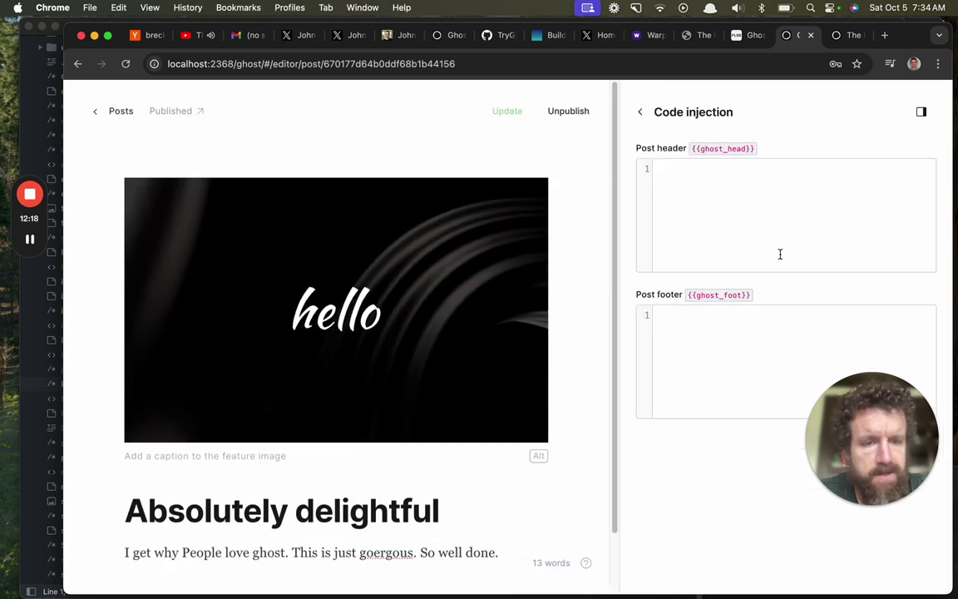
left_click(639, 111)
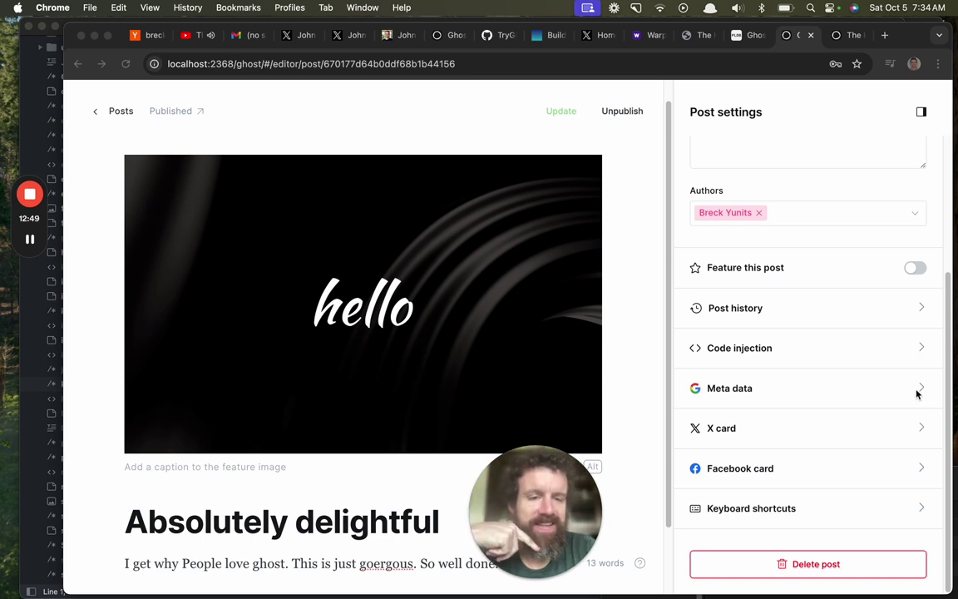
left_click(918, 393)
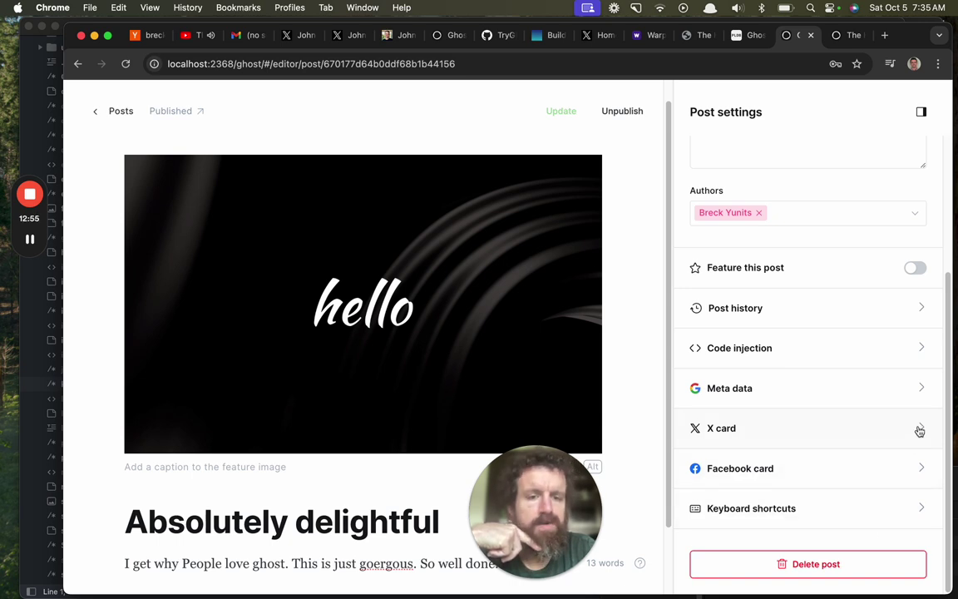
left_click(919, 480)
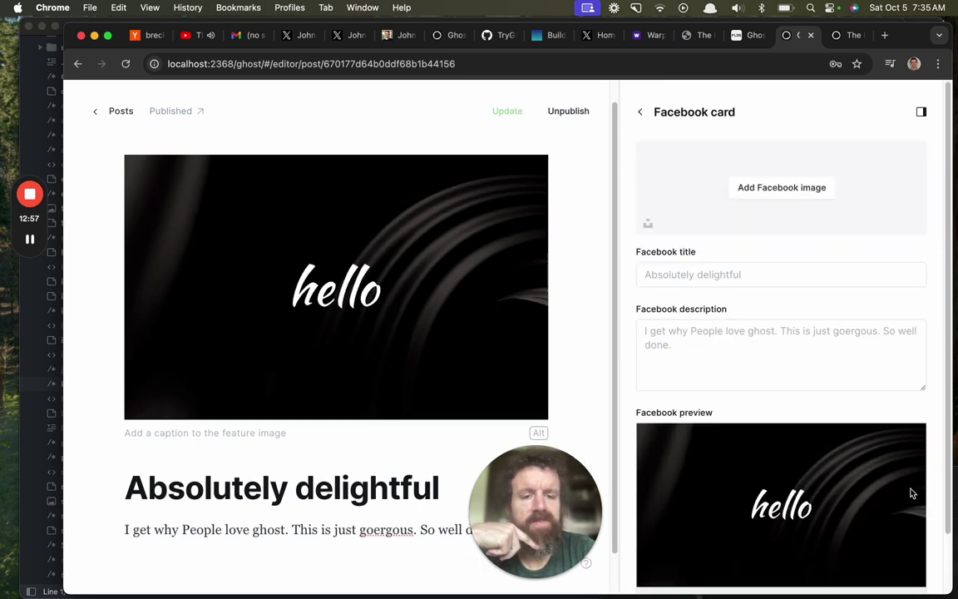
scroll(759, 280, "down", 2)
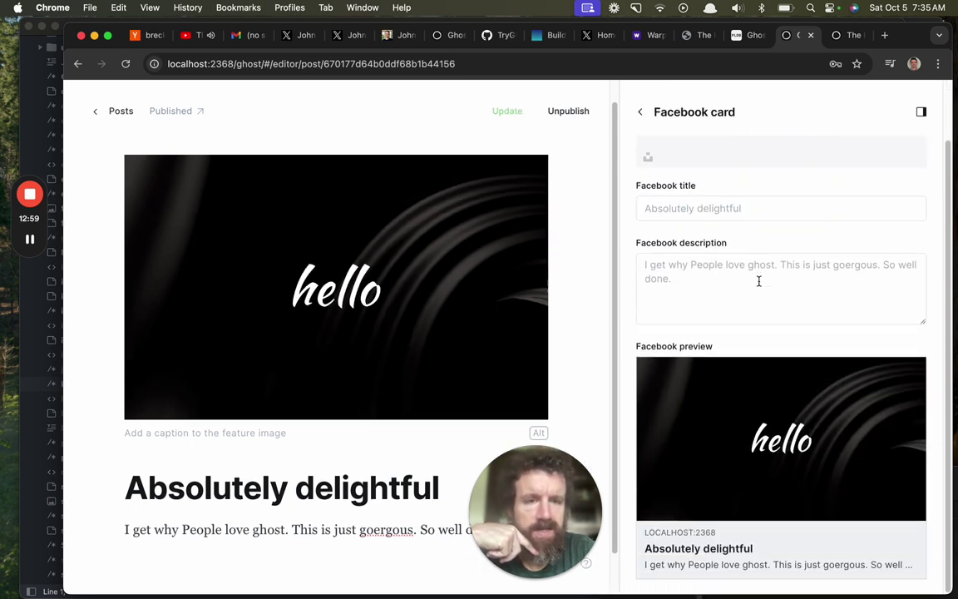
left_click(641, 115)
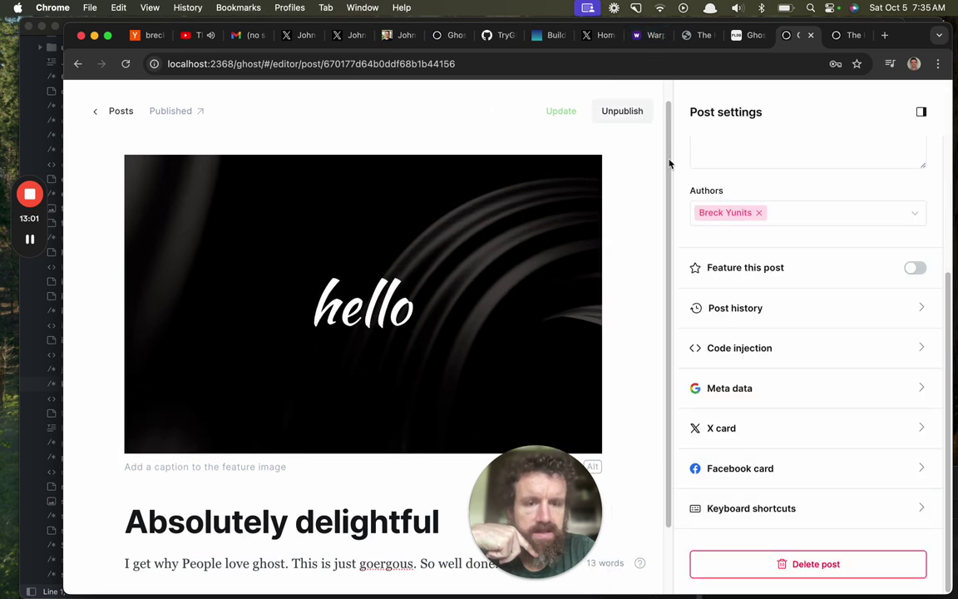
- Show the editor keyboard shortcuts list, scrolled to the INSERTING commands
left_click(910, 508)
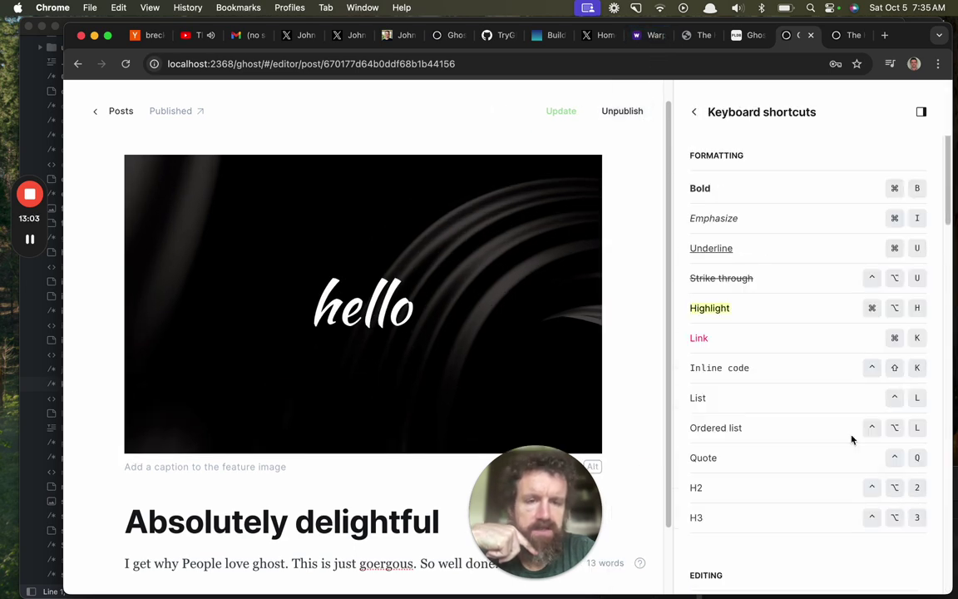
scroll(804, 363, "down", 2)
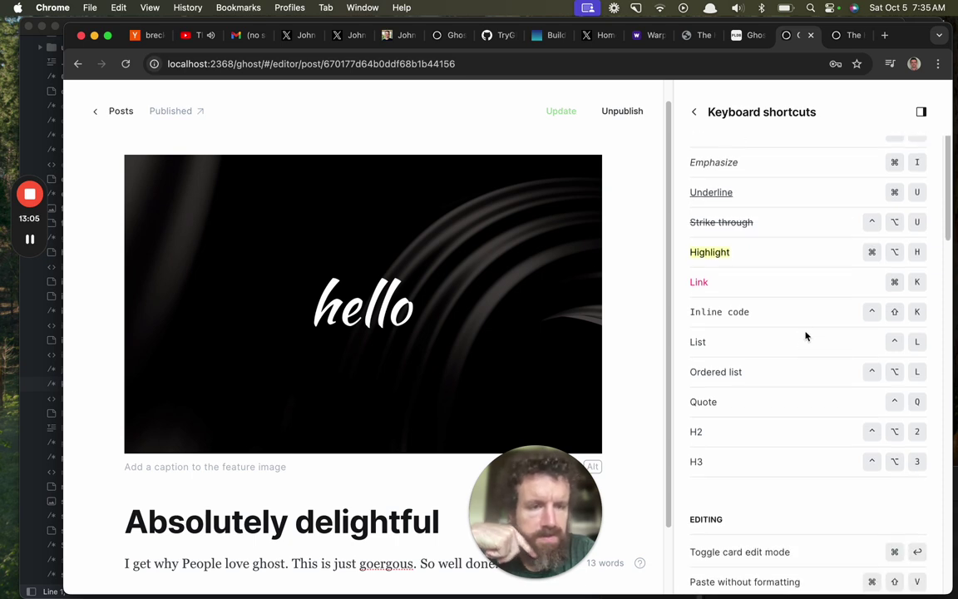
scroll(799, 337, "down", 1)
scroll(797, 340, "up", 1)
scroll(797, 340, "up", 1)
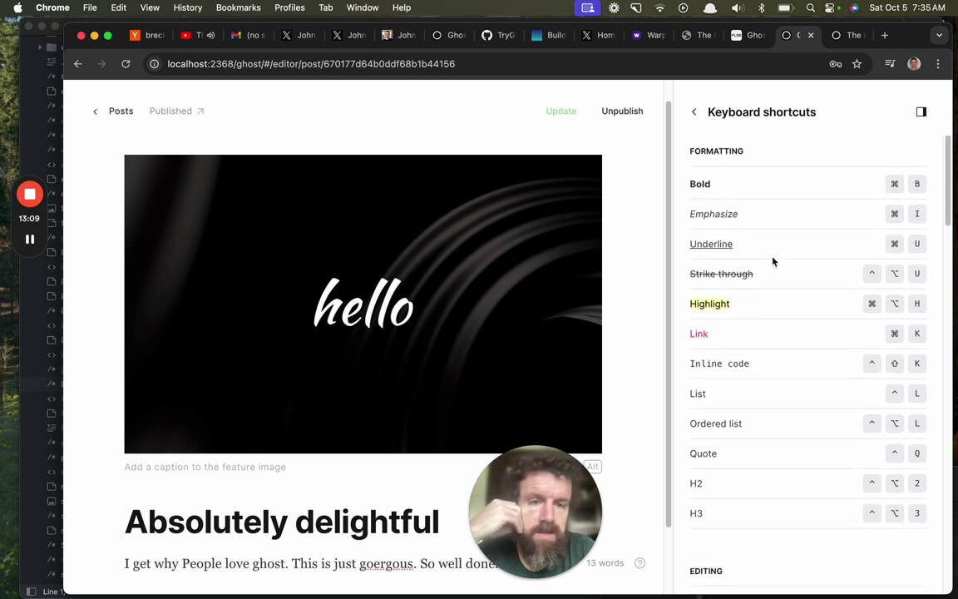
scroll(772, 259, "down", 2)
scroll(772, 261, "down", 4)
scroll(772, 262, "down", 3)
scroll(757, 263, "down", 3)
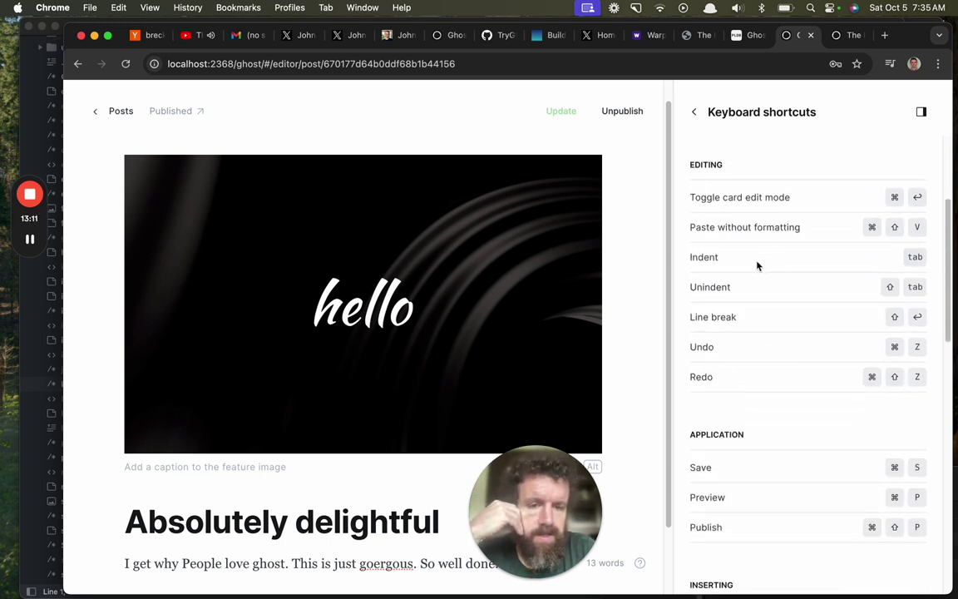
scroll(754, 252, "down", 3)
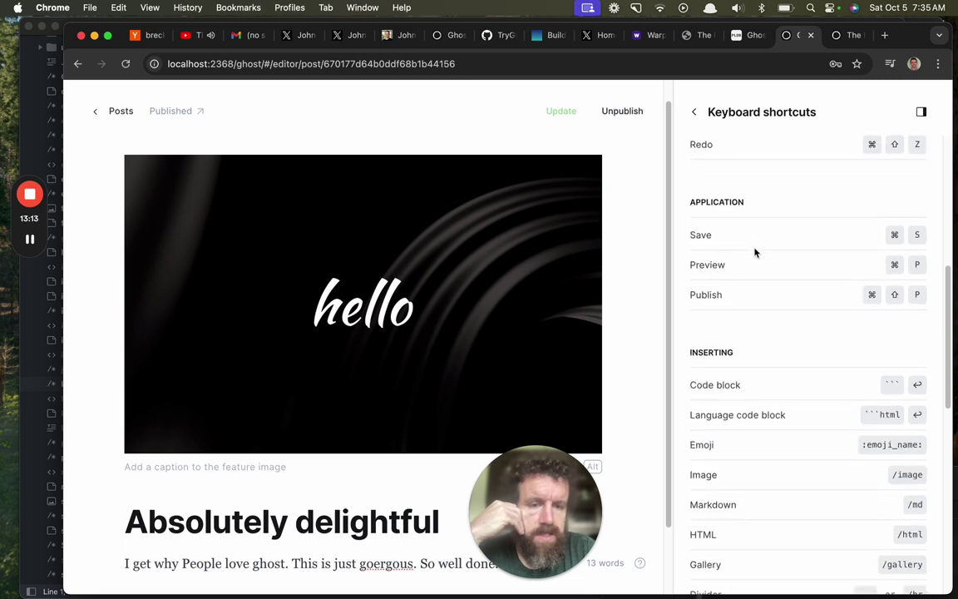
scroll(754, 249, "down", 2)
scroll(754, 247, "down", 2)
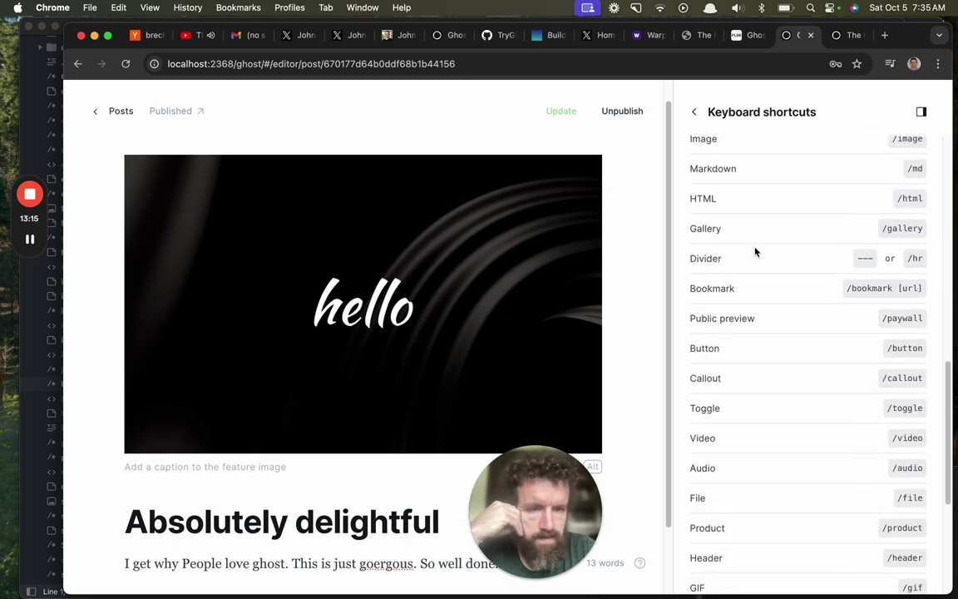
scroll(754, 252, "up", 2)
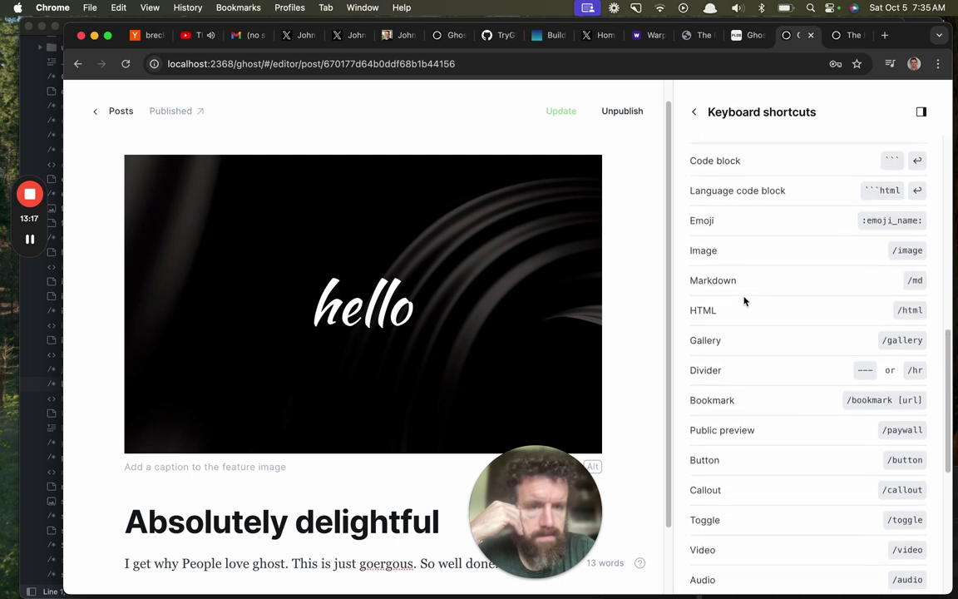
scroll(745, 302, "up", 1)
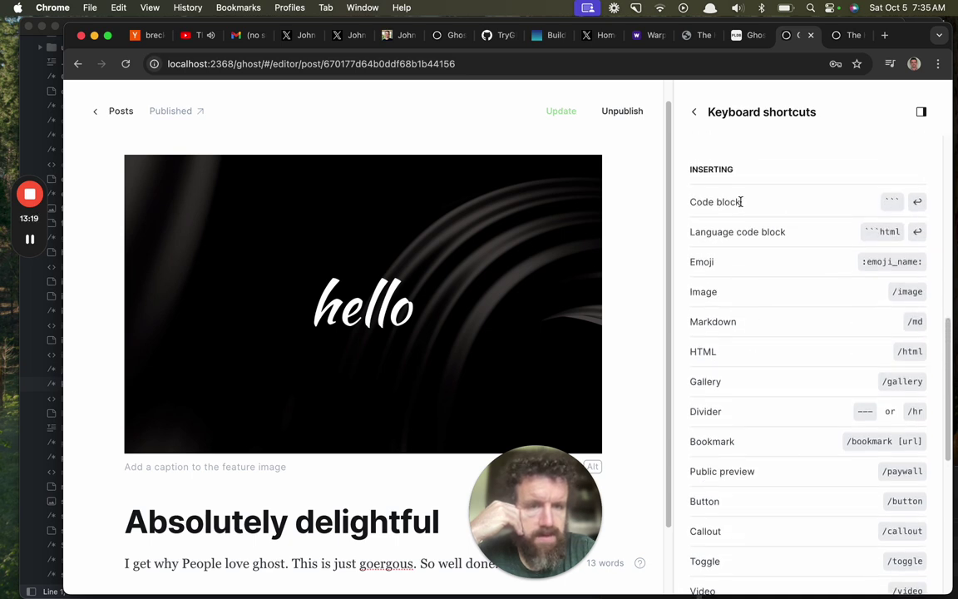
scroll(222, 476, "down", 2)
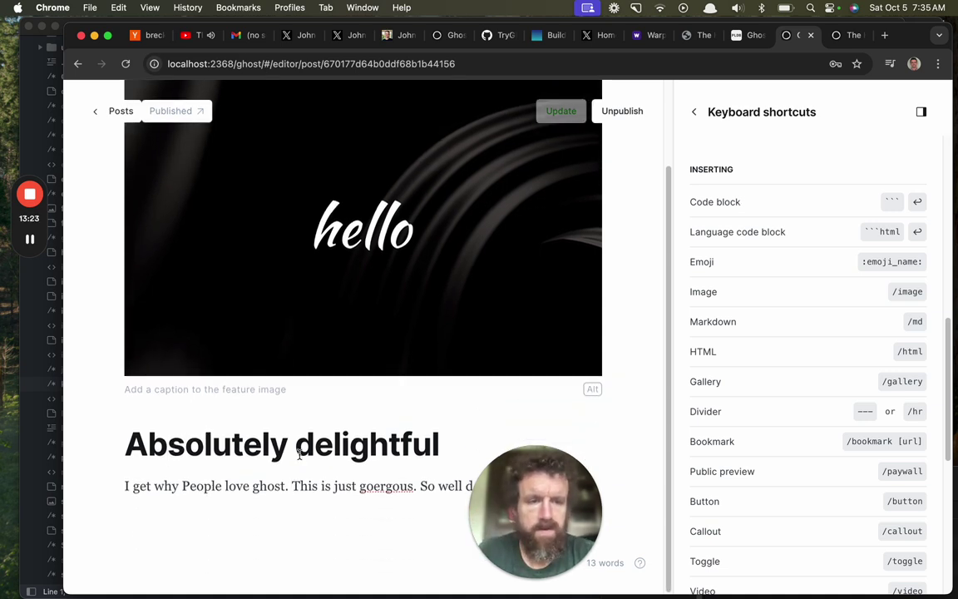
- Add a Markdown card with an '# h1' heading, then a smile emoji
key("Return")
type("/md")
key("Return")
type("# h1")
key("Return")
key("Return")
key("Return")
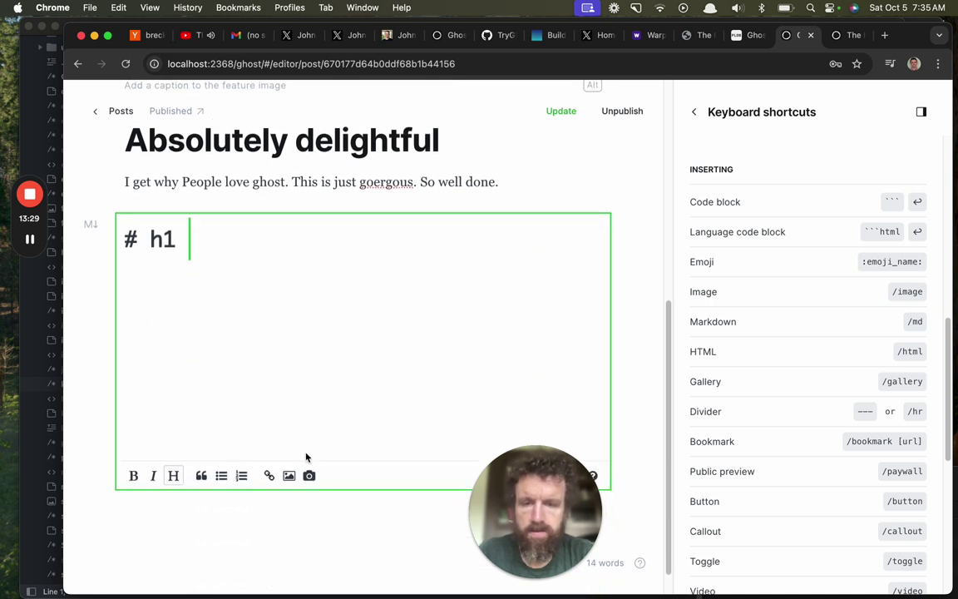
key("super+s")
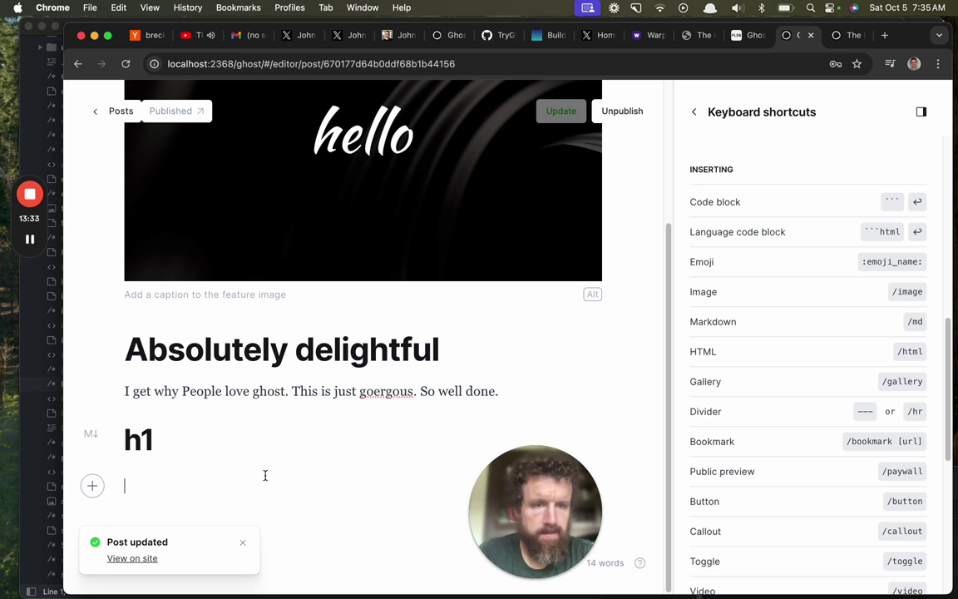
type(":smil")
key("Return")
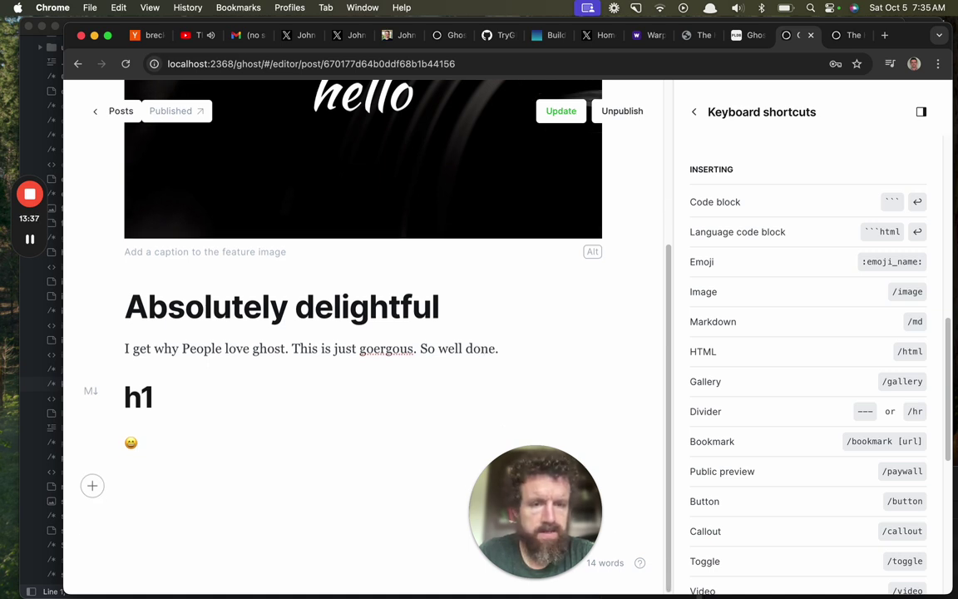
- Insert the black-and-white Feynman portrait photo into the post
type("/image")
key("Return")
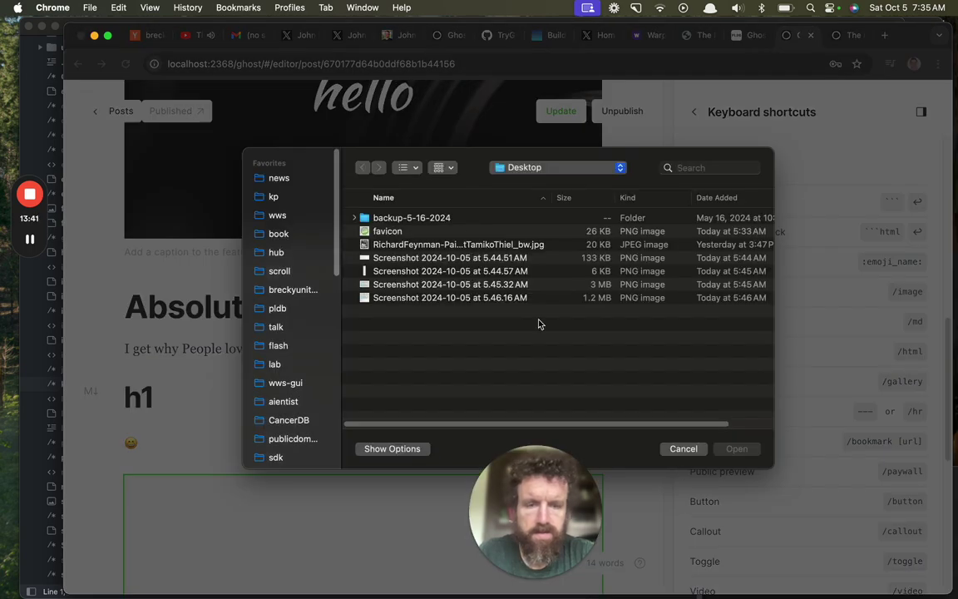
double_click(483, 243)
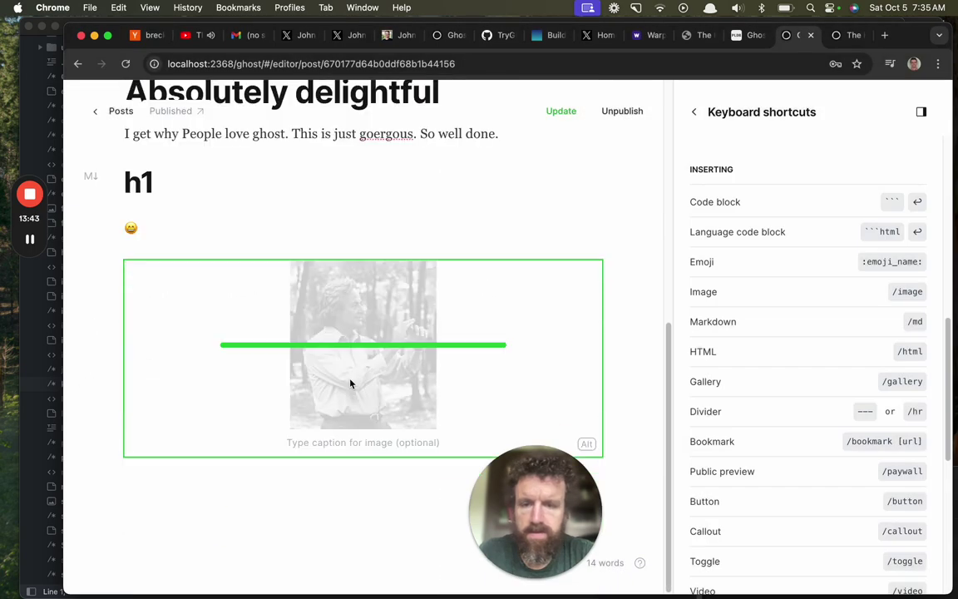
left_click(303, 489)
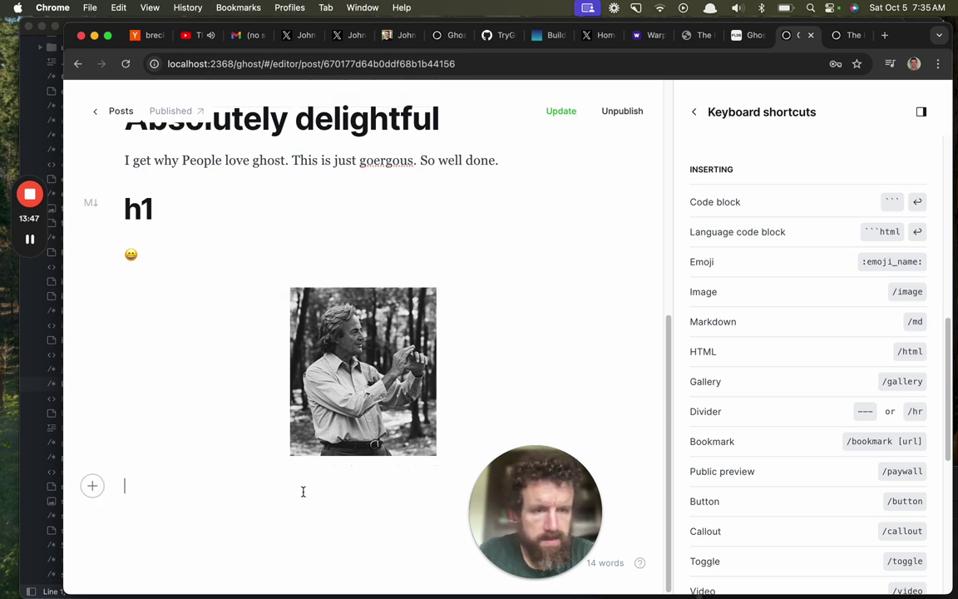
- Add an HTML block reading 'hello world' and save the post
type("/html")
key("Return")
type("hello wor")
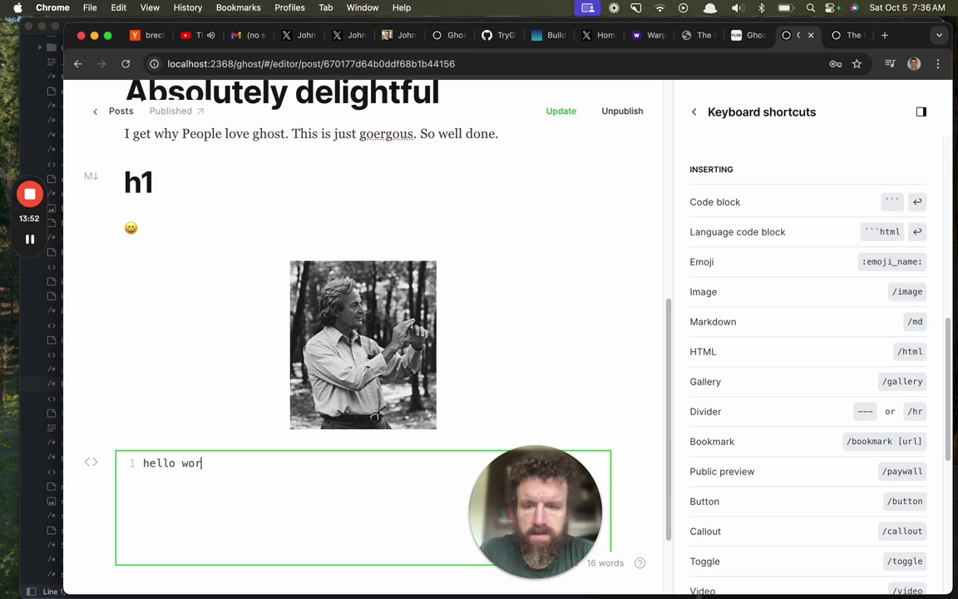
type("ld")
key("super+s")
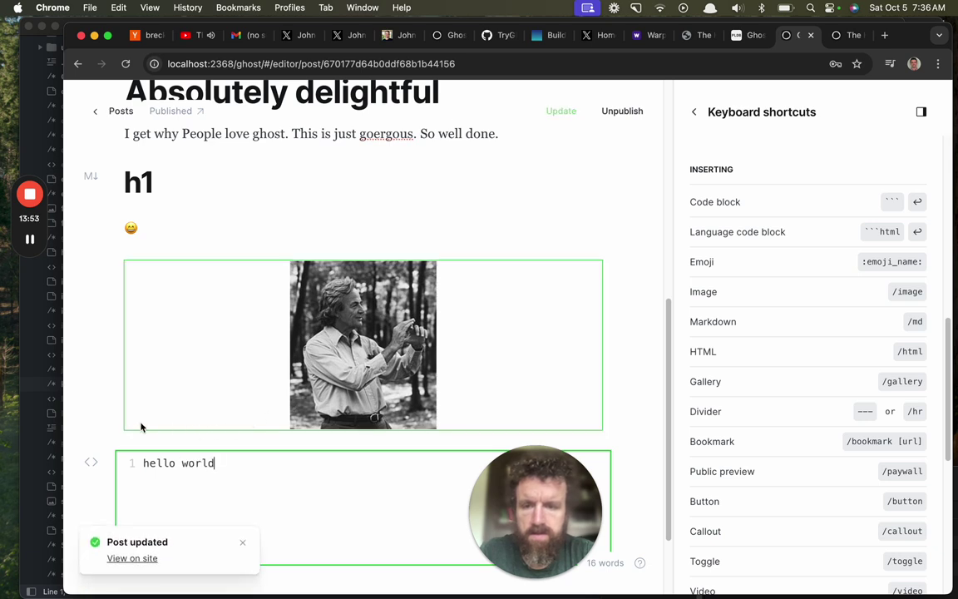
scroll(93, 427, "down", 1)
- Add an empty gallery block on a new line below the HTML block
left_click(347, 528)
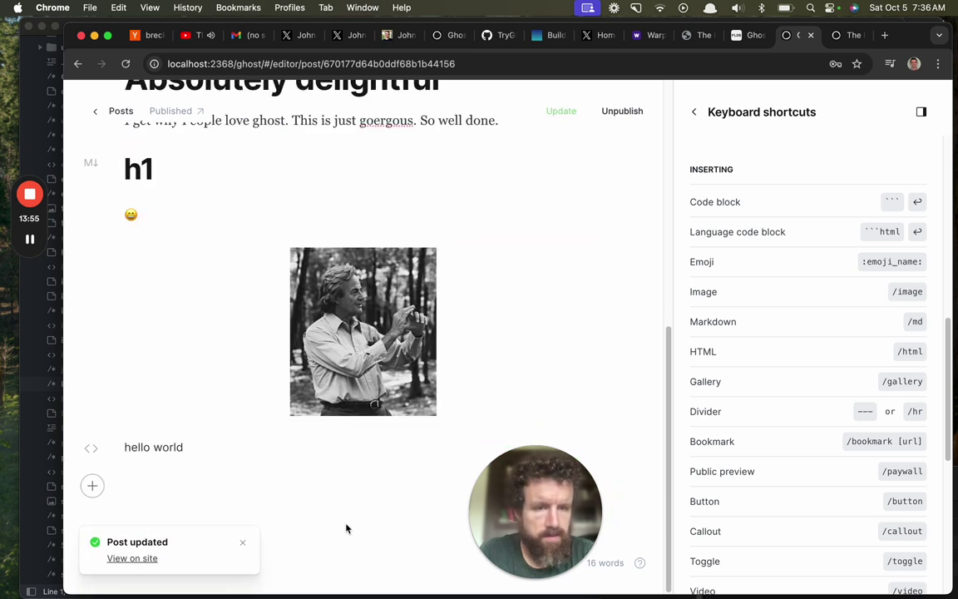
scroll(824, 494, "down", 2)
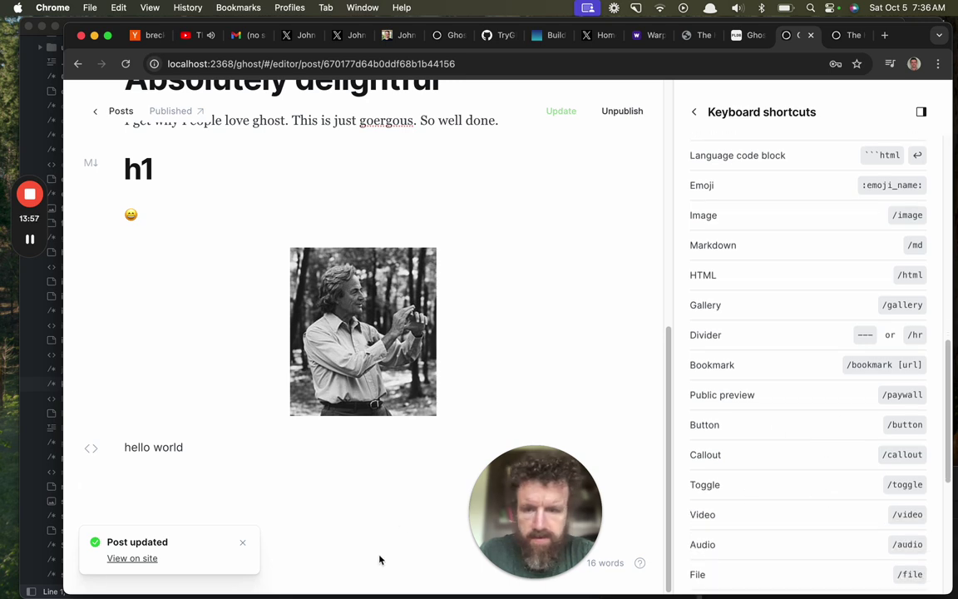
type("I/ga")
key("Return")
- Insert two horizontal-rule dividers below the gallery
left_click(314, 536)
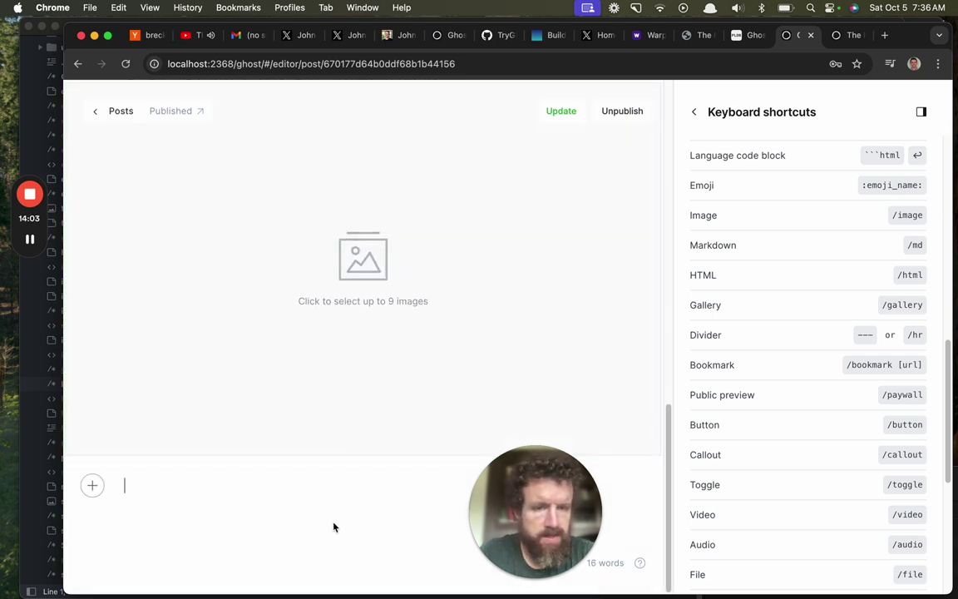
type("--")
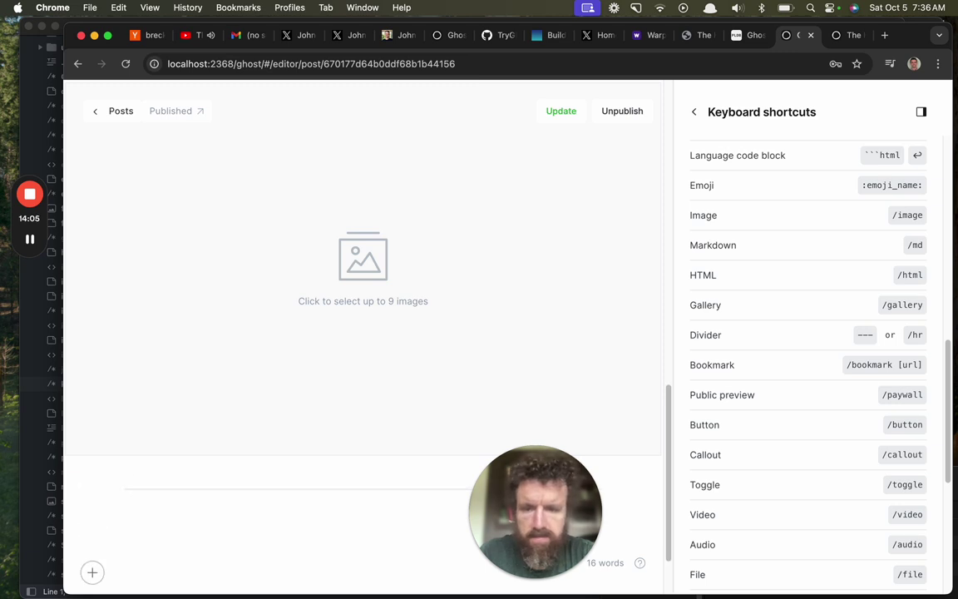
type("/hr")
key("Return")
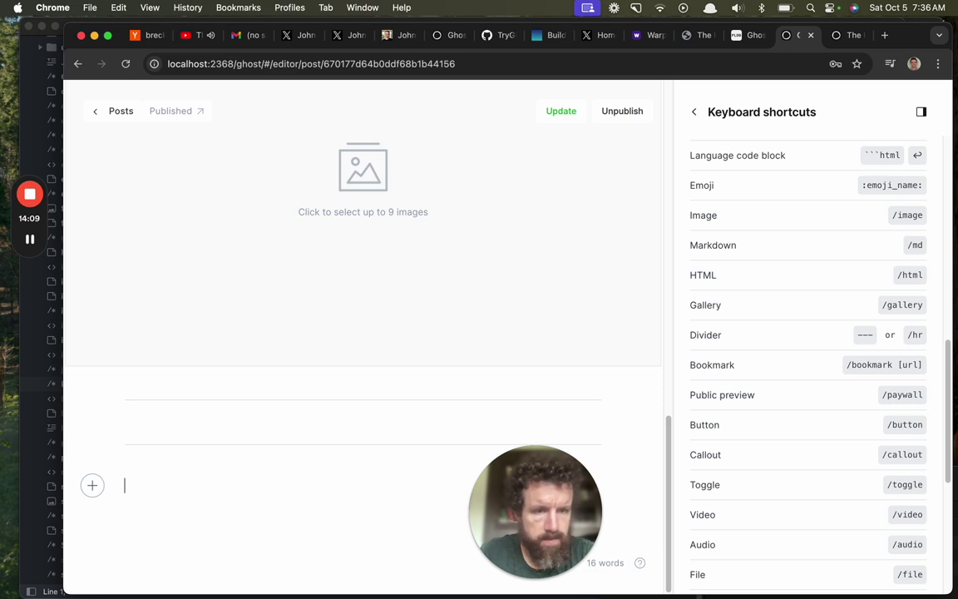
scroll(755, 486, "down", 1)
scroll(757, 486, "down", 1)
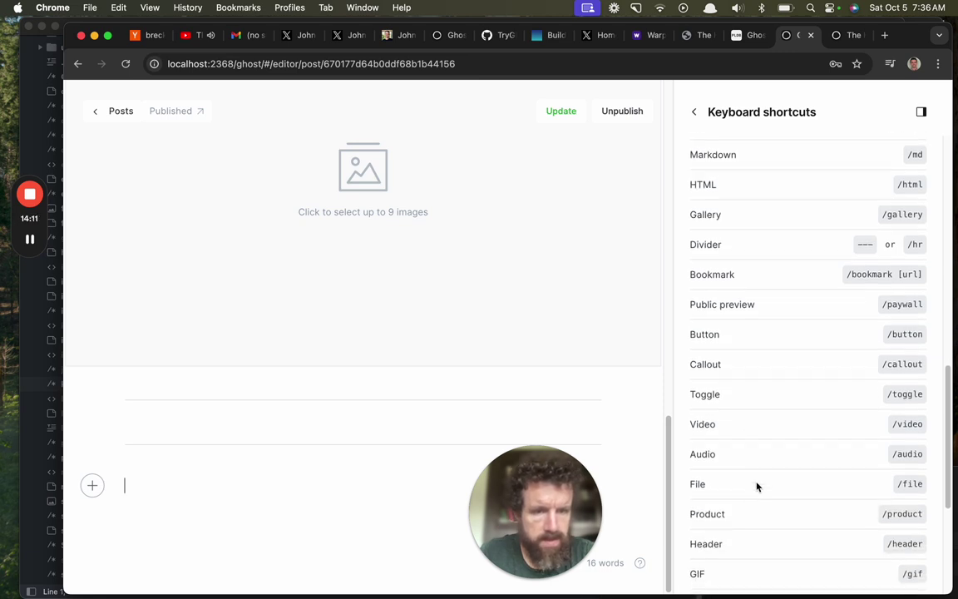
- Add an empty button card below the dividers
type("/button")
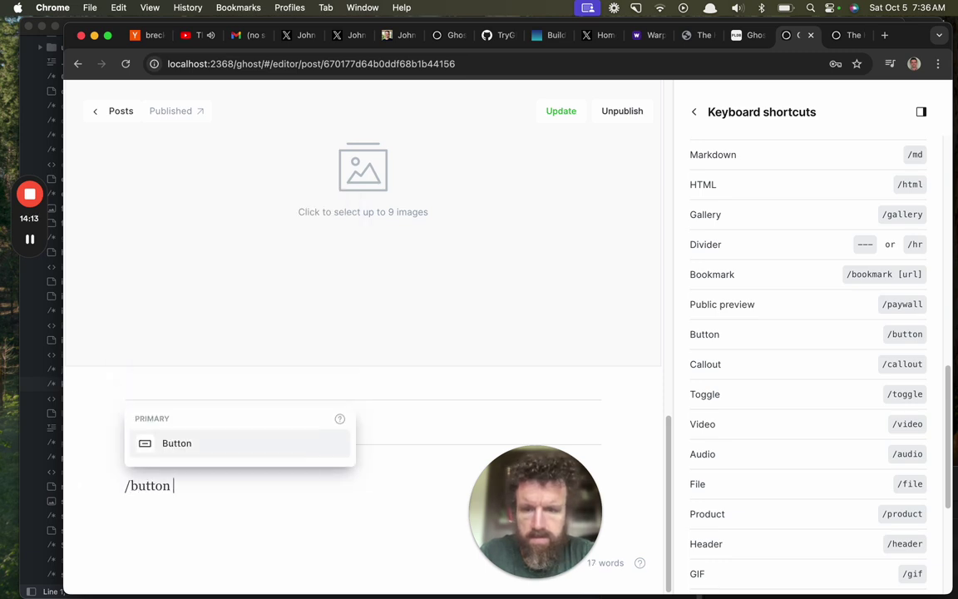
key("Return")
scroll(807, 358, "down", 5)
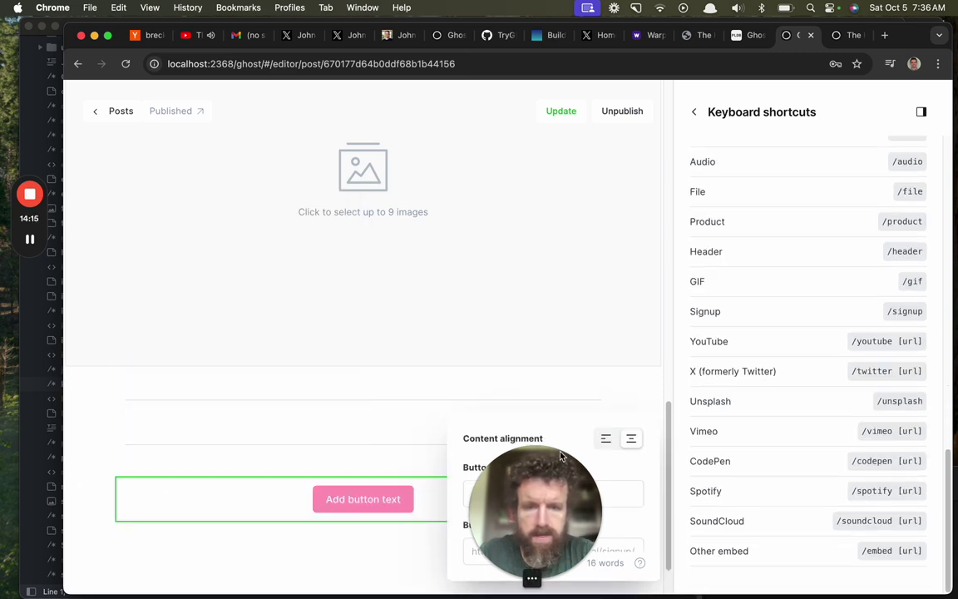
left_click(342, 481)
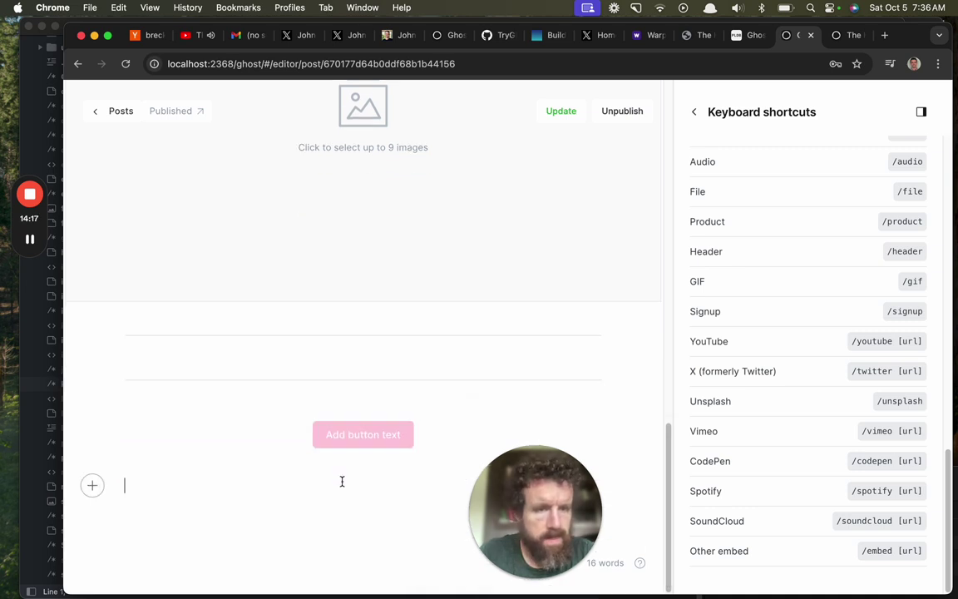
- Insert a callout block reading 'Important stuff!' below the button
type("/gif")
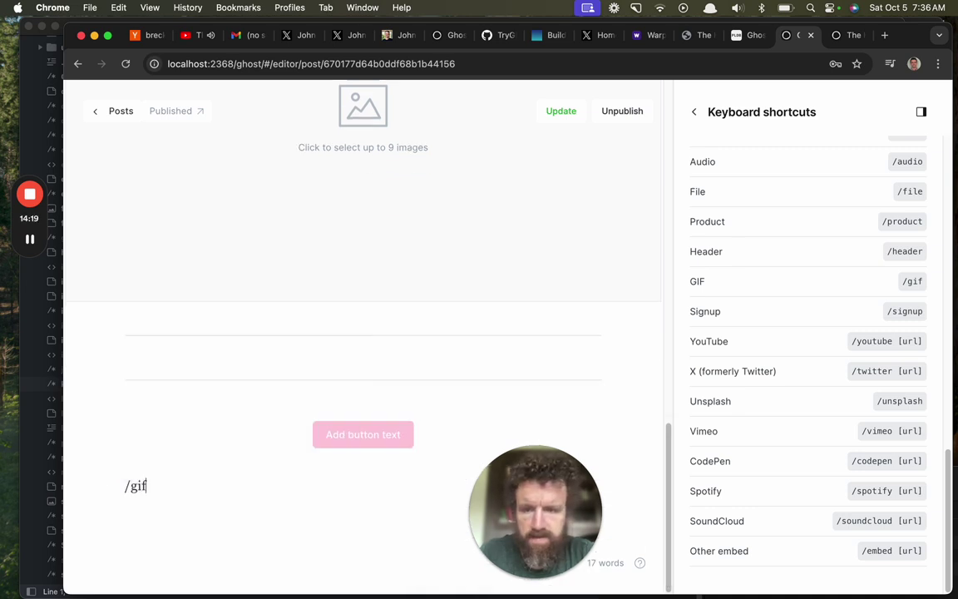
key("Left")
key("Left")
key("Left")
key("BackSpace")
key("BackSpace")
key("BackSpace")
type("gif")
key("BackSpace")
key("BackSpace")
key("BackSpace")
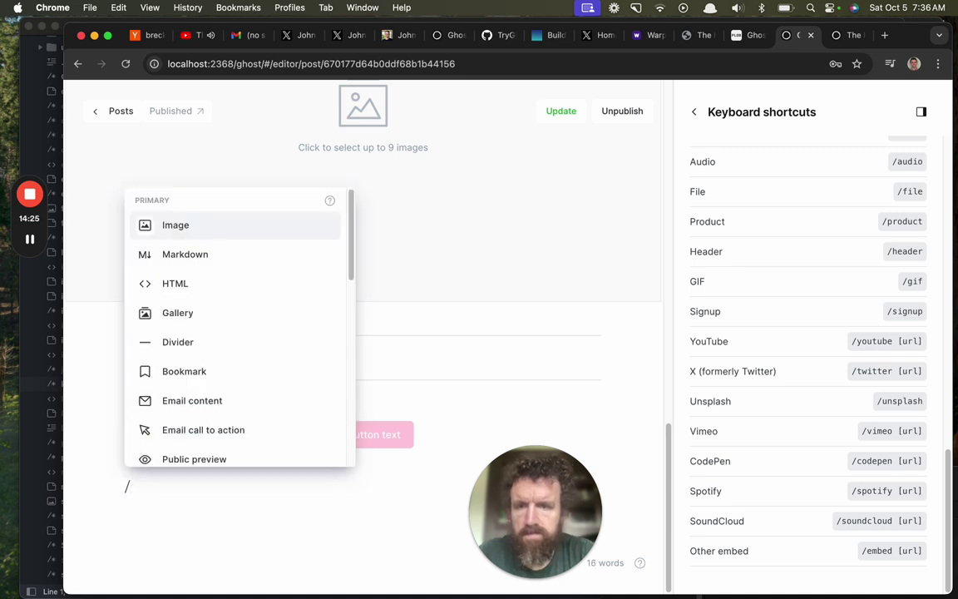
key("Down")
key("Down")
key("Down")
key("Down")
key("Down")
key("Down")
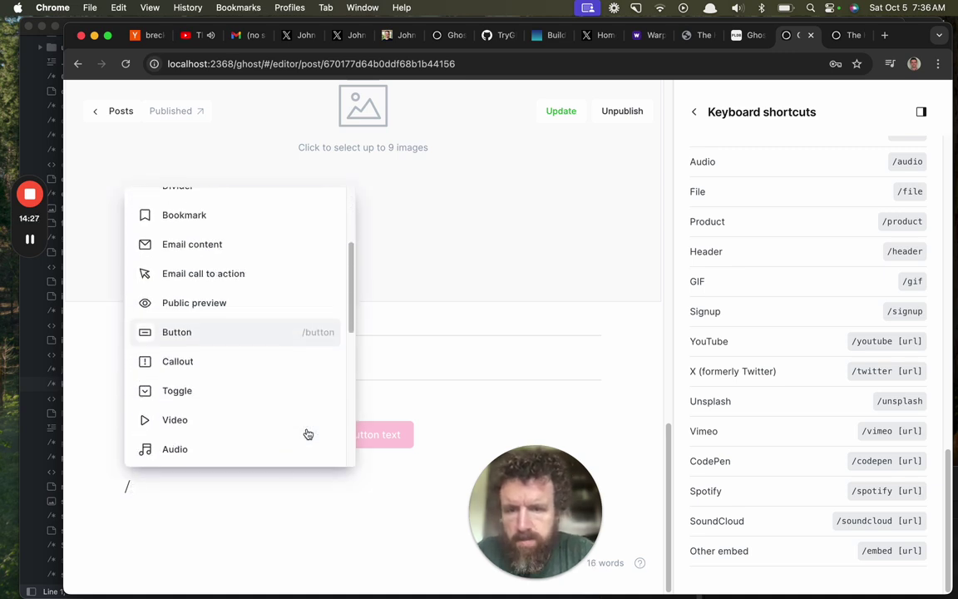
key("Down")
key("Down")
key("Down")
scroll(306, 434, "down", 2)
scroll(306, 434, "down", 1)
left_click(275, 251)
type("A")
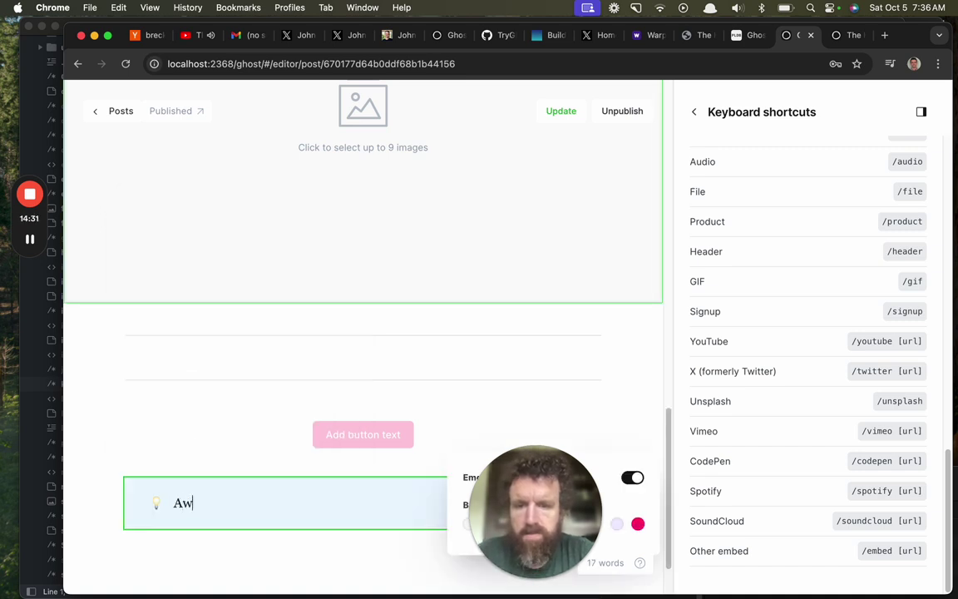
key("BackSpace")
type("Important stuff!")
key("Return")
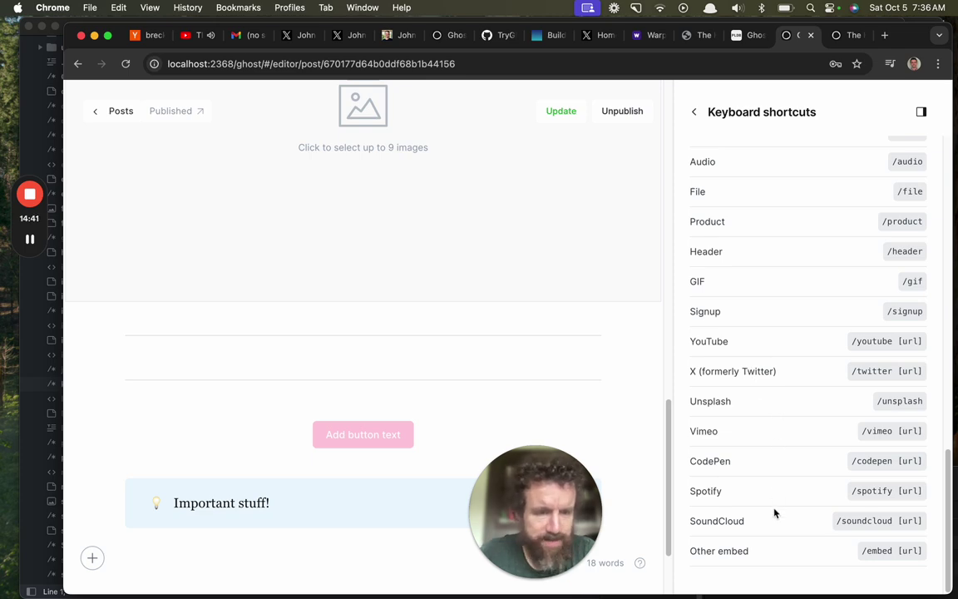
- Save the post changes and return to the posts list
scroll(812, 428, "up", 10)
scroll(812, 427, "up", 5)
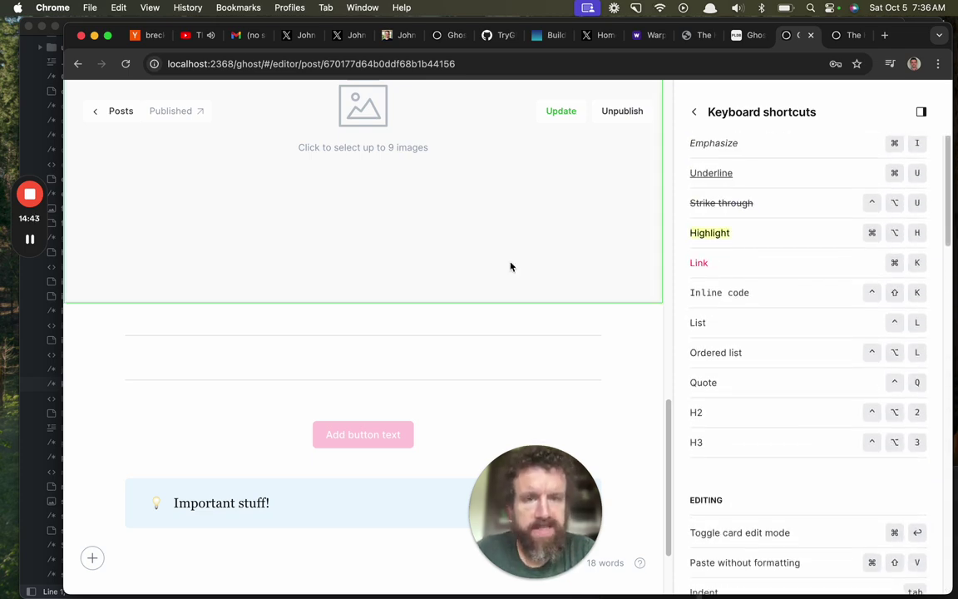
scroll(449, 250, "up", 5)
left_click(119, 111)
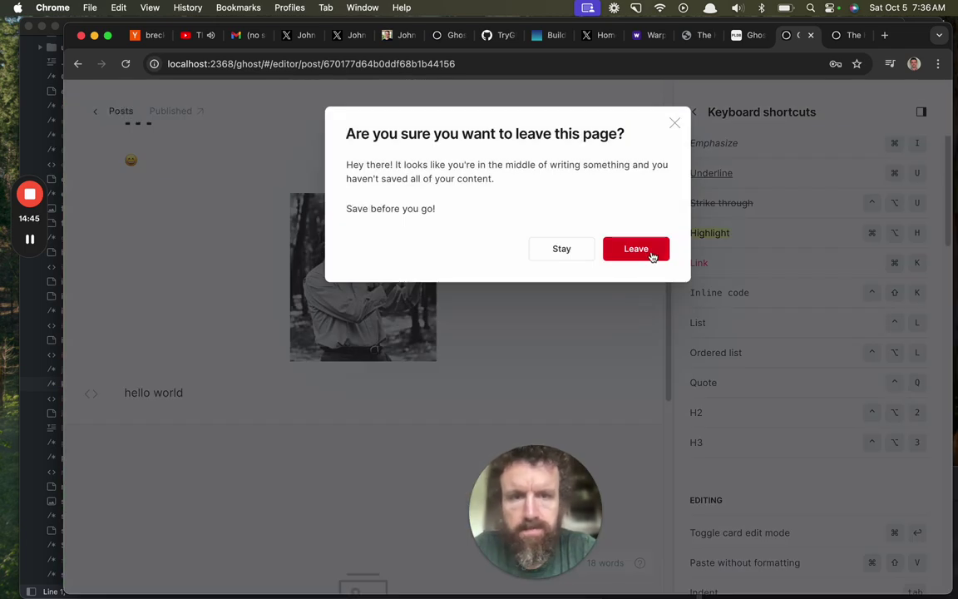
left_click(588, 258)
key("super+s")
left_click(87, 111)
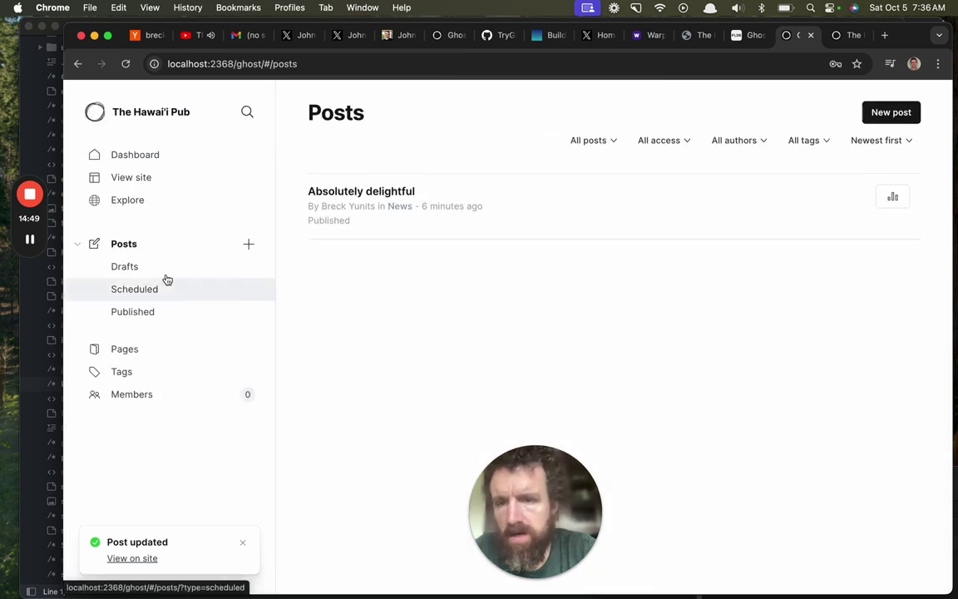
- Create a new page titled 'Page 2' with 'Hello world' body text
left_click(137, 346)
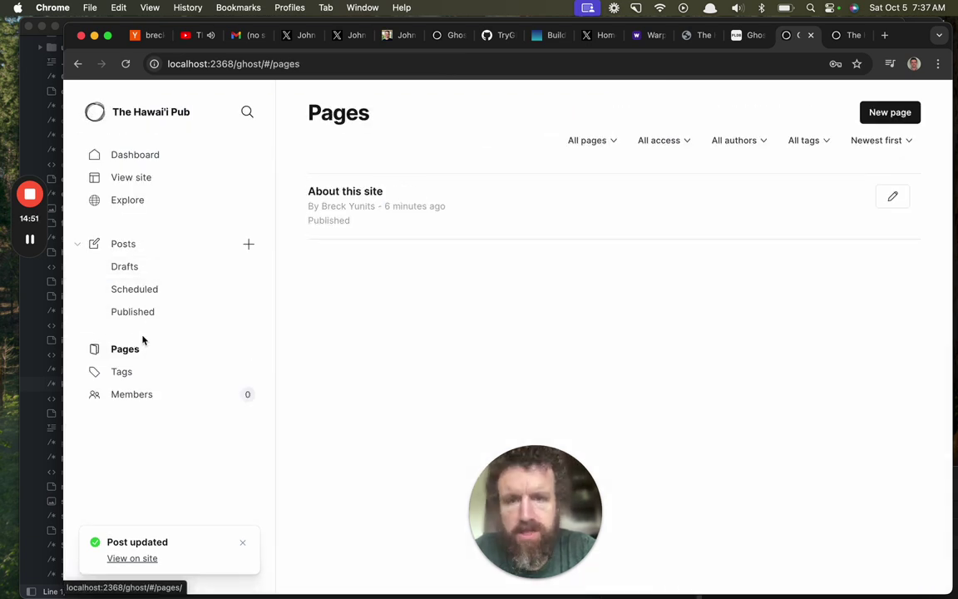
left_click(873, 119)
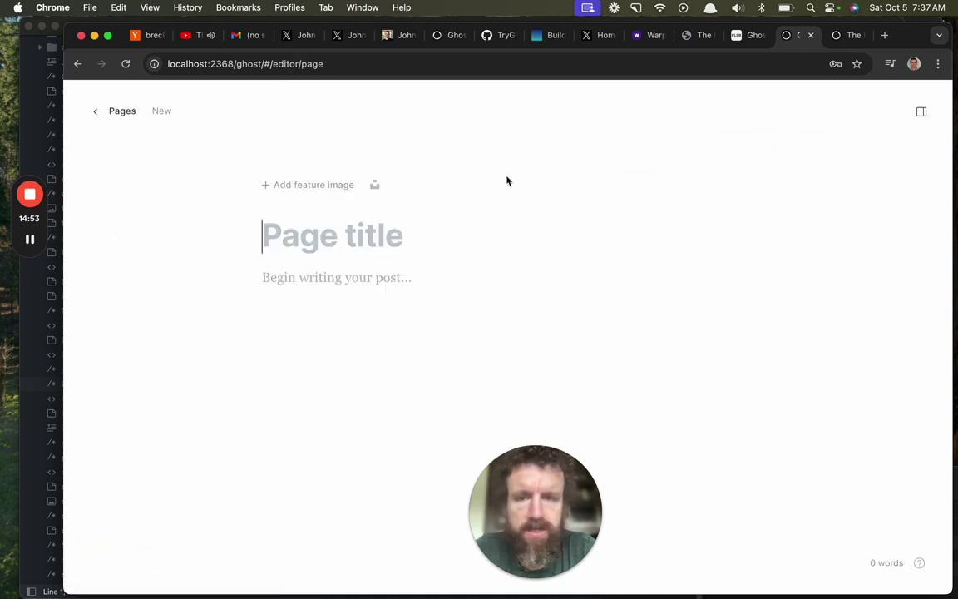
type("Page 2")
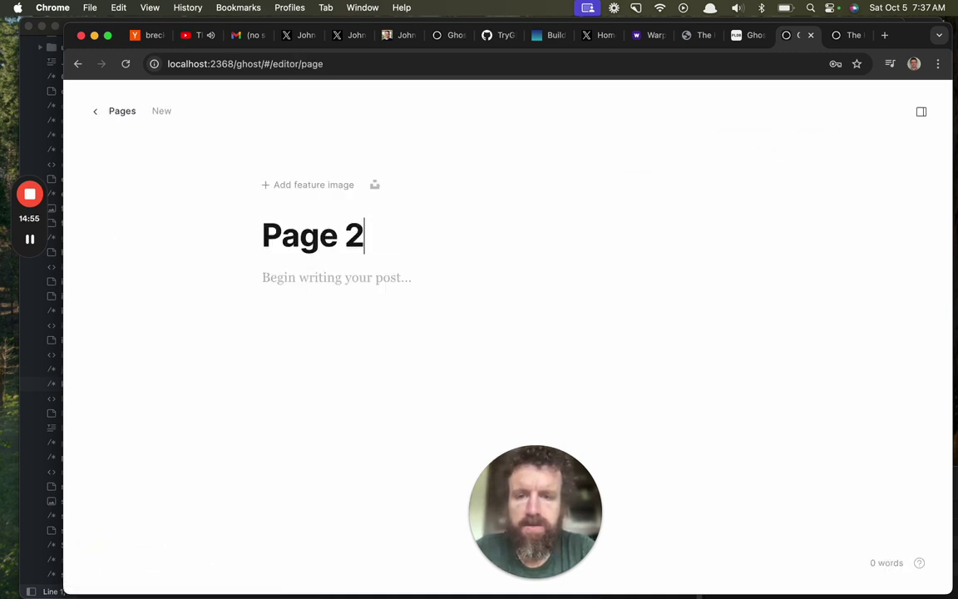
left_click(474, 279)
type("Hello world")
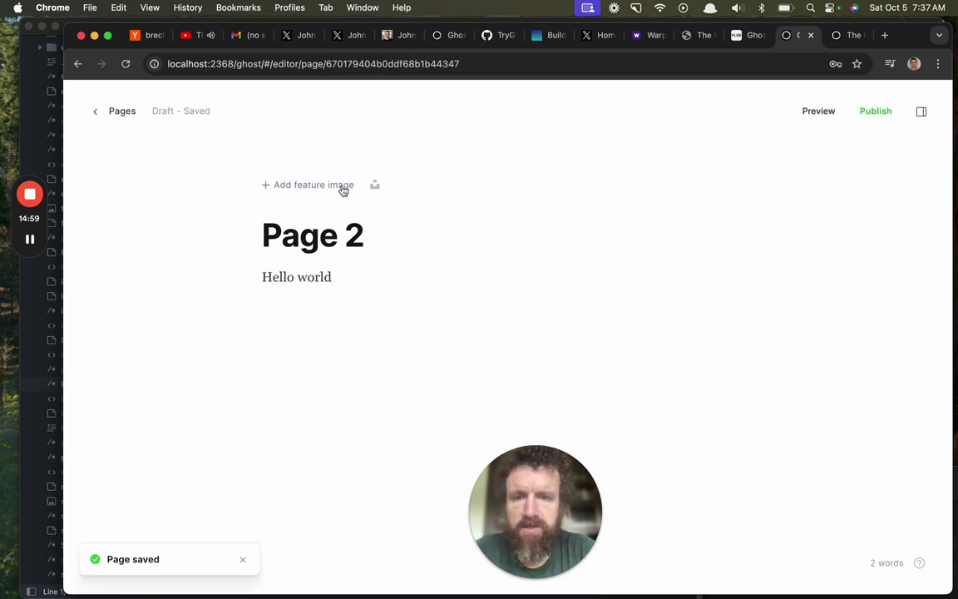
- Set the first Desktop screenshot as the page's feature image and return to Pages
left_click(337, 185)
left_click(410, 244)
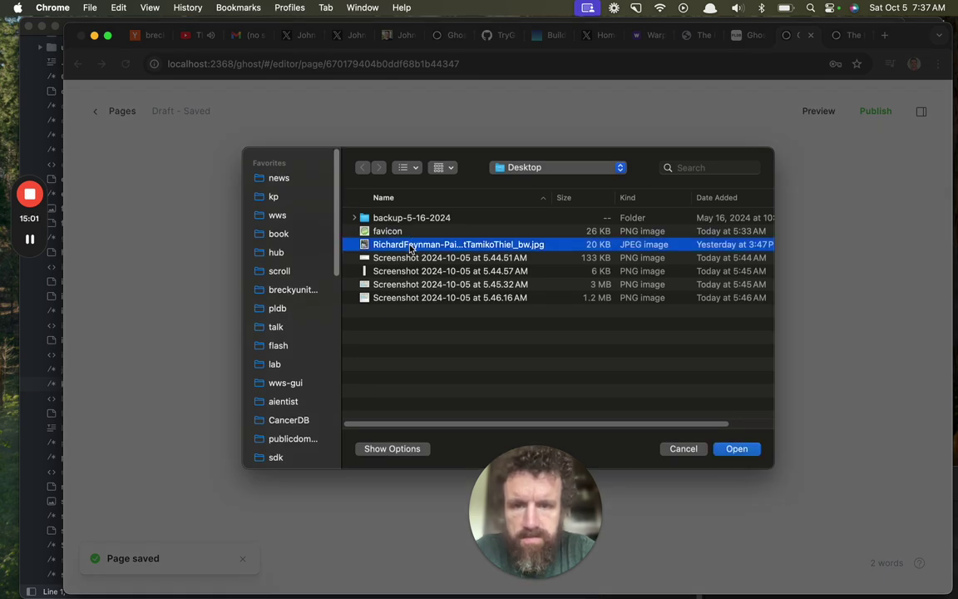
double_click(410, 258)
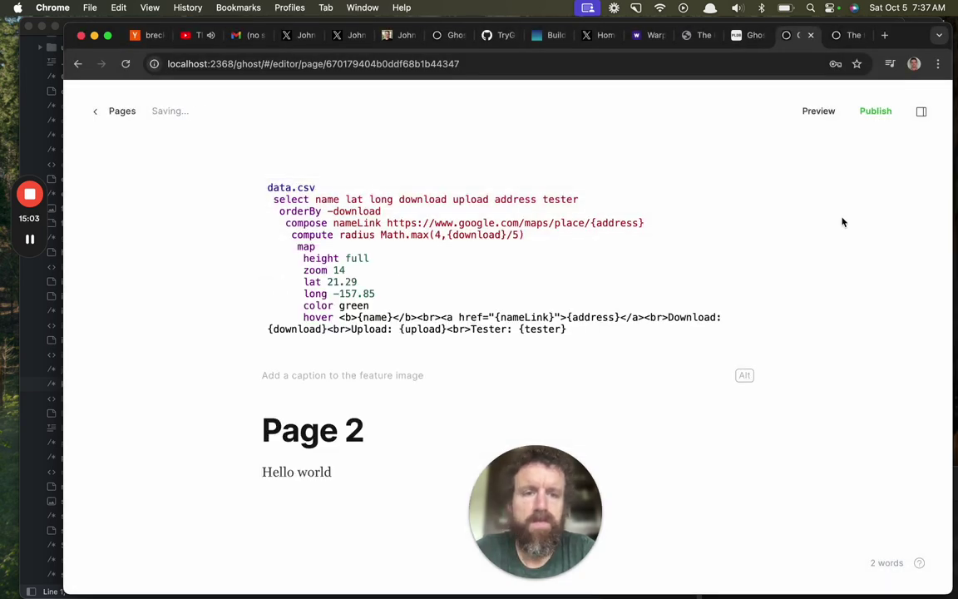
left_click(122, 113)
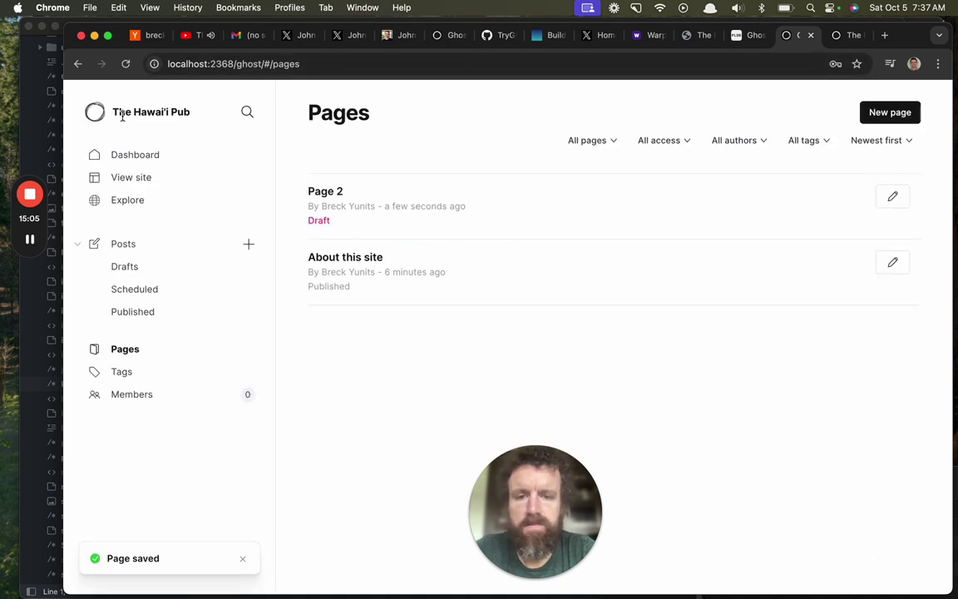
mouse_move(122, 372)
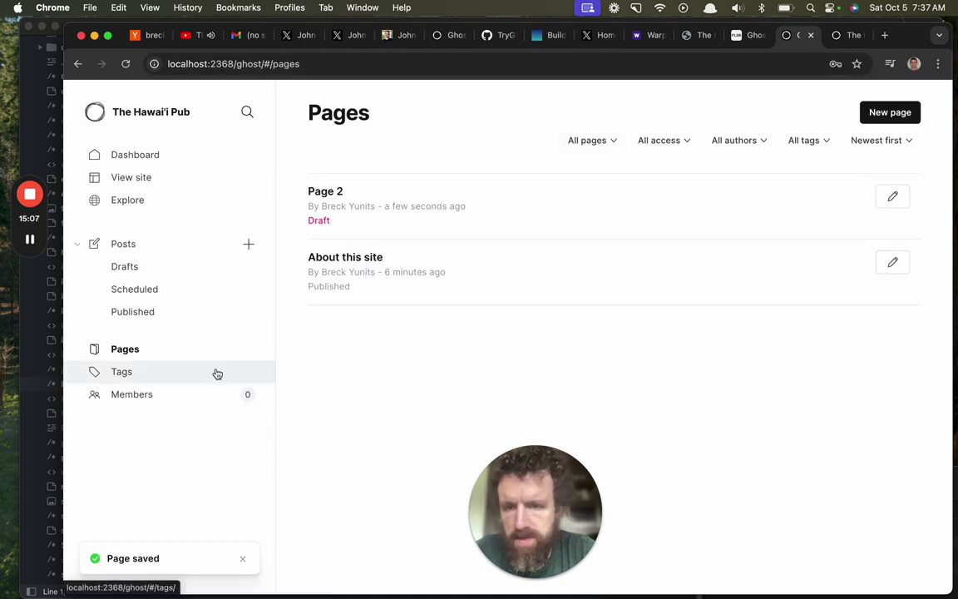
- Start a new tag from the Tags list, then dismiss the unsaved-changes warning
left_click(216, 374)
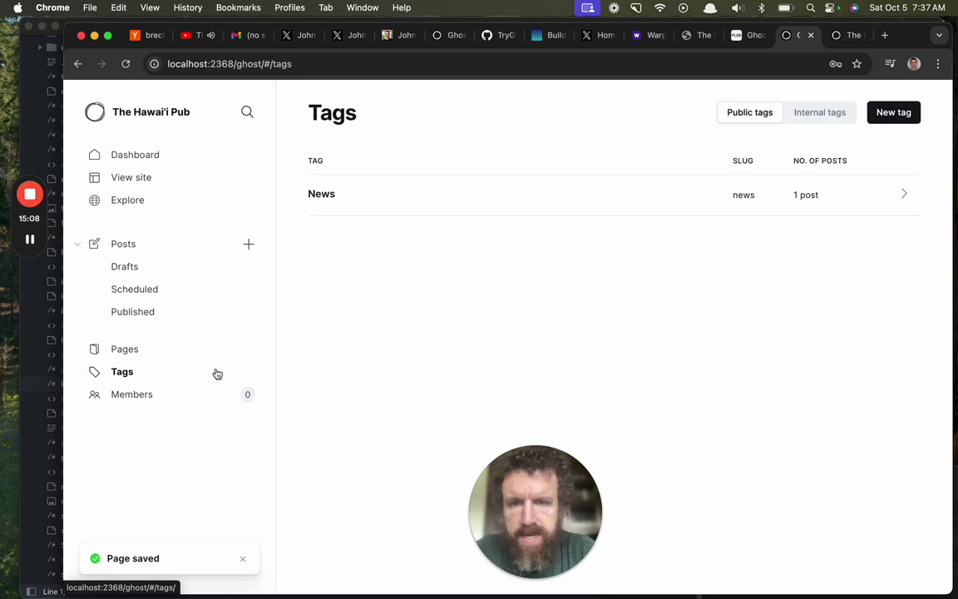
left_click(890, 117)
scroll(438, 220, "down", 3)
scroll(436, 218, "down", 2)
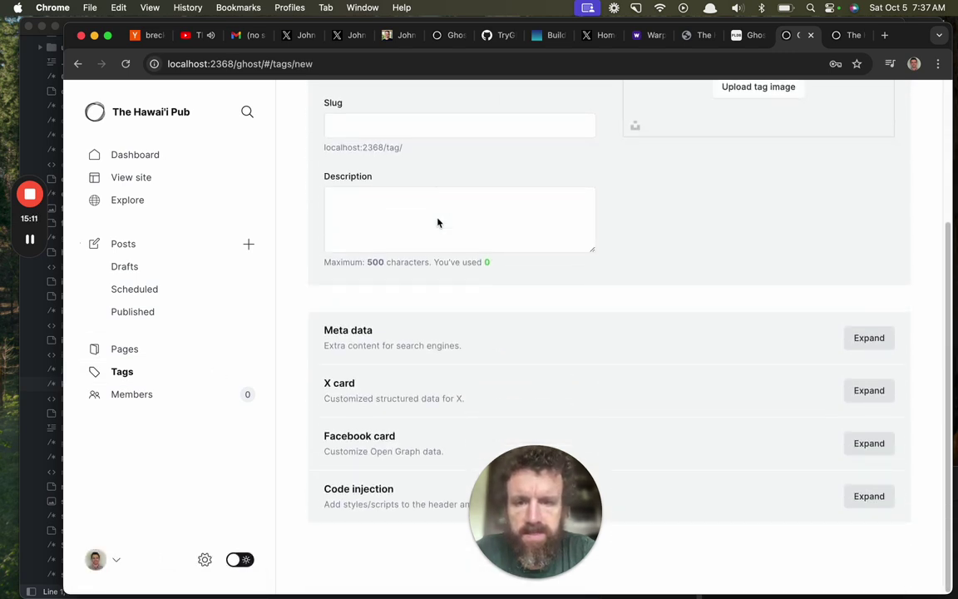
left_click(121, 403)
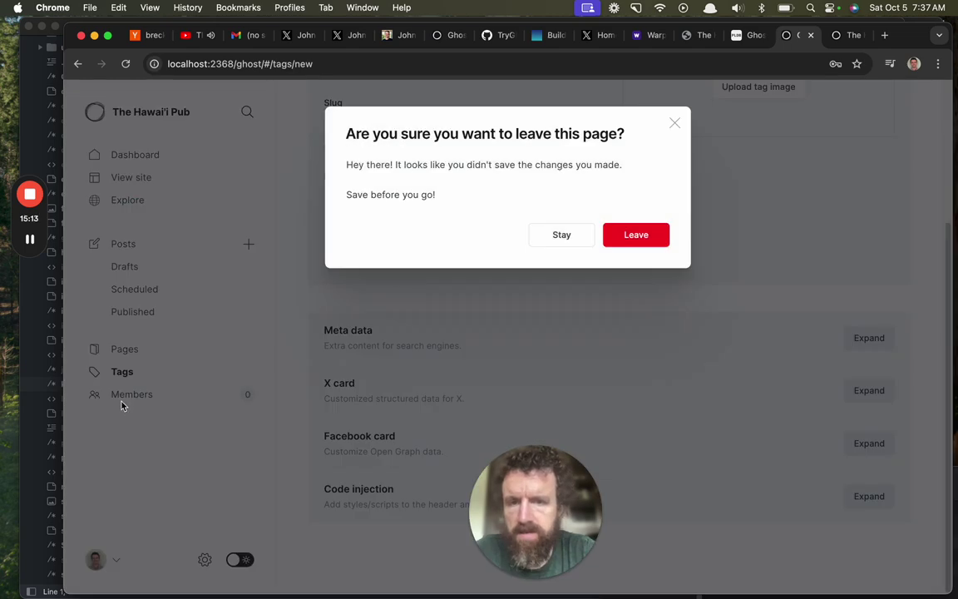
left_click(578, 238)
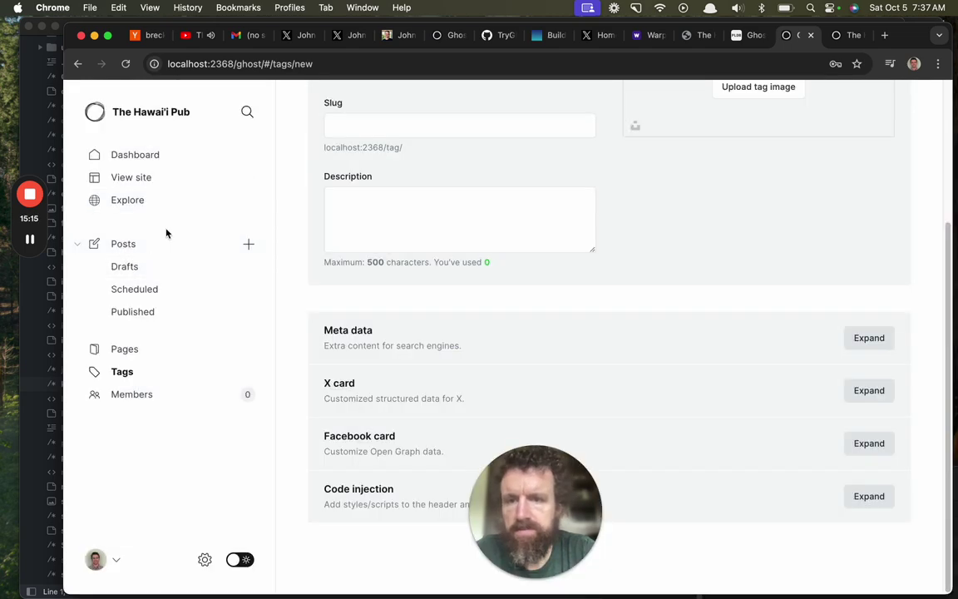
- Abandon the unsaved tag by confirming Leave and go to the Dashboard
left_click(184, 199)
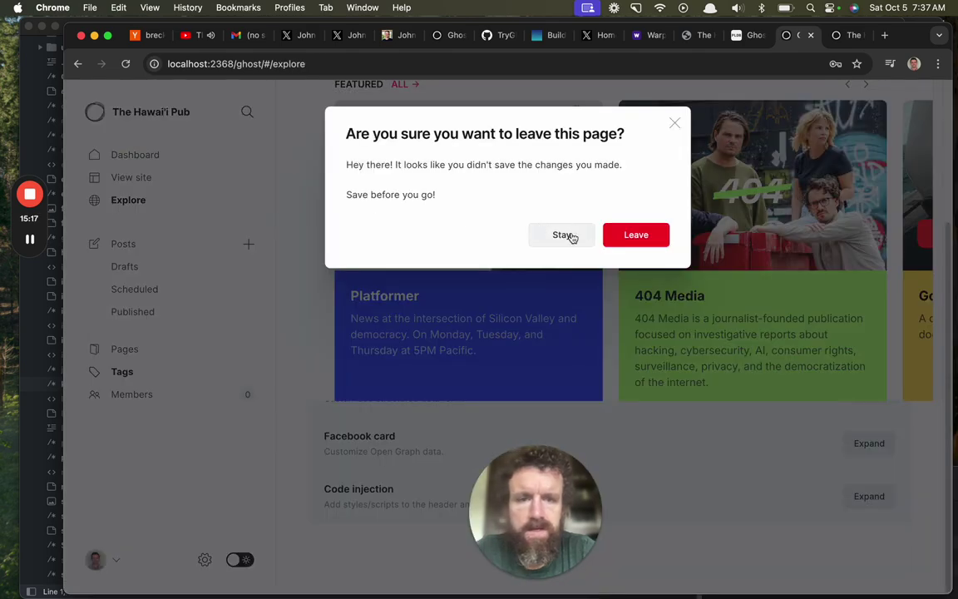
left_click(570, 237)
left_click(212, 254)
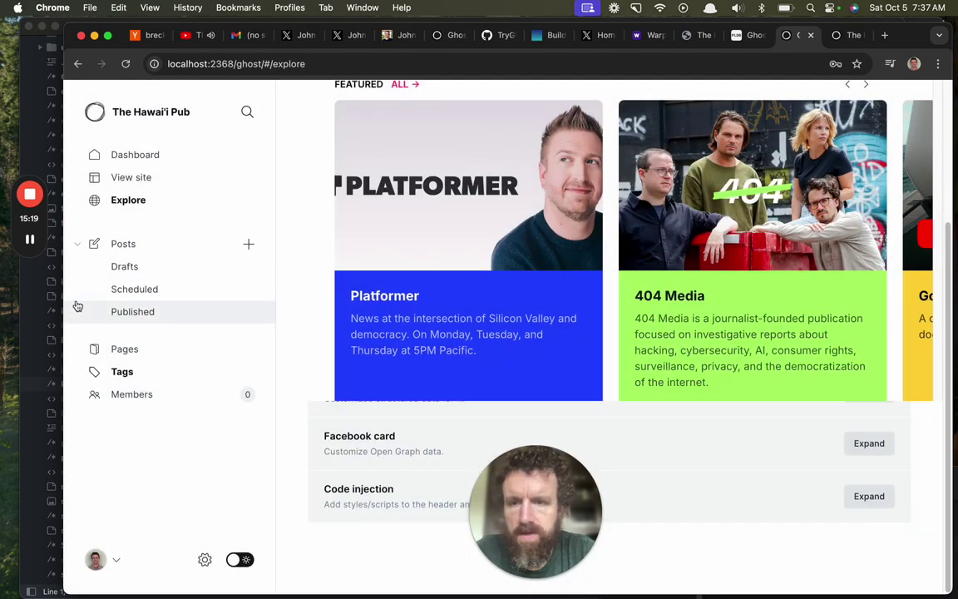
left_click(77, 306)
left_click(582, 233)
scroll(280, 218, "up", 3)
left_click(179, 158)
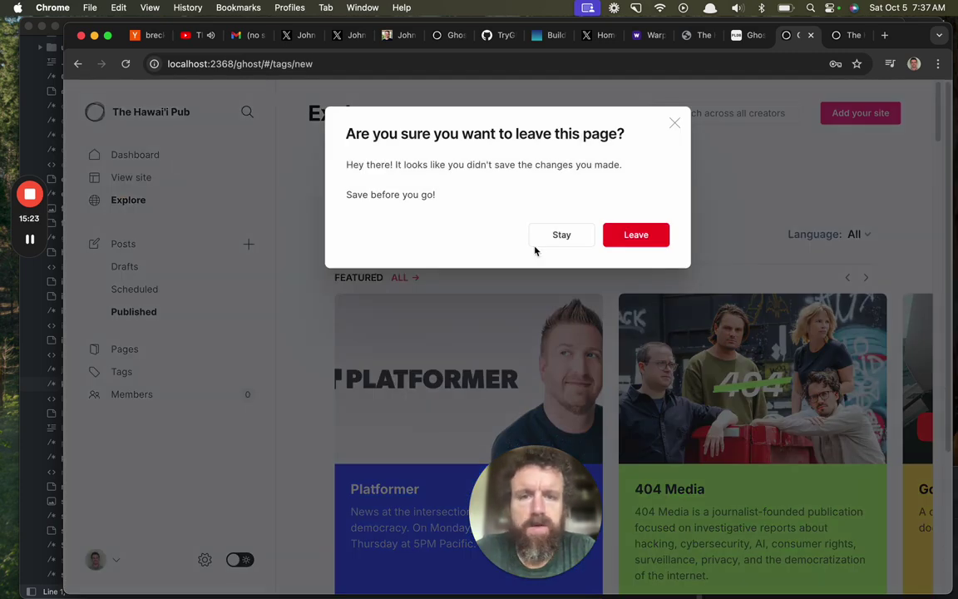
left_click(567, 237)
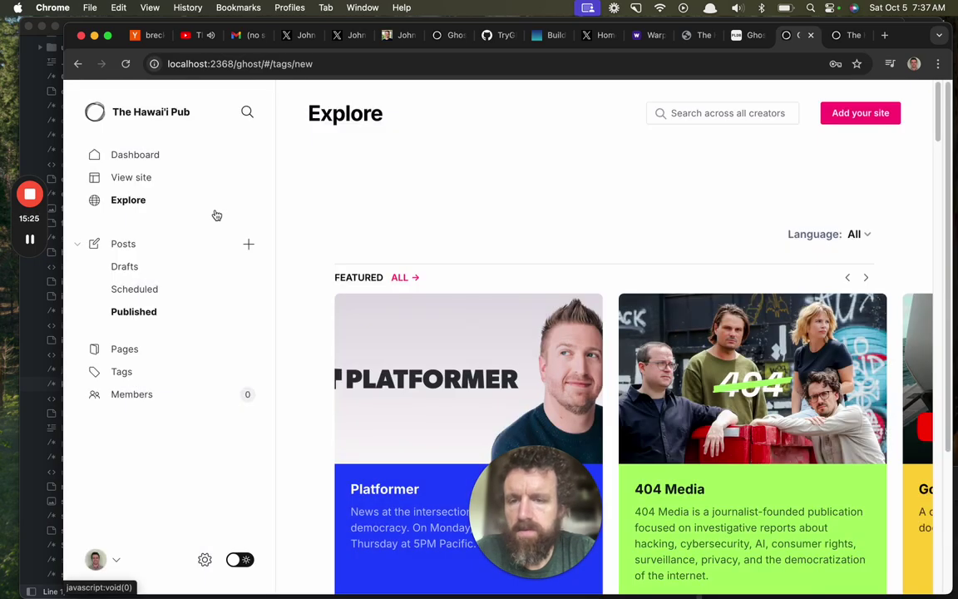
left_click(173, 160)
left_click(620, 233)
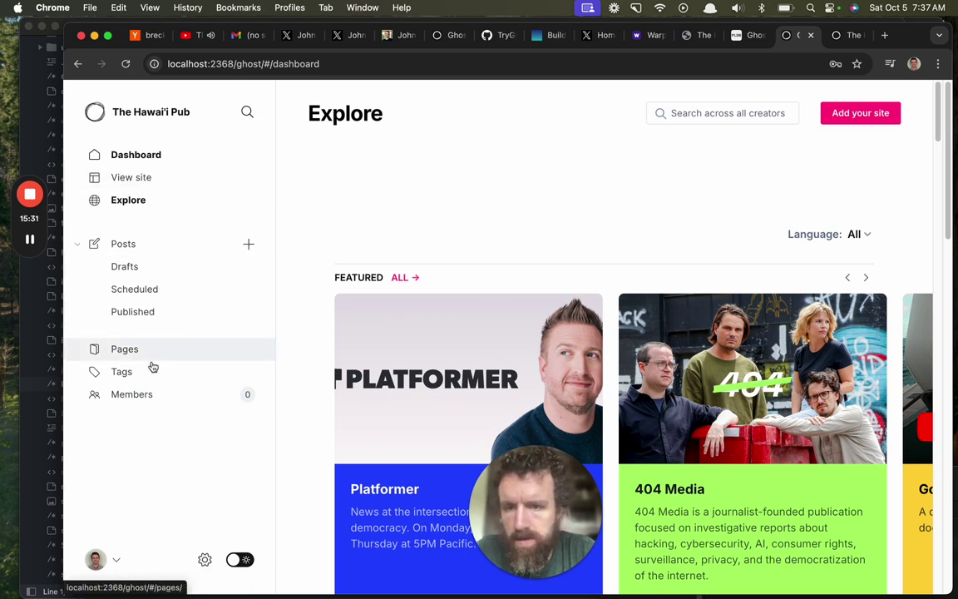
- Browse the account menu, site preview, Tags and Pages, then reload the admin home
left_click(121, 569)
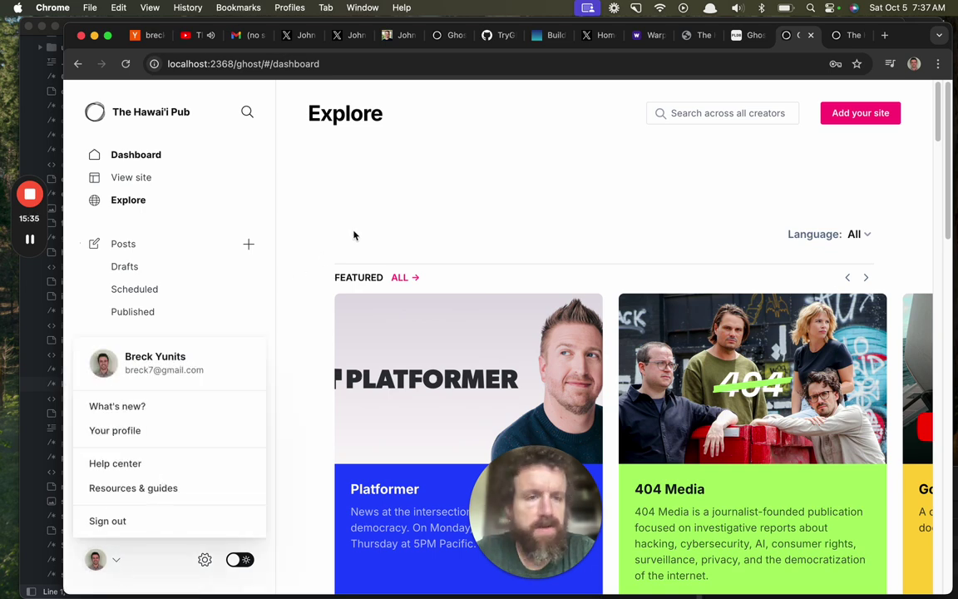
left_click(131, 143)
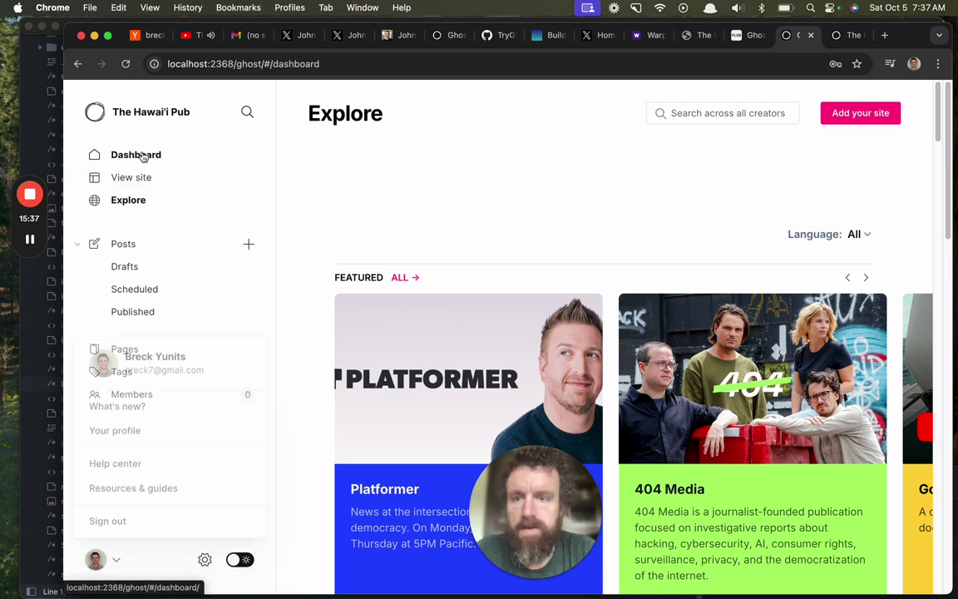
left_click(136, 184)
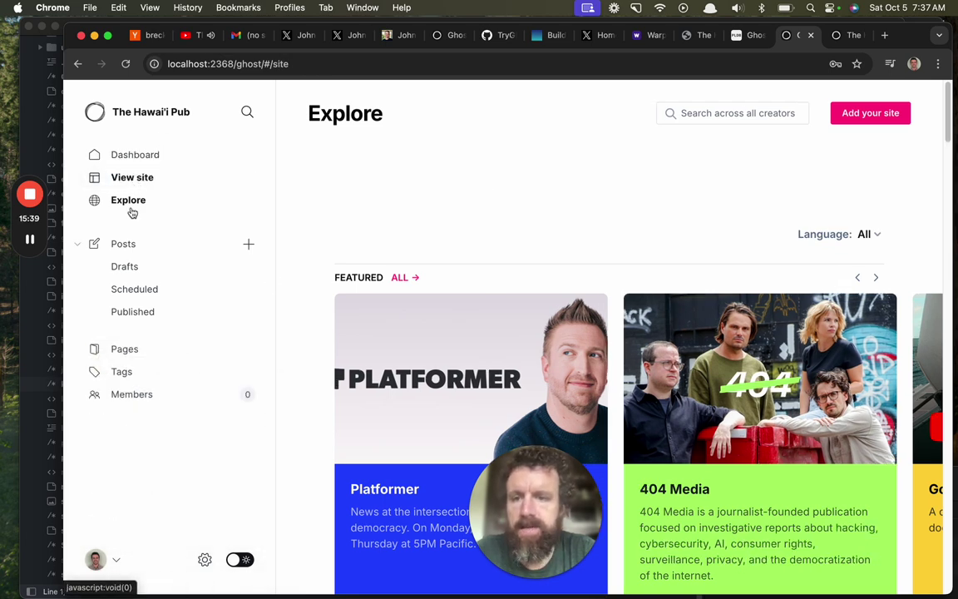
left_click(134, 373)
left_click(145, 351)
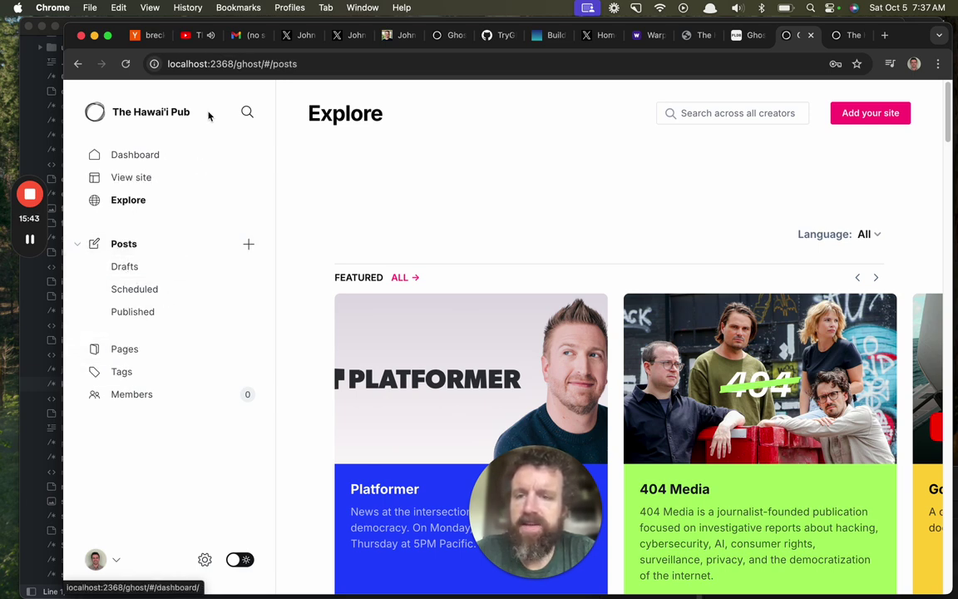
left_click(133, 165)
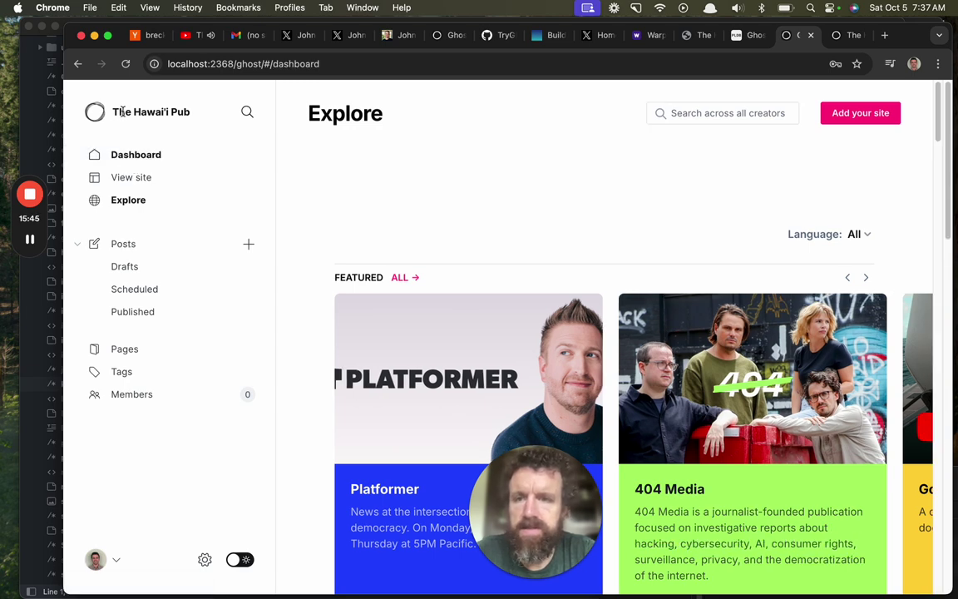
double_click(295, 63)
key("BackSpace")
key("Return")
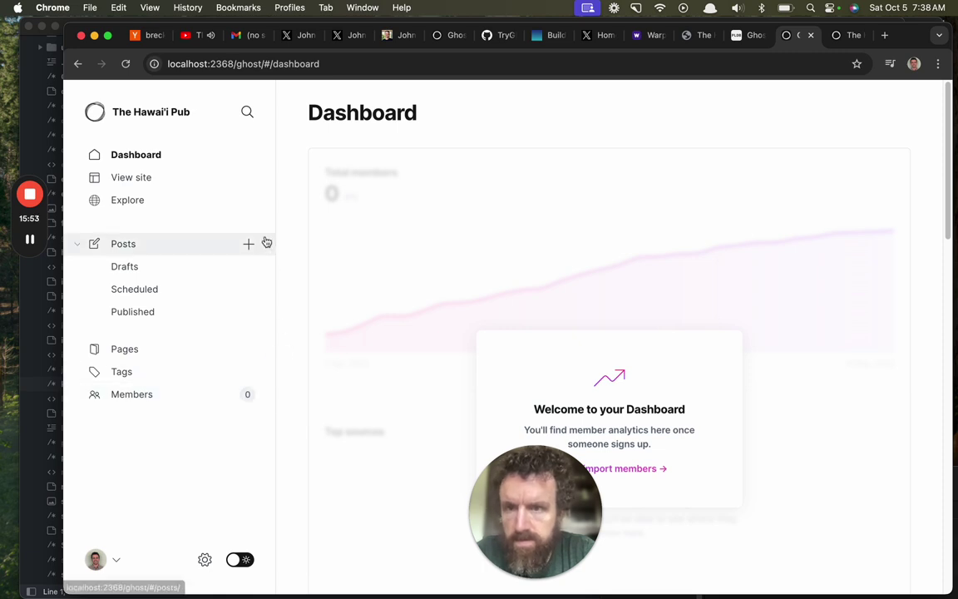
- Check the site preview and Explore, return to Dashboard, and close the PLDB Ghostscript tab
left_click(214, 184)
left_click(207, 197)
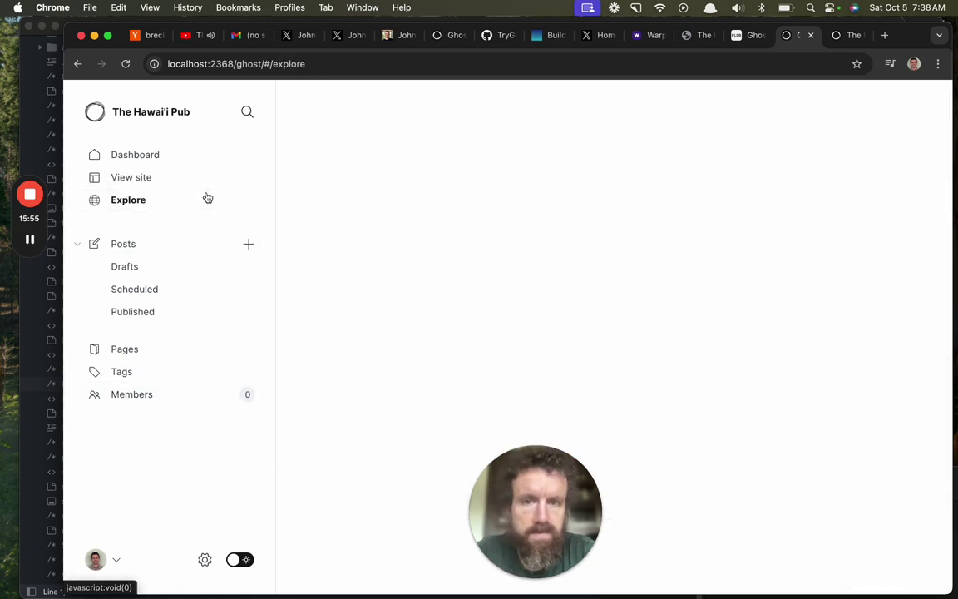
left_click(200, 160)
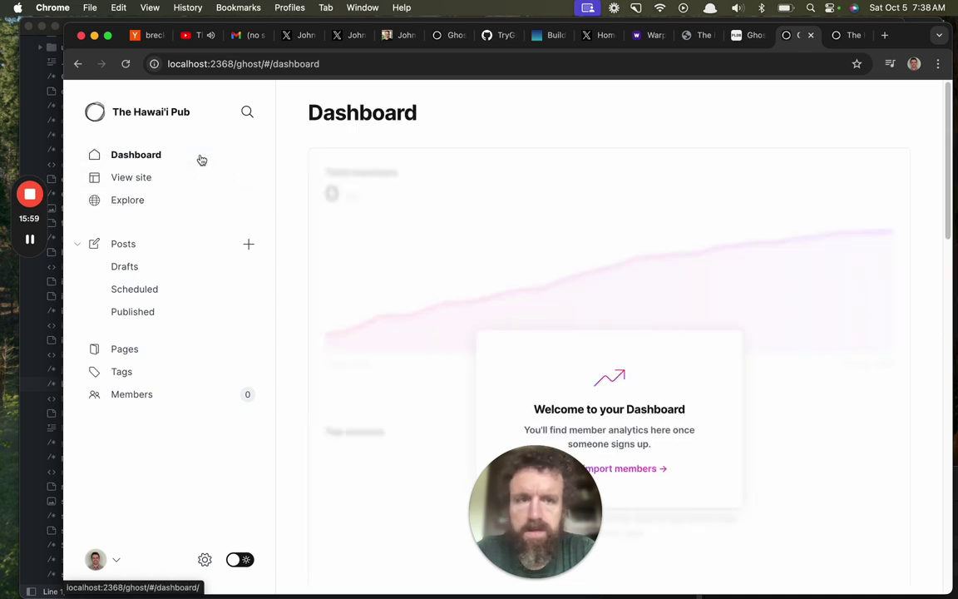
left_click(743, 40)
key("super+w")
key("super+w")
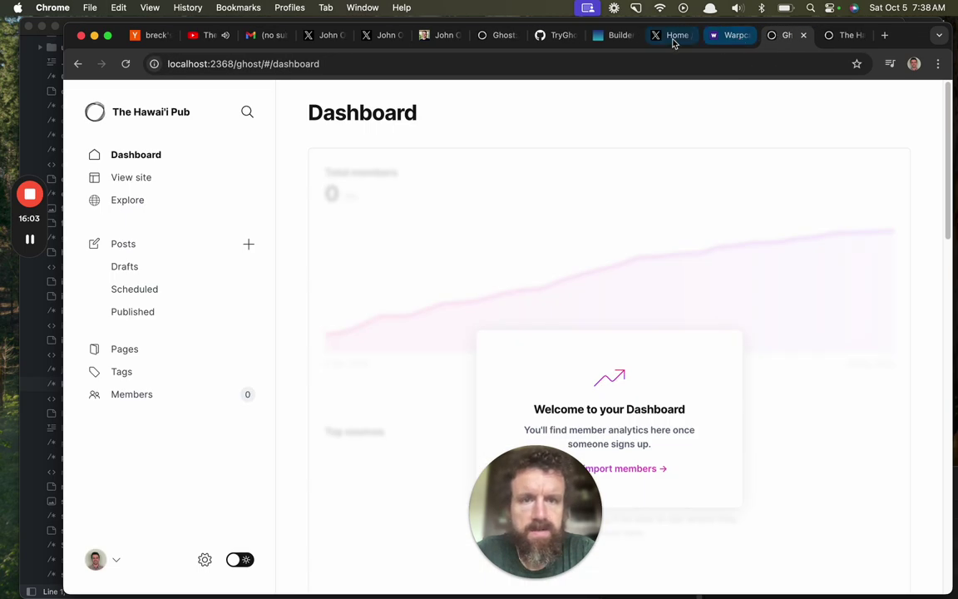
- Scroll the TryGhost/Ghost README down to Copyright & license, then back to the top
left_click(569, 37)
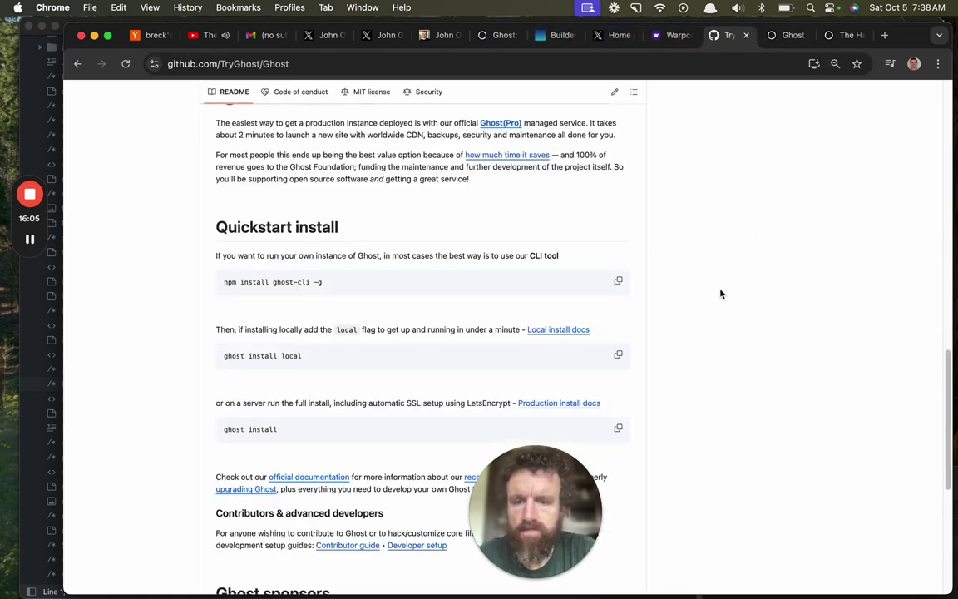
scroll(720, 293, "down", 5)
scroll(721, 293, "down", 2)
scroll(720, 293, "down", 2)
scroll(720, 292, "up", 1)
scroll(721, 293, "up", 15)
scroll(720, 292, "down", 15)
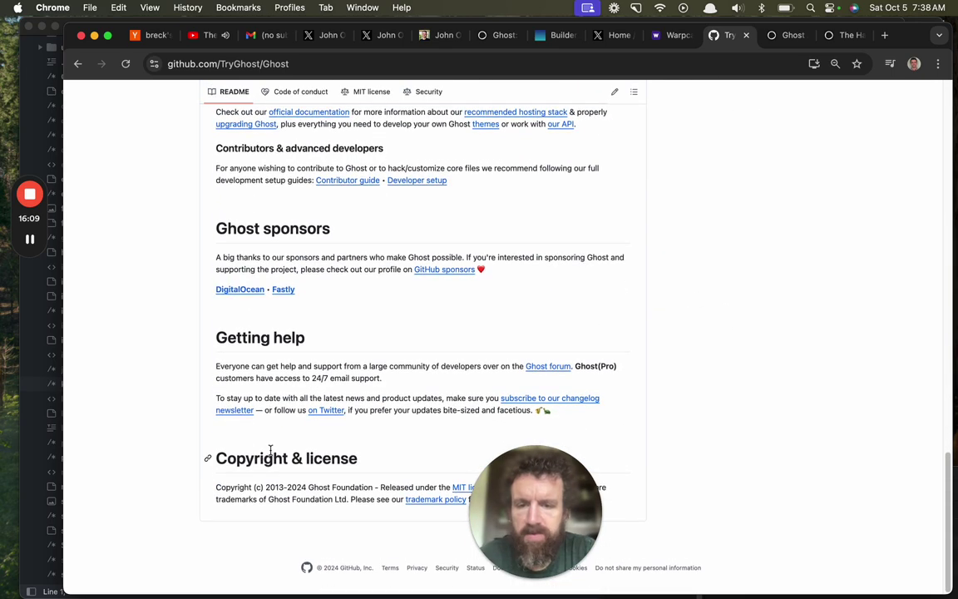
left_click_drag(525, 519, 766, 491)
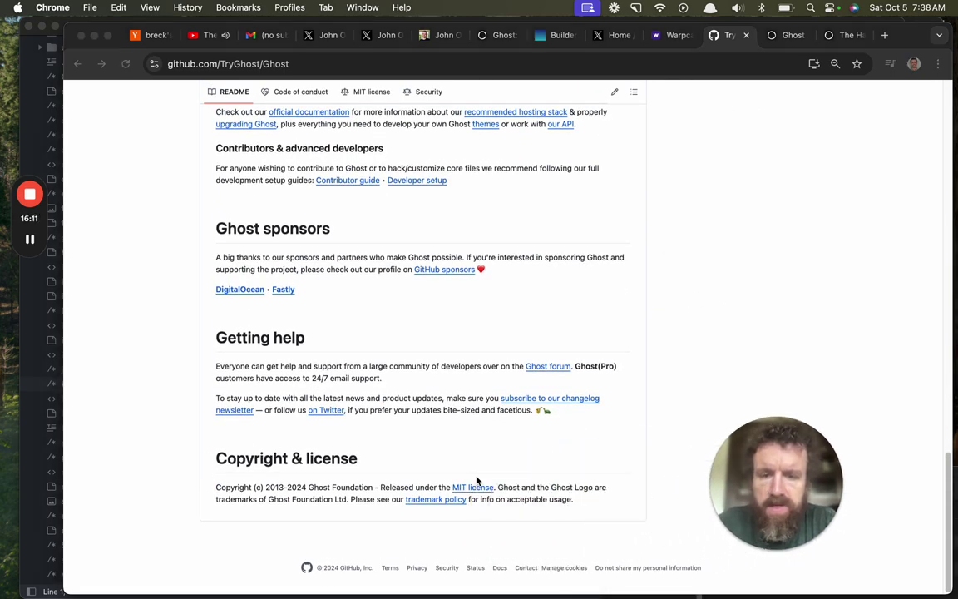
scroll(697, 371, "up", 3)
scroll(697, 370, "up", 15)
scroll(698, 369, "down", 1)
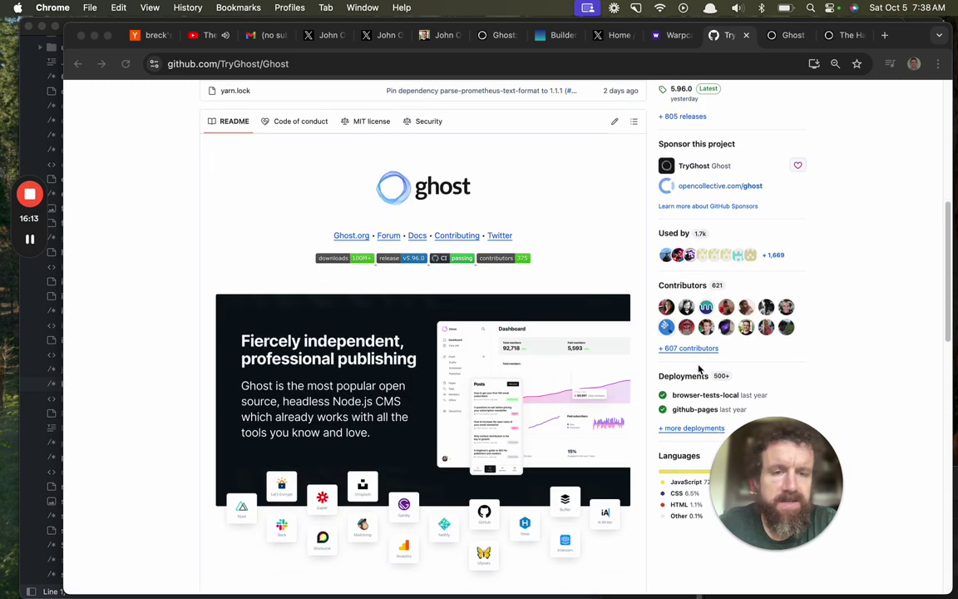
scroll(699, 370, "down", 1)
scroll(699, 369, "up", 1)
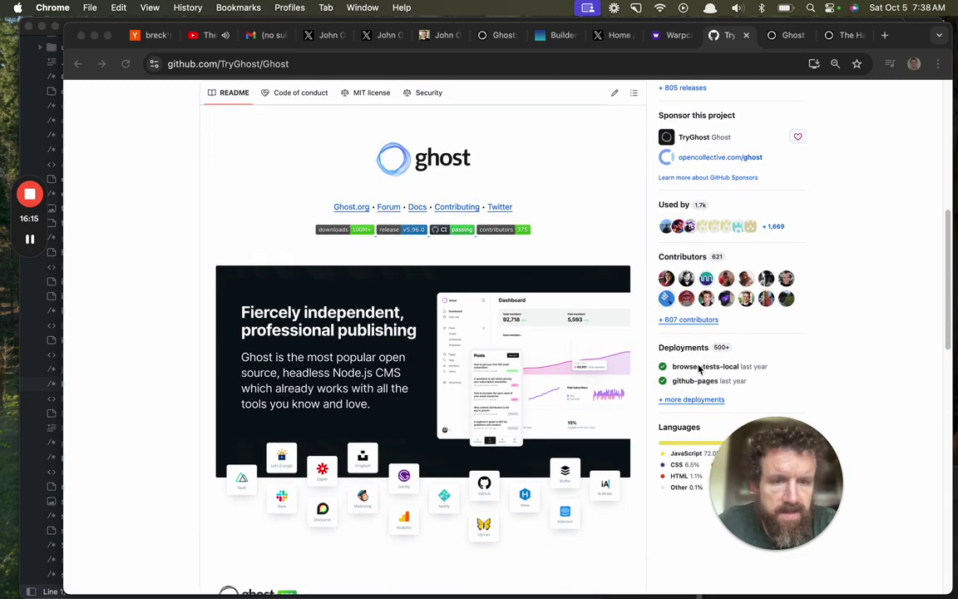
scroll(699, 369, "down", 3)
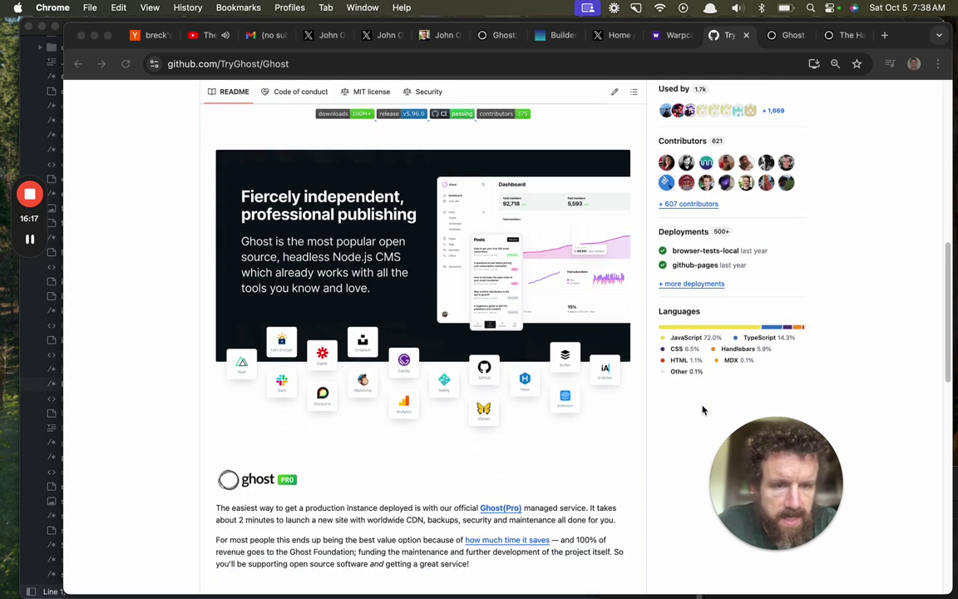
scroll(702, 407, "up", 3)
scroll(537, 382, "up", 2)
scroll(537, 382, "up", 3)
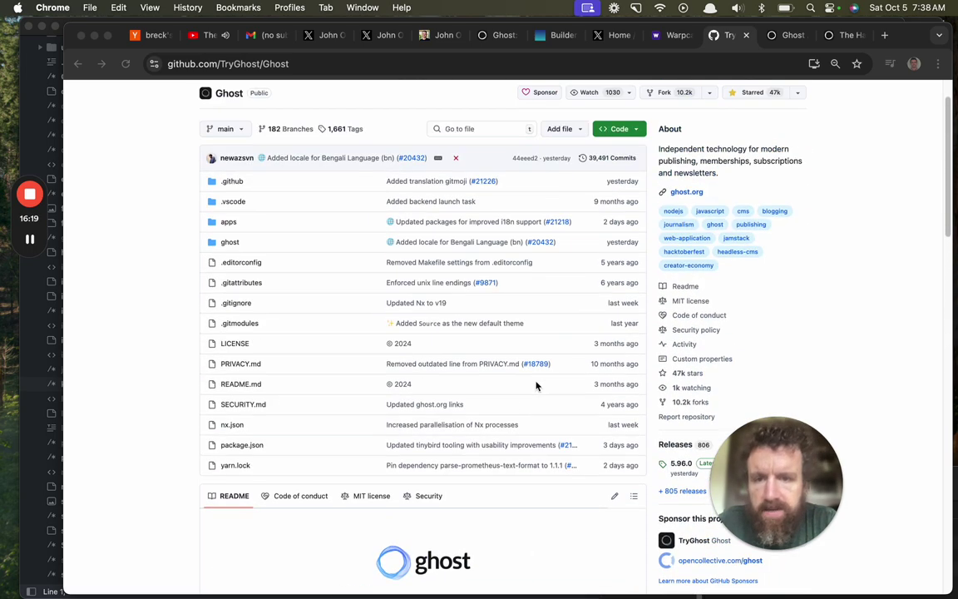
scroll(537, 385, "up", 1)
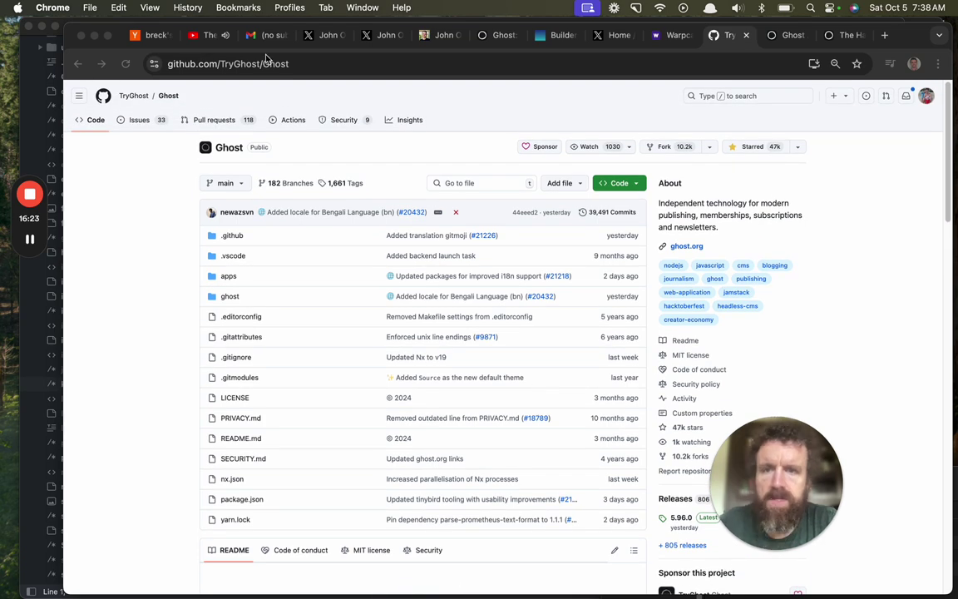
- Clone the copied TryGhost/Ghost URL with git clone in a new Terminal window
left_click(264, 62)
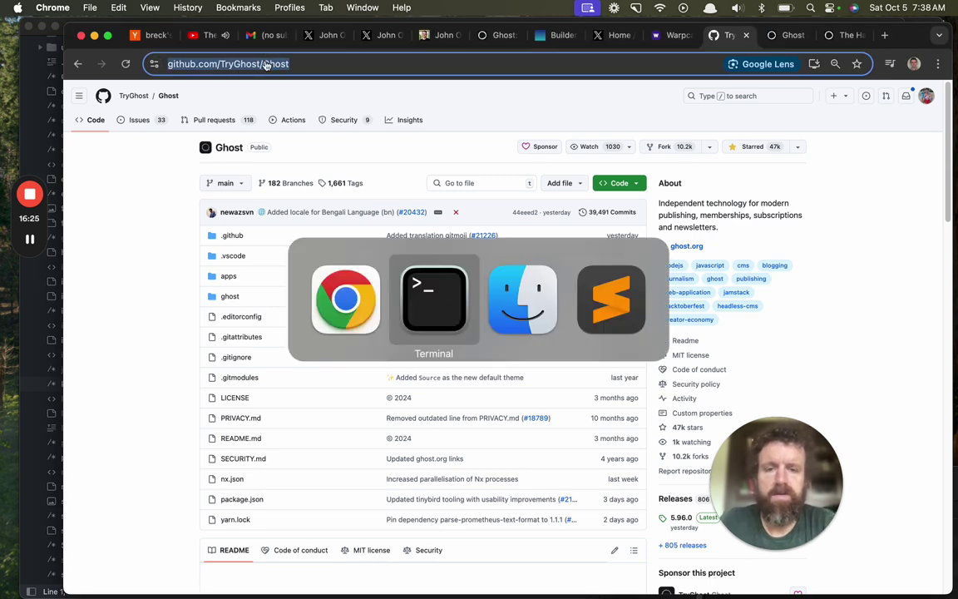
key("super+Tab")
key("super+n")
type("git clone")
type("https://github.com/TryGhost/Ghost")
key("Return")
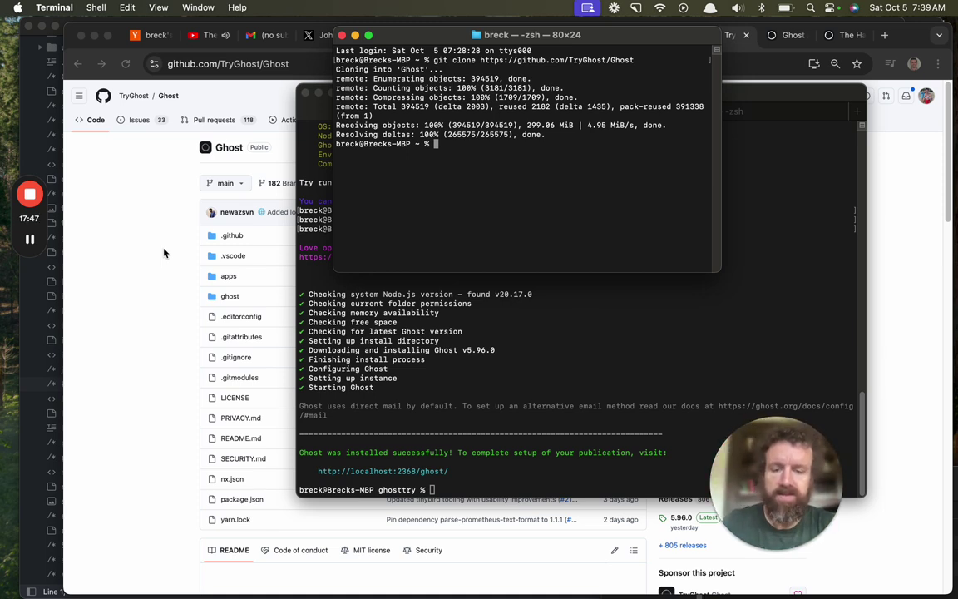
- Enter the Ghost folder, check git status, and open it in Sublime Text with 'subl .'
type("cd Ghost")
key("Return")
type("gs")
key("Return")
type("subl .")
key("Return")
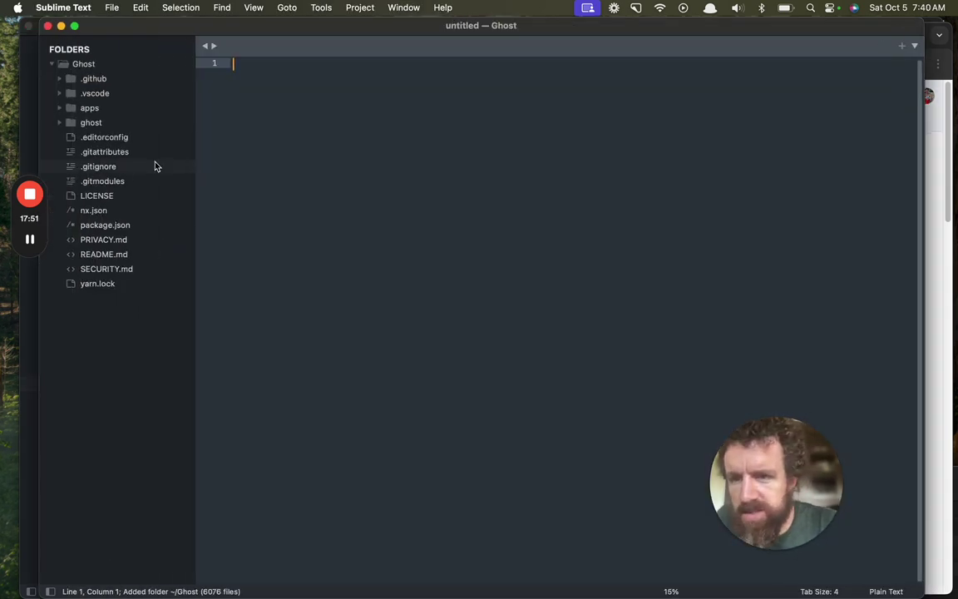
- View README.md and LICENSE from the Ghost sidebar, then switch back to Chrome
left_click(143, 254)
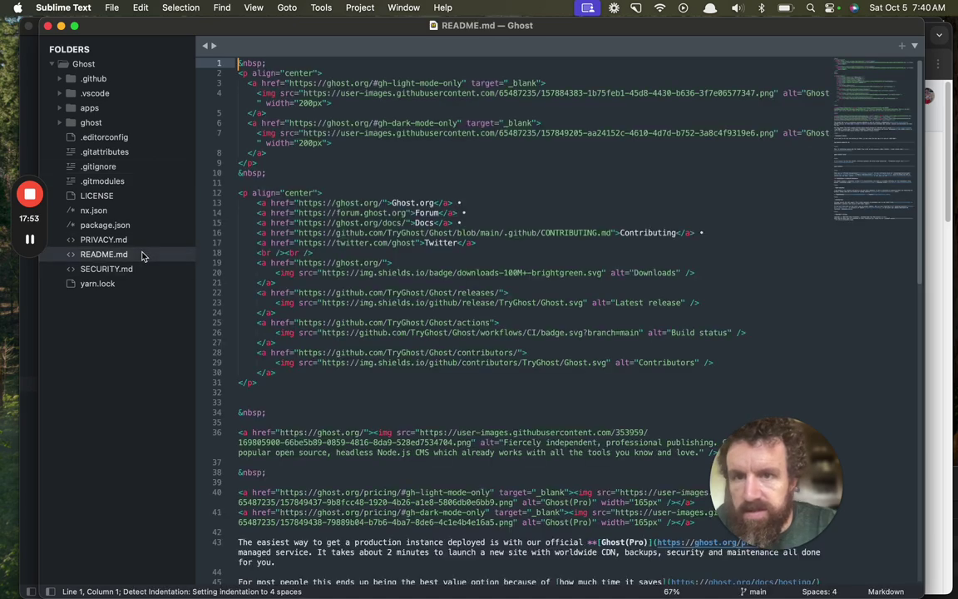
left_click(136, 197)
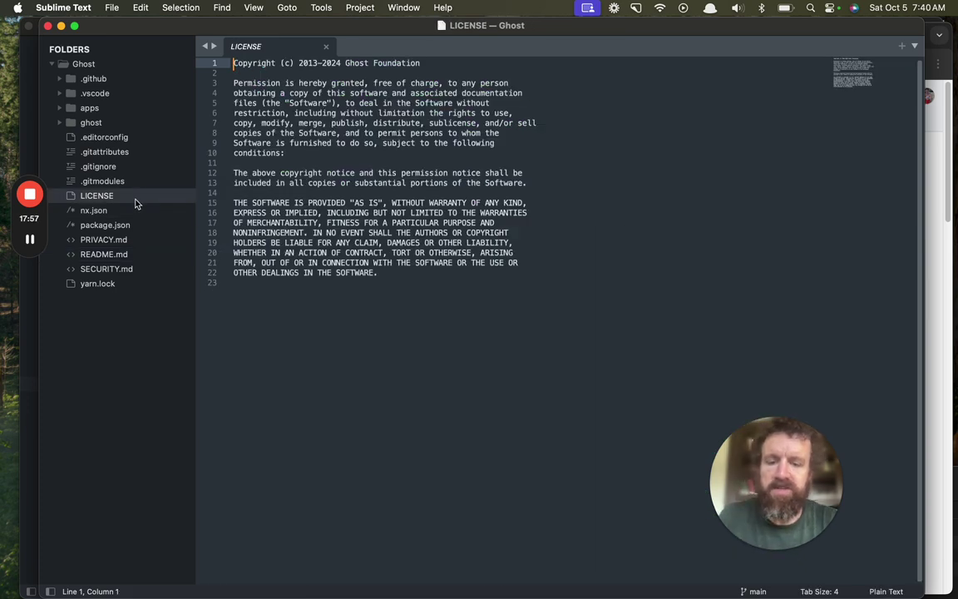
key("super+Tab")
key("super+Tab")
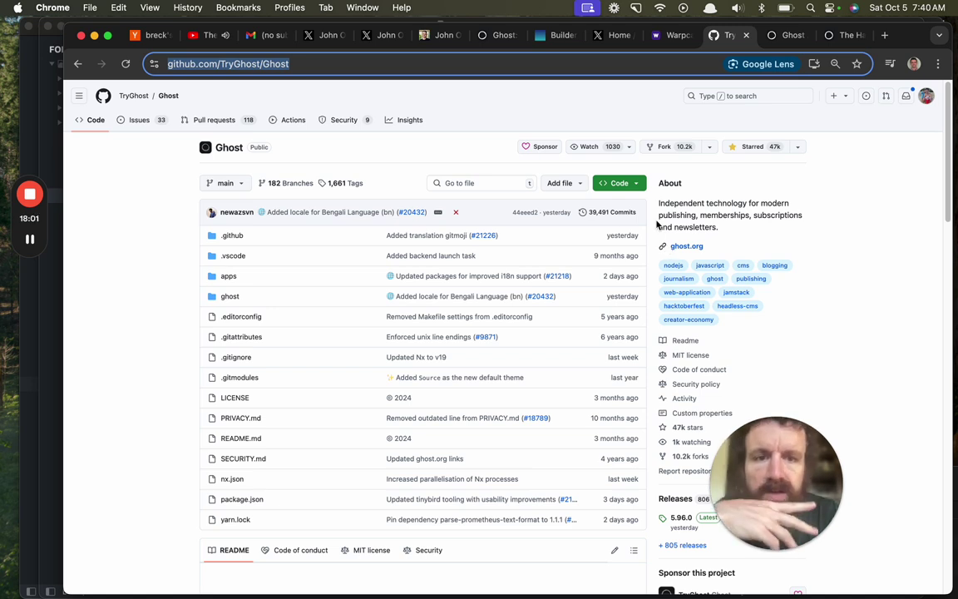
- Fork the Ghost repository to the personal account and open SQLite's LICENSE.md page
left_click(665, 148)
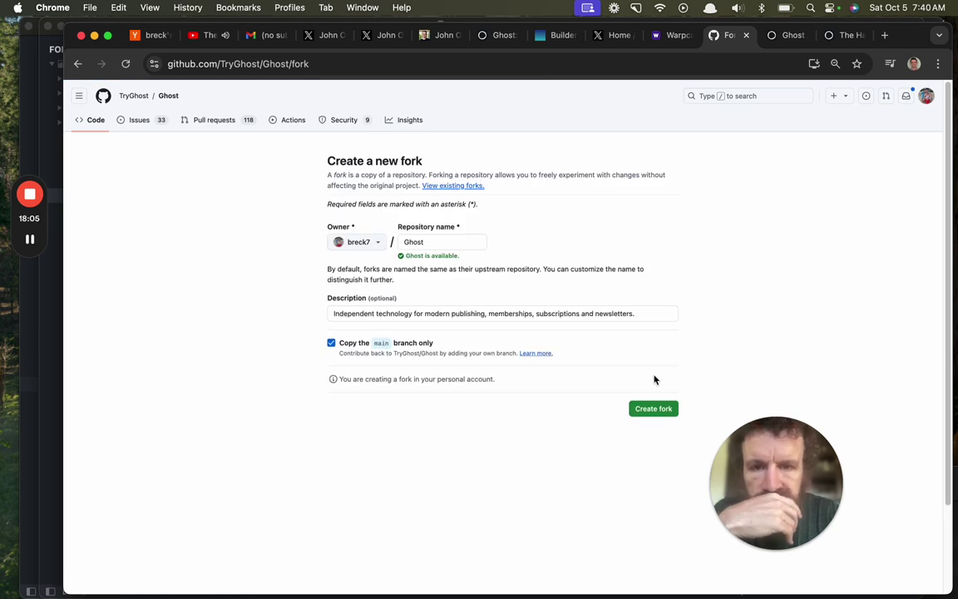
left_click(655, 408)
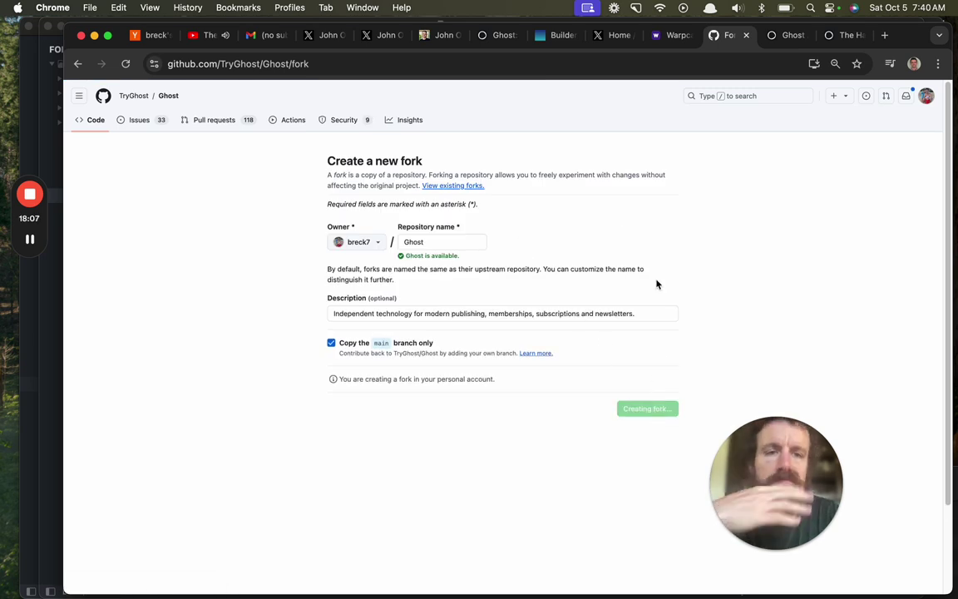
key("super+t")
type("sqlite source code")
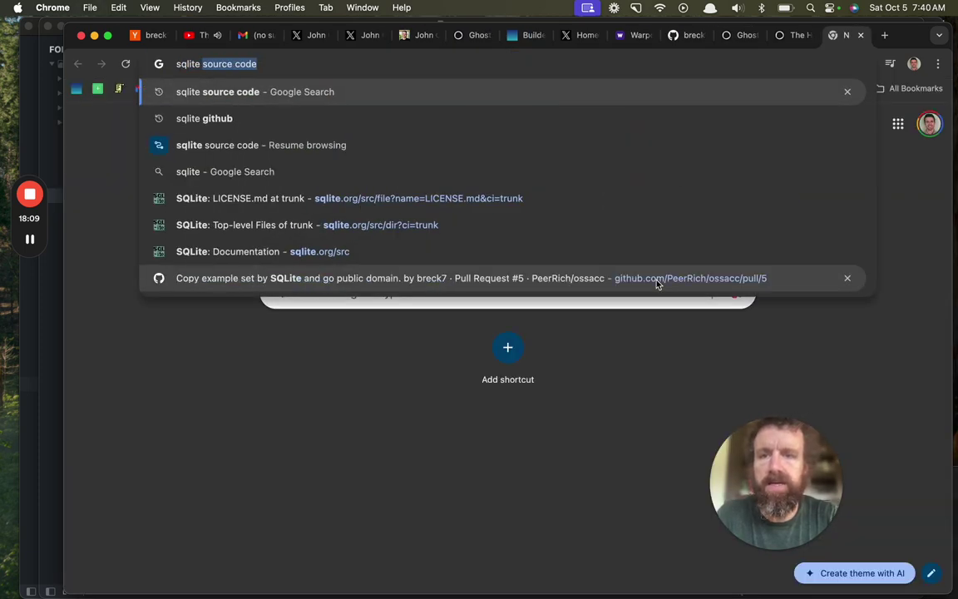
key("Down")
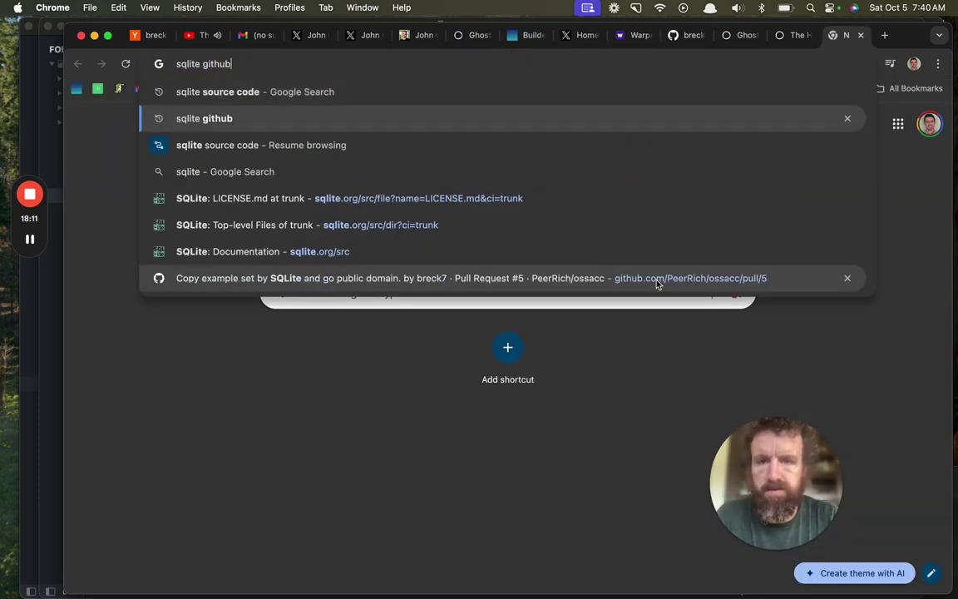
key("Down")
key("Down")
key("Down")
key("Return")
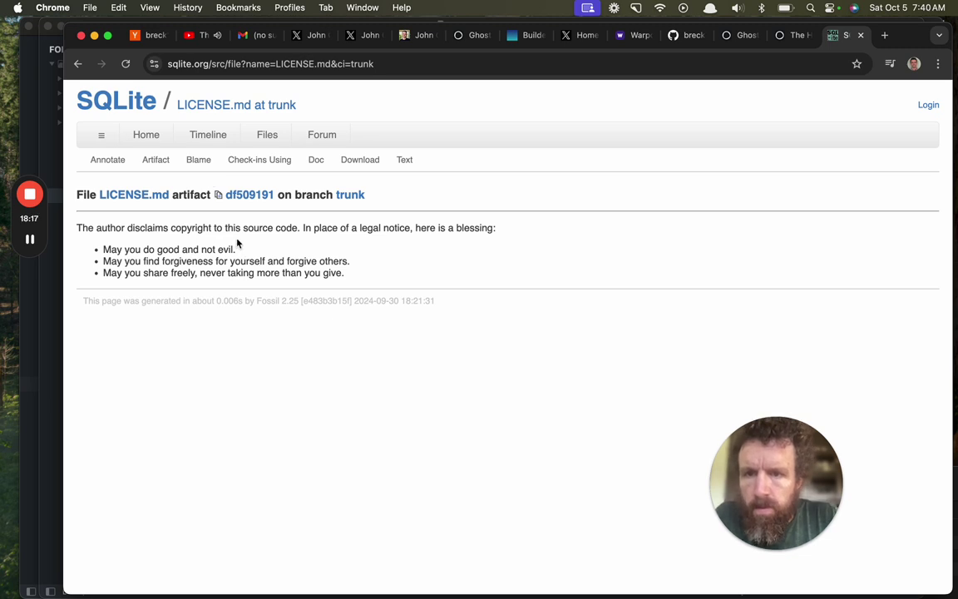
- Check the license file's history, then select the public-domain blessing text
left_click(143, 198)
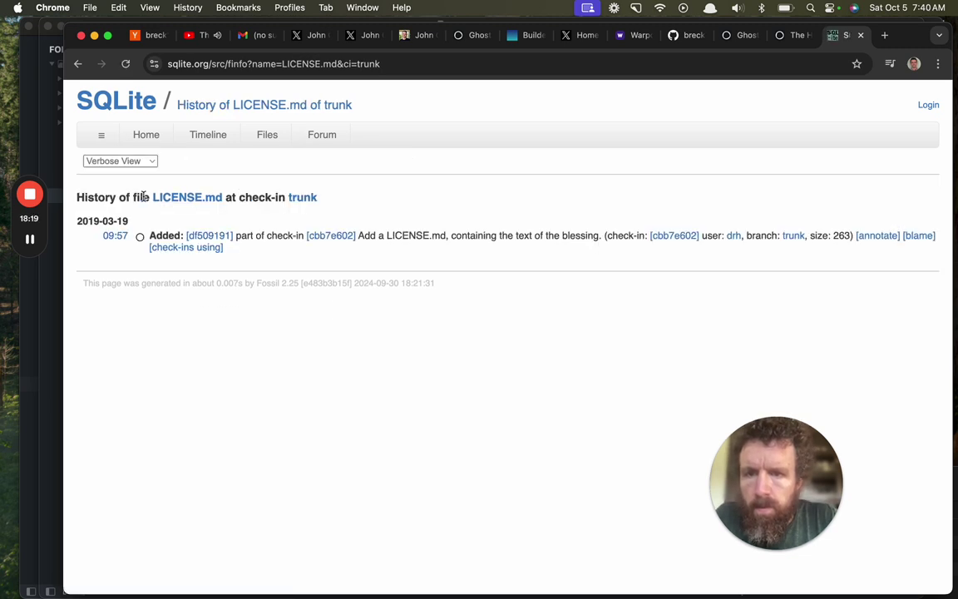
left_click(78, 64)
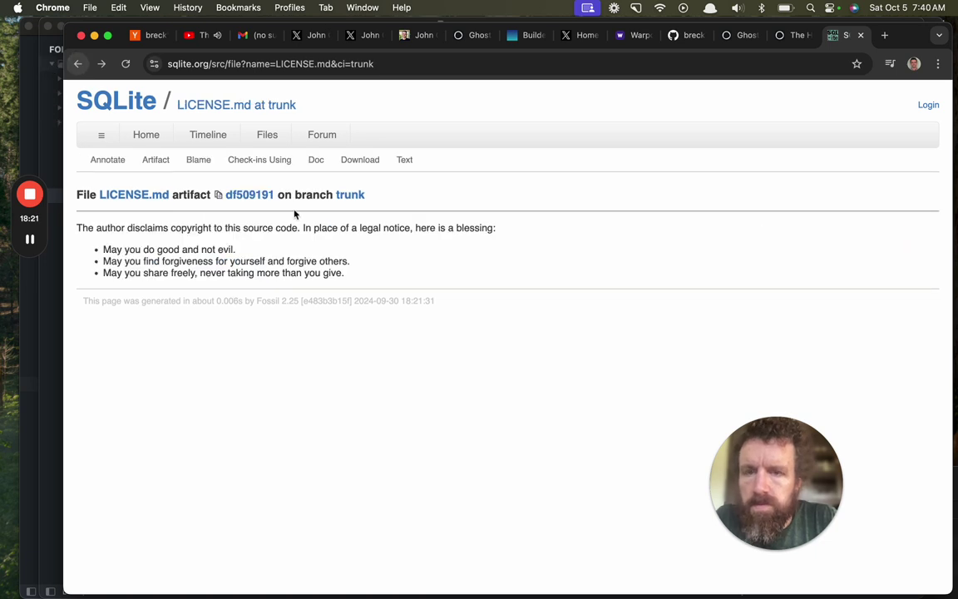
double_click(358, 281)
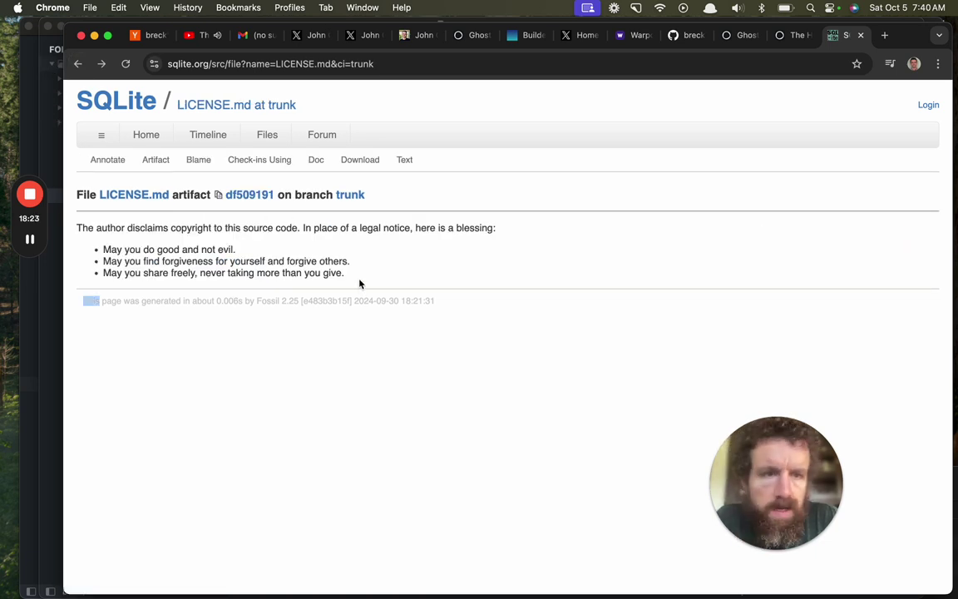
mouse_move(358, 280)
left_mouse_down()
mouse_move(143, 249)
mouse_move(83, 224)
left_mouse_up()
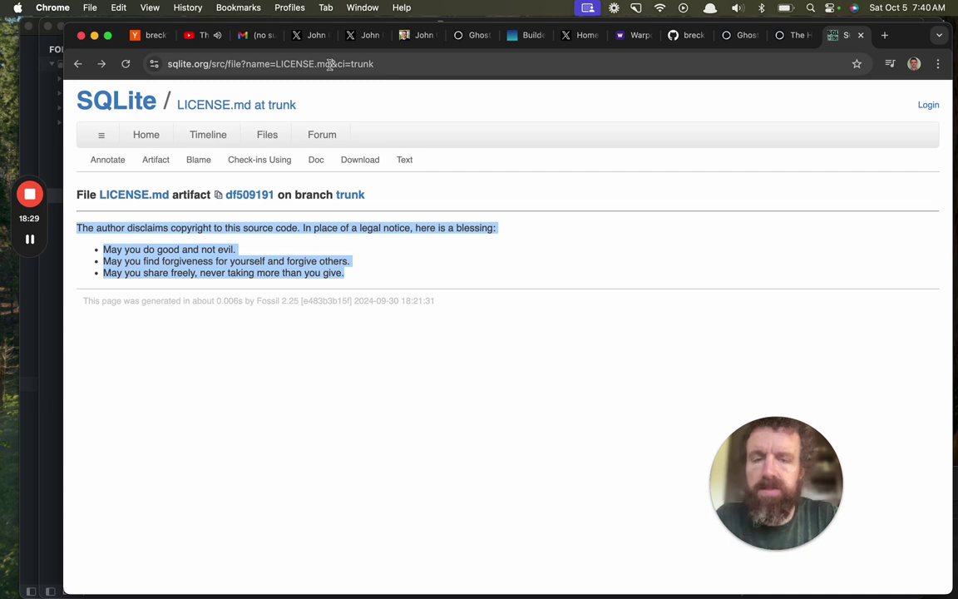
- Search 'sqlite github mirror' and select all of sqlite/sqlite's raw LICENSE.md text
key("super+t")
type("sq")
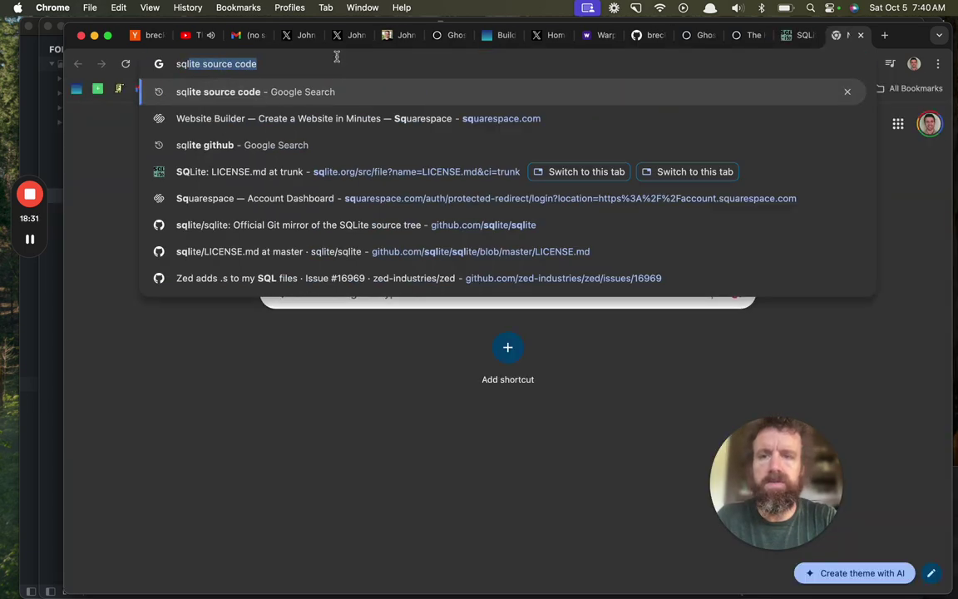
type("lite github mirror")
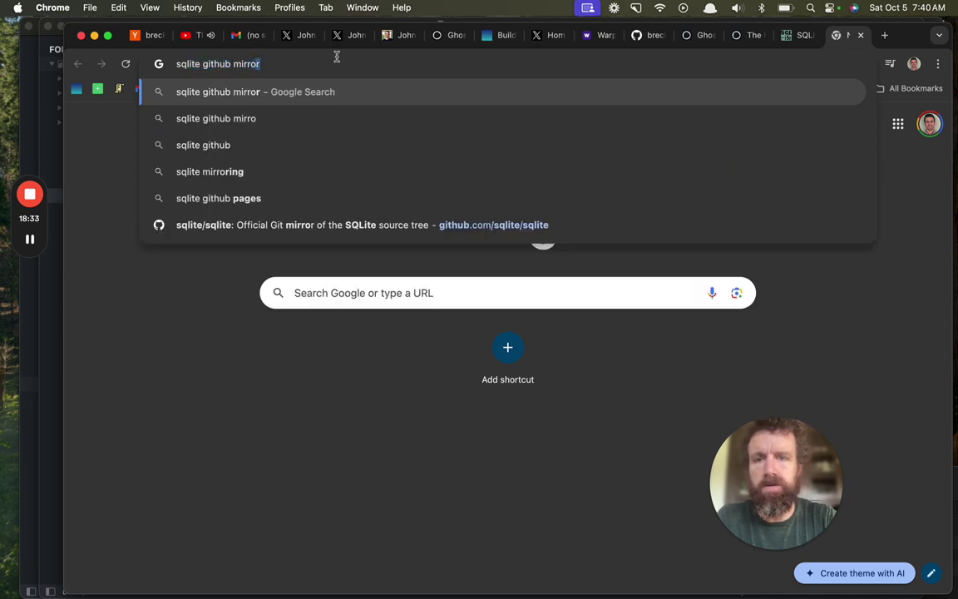
key("Return")
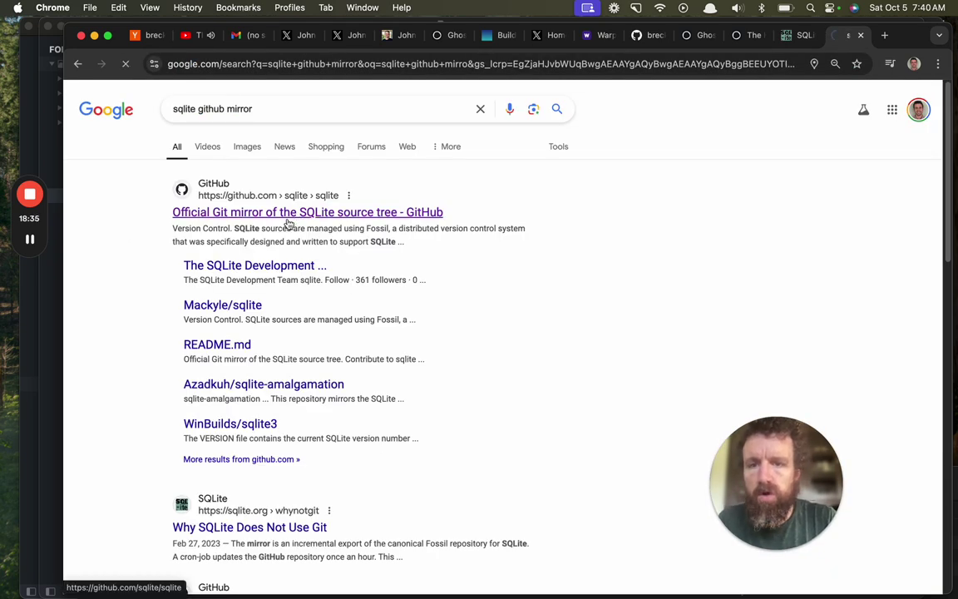
left_click(293, 215)
scroll(242, 374, "down", 3)
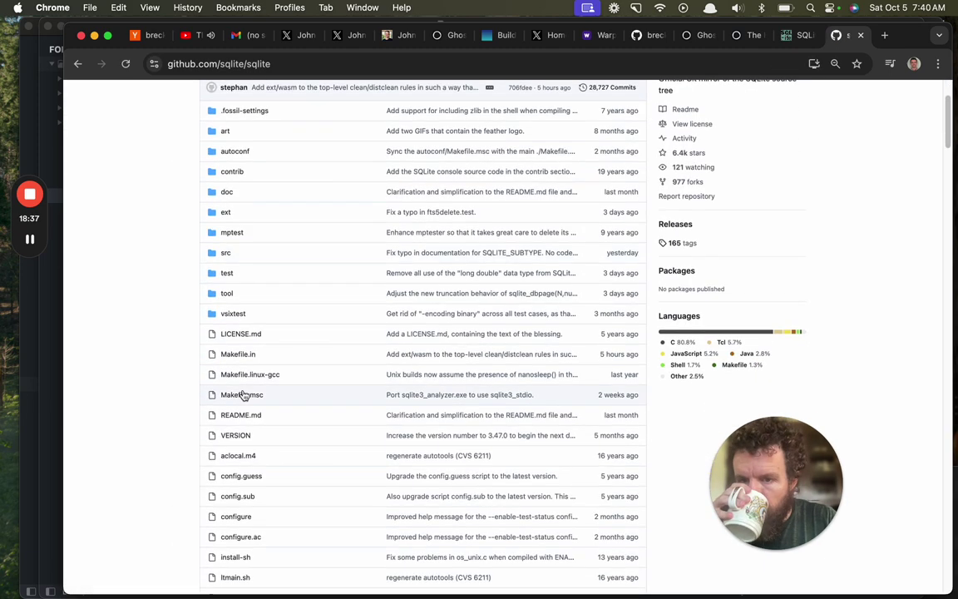
left_click(241, 334)
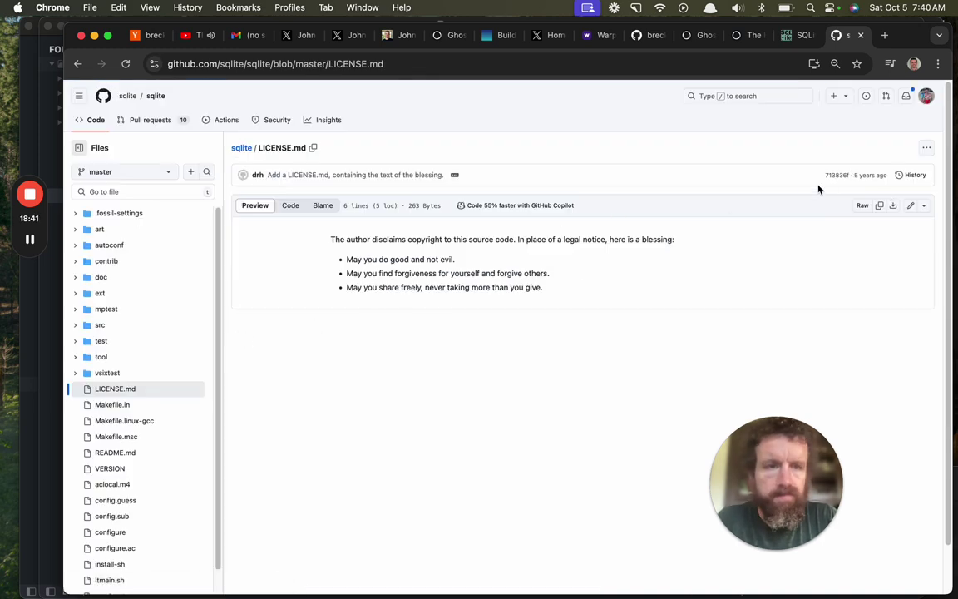
left_click(865, 207)
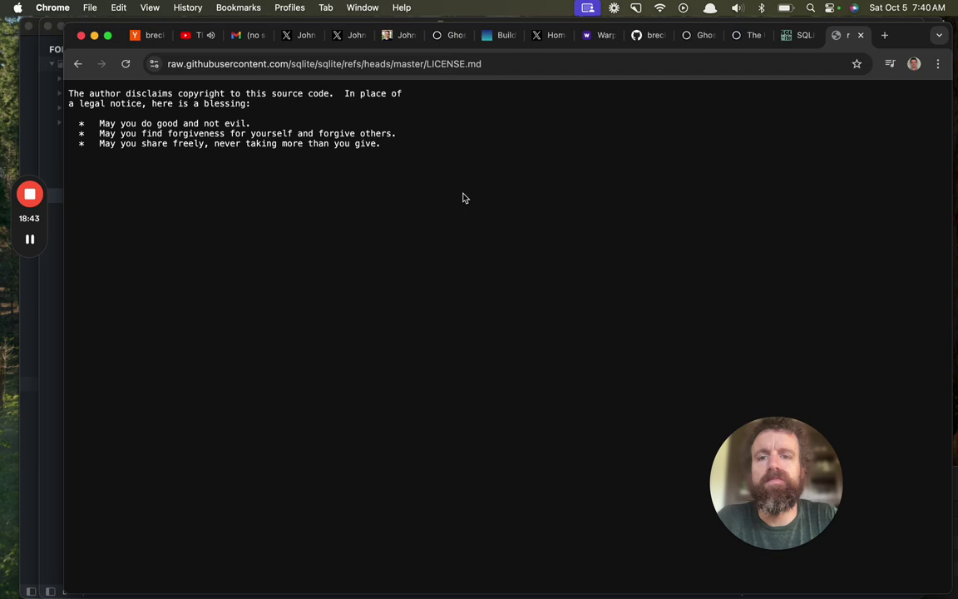
key("super+a")
key("super+c")
left_click(792, 37)
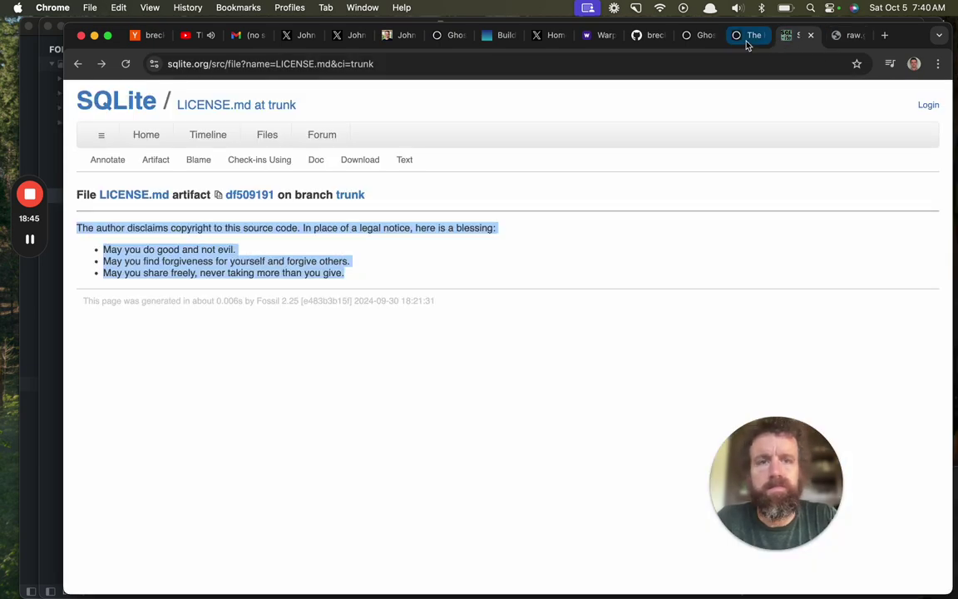
- Replace the fork's MIT LICENSE text with the pasted SQLite blessing
left_click(747, 40)
left_click(703, 35)
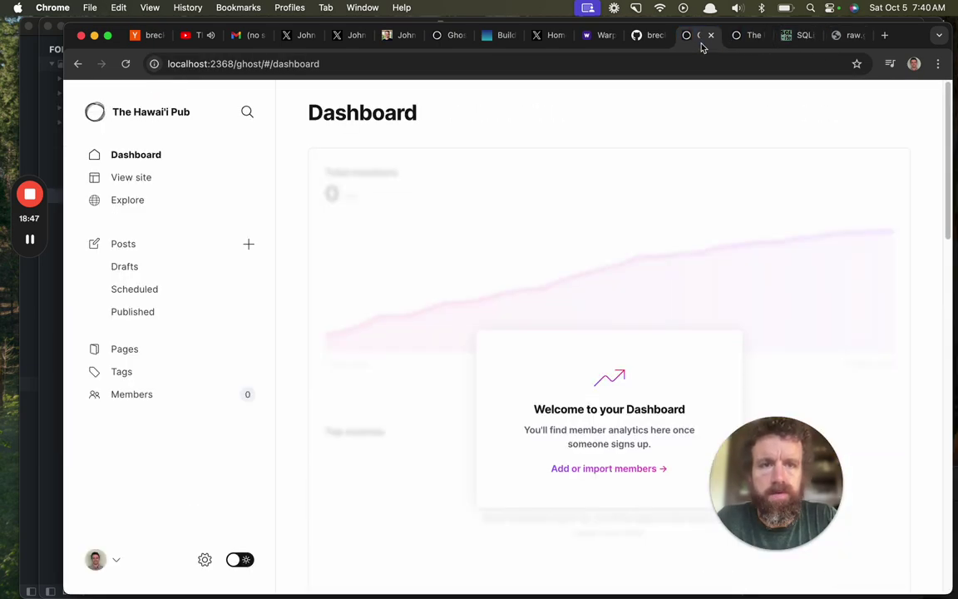
left_click(649, 35)
scroll(499, 183, "down", 2)
scroll(333, 207, "down", 4)
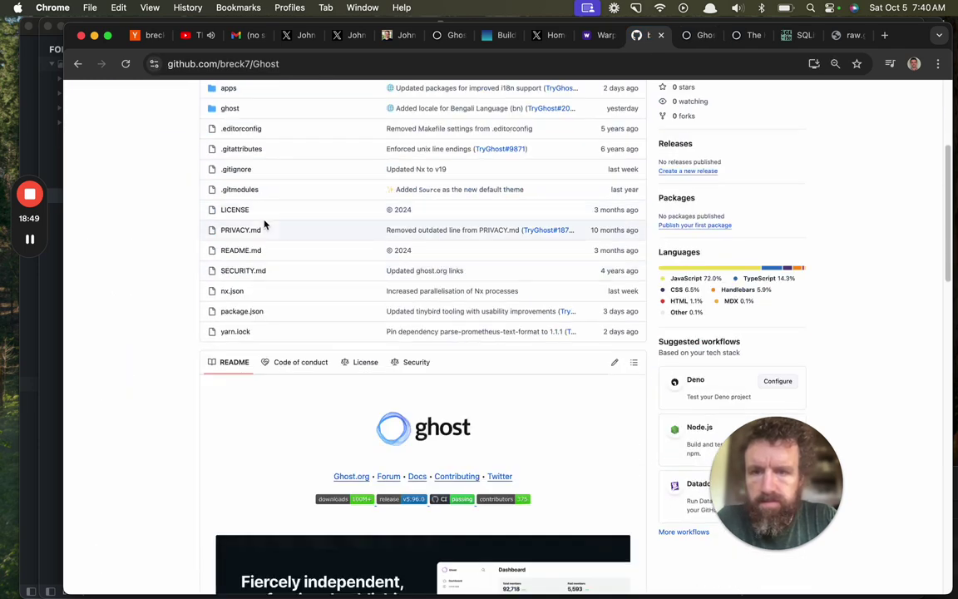
left_click(238, 209)
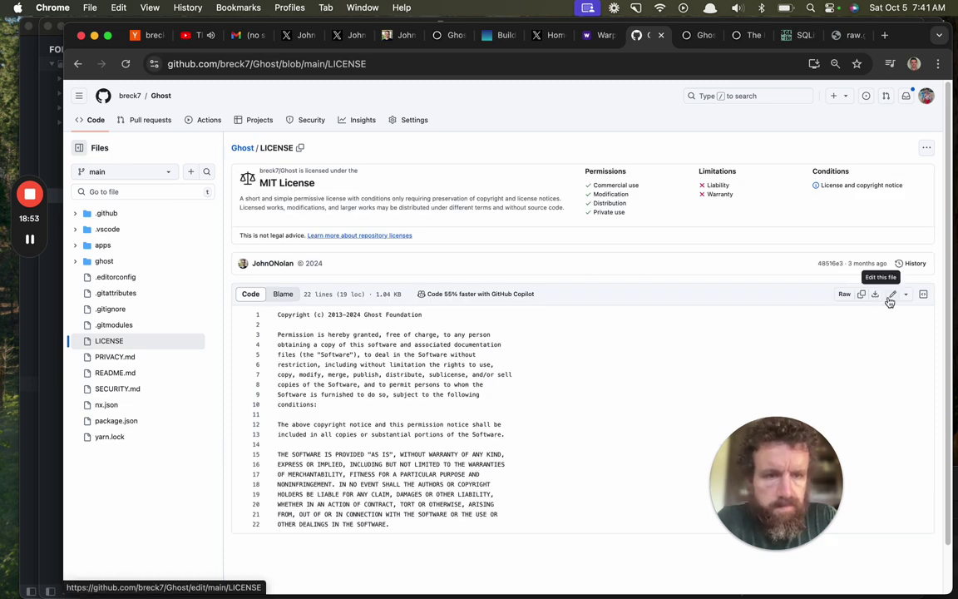
left_click(891, 297)
key("super+a")
key("super+v")
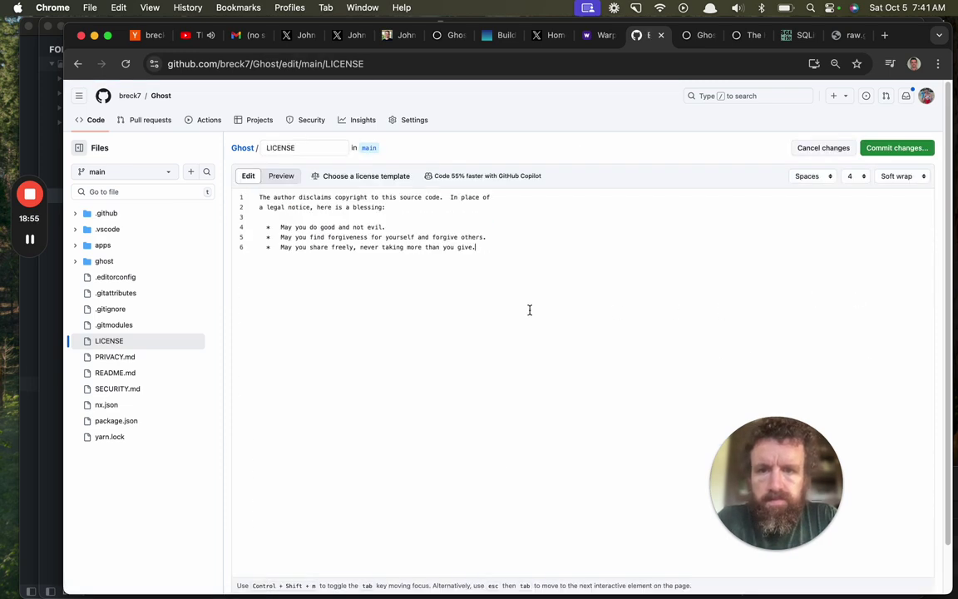
- Commit the license change to main with the message 'Copy LICENSE from SQLite'
left_click(915, 149)
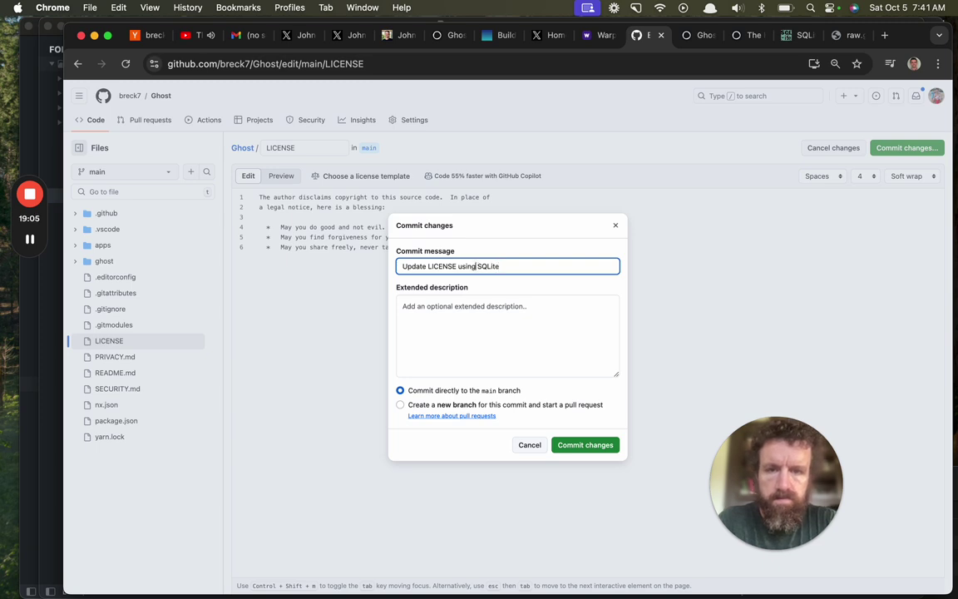
key("alt+BackSpace")
type("Switch")
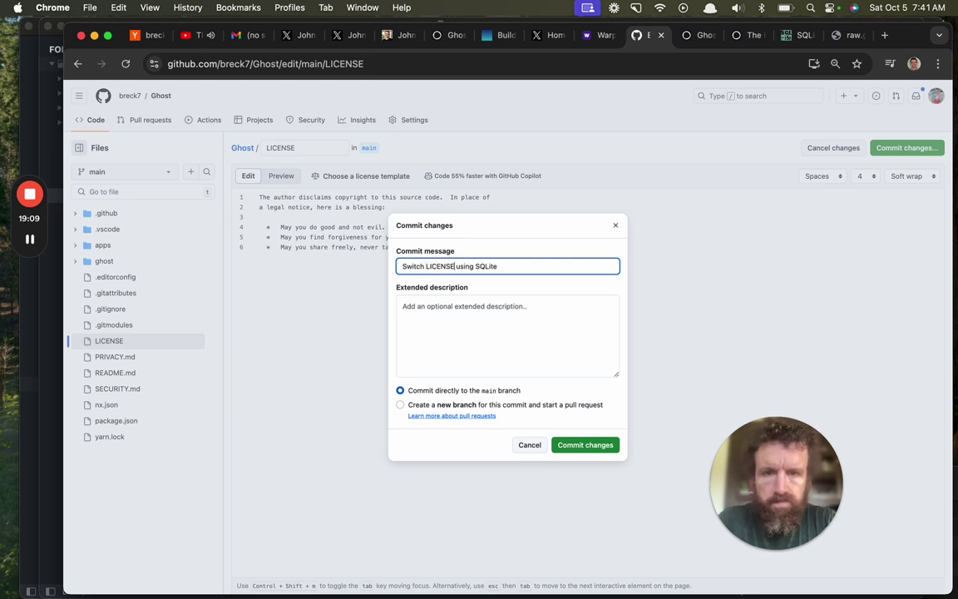
key("alt+Delete")
type("to")
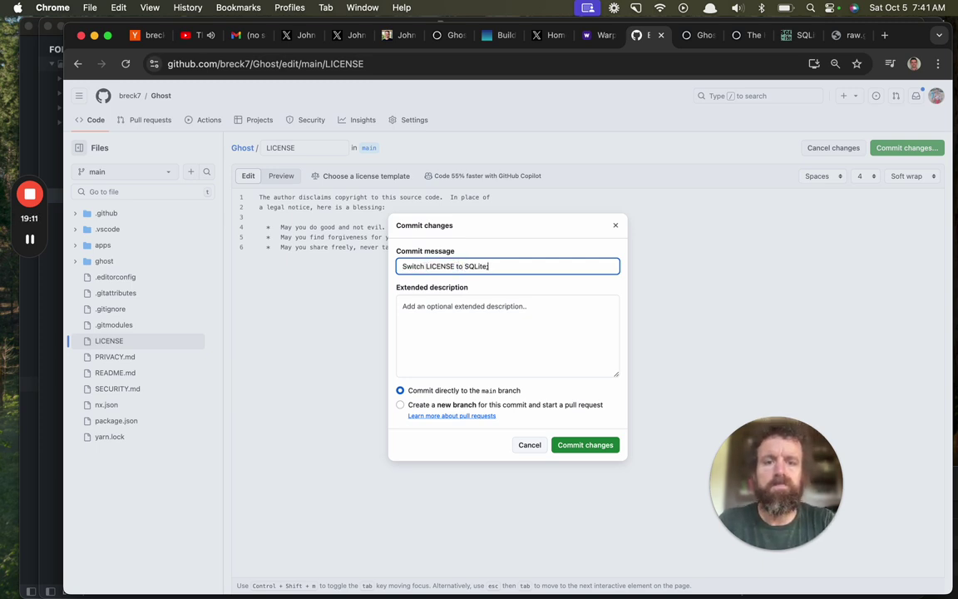
key("BackSpace")
key("BackSpace")
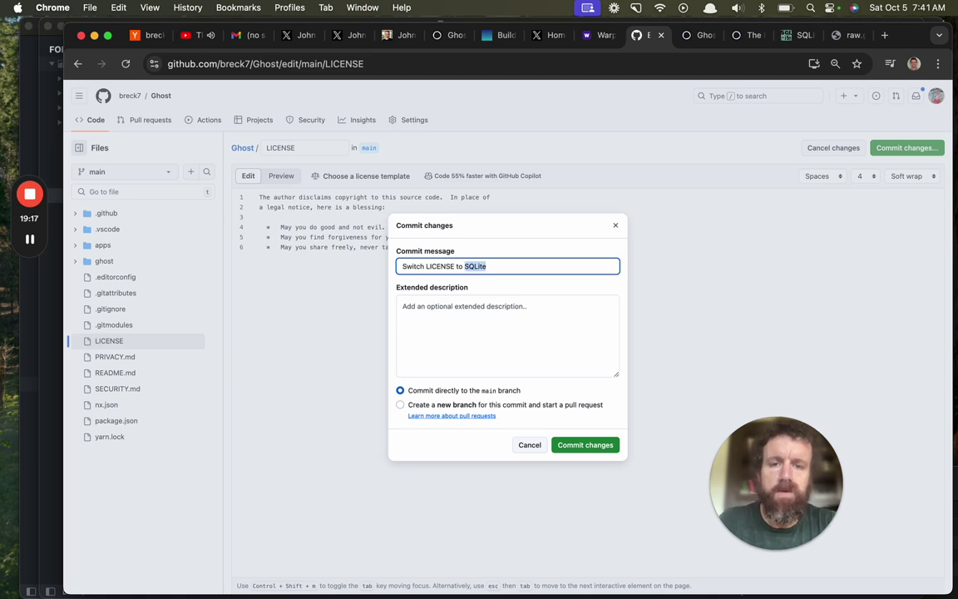
key("super+Left")
key("shift+alt+Right")
type("Copy")
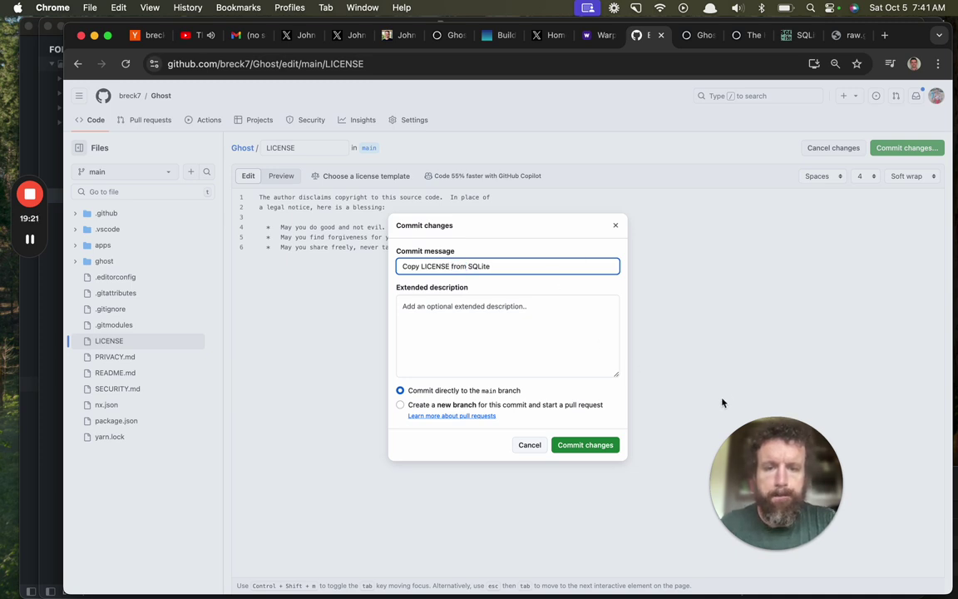
left_click(613, 452)
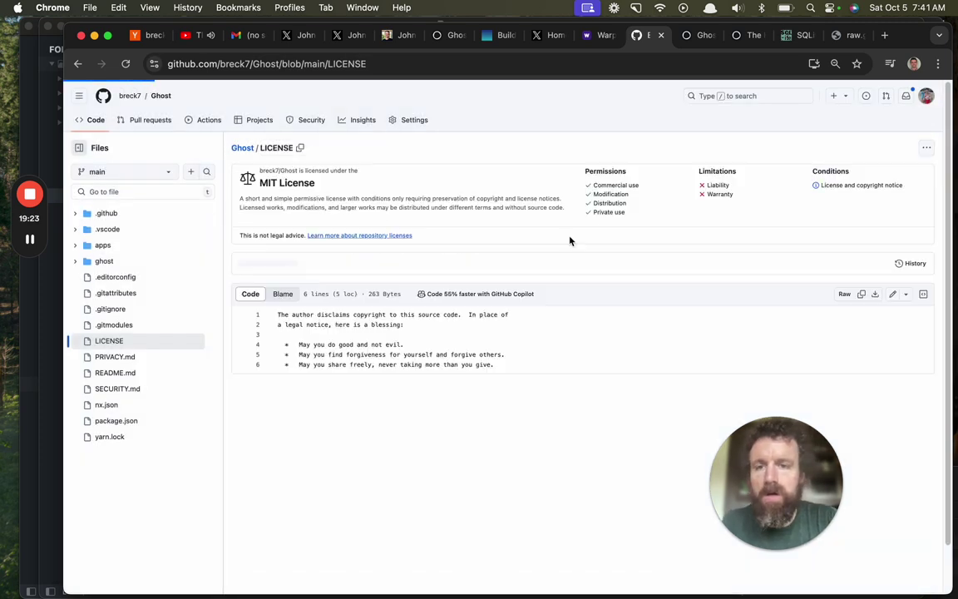
- Delete the "license": "MIT" line from the fork's package.json
left_click(159, 104)
scroll(366, 218, "down", 10)
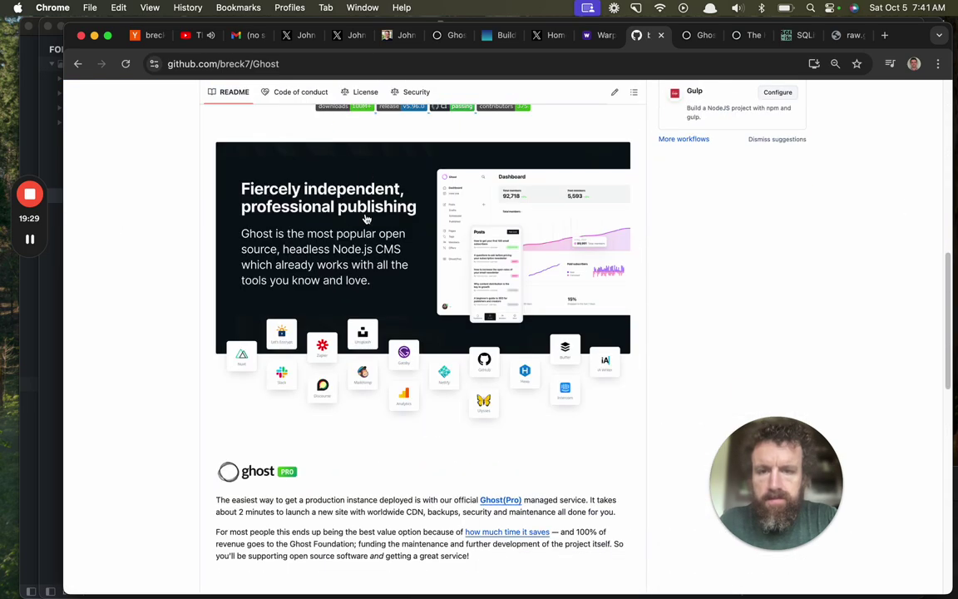
scroll(366, 218, "up", 10)
scroll(366, 218, "down", 3)
scroll(366, 218, "down", 1)
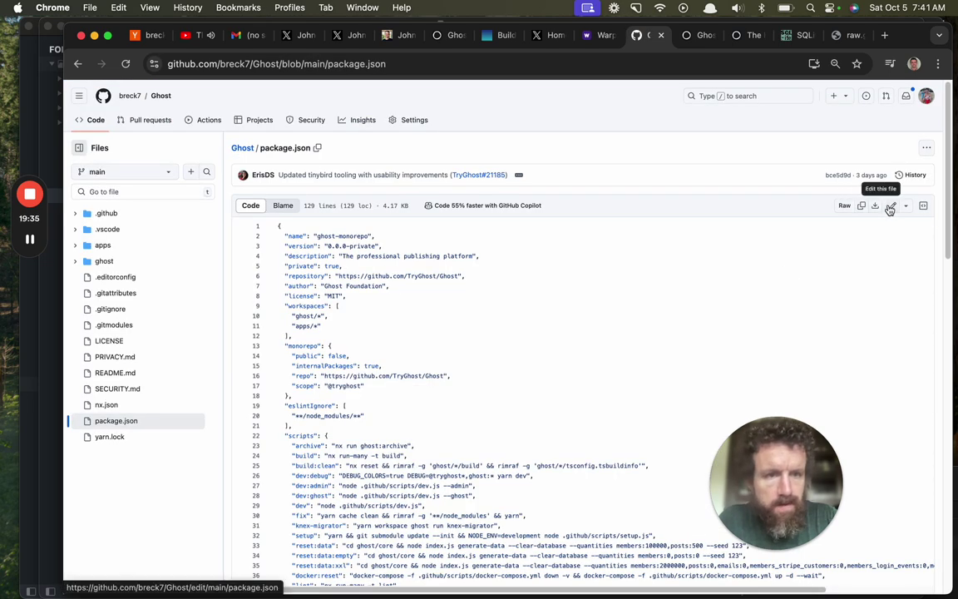
left_click(888, 208)
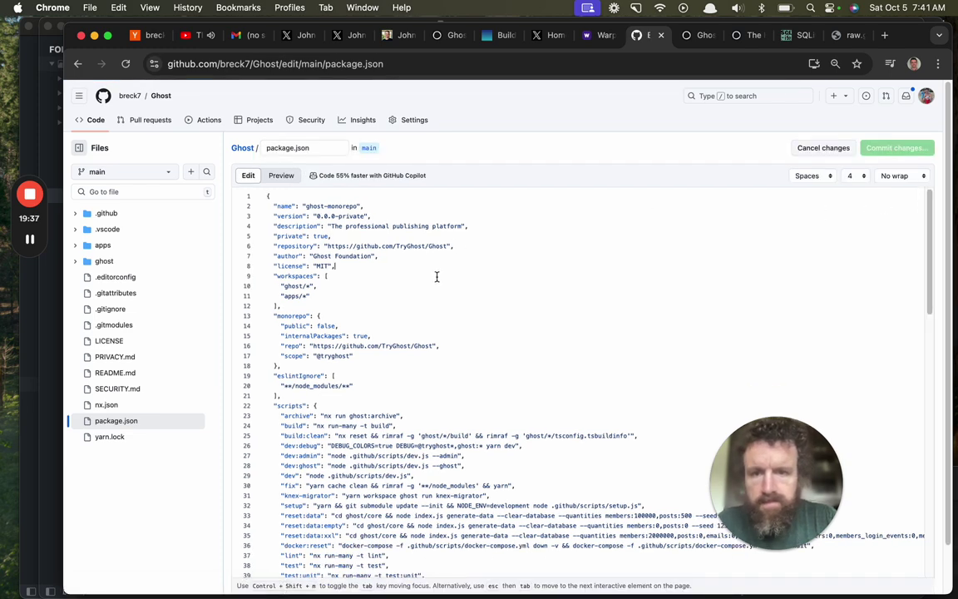
key("super+BackSpace")
key("BackSpace")
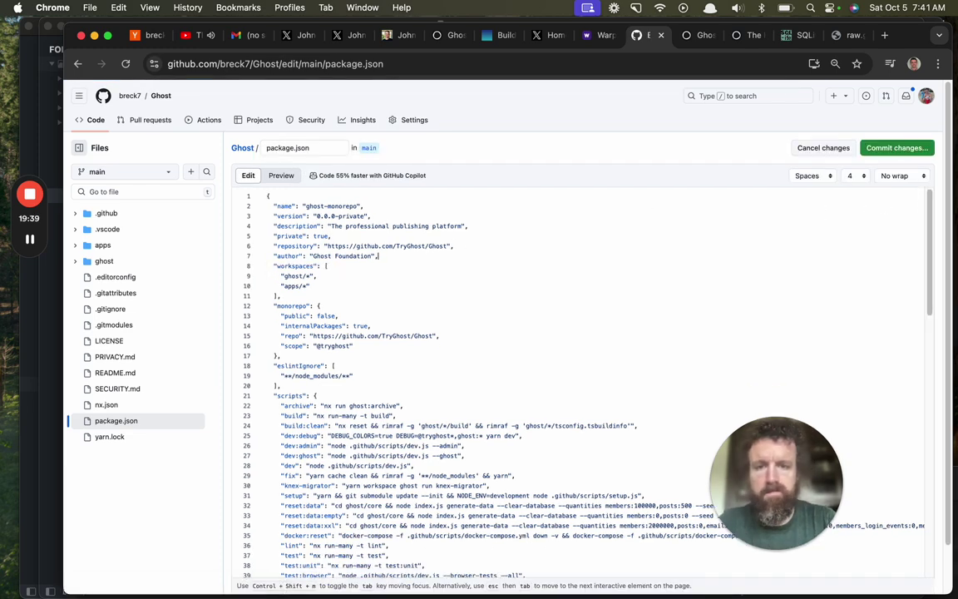
- Commit the package.json edit to main as 'Make public domain'
left_click(896, 148)
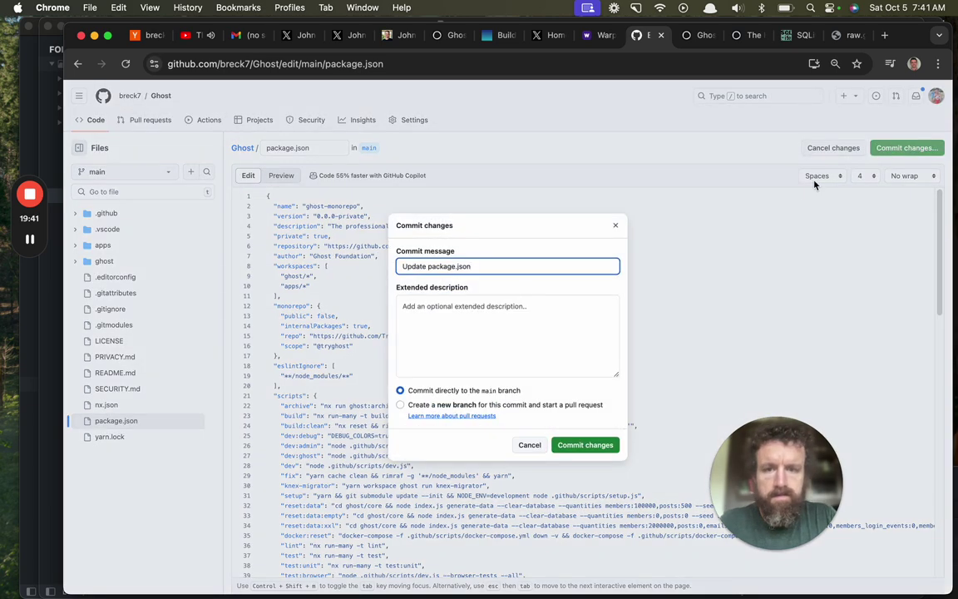
type("Make public domain")
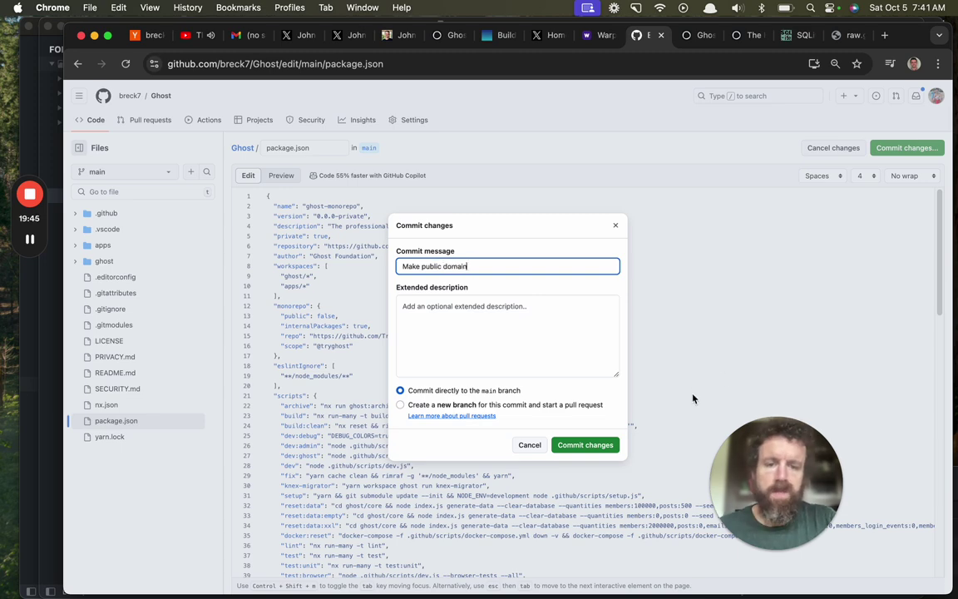
left_click(597, 445)
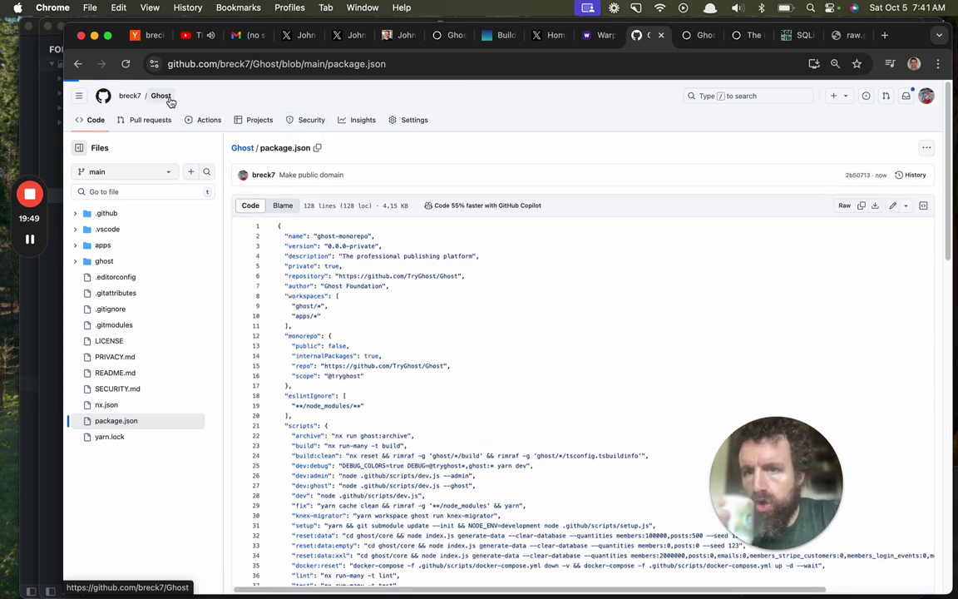
- Copy the fork's SSH clone address from its GitHub repository page
left_click(167, 96)
scroll(150, 166, "down", 5)
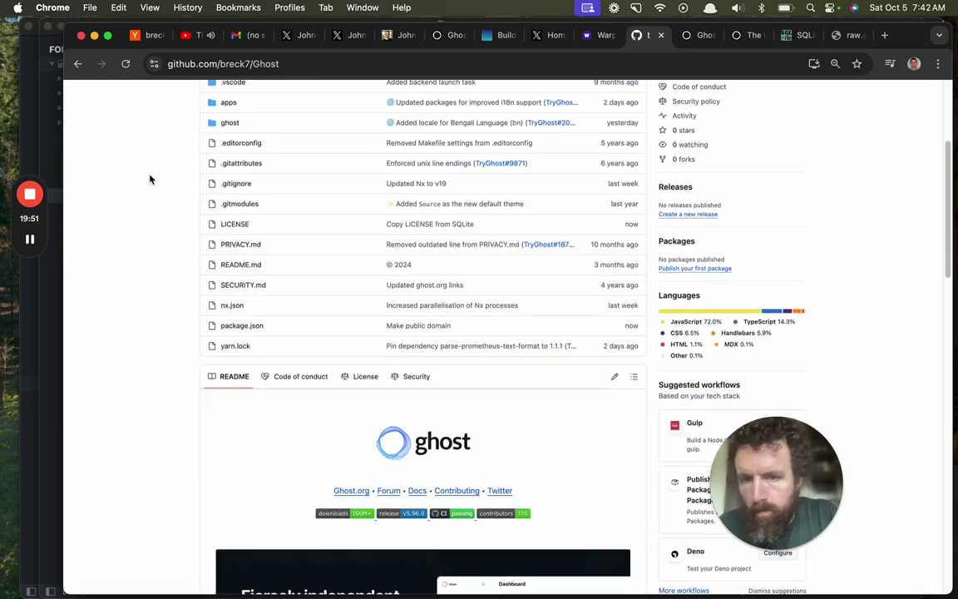
scroll(150, 178, "up", 5)
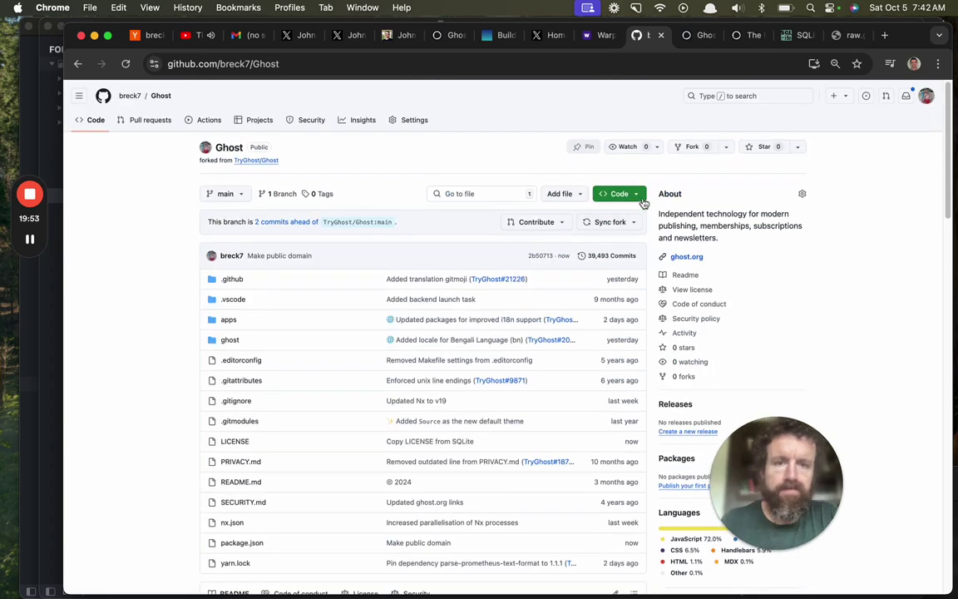
left_click(638, 197)
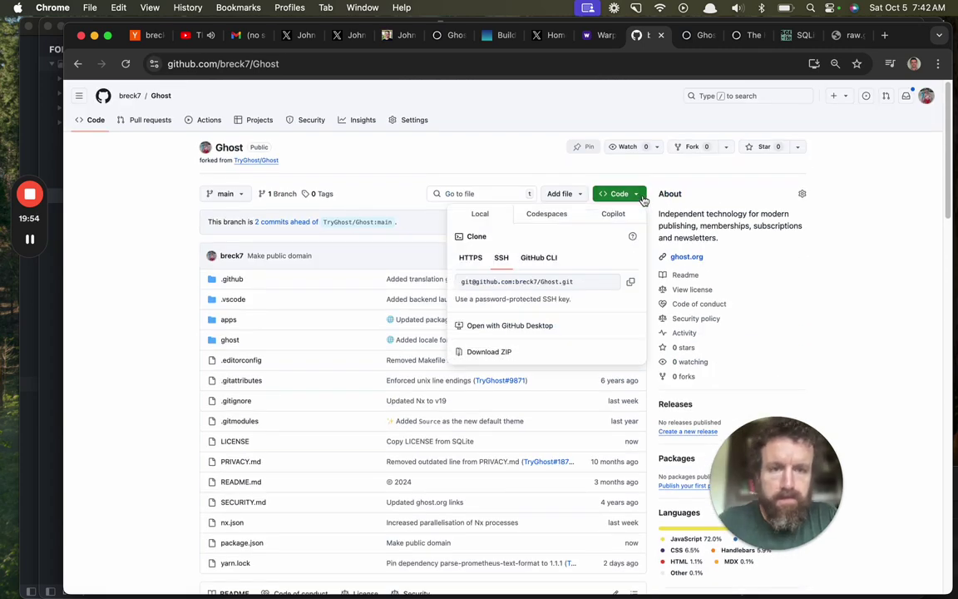
left_click(630, 281)
- Replace the origin url in .git/config with the fork's SSH address and save
key("super+Tab")
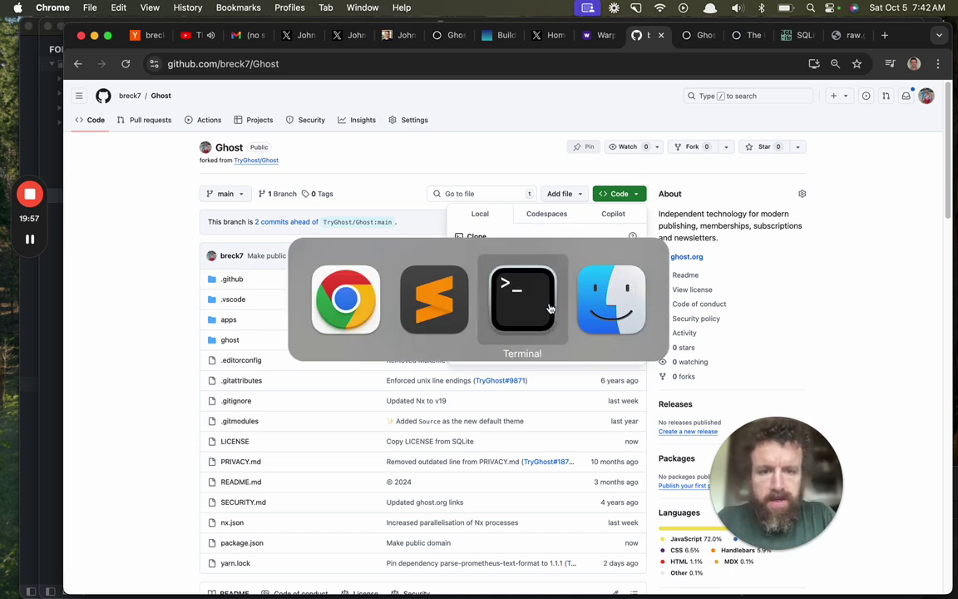
left_click(537, 293)
key("super+Tab")
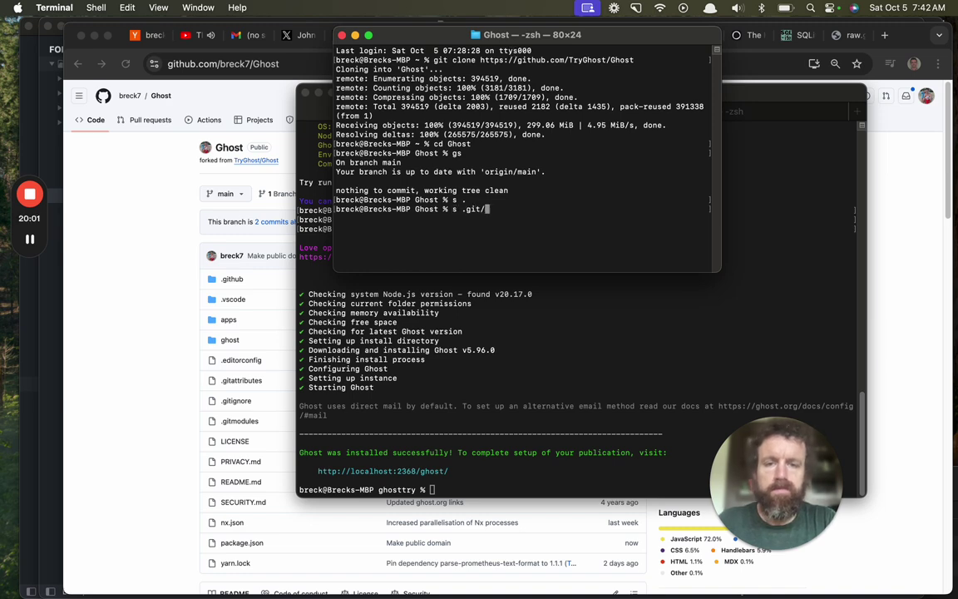
type("conf")
type("g")
key("Return")
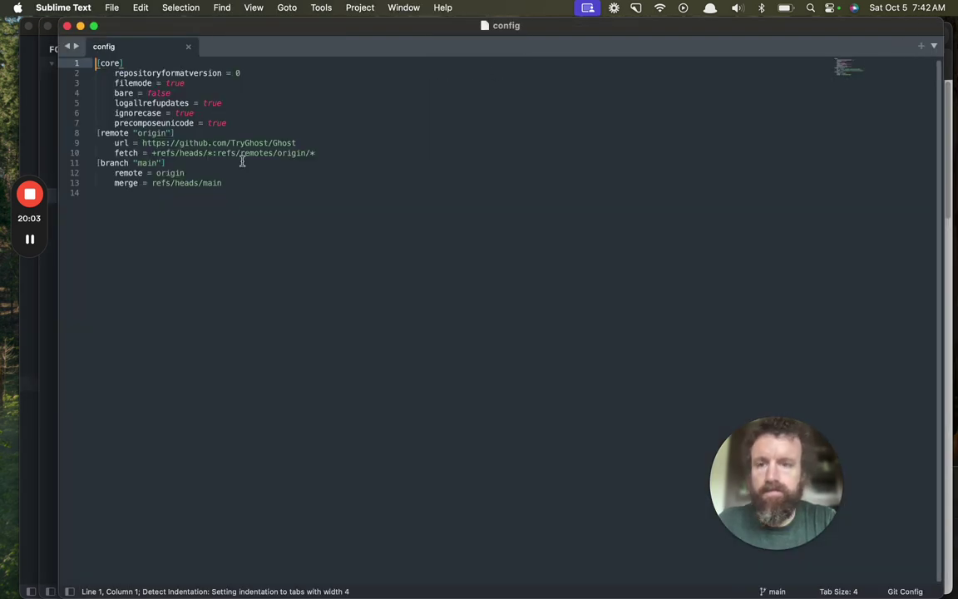
left_click(316, 143)
left_click_drag(142, 140, 444, 142)
key("super+v")
key("super+s")
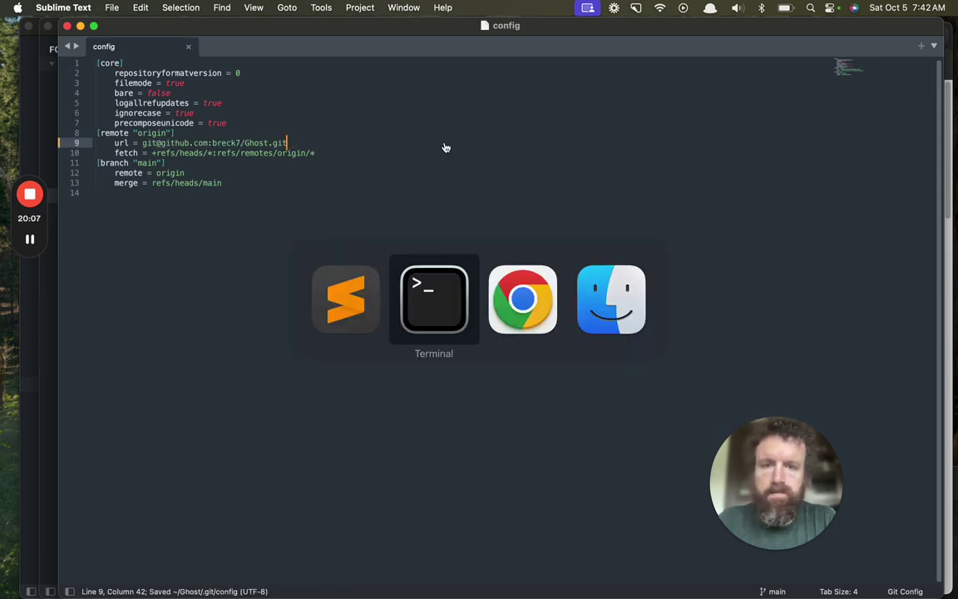
- Run git pull in Terminal to bring in the fork's LICENSE and package.json edits
key("super+Tab")
type("git pull")
key("Return")
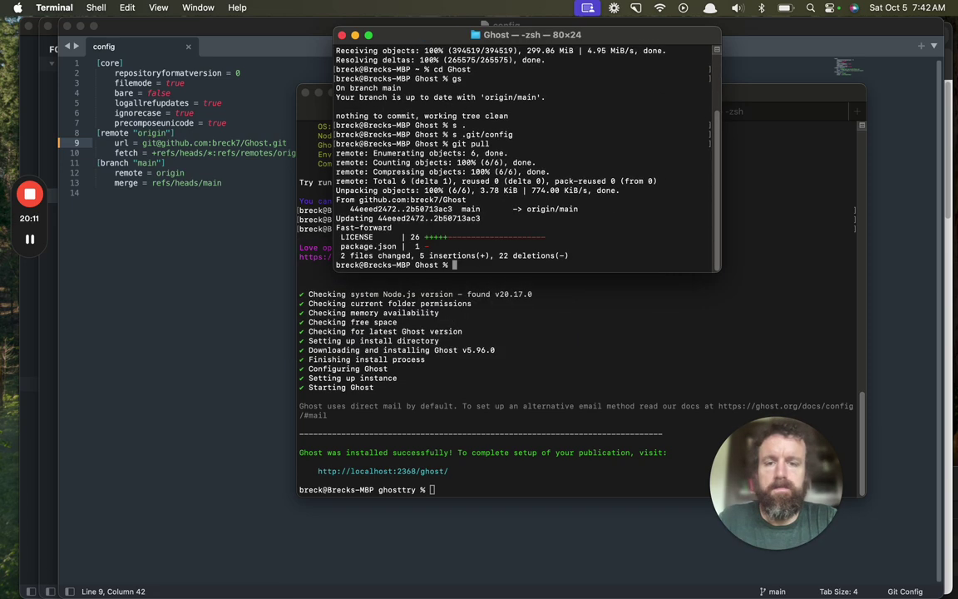
key("super+Tab")
key("super+Tab")
key("super+Tab")
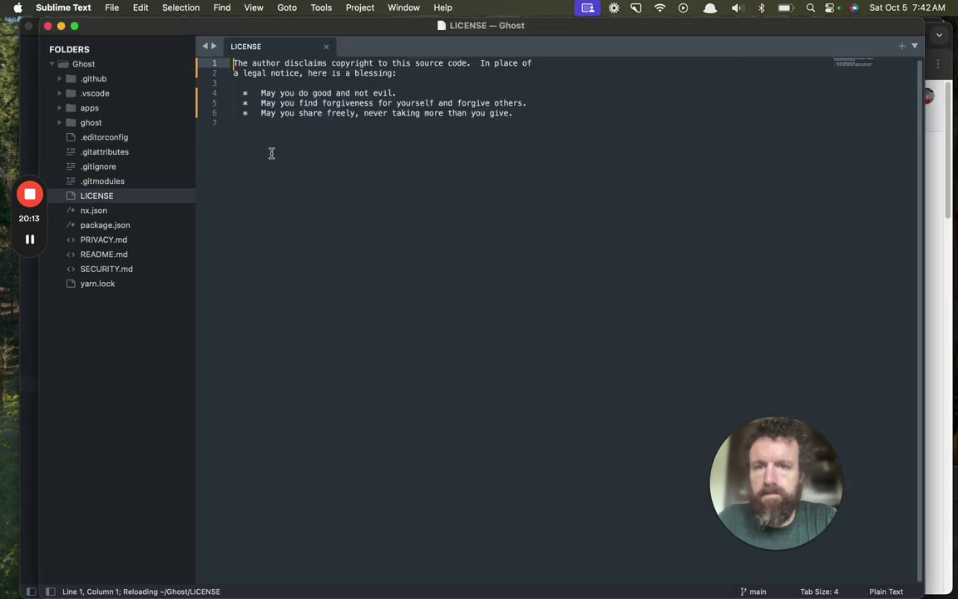
- Close LICENSE, search the project for 'mit license', and open README.md at its license line
key("super+w")
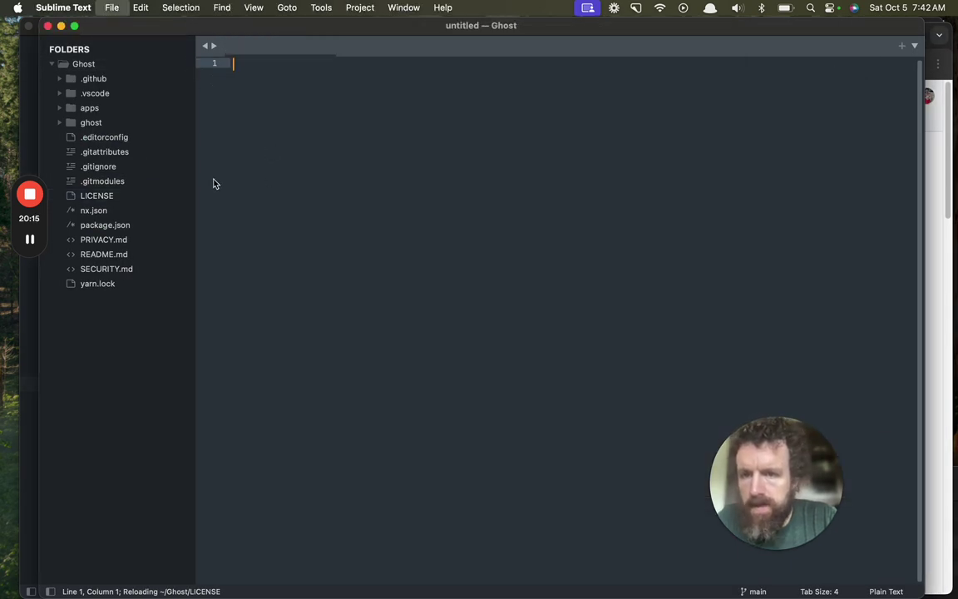
key("super+shift+f")
type("mit license")
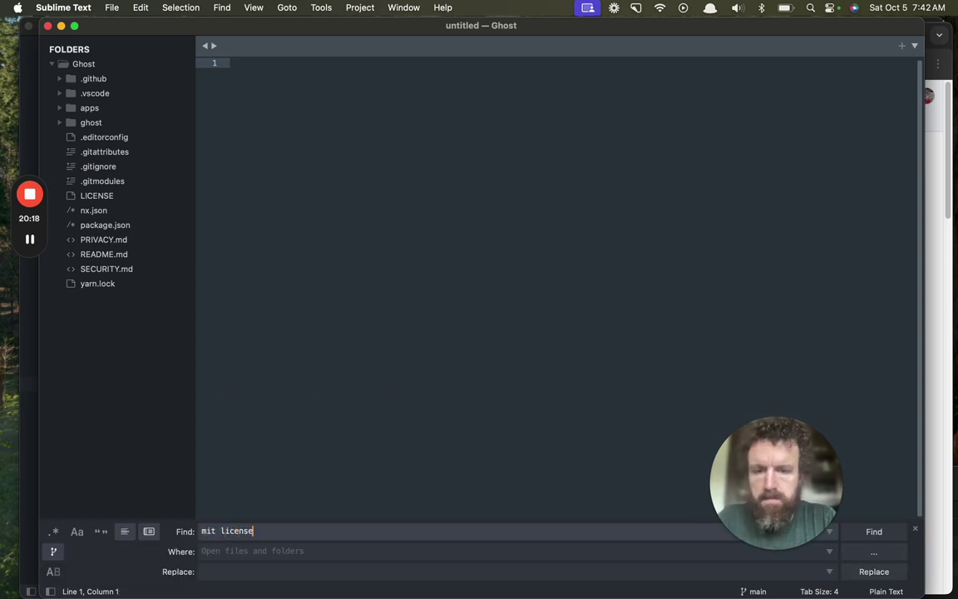
key("Return")
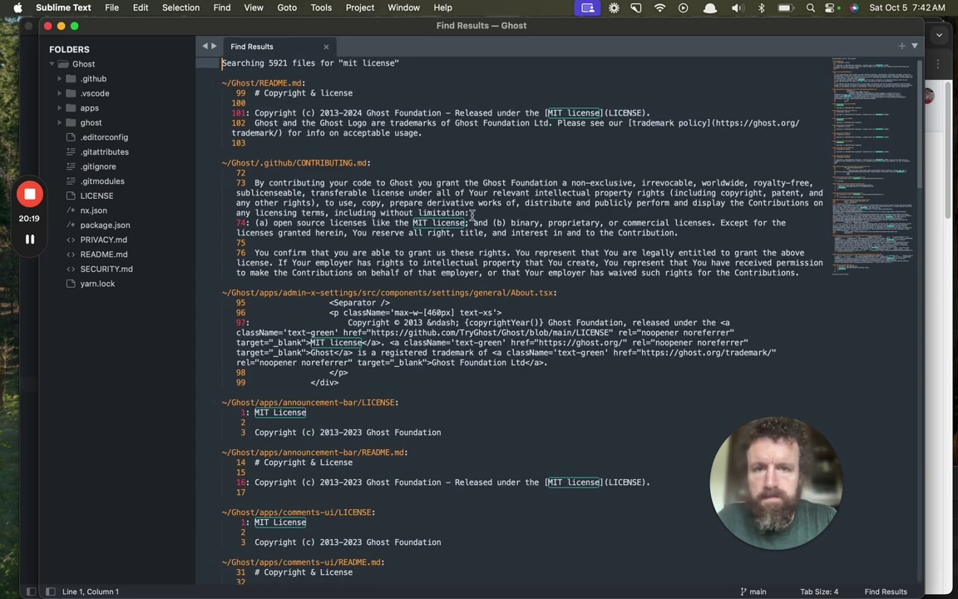
double_click(509, 112)
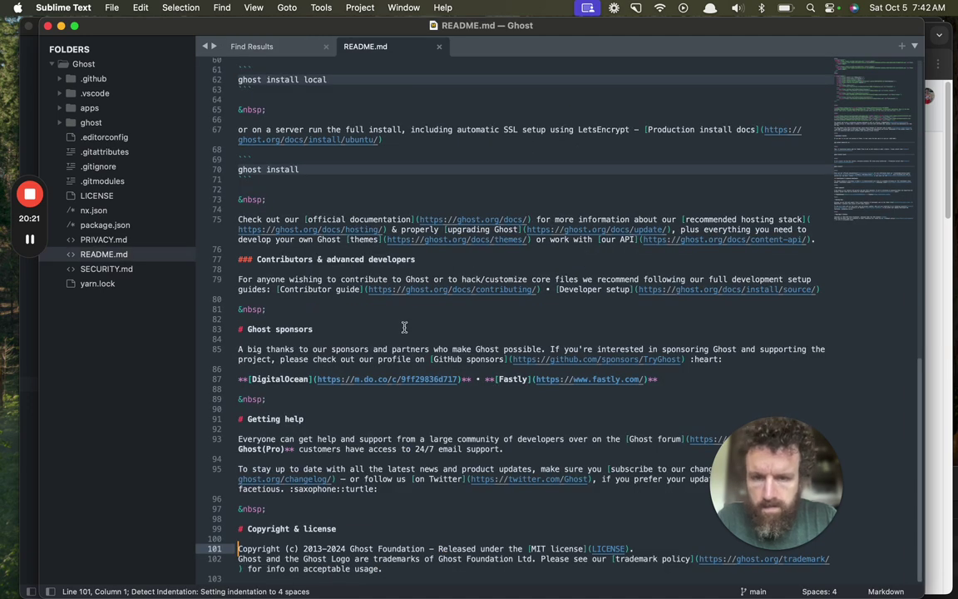
- Delete the old 'Copyright & license' heading text in README.md
left_click(247, 529)
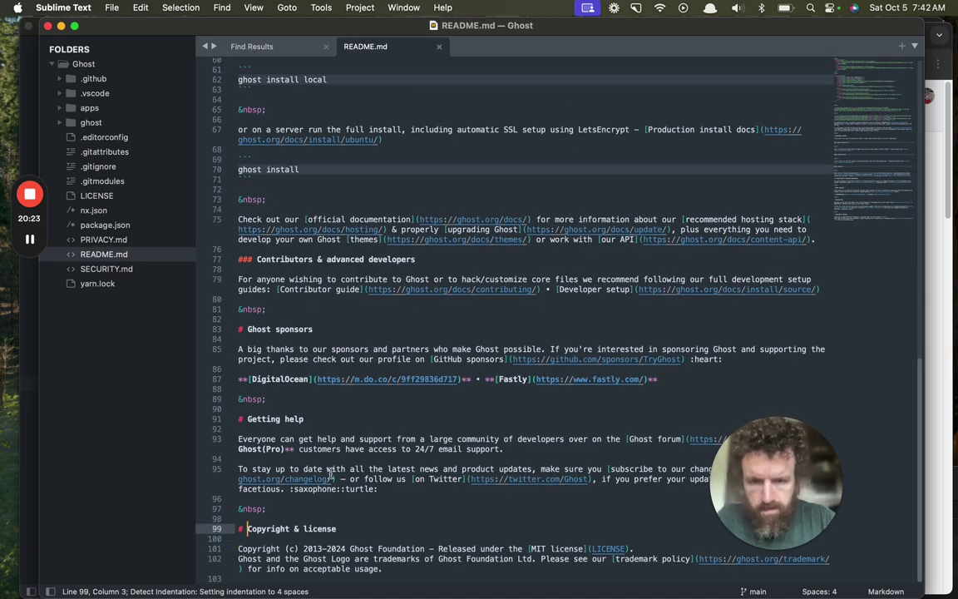
key("shift+super+Right")
key("BackSpace")
- Start the README heading with 'Pu' and load the sqlite.org homepage in Chrome
type("Public")
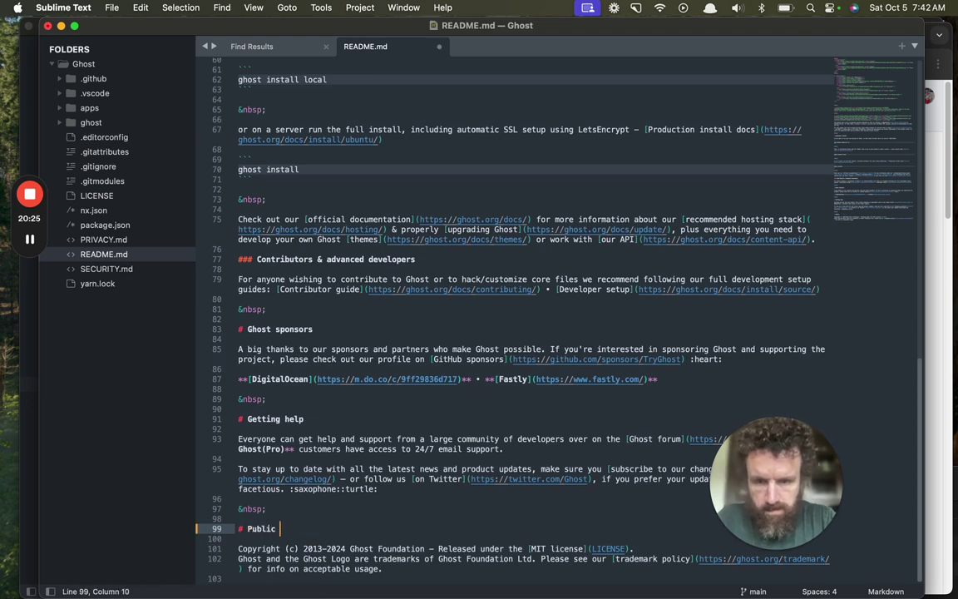
key("super+Tab")
key("super+Tab")
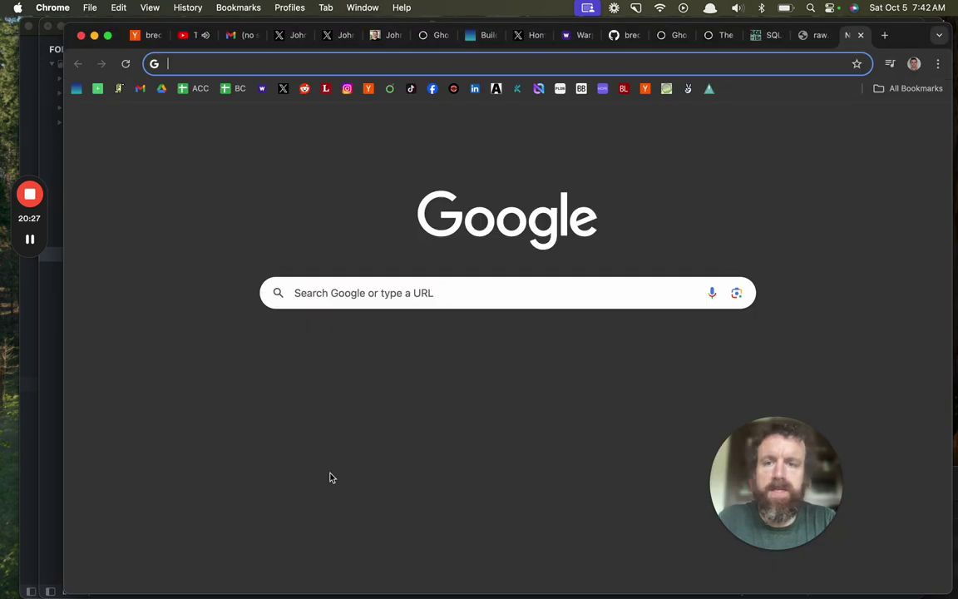
type("sqlite")
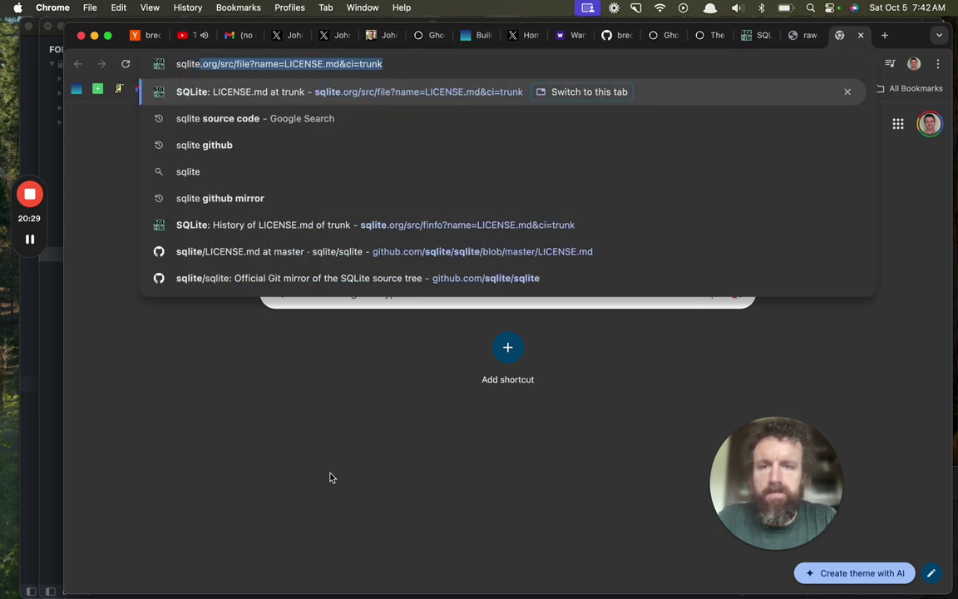
key("super+Left")
key("shift+super+Right")
key("BackSpace")
key("Return")
- Find the 'public d' paragraph on sqlite.org and copy it
scroll(143, 488, "down", 2)
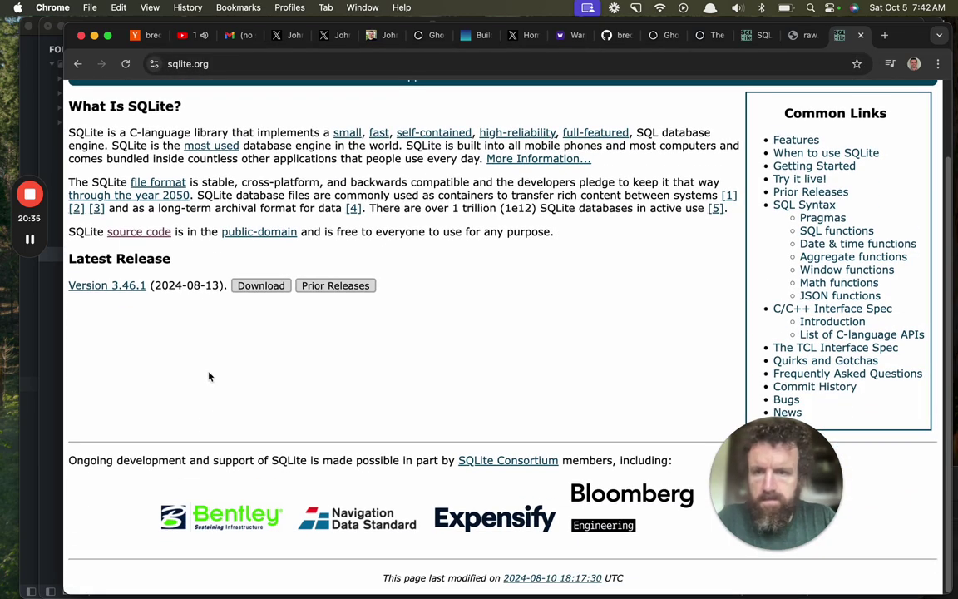
scroll(208, 376, "up", 2)
key("super+f")
type("public d")
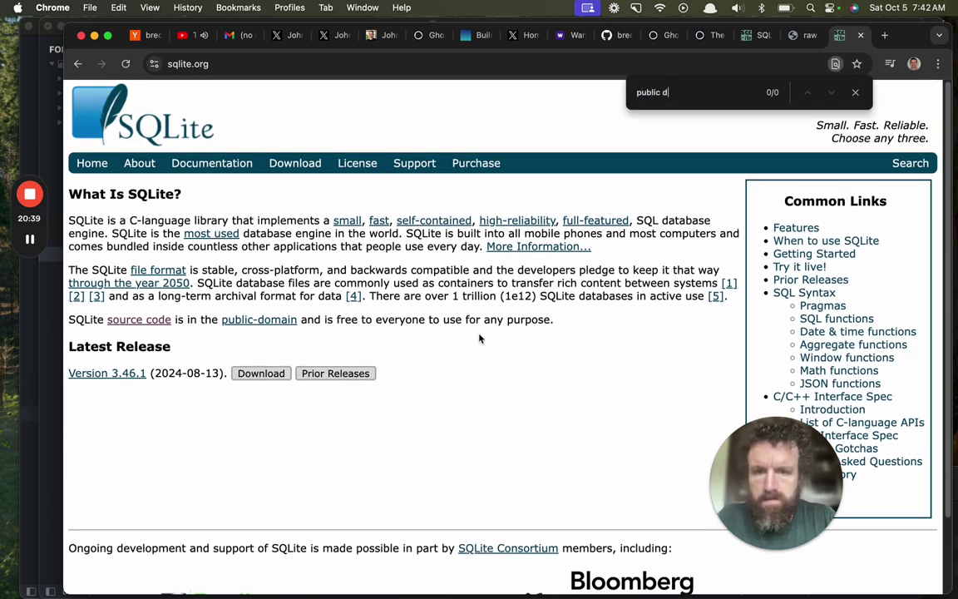
triple_click(475, 322)
key("super+Tab")
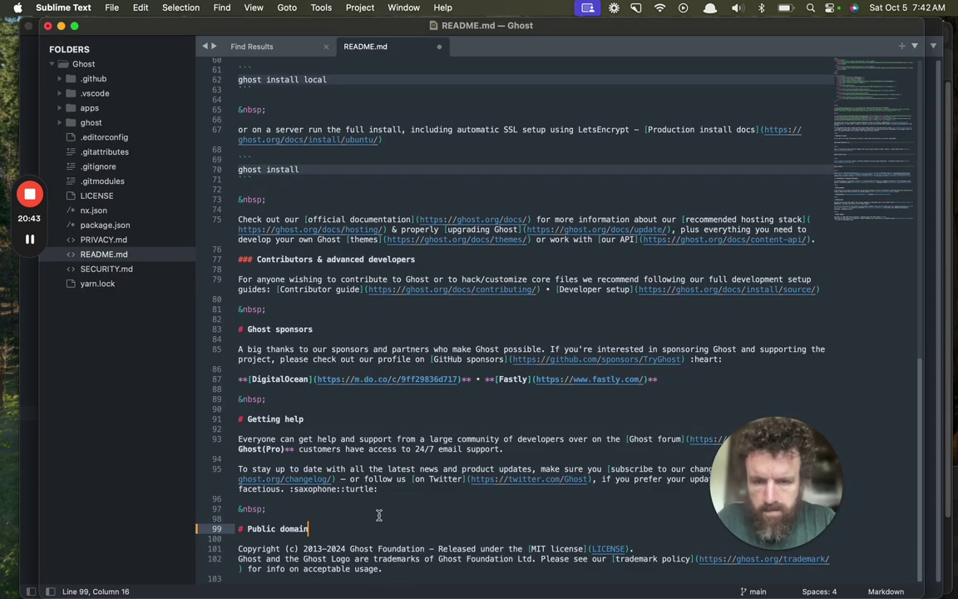
- Paste the public-domain paragraph, change SQLite to Ghost, remove the copyright lines, and save
key("Return")
key("Return")
key("super+v")
double_click(252, 508)
type("Ghost")
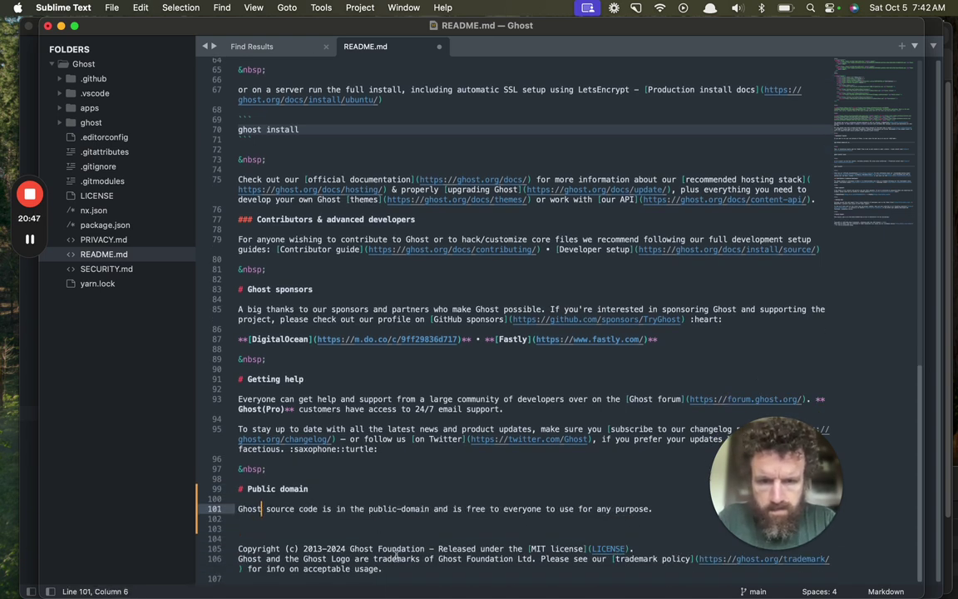
left_click(410, 527)
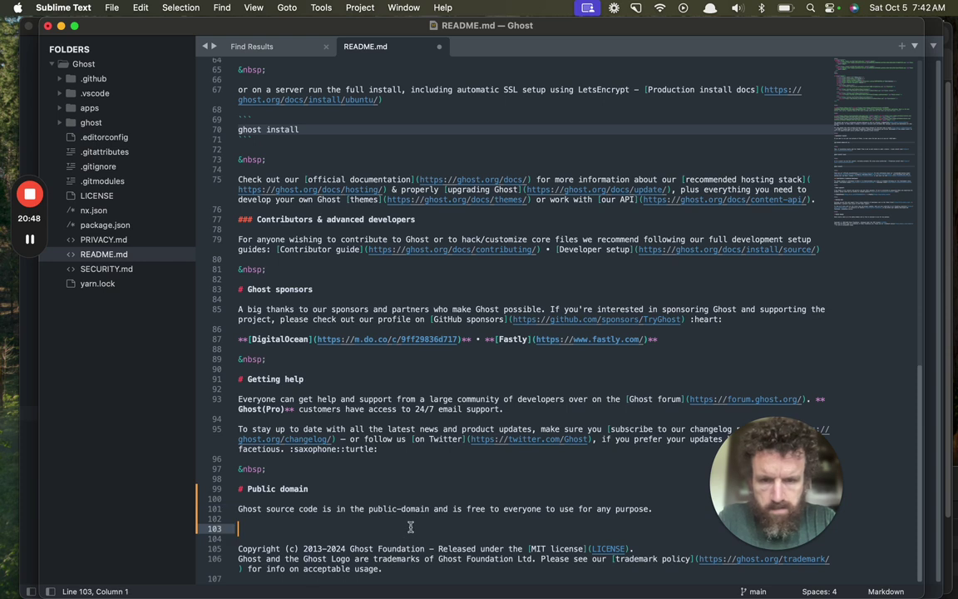
left_click(413, 570, "shift")
key("BackSpace")
key("BackSpace")
key("super+s")
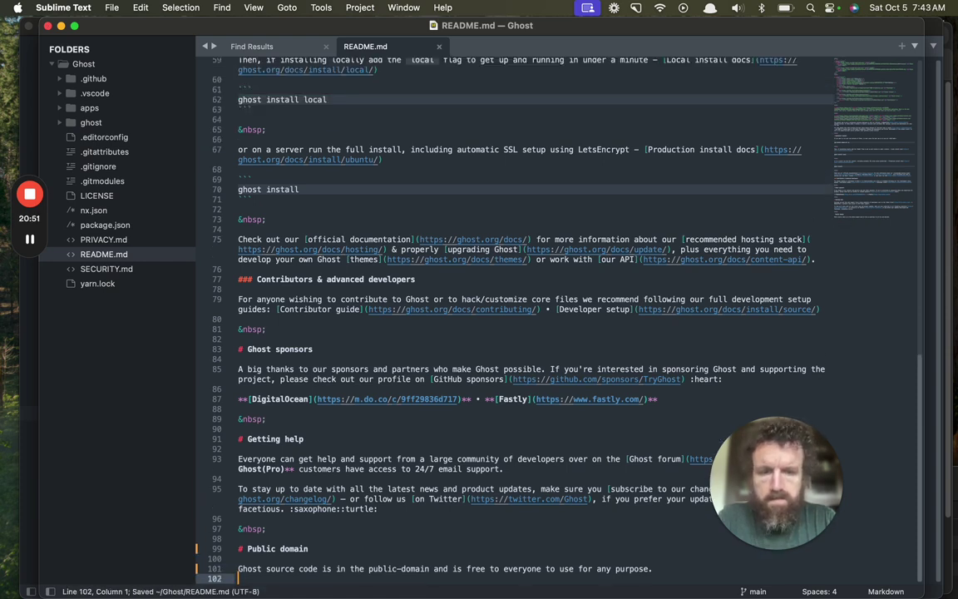
- Search the whole project for 'MIT license'
key("super+shift+f")
type("public d")
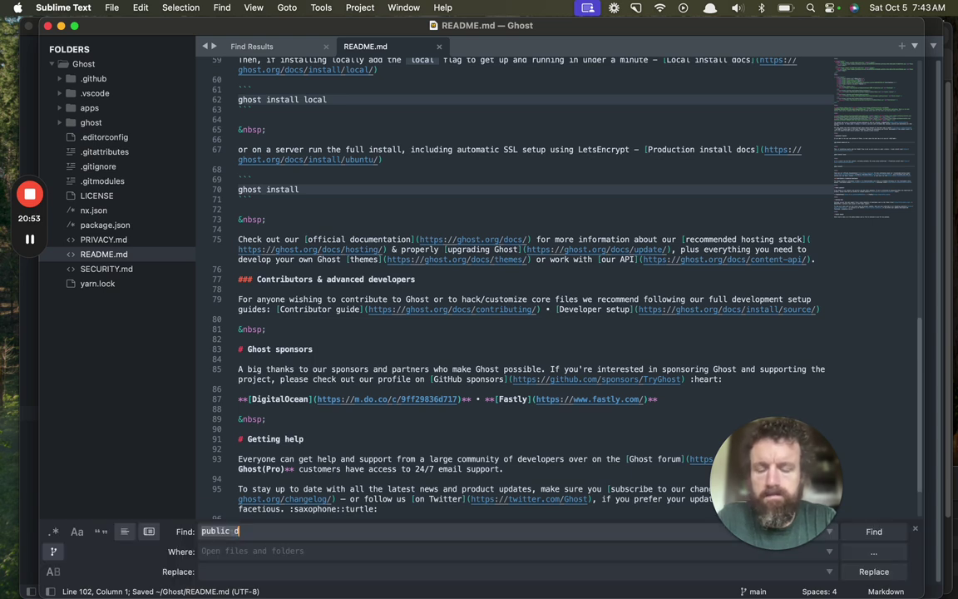
key("super+Left")
key("shift+End")
type("MIT")
key("Return")
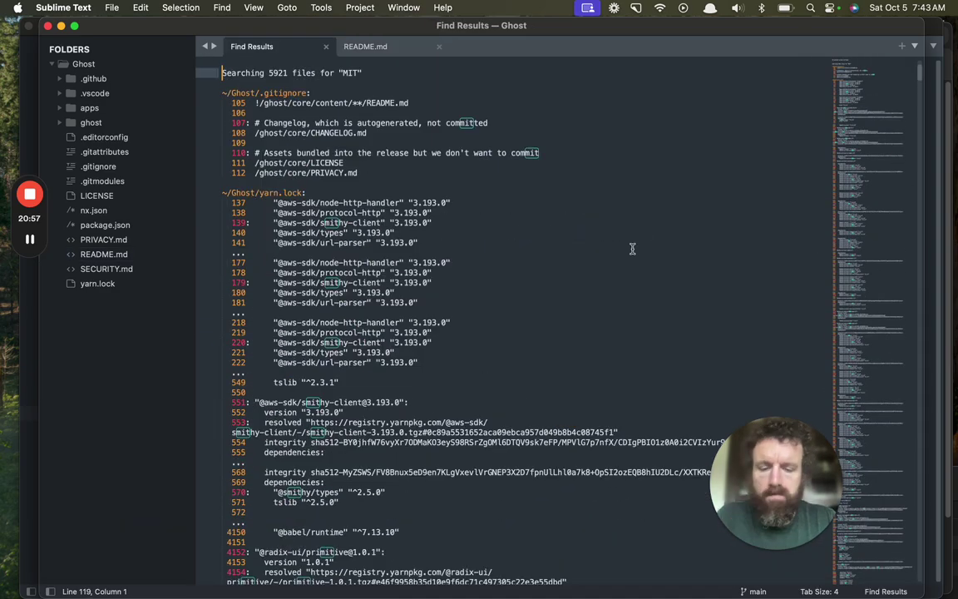
key("super+shift+f")
type("license")
key("Return")
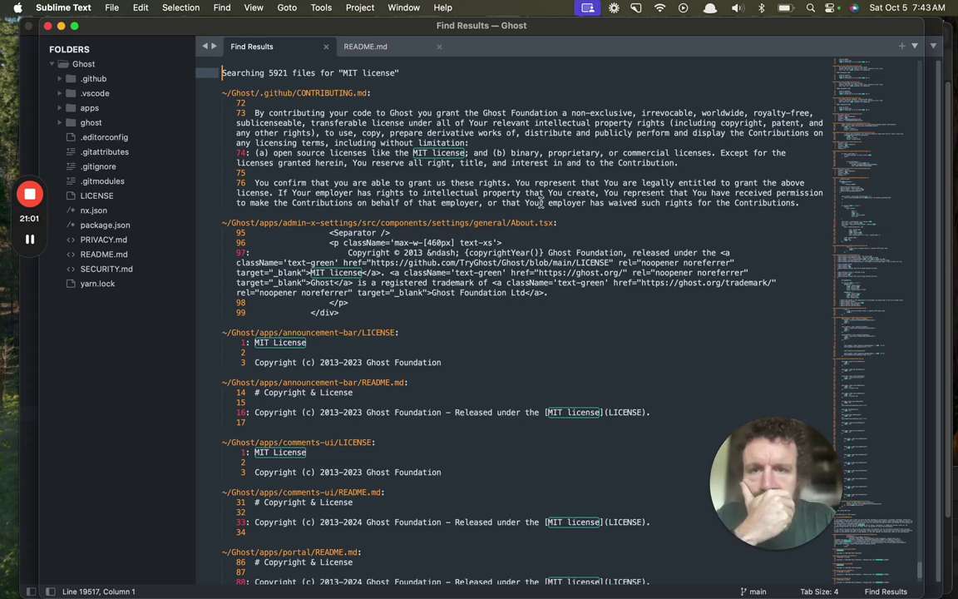
- Review the 21 'MIT license' matches across 18 files, then close the results
scroll(539, 202, "down", 1)
scroll(539, 202, "down", 2)
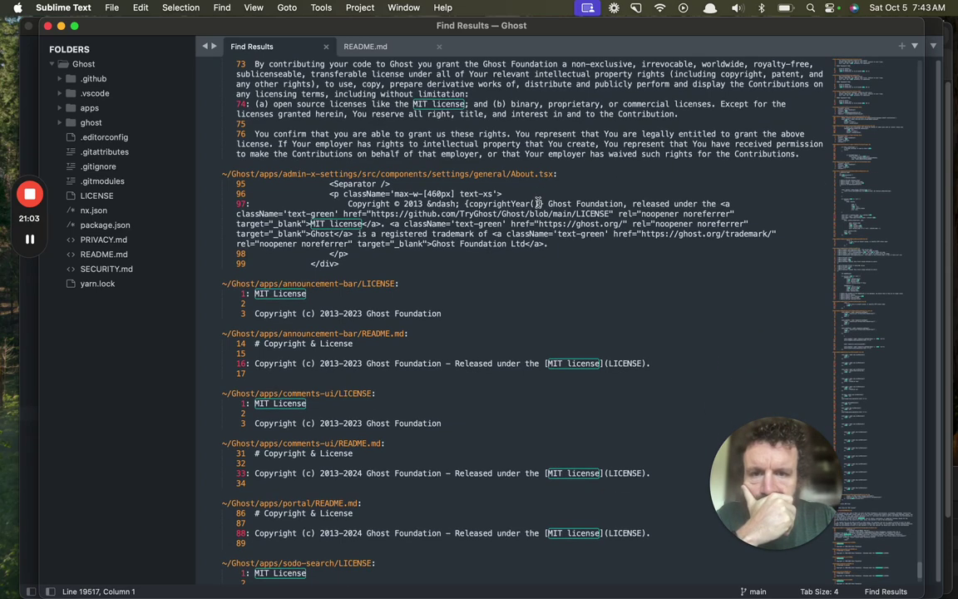
scroll(540, 202, "down", 4)
scroll(536, 203, "down", 2)
scroll(536, 202, "down", 3)
scroll(537, 202, "down", 5)
scroll(536, 202, "down", 10)
scroll(535, 202, "down", 10)
scroll(526, 203, "down", 5)
key("super+w")
key("super+shift+f")
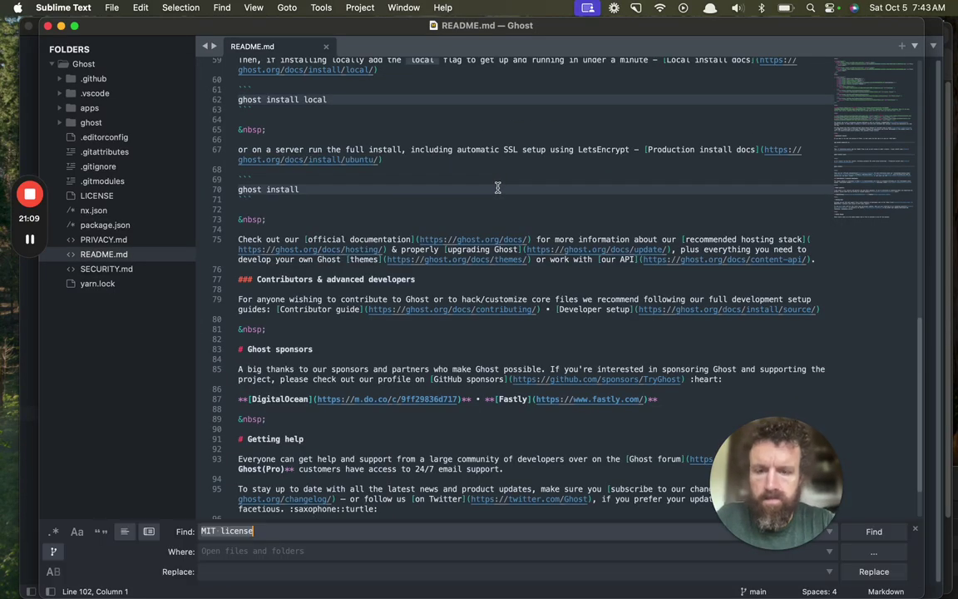
- Clear the search field and close the stray file-search windows
key("super+BackSpace")
key("super+Tab")
key("super+f")
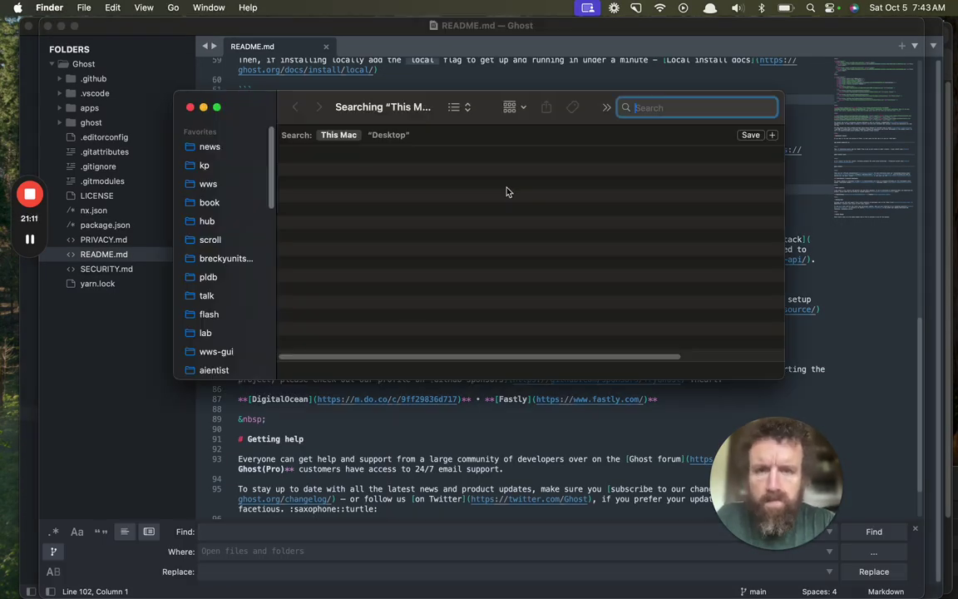
key("super+w")
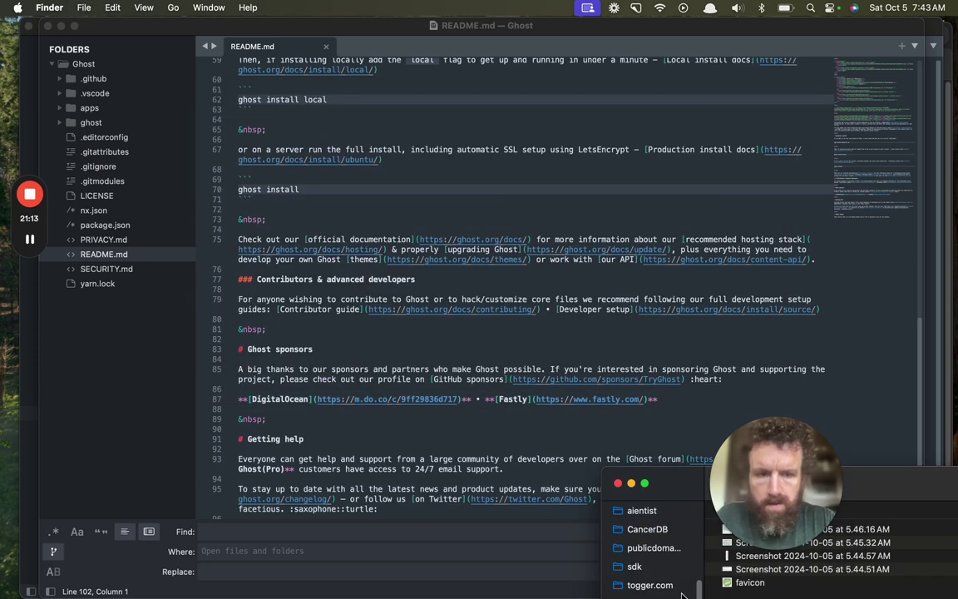
key("super+w")
key("super+Tab")
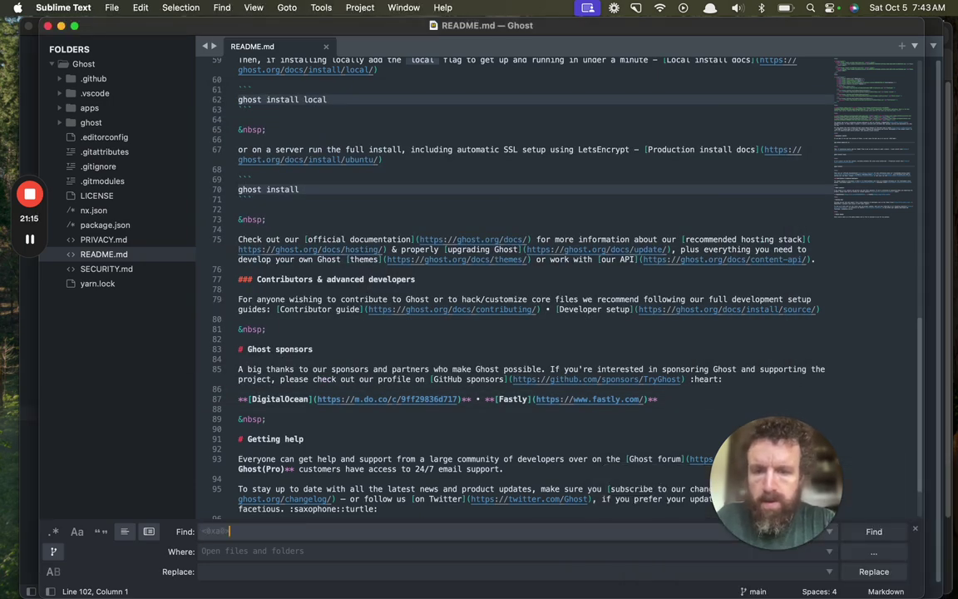
- Insert the © Copyright Sign into the Find field from the Character Viewer, then close it
key("ctrl+super+space")
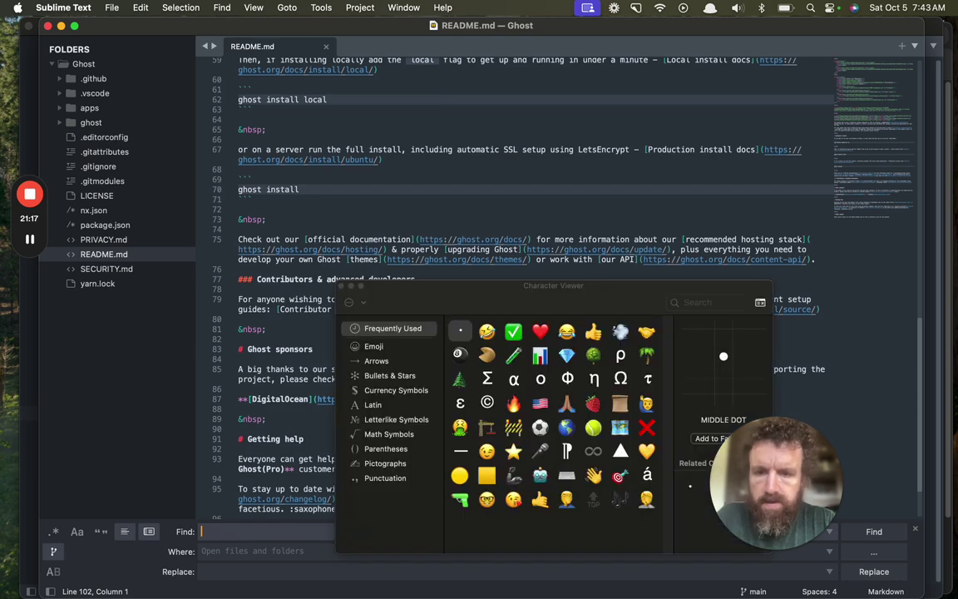
left_click(737, 308)
type("y")
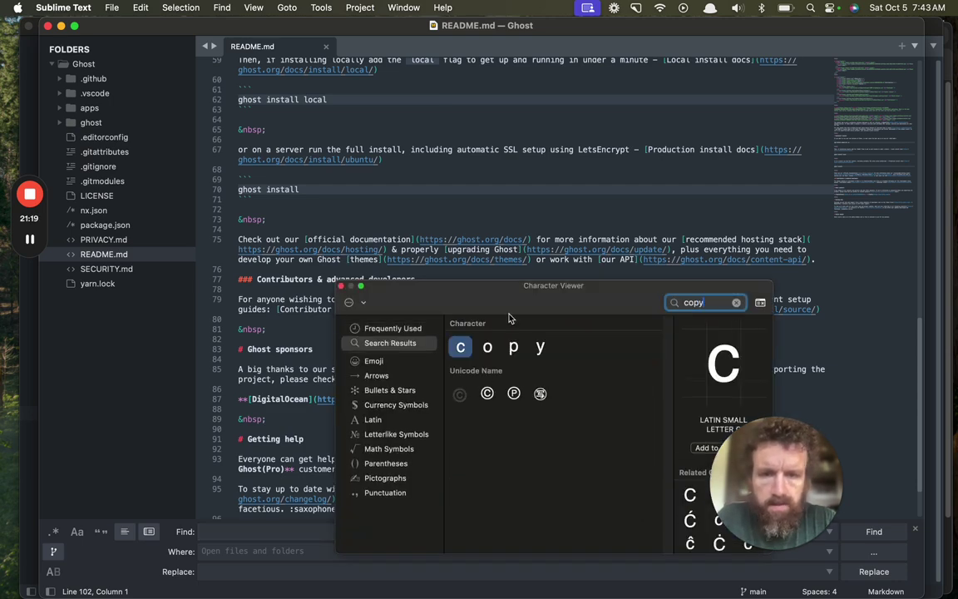
left_click(487, 393)
double_click(489, 395)
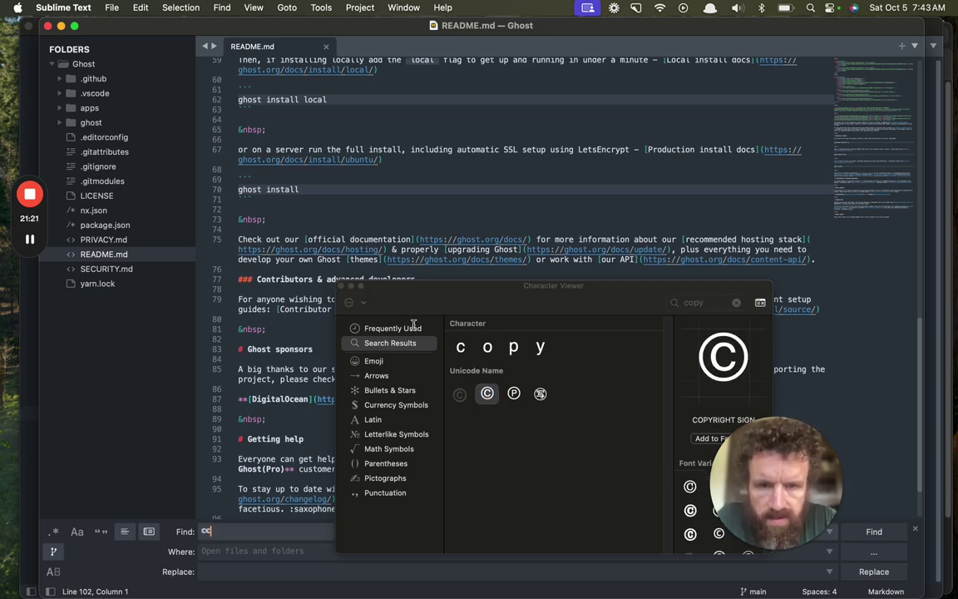
left_click(340, 286)
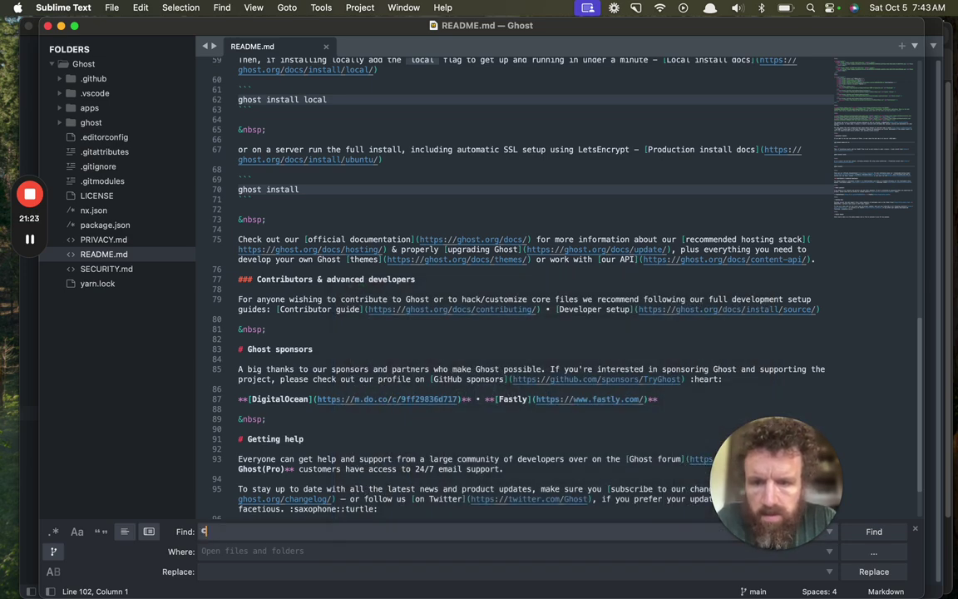
- Find © across the project, open NewsletterPreviewContent.tsx, and undo the on-save reformat
key("Return")
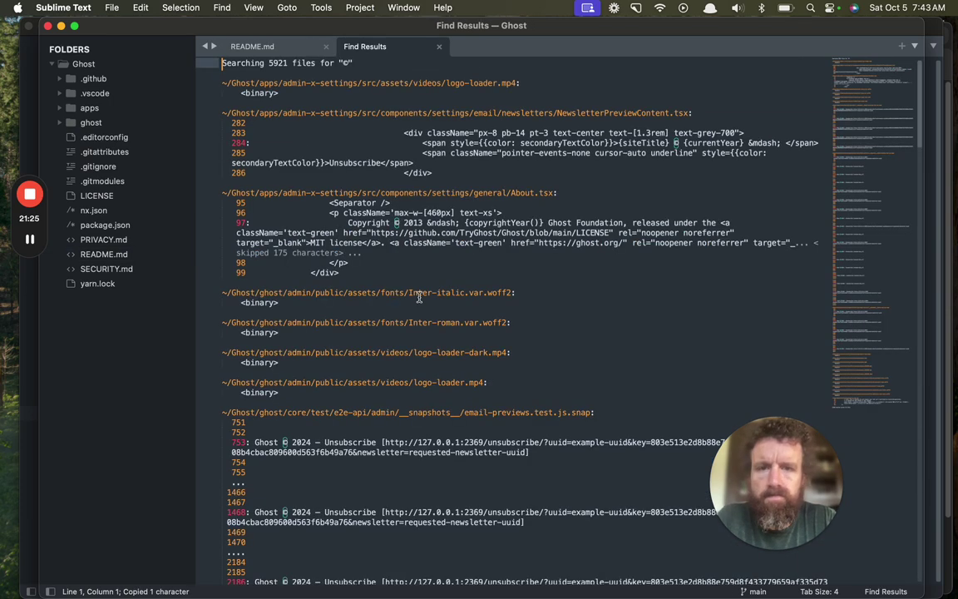
double_click(671, 143)
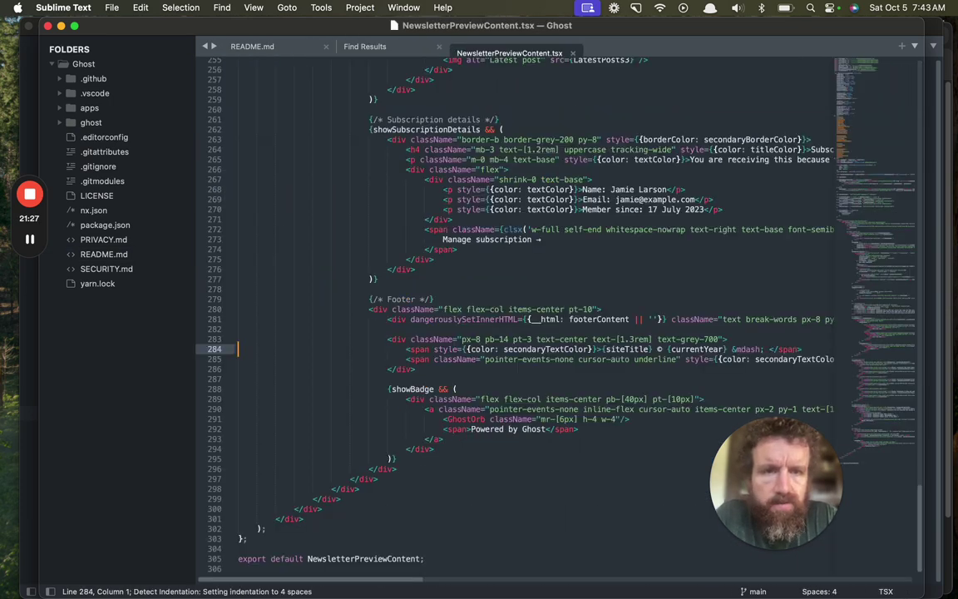
key("ctrl+s")
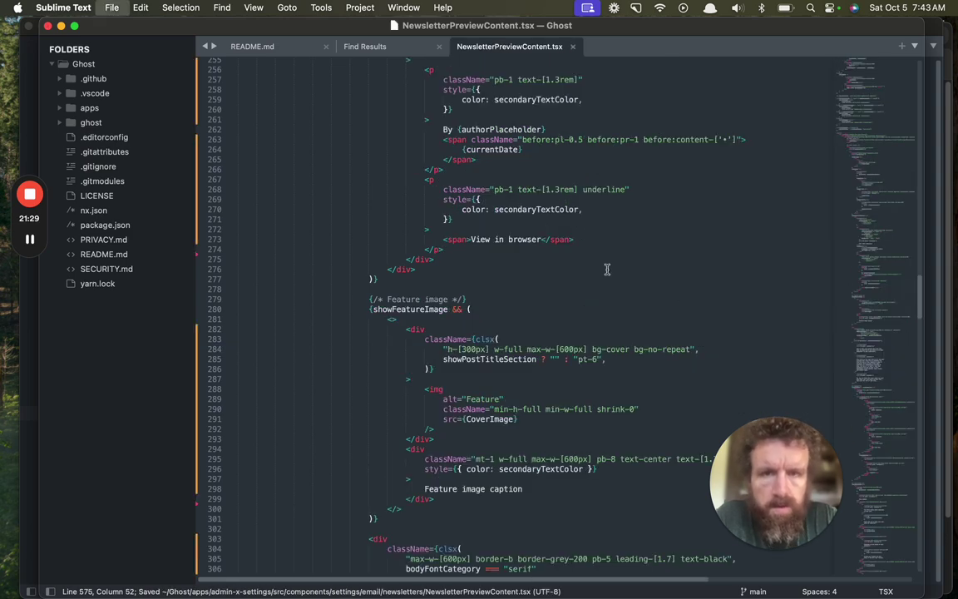
key("super+z")
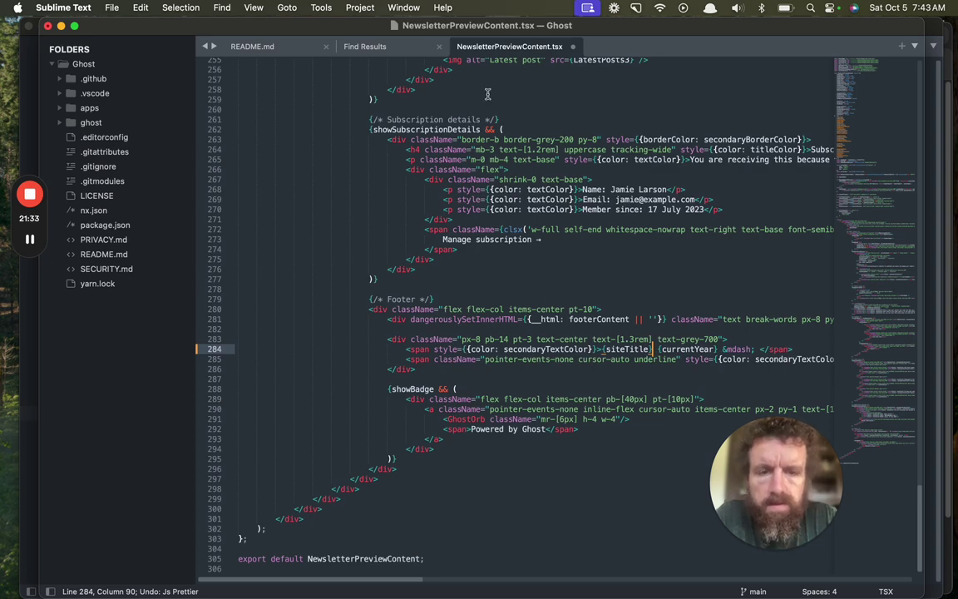
- Look for a save-without-formatting option in the save menu and Command Palette 'save' search
left_click(111, 7)
mouse_move(145, 115)
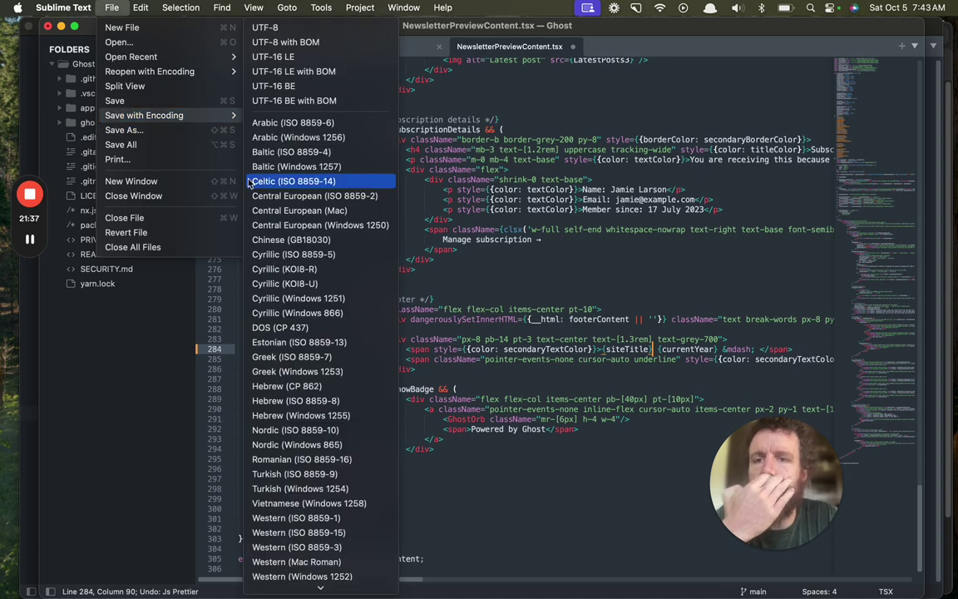
left_click(635, 197)
key("super+shift+p")
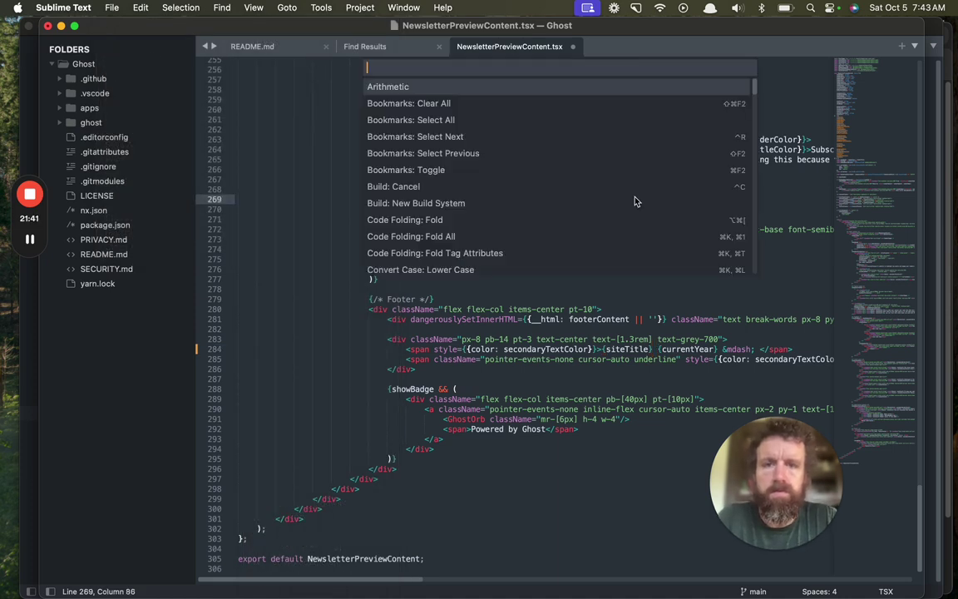
type("save with")
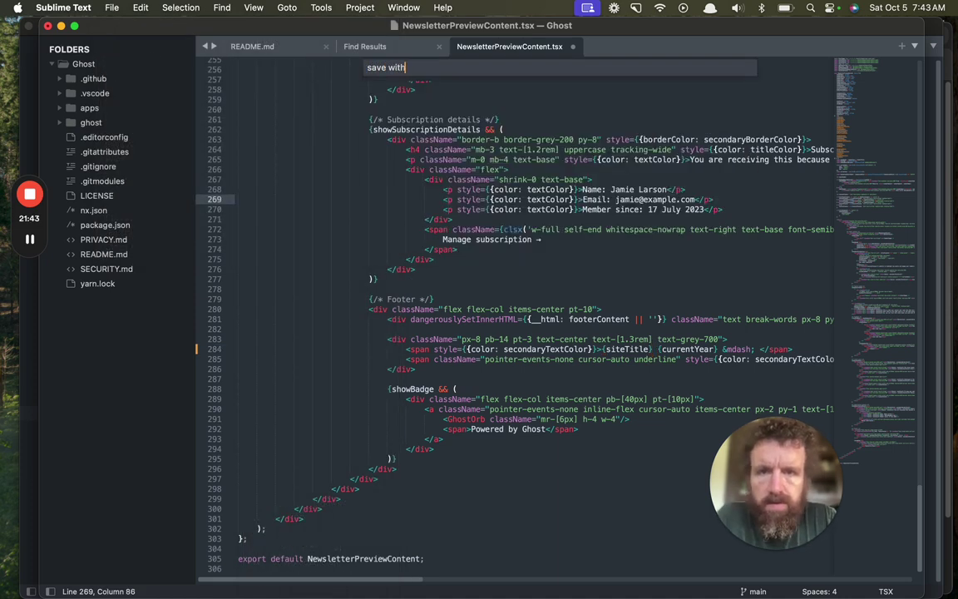
key("BackSpace")
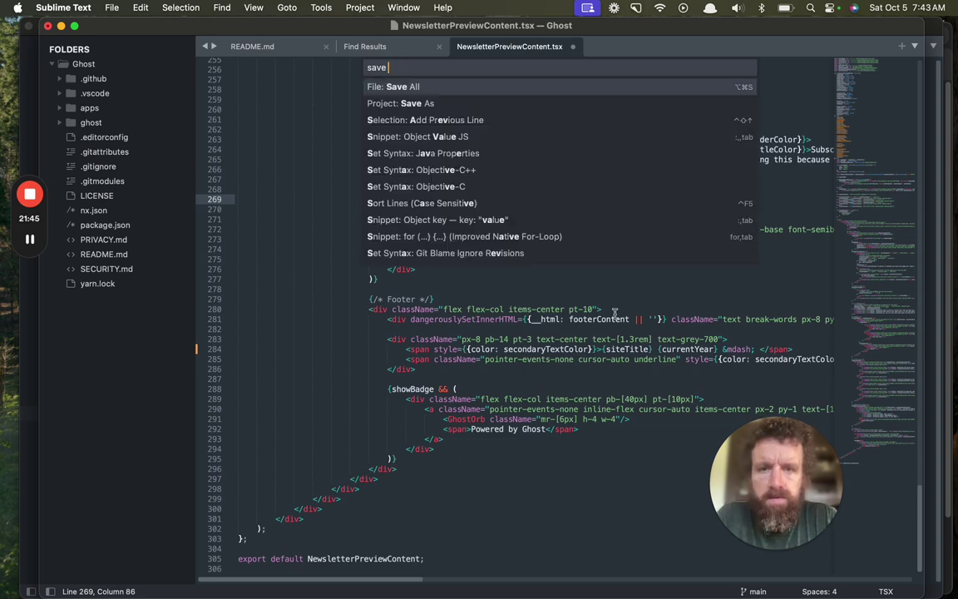
key("super+Tab")
key("super+Tab")
- Search for the Sublime forums, open the Sublime Forum, and start a new topic
key("super+t")
type("sublm")
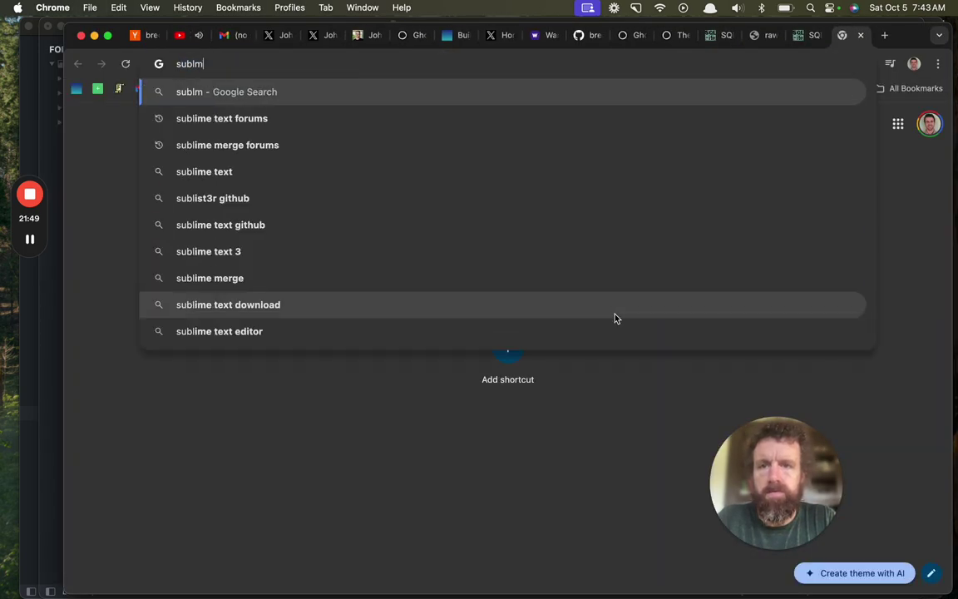
type("e forums")
key("Return")
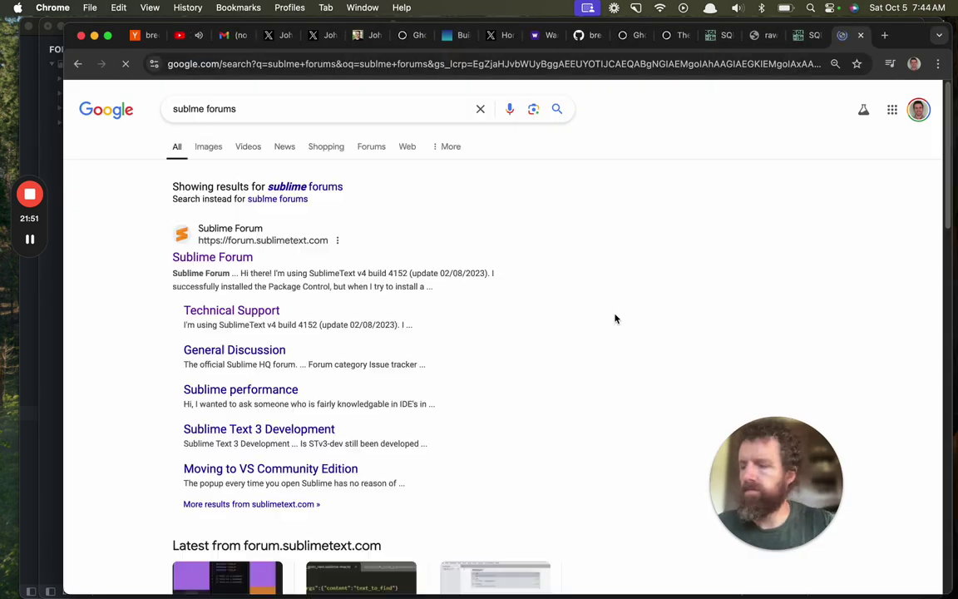
left_click(216, 260)
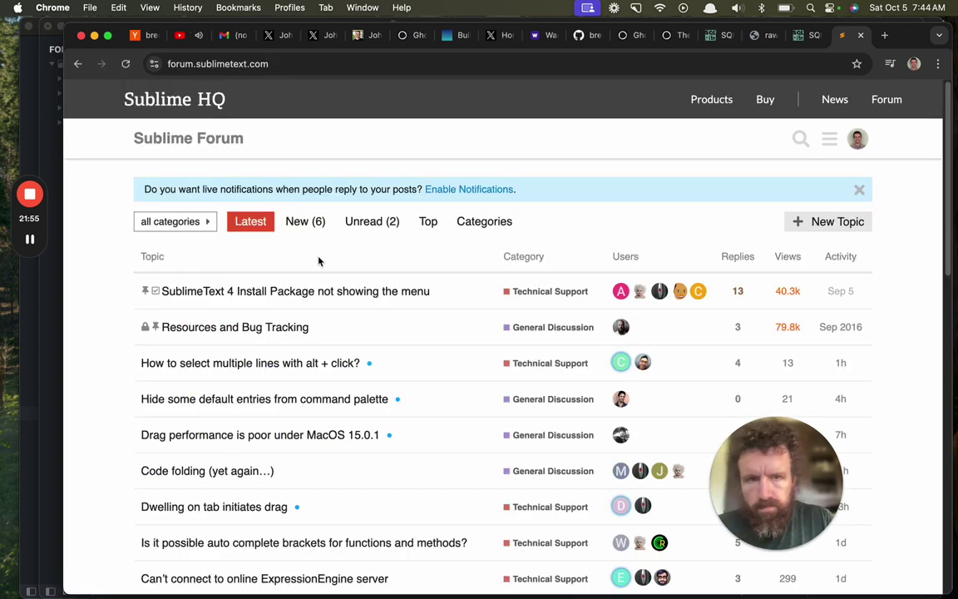
left_click(839, 230)
- Open ChatGPT in a new tab and begin typing a question about saving in Sublime Text
key("super+t")
type("ch")
key("Return")
type("temp")
key("BackSpace")
type("in sublime text save without runn")
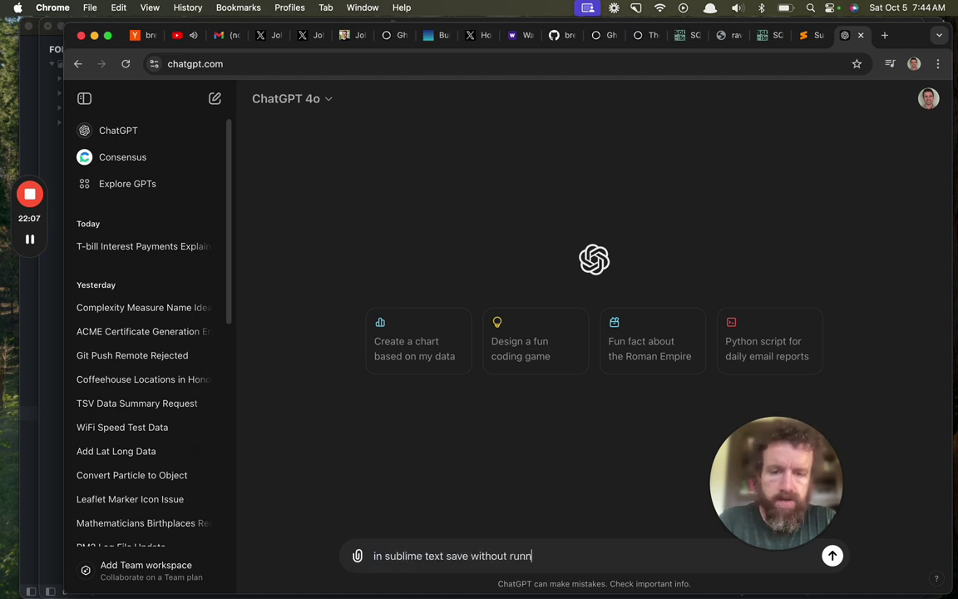
type("ing prietter")
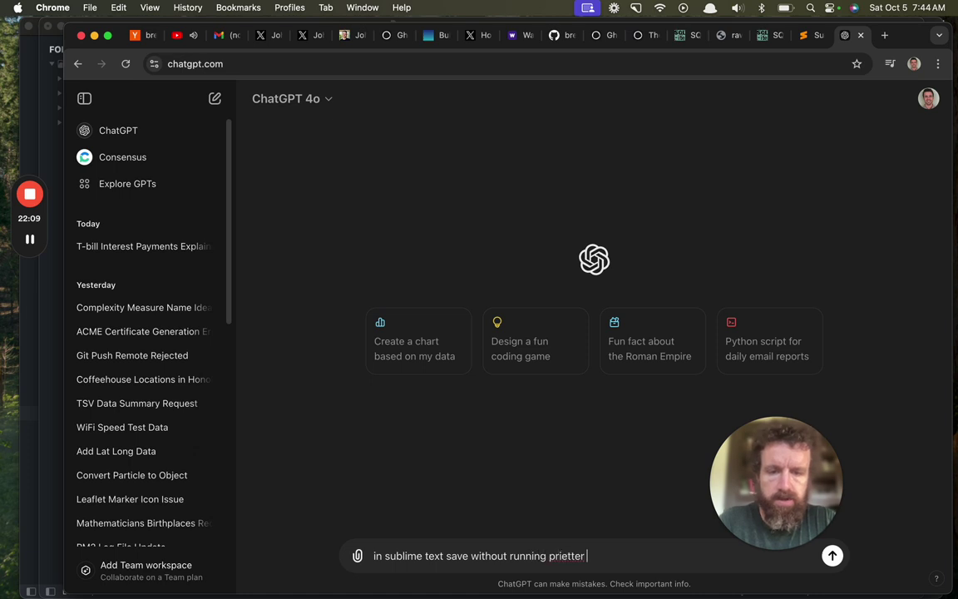
type("just once")
- Send the question about saving once without Prettier, read the answer, and return to Sublime Text
key("Return")
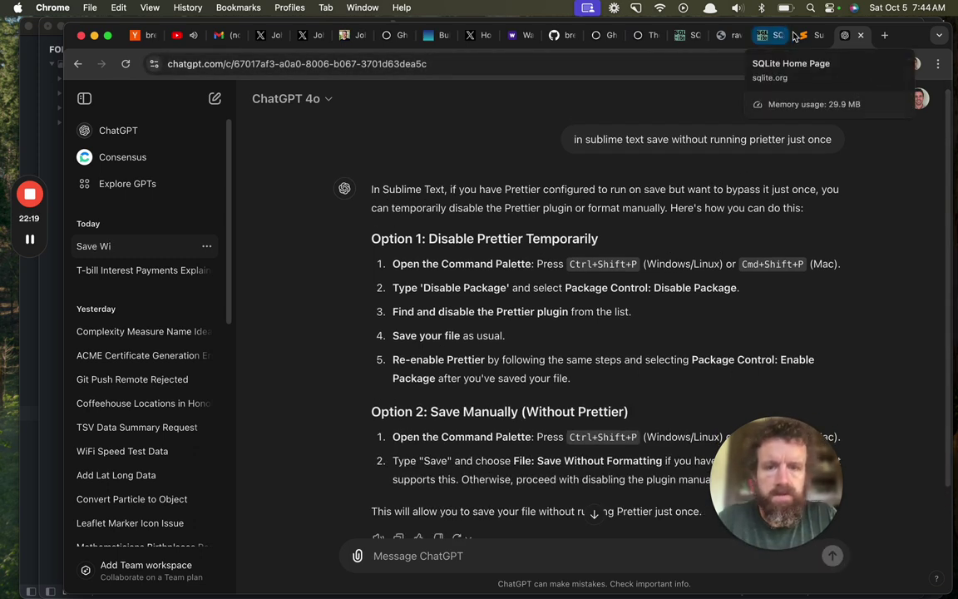
scroll(661, 263, "down", 2)
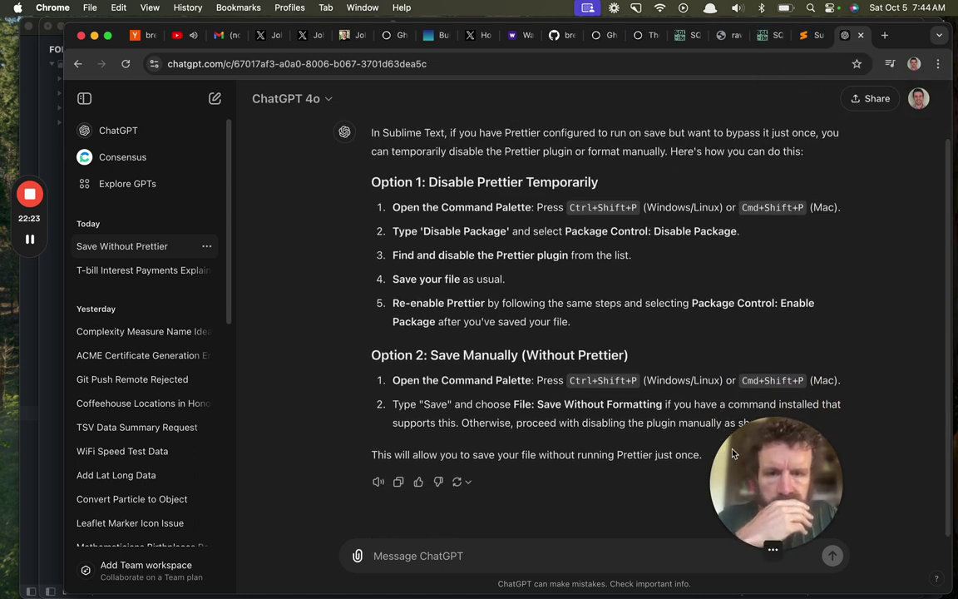
left_click_drag(745, 451, 815, 479)
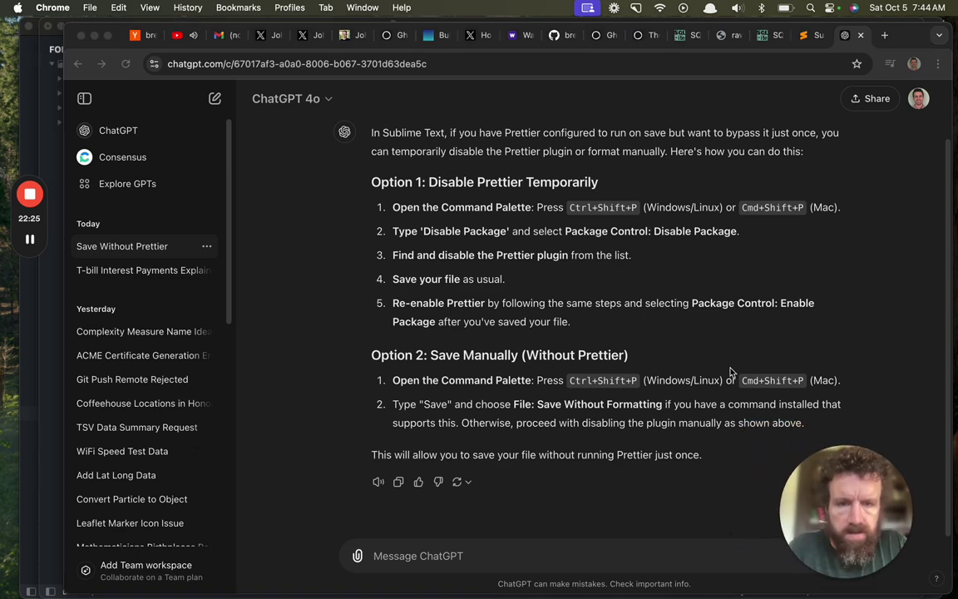
key("super+Tab")
key("super+Tab")
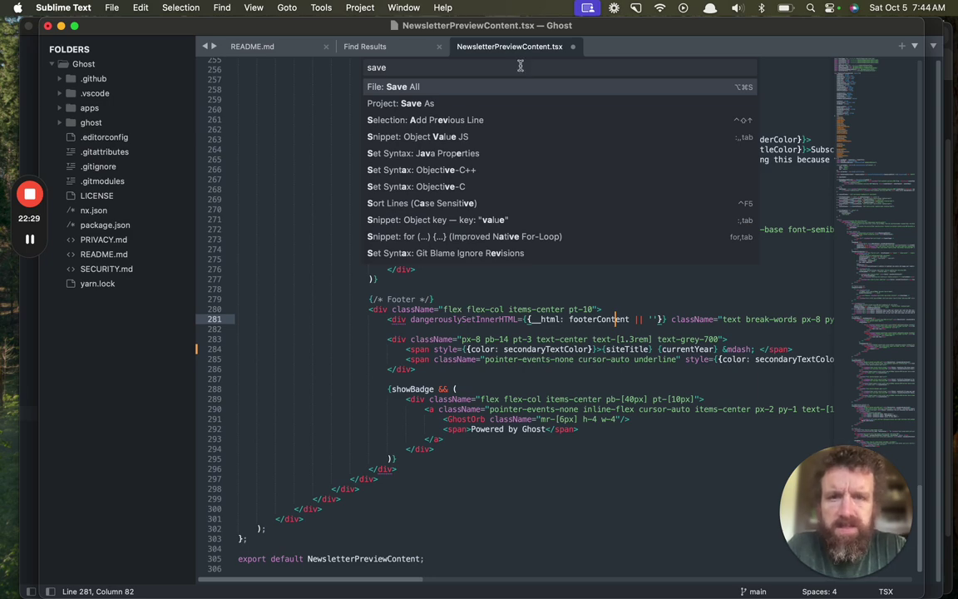
- Check the Command Palette for 'Sav' and 'File:' commands; none saves without formatting
type("all")
key("super+Tab")
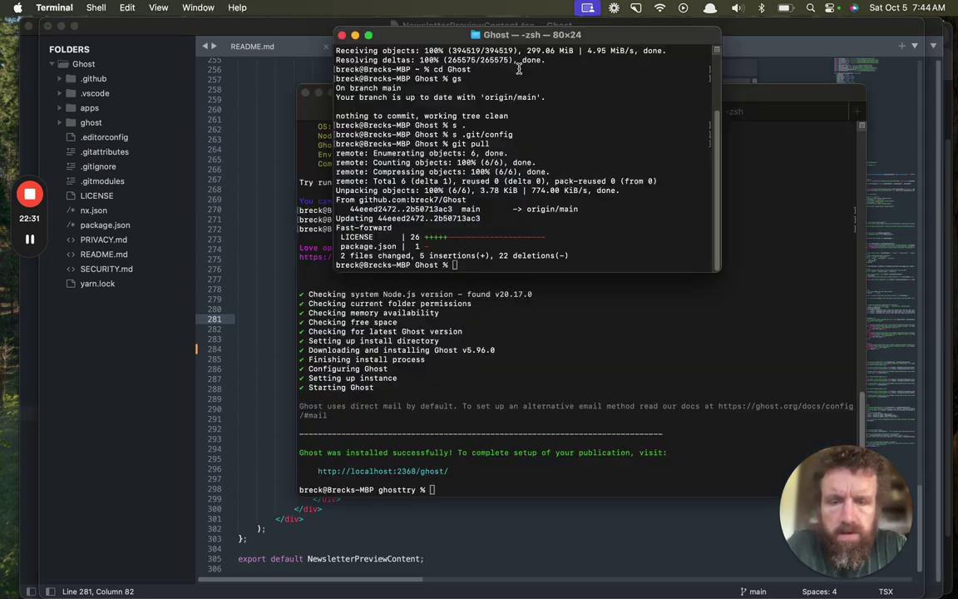
key("super+Tab")
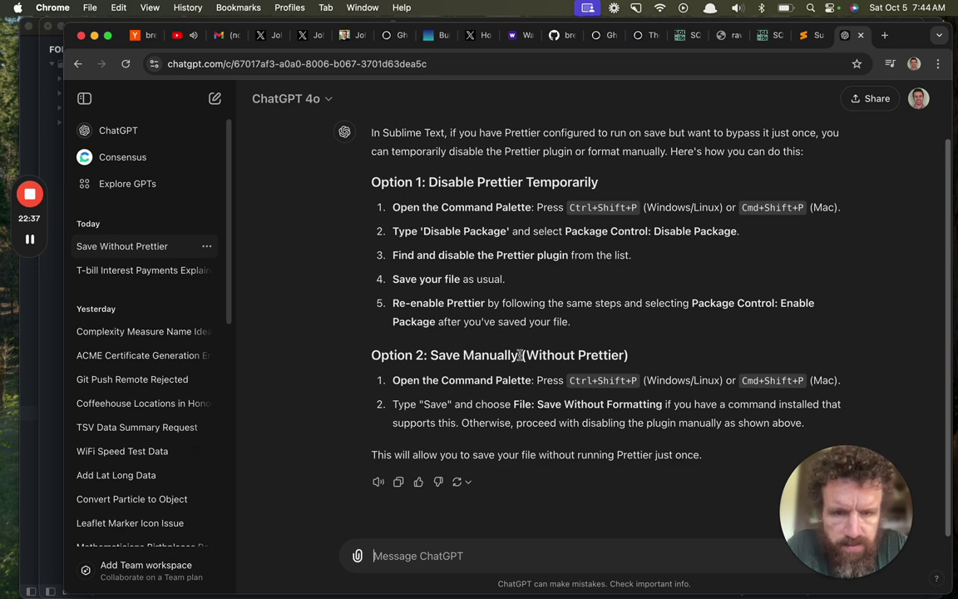
key("super+Tab")
key("super+Tab")
key("Tab")
key("super+shift+p")
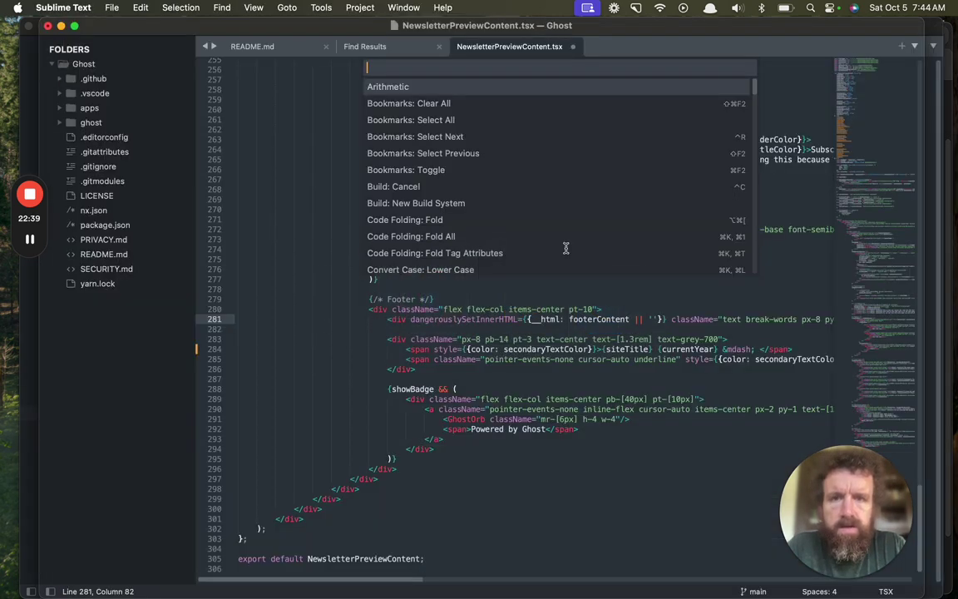
type("Sav")
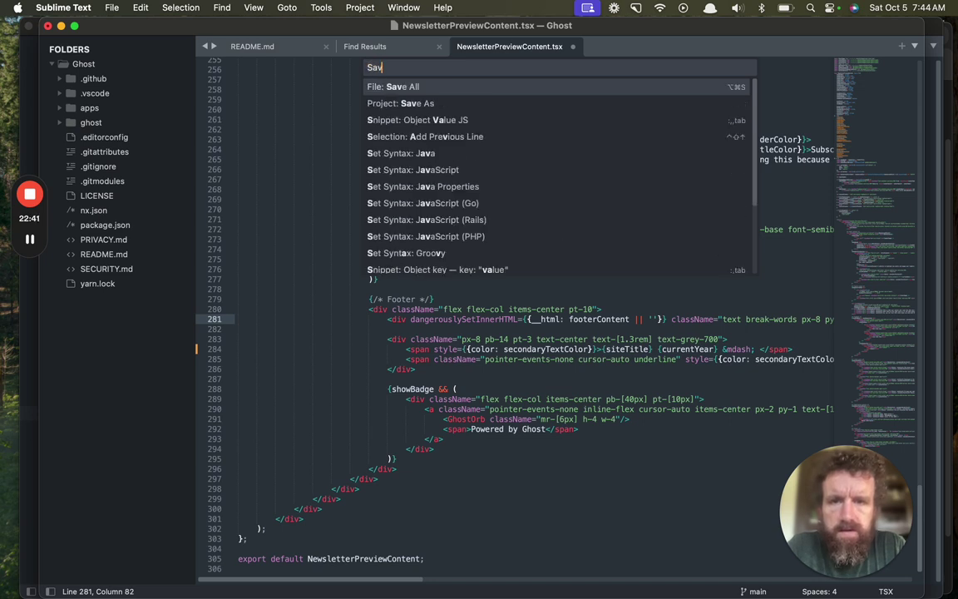
key("BackSpace")
key("BackSpace")
key("BackSpace")
type("File:")
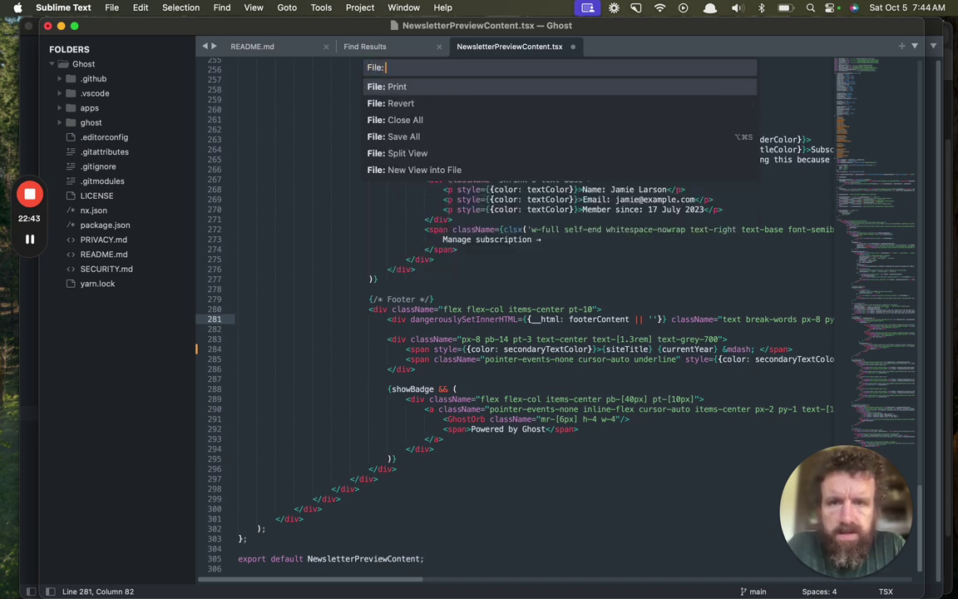
- Take a region screenshot of ChatGPT's answer in Chrome
key("super+Tab")
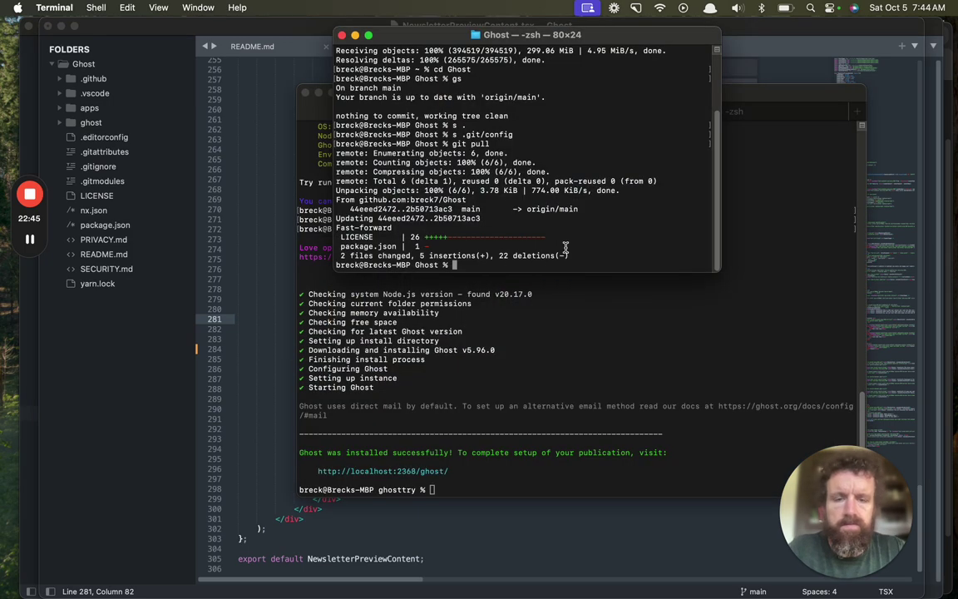
key("super+Tab")
key("Tab")
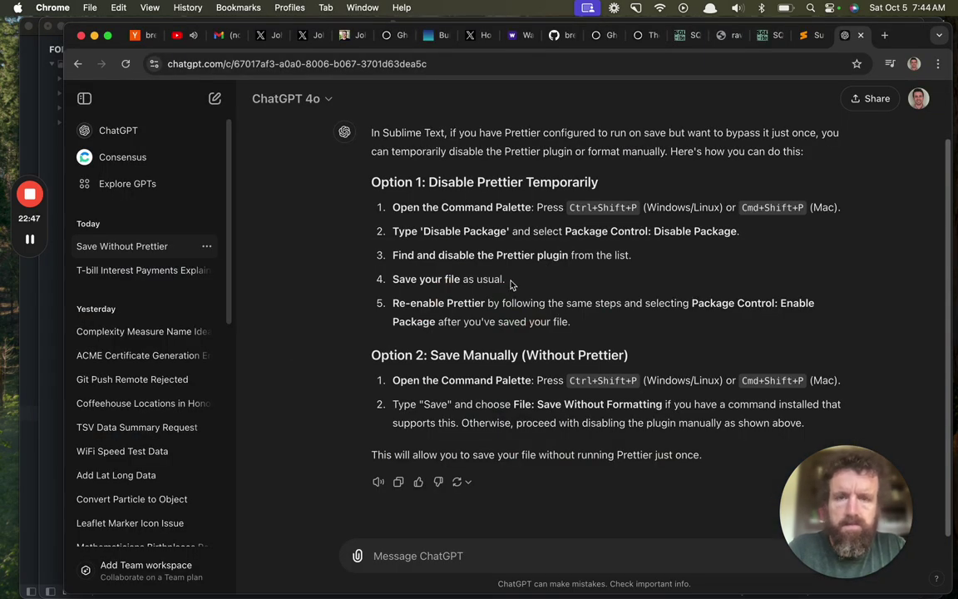
key("super+shift+4")
left_click_drag(353, 117, 819, 437)
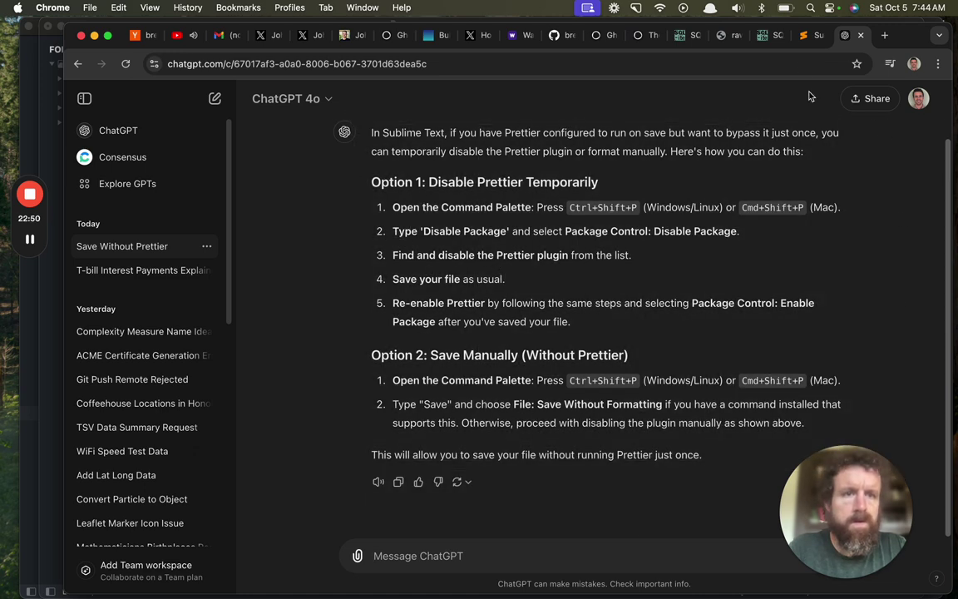
- Title the new topic 'Add "File: save without formatting"' under Ideas and Feature Requests
left_click(805, 37)
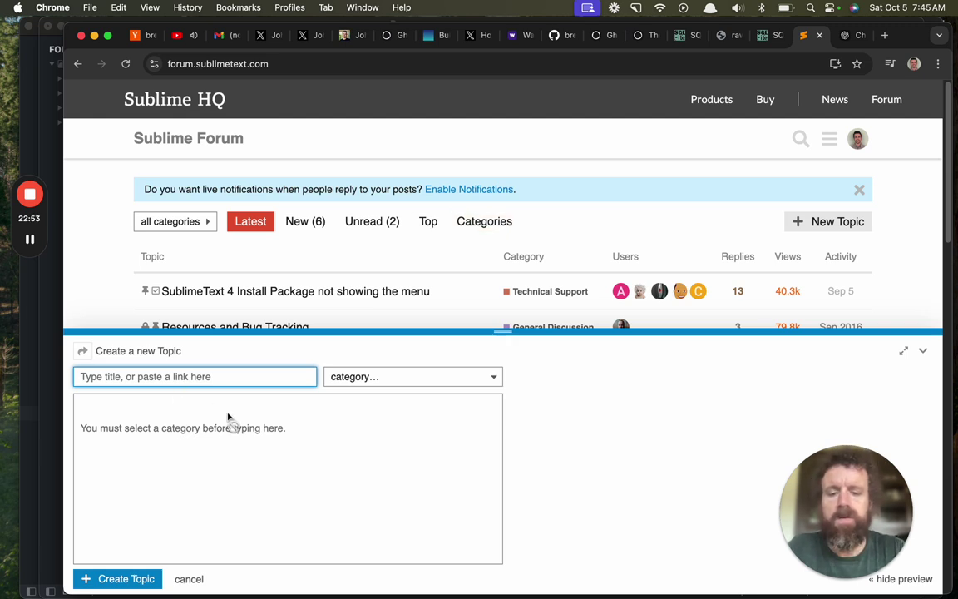
type("File")
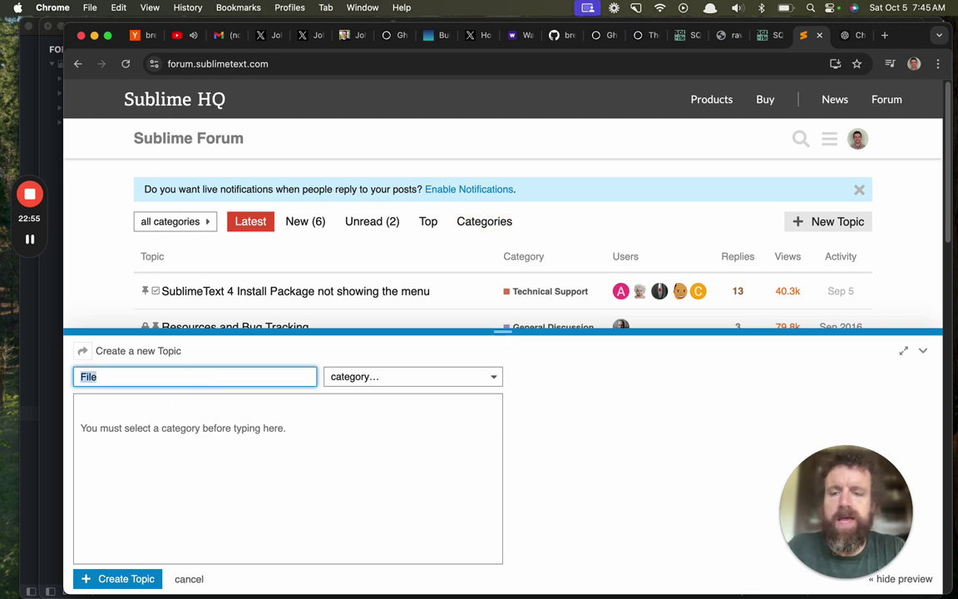
key("BackSpace")
key("BackSpace")
key("BackSpace")
type("Aff")
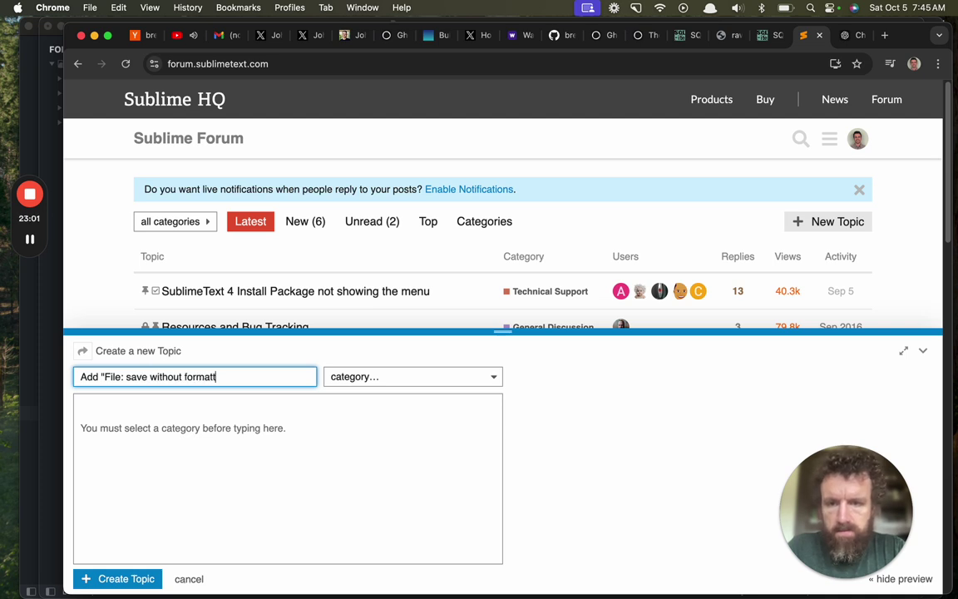
left_click(278, 463)
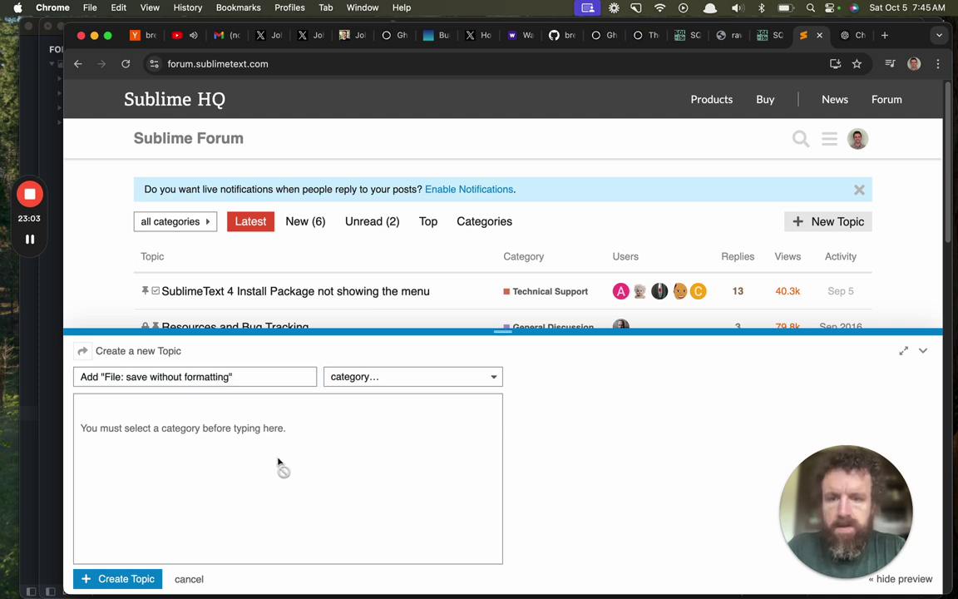
left_click(401, 376)
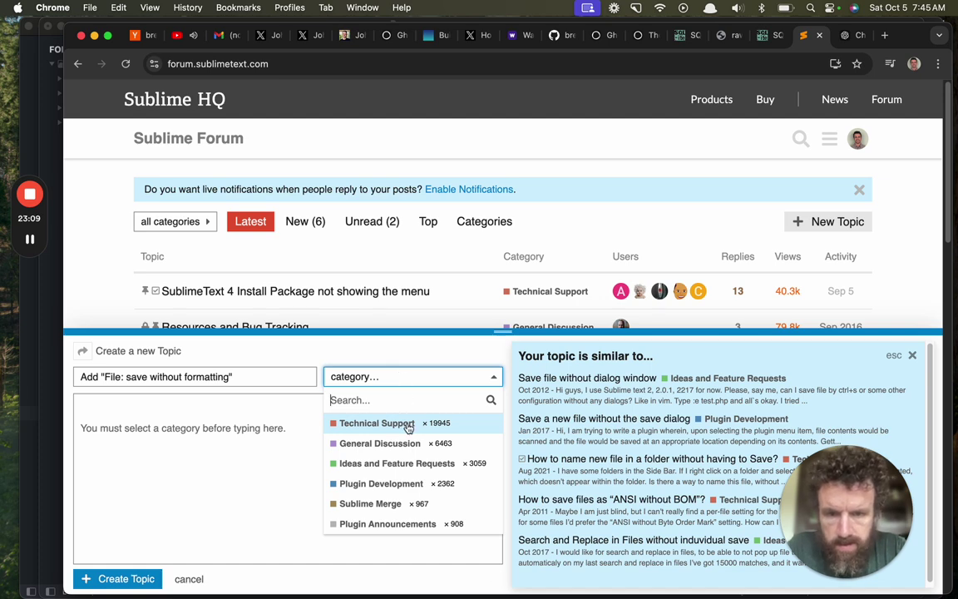
left_click(399, 464)
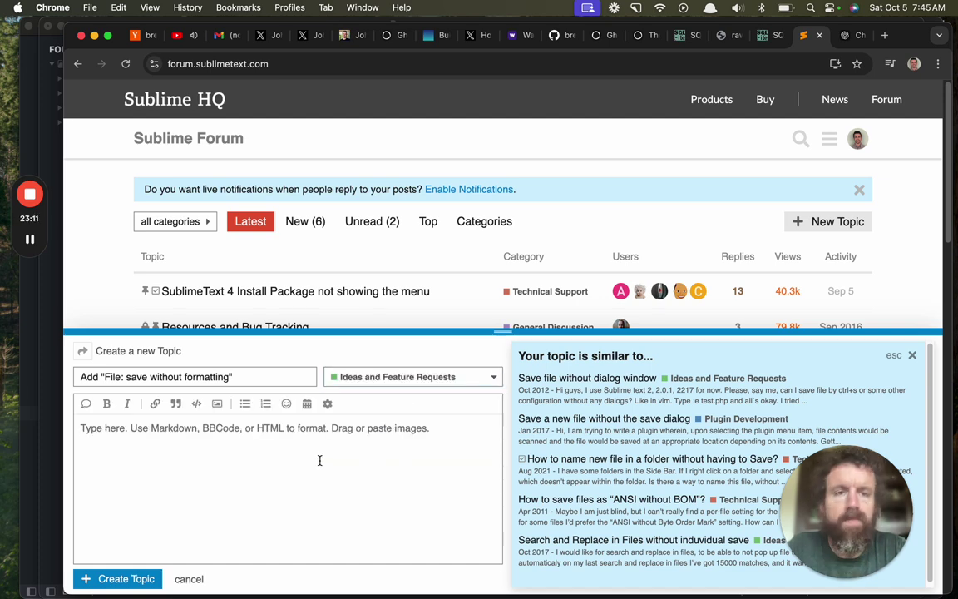
- Write the body explaining Prettier formatting on save is sometimes unwanted and slow to bypass
type("Sometimes I want to save a file")
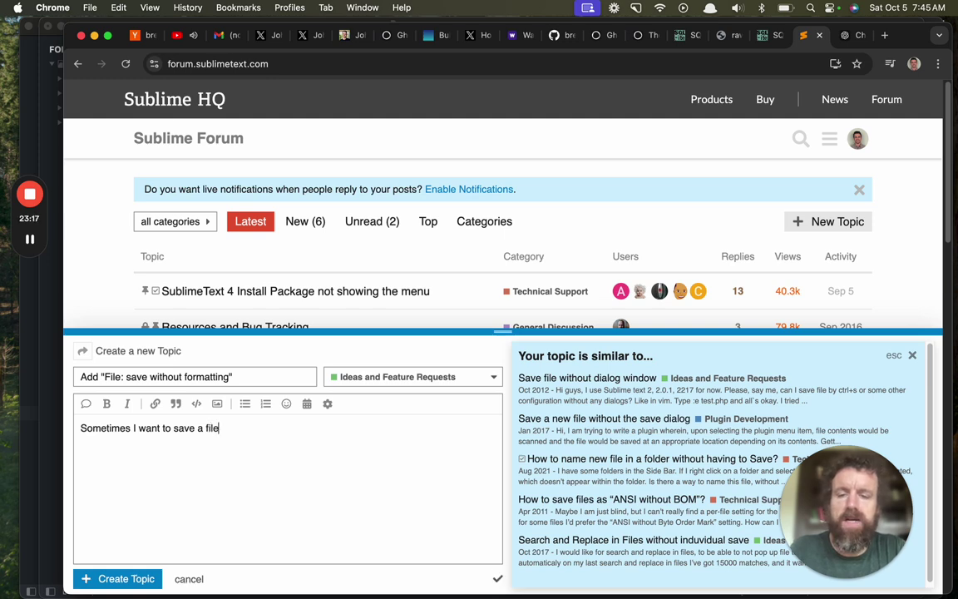
key("super+BackSpace")
type("I usually wan")
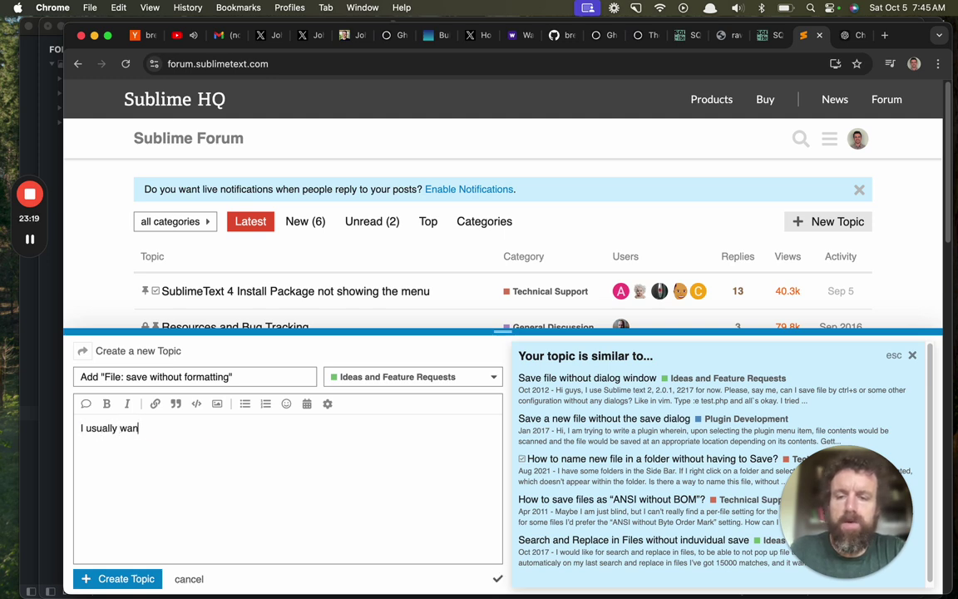
type("t Prettier")
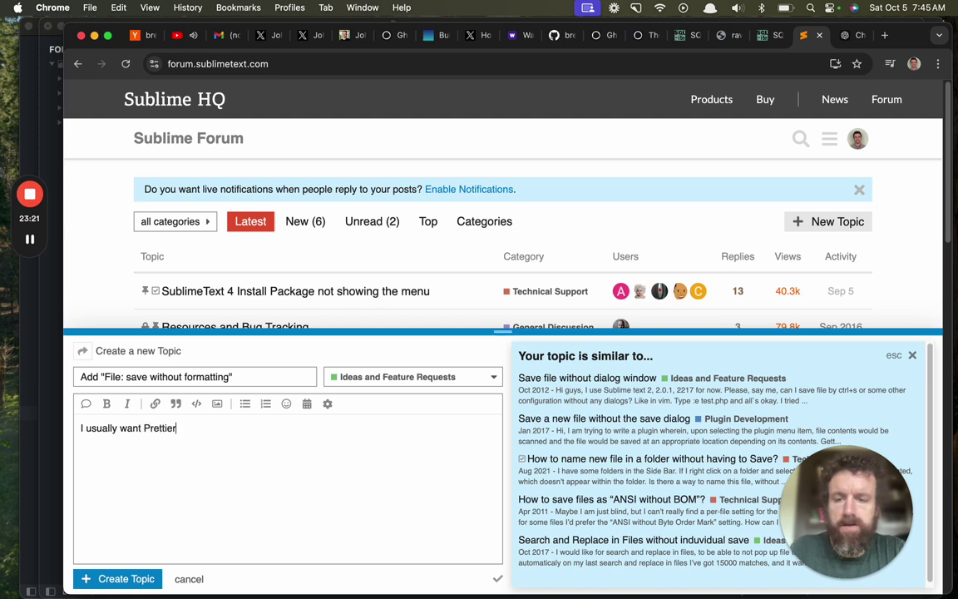
type("to for")
type("les on save, but sometimes")
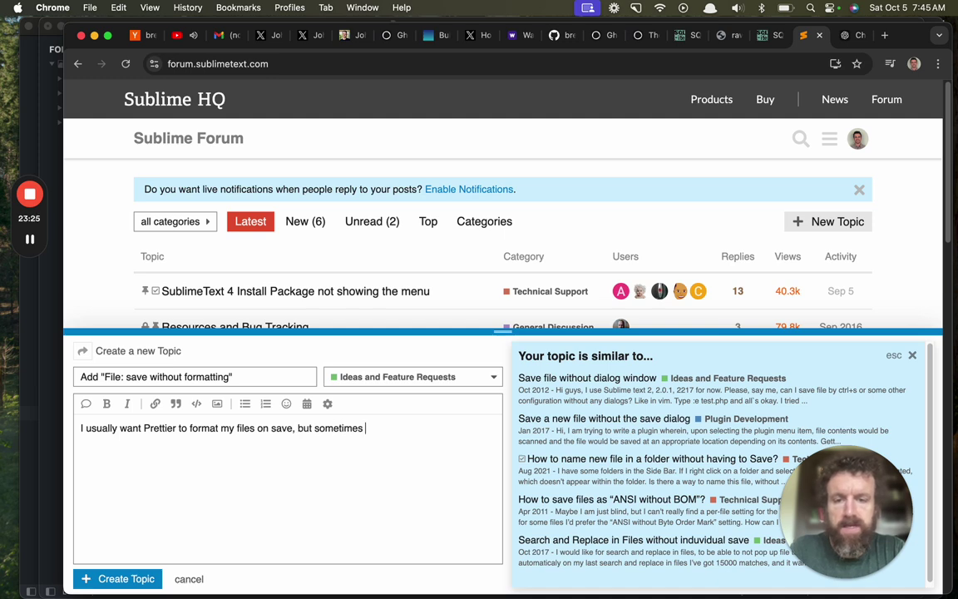
type("on't.")
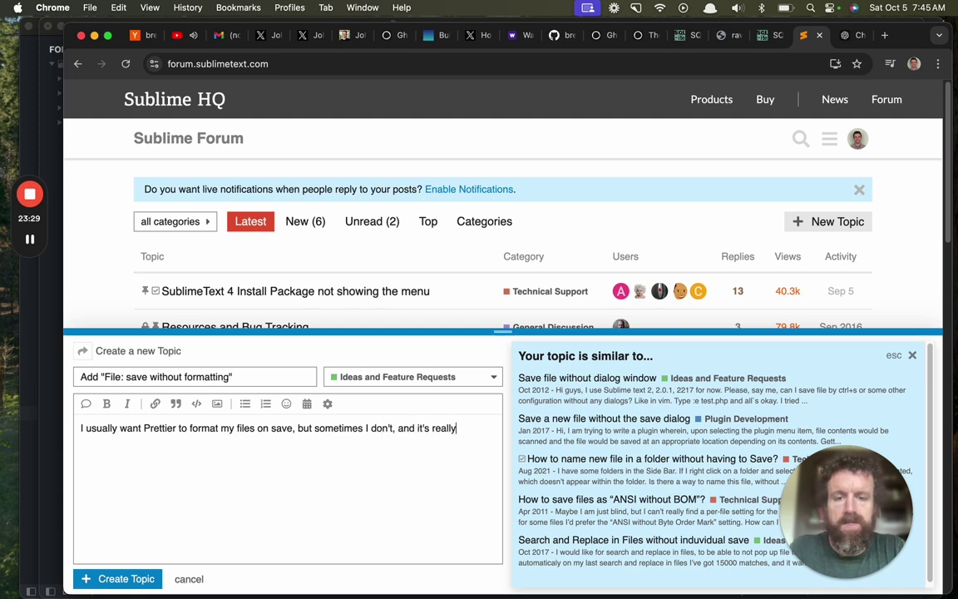
type(" and slow to")
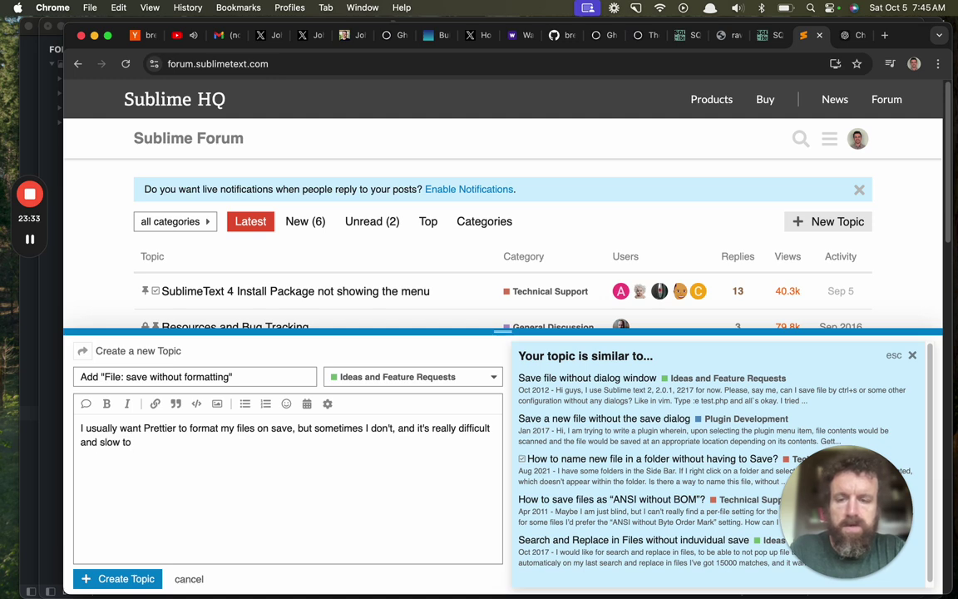
type("file when that is t")
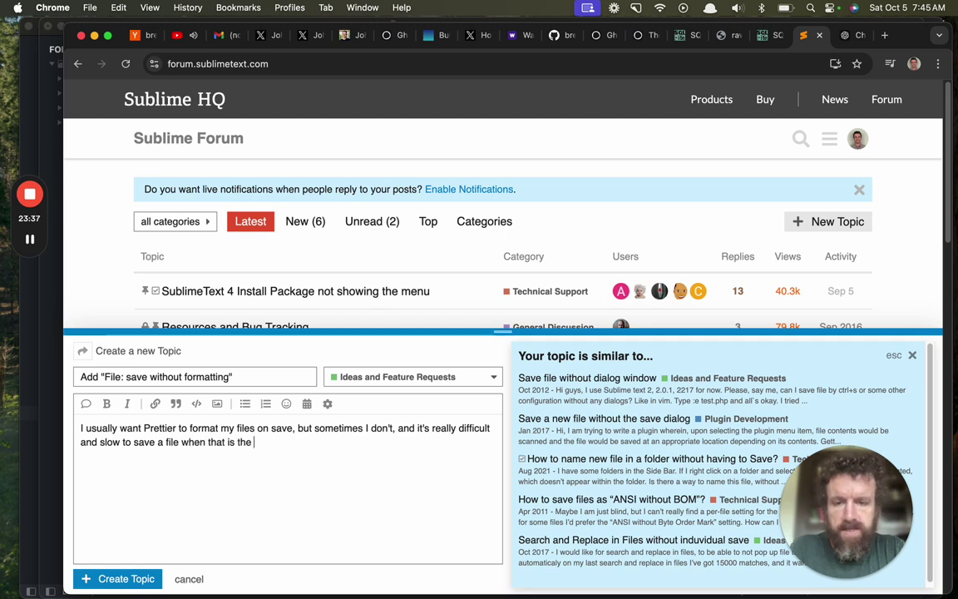
type("he")
key("BackSpace")
key("BackSpace")
key("BackSpace")
- Copy ChatGPT's Option 2 save steps and paste them into the forum topic body
left_click(861, 35)
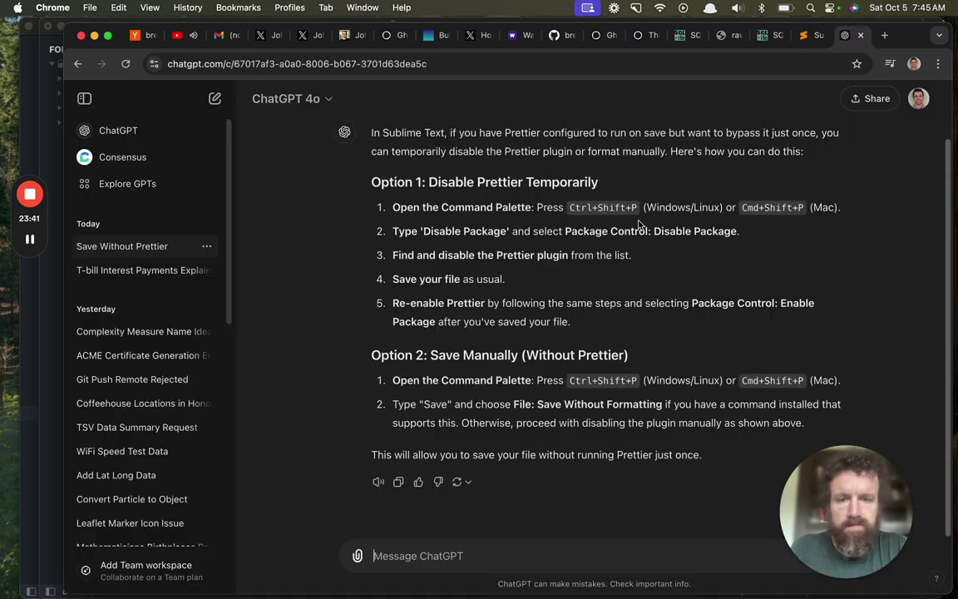
mouse_move(804, 422)
left_mouse_down()
mouse_move(385, 373)
mouse_move(366, 350)
left_mouse_up()
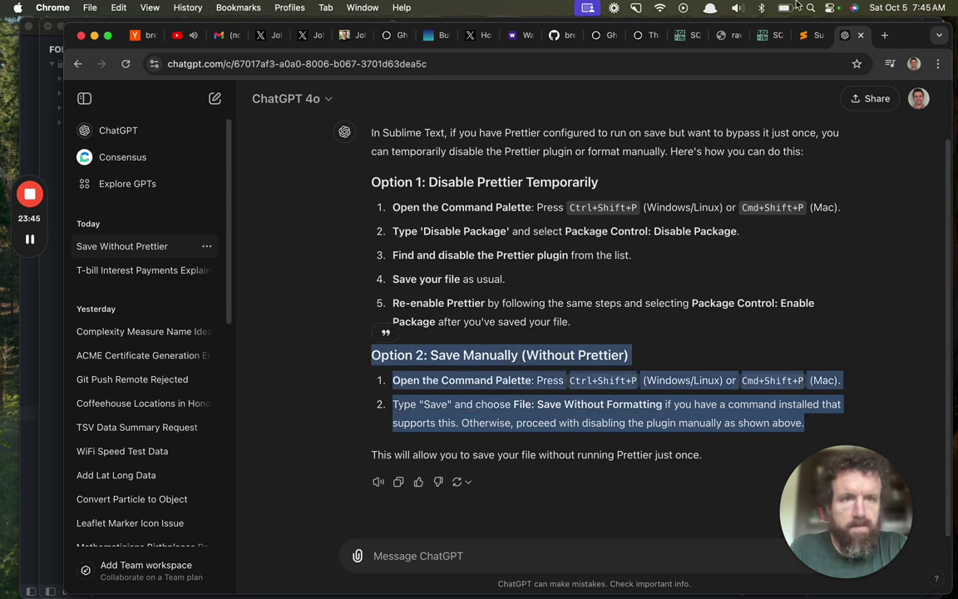
left_click(790, 37)
type("### Option 2: Save Manually (Without Prettier)  1. **Open the Command Palette** : Press `Ctrl+Shift+P` (Windows/Linux) or `Cmd+Shift+P` (Mac). 2. Type \"Save\" and choose **File: Save Without Formatting** if you have a command installed that supports this. Otherwise, proceed with disabling the plugin manually as shown above.")
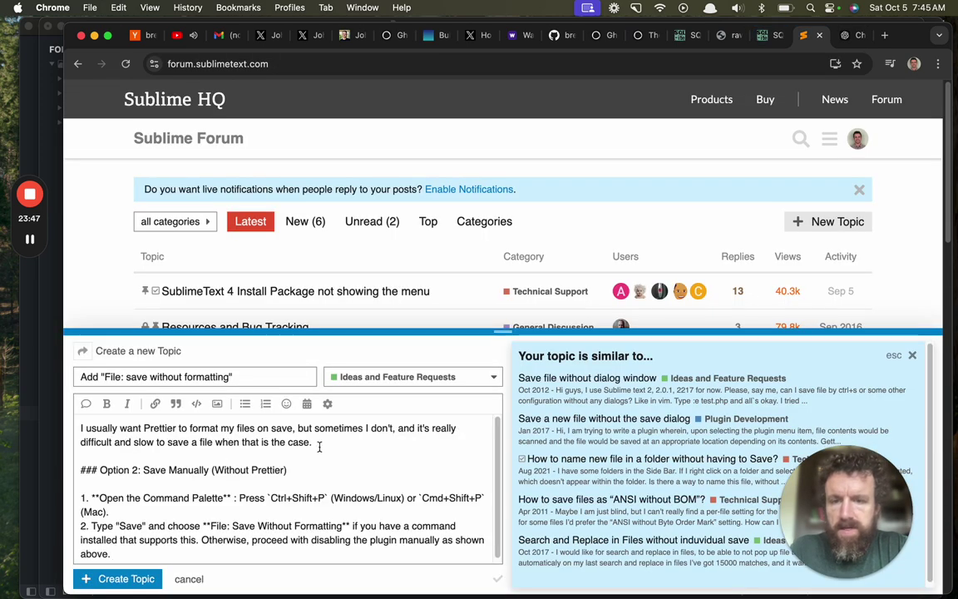
- Add a 'Suggested by chat:' intro line and publish the topic
key("Return")
key("Return")
type("Here is a f")
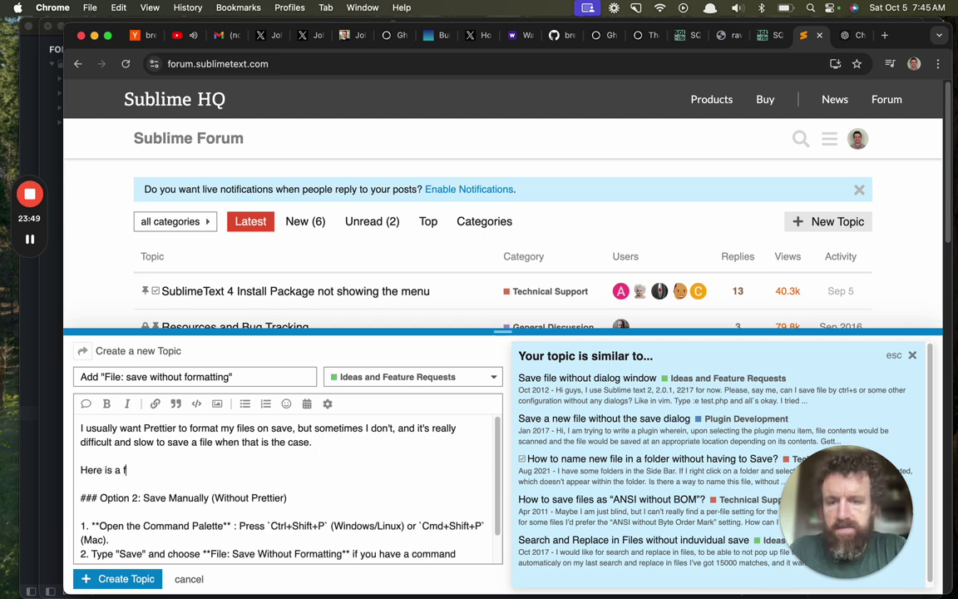
type("ggested by chatgpt:")
scroll(108, 524, "down", 2)
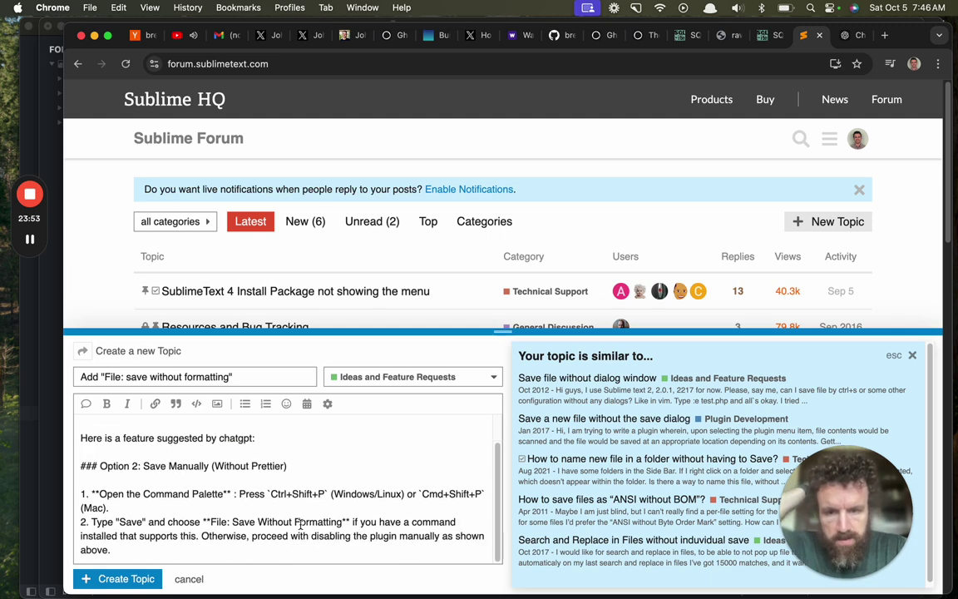
left_click(137, 582)
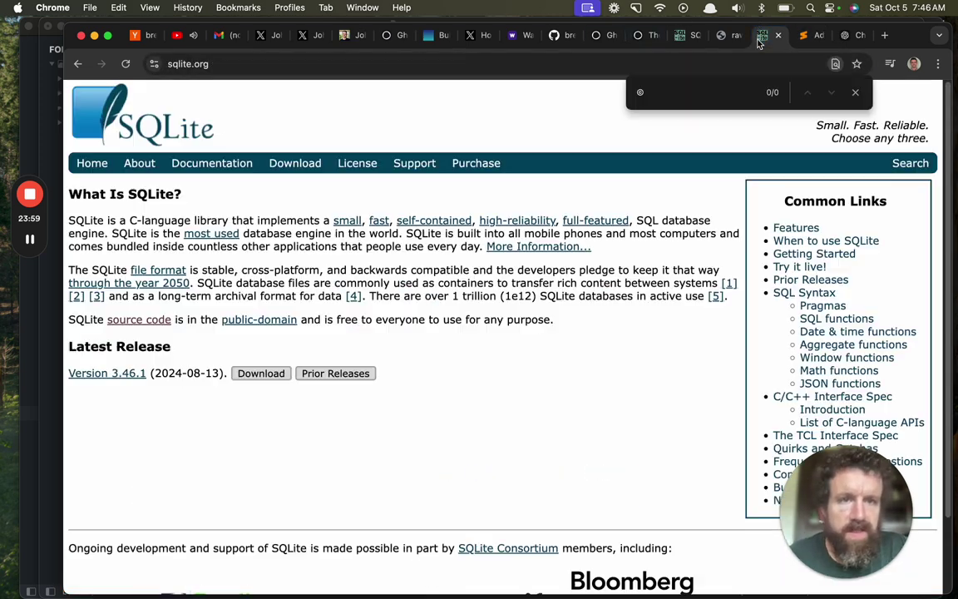
- Glance at the raw SQLite LICENSE.md tab, return to sqlite.org, then go back to Sublime Text
left_click(760, 37)
left_click(725, 38)
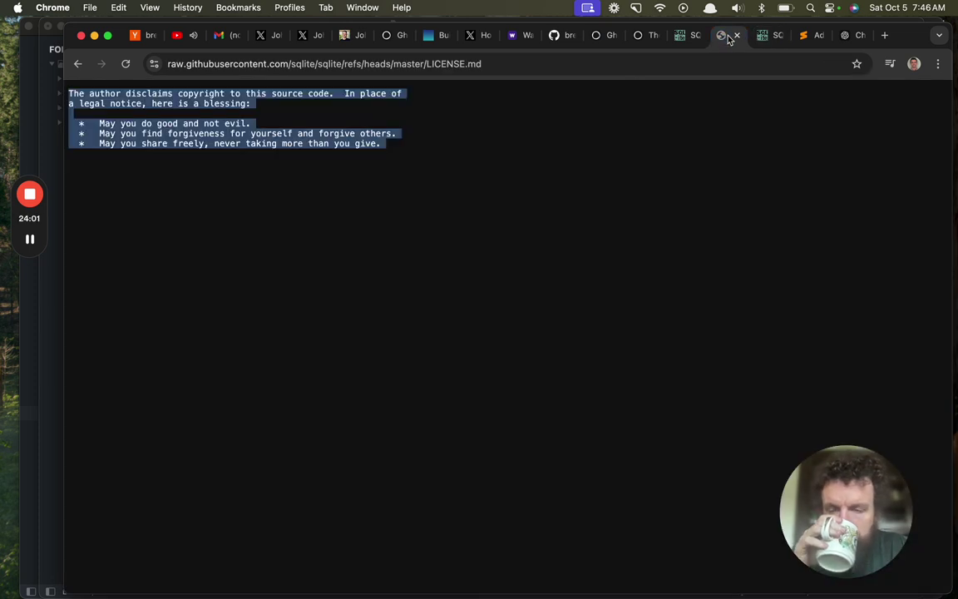
left_click(758, 35)
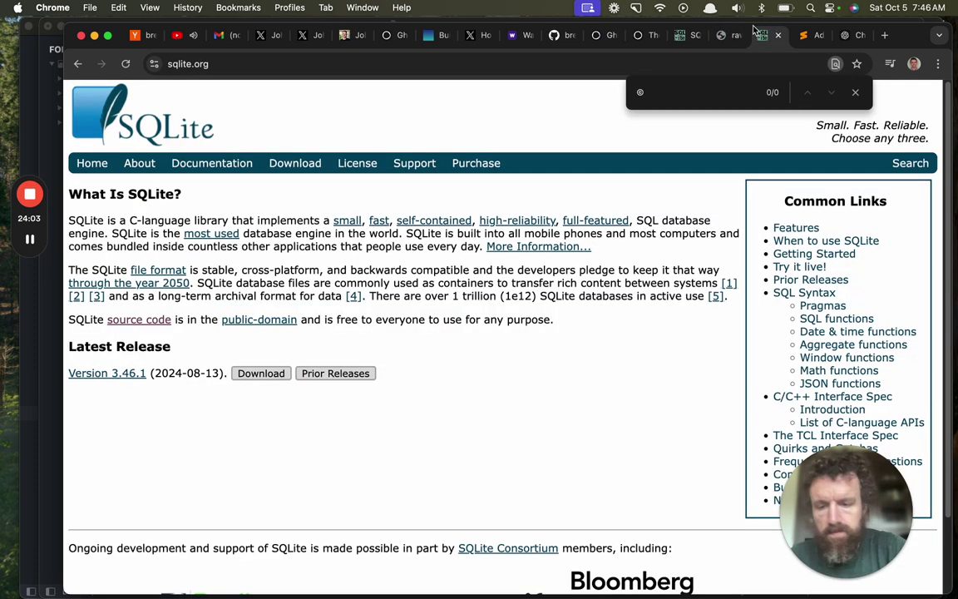
key("super+Tab")
key("super+Tab")
key("super+Tab")
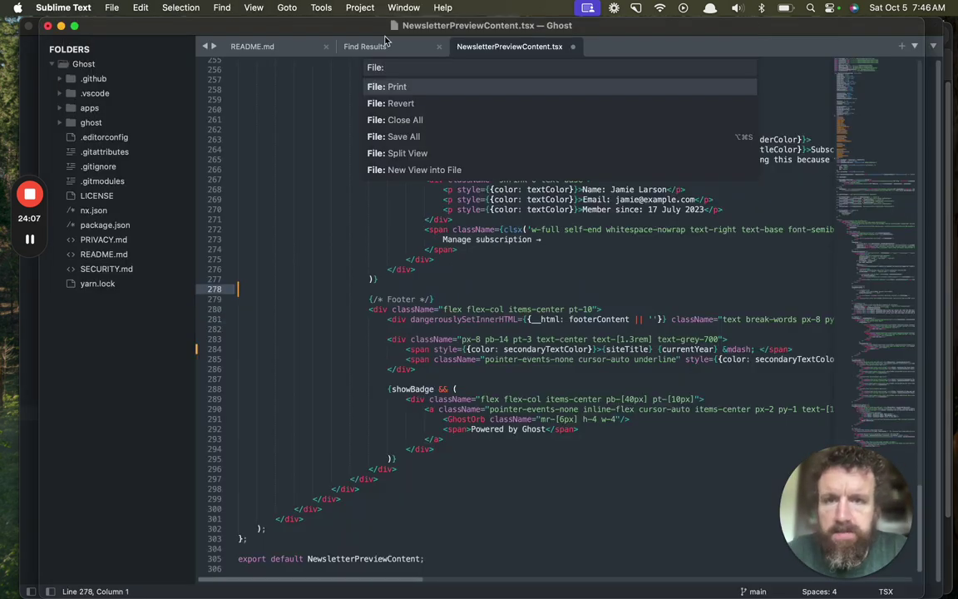
- Disable the JsPrettier package with Package Control: Disable Package
left_click(385, 45)
left_click(411, 232)
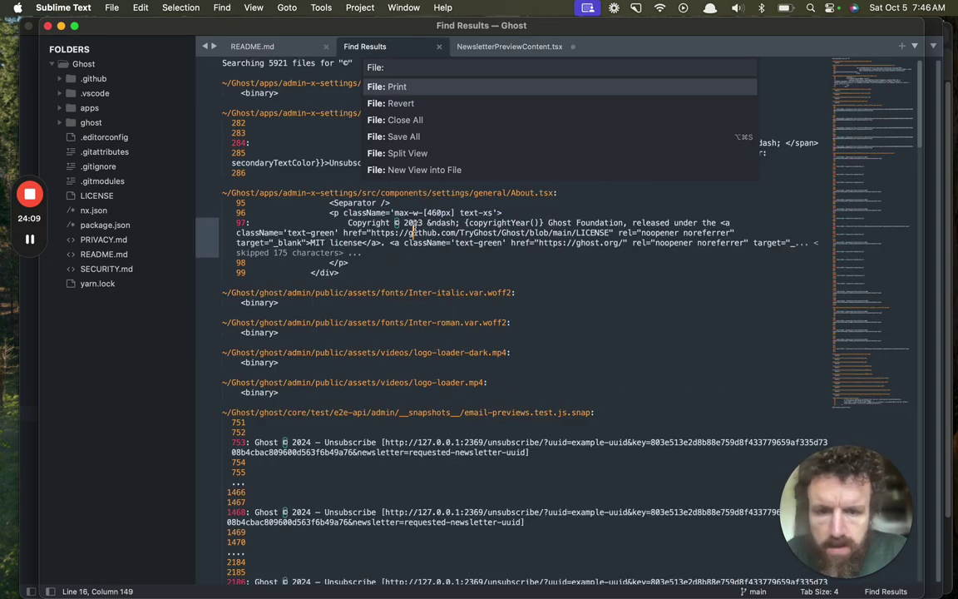
key("Escape")
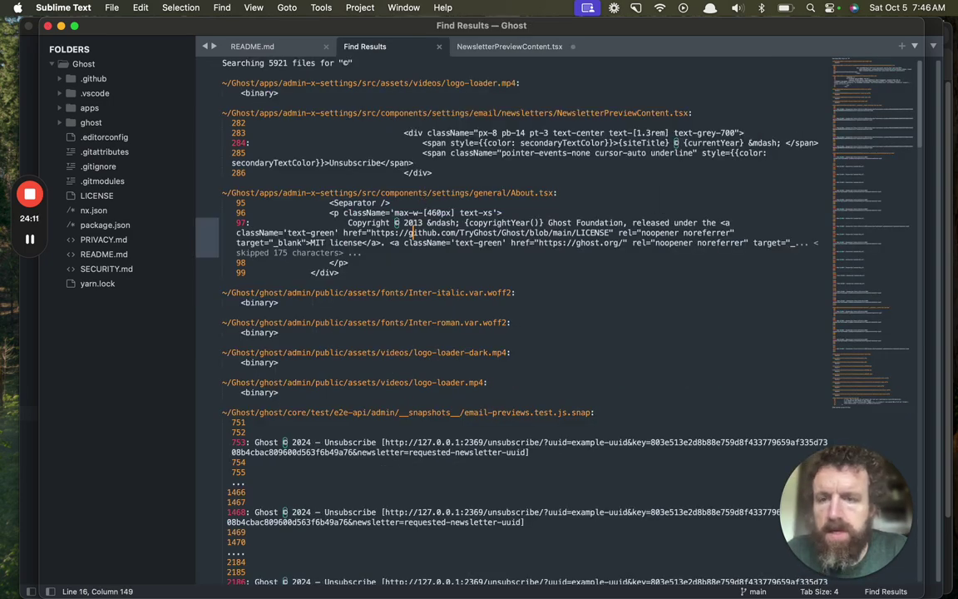
key("super+shift+p")
type("disa")
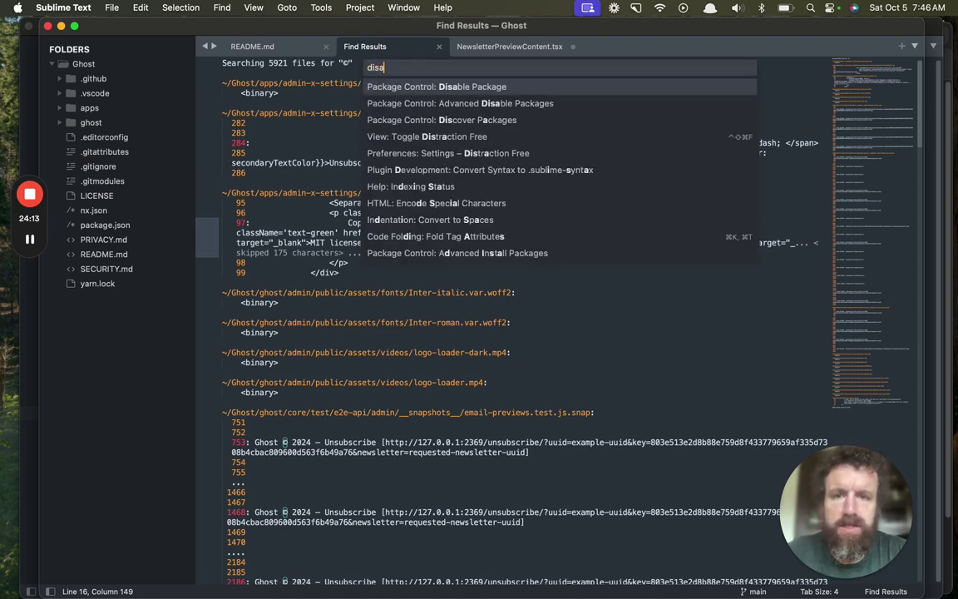
type("ble")
key("Return")
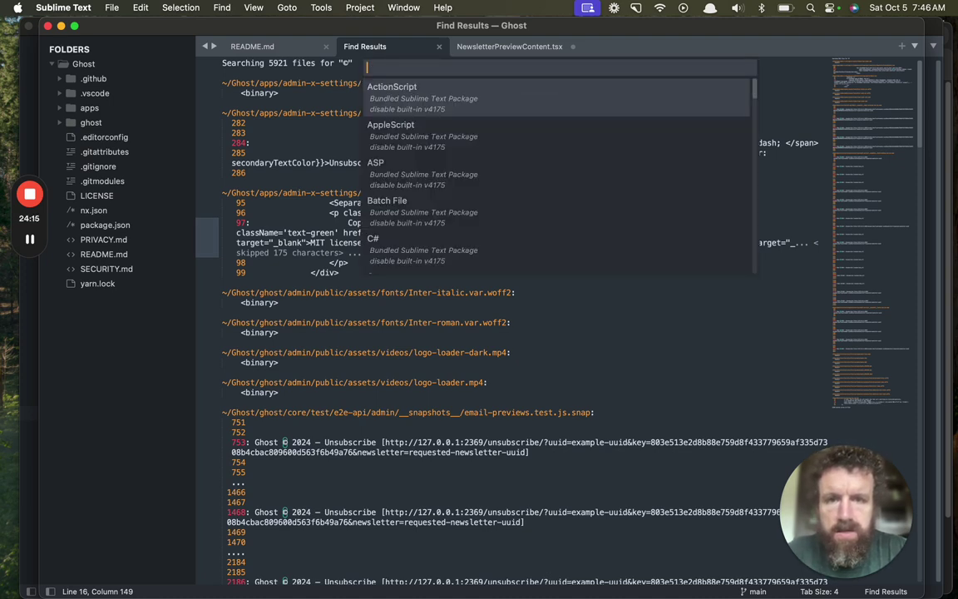
key("Down")
key("Down")
key("Down")
key("Down")
key("Down")
key("Down")
key("Down")
key("Down")
key("Down")
key("Down")
key("Down")
key("Down")
key("Down")
key("Down")
type("pre")
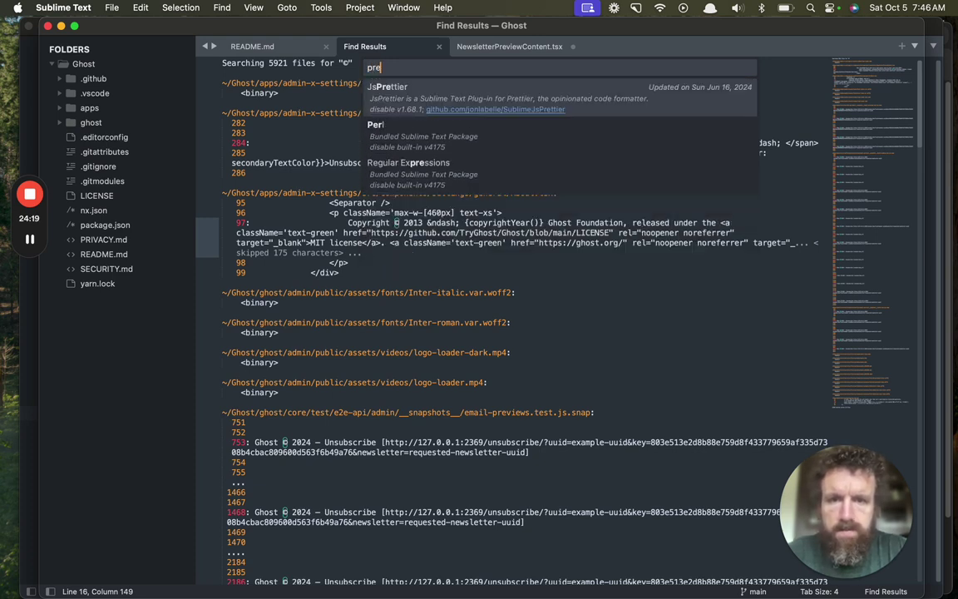
key("Return")
- Save NewsletterPreviewContent.tsx unformatted and rerun the project-wide © search
left_click(509, 45)
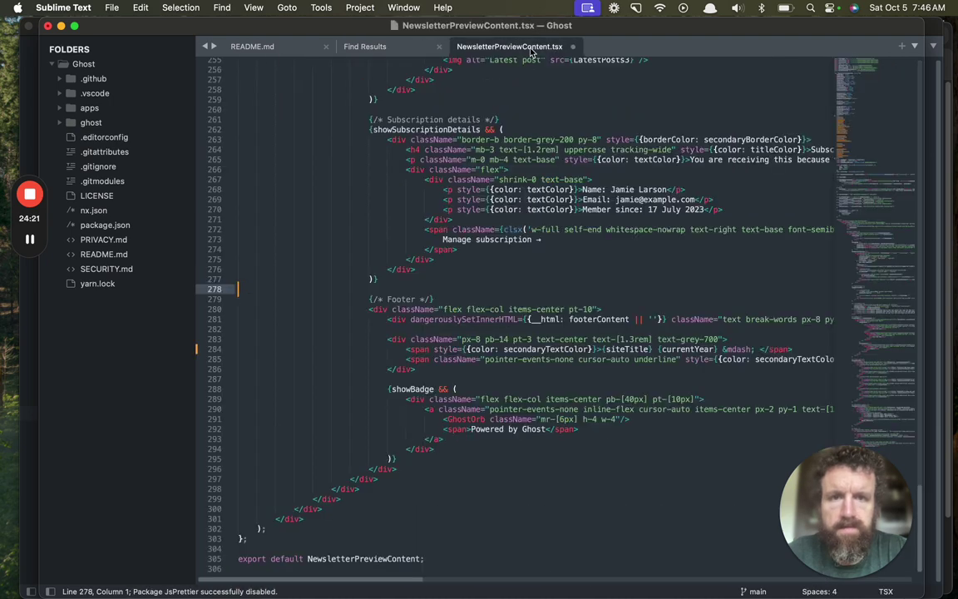
key("super+s")
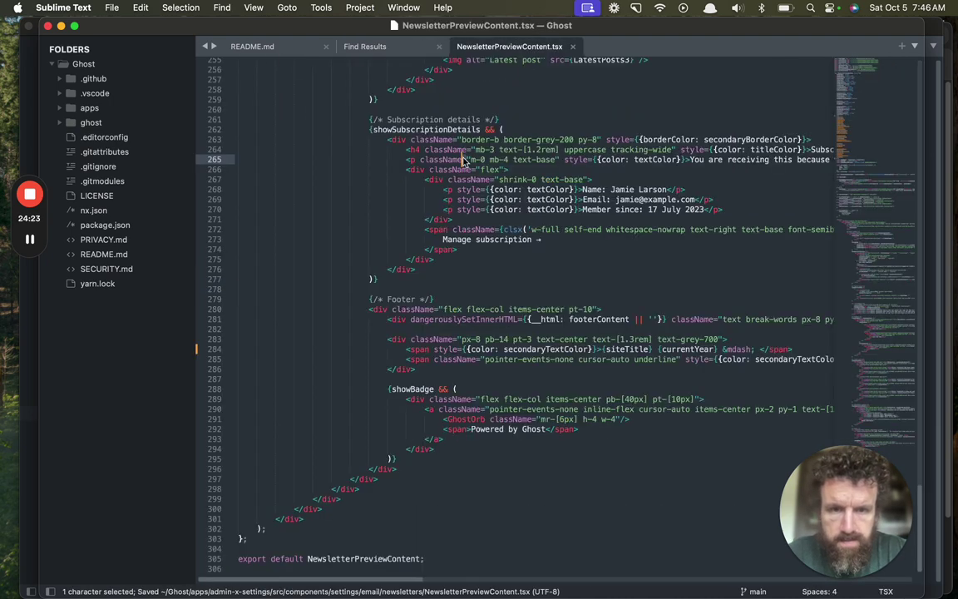
left_click(470, 188)
key("super+shift+f")
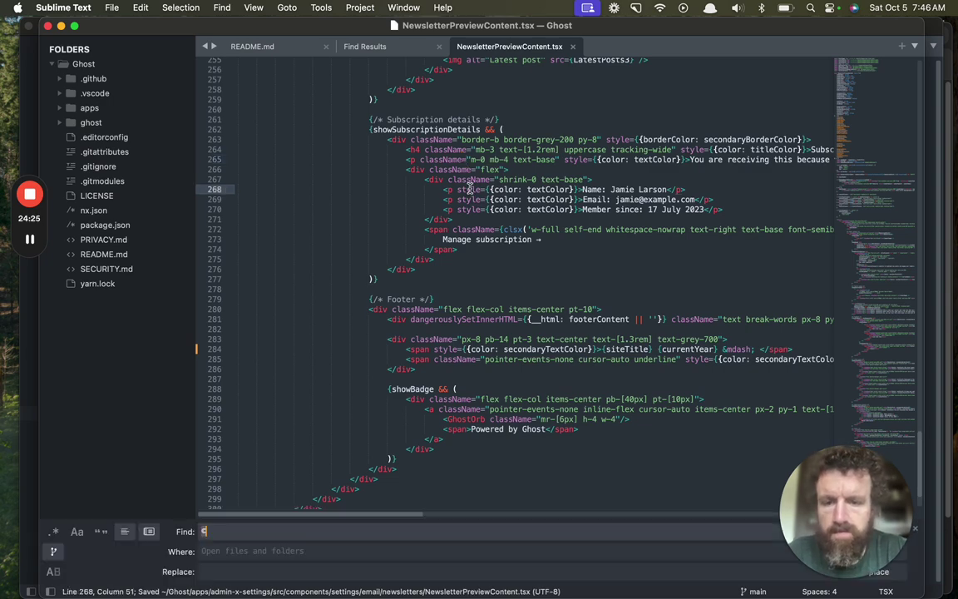
key("Return")
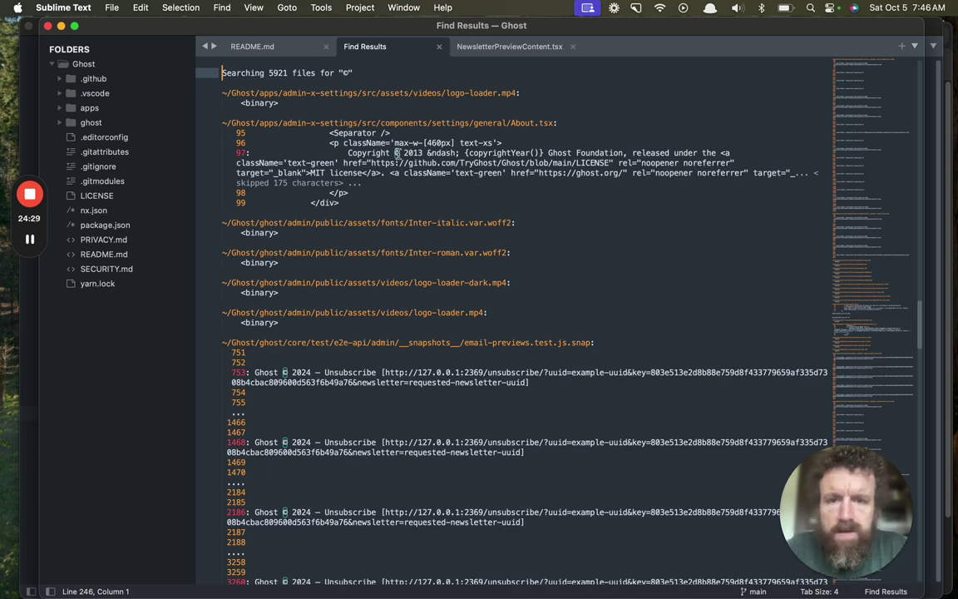
- In About.tsx line 97, delete the 'Copyright © 2013 &ndash;' prefix and copy copyrightYear
double_click(397, 153)
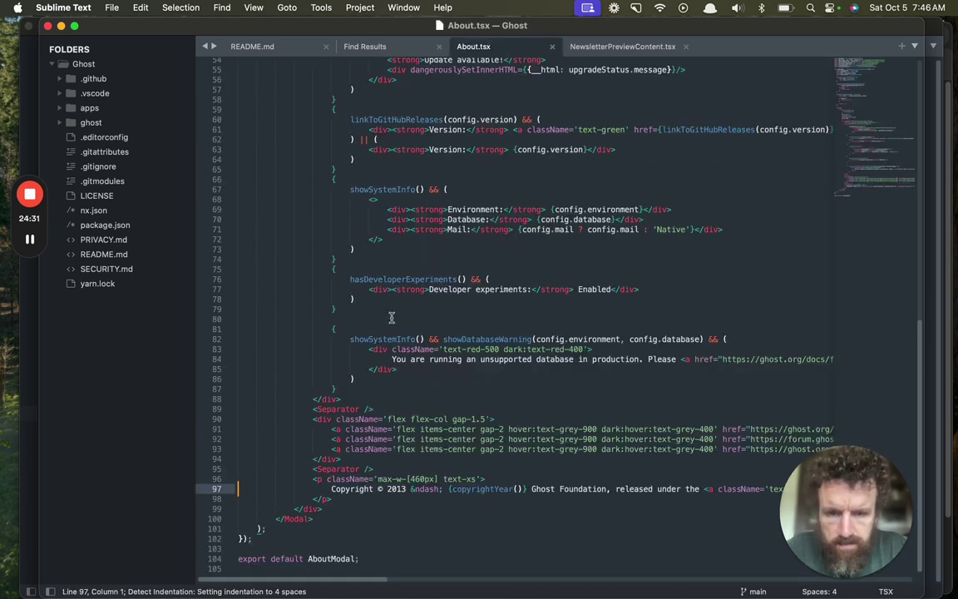
left_click(447, 489)
left_click(331, 489, "shift")
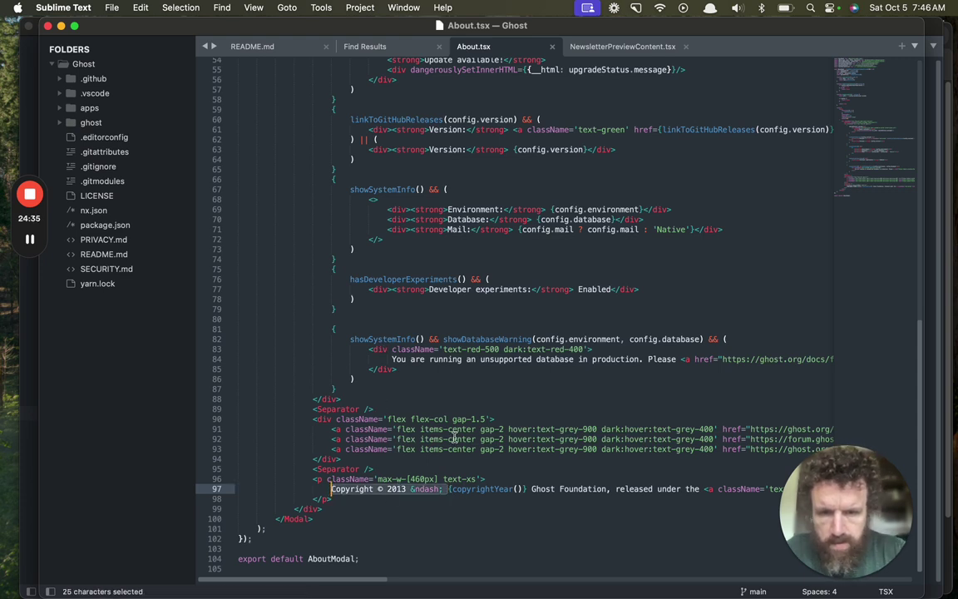
key("BackSpace")
double_click(366, 489)
key("cmd+c")
- Replace all four copyrightYear occurrences project-wide with publicDomainYear
key("super+shift+f")
key("Return")
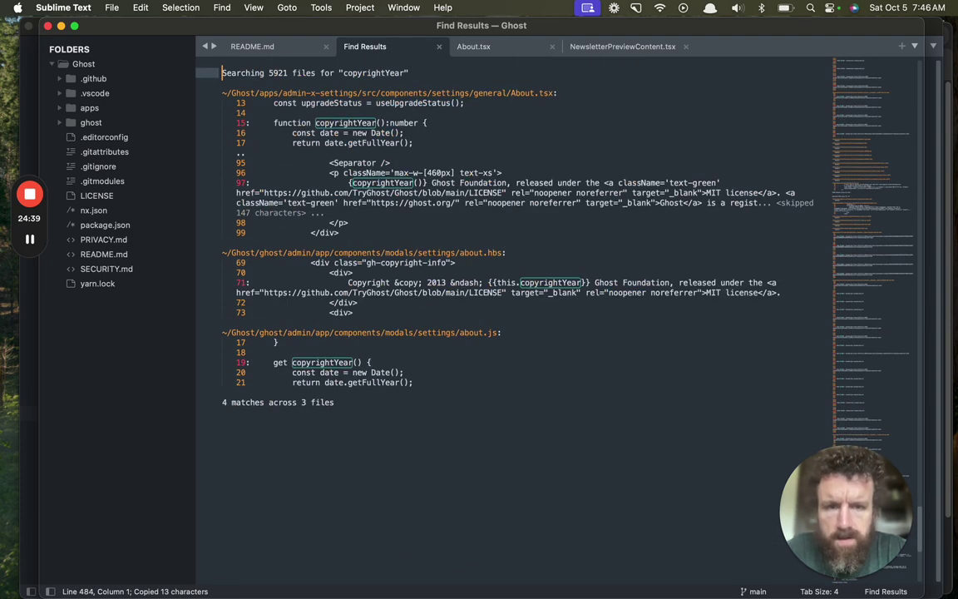
key("super+shift+f")
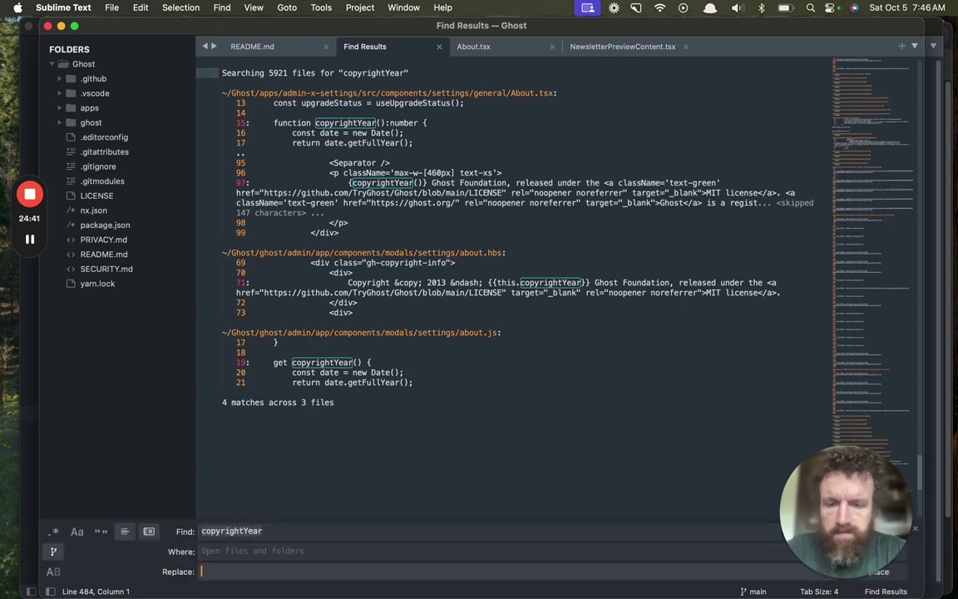
type("published")
key("BackSpace")
key("BackSpace")
key("BackSpace")
type("cDomainYear")
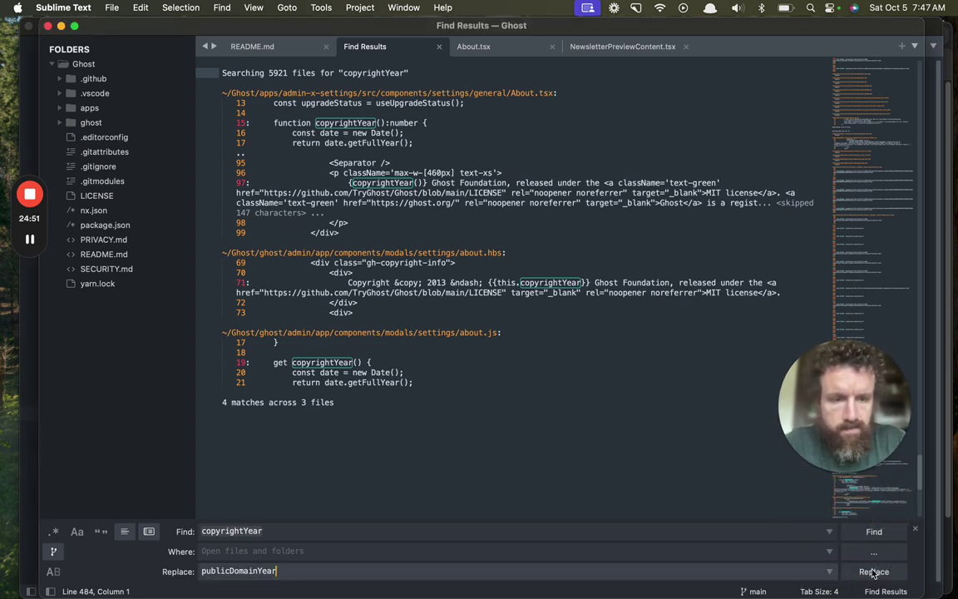
left_click(873, 572)
left_click(507, 241)
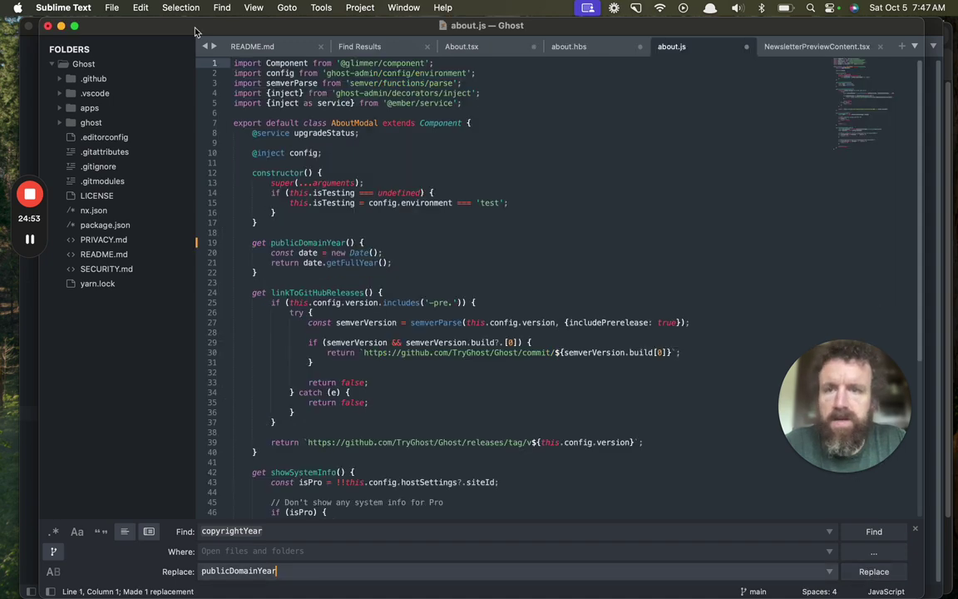
- Save all modified files and search the whole project for ©
left_click(111, 8)
left_click(133, 142)
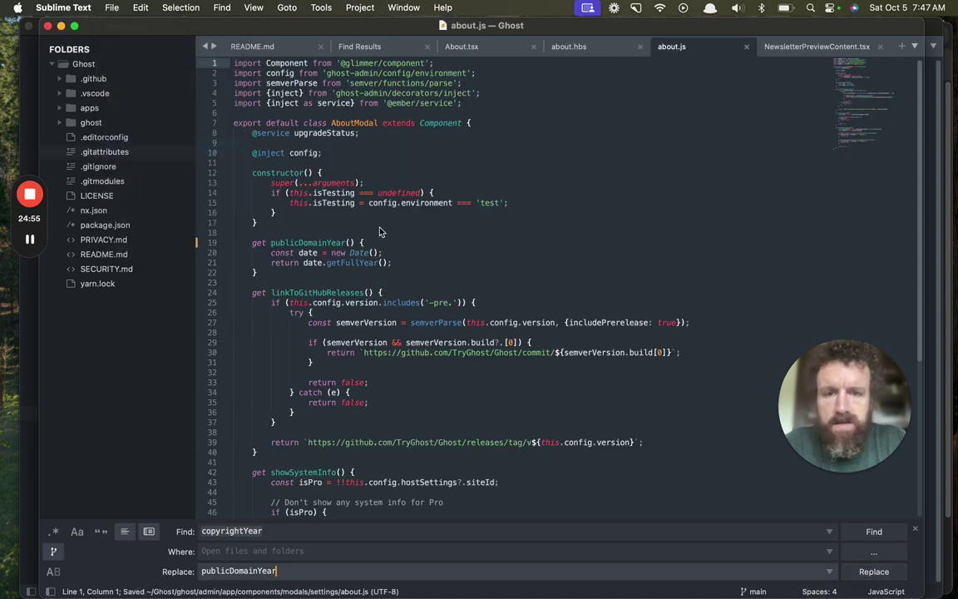
key("super+shift+f")
type("©")
key("Return")
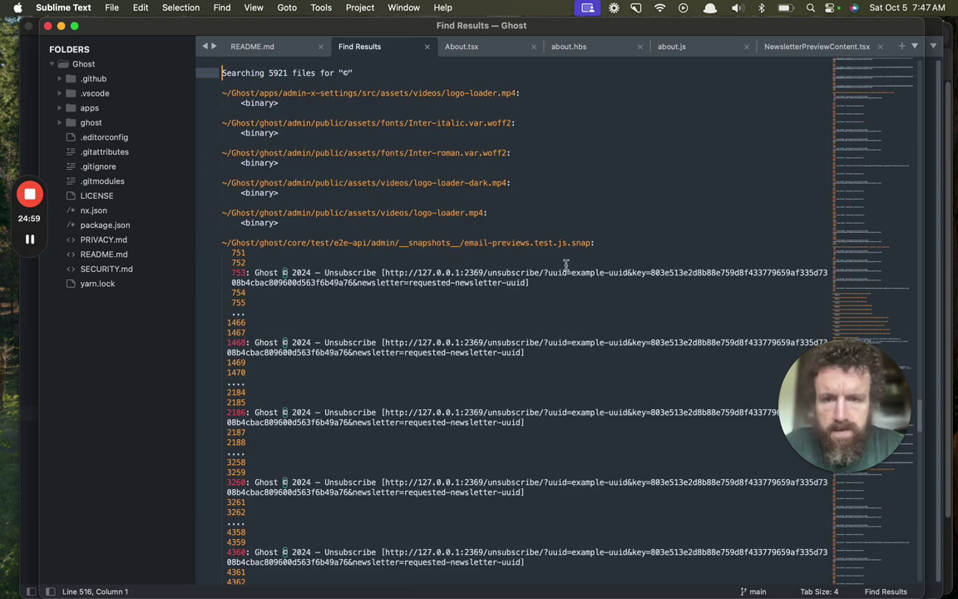
- Open the email-previews snapshot at line 753 and copy the text 'Ghost ©'
double_click(285, 273)
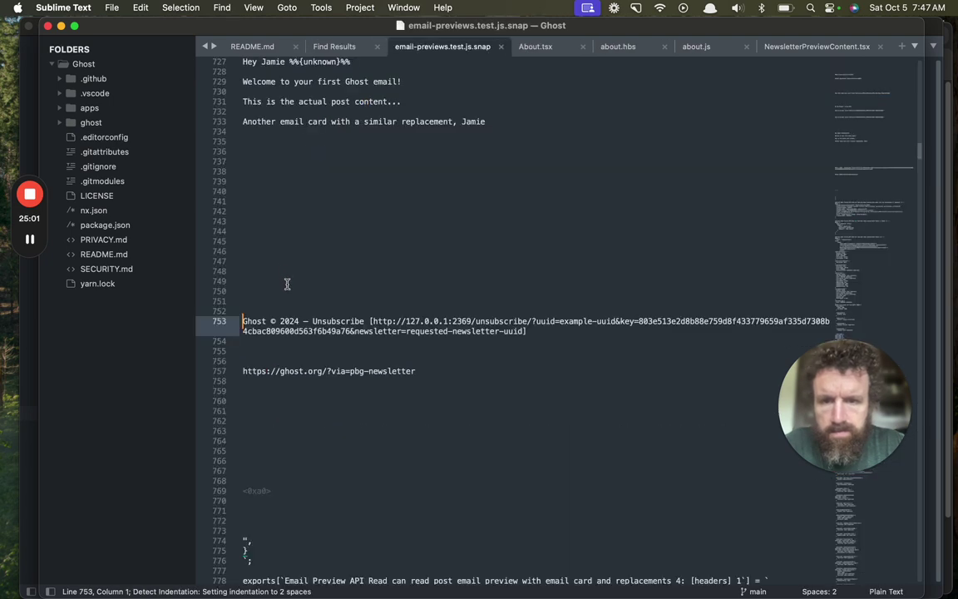
key("BackSpace")
key("BackSpace")
key("super+s")
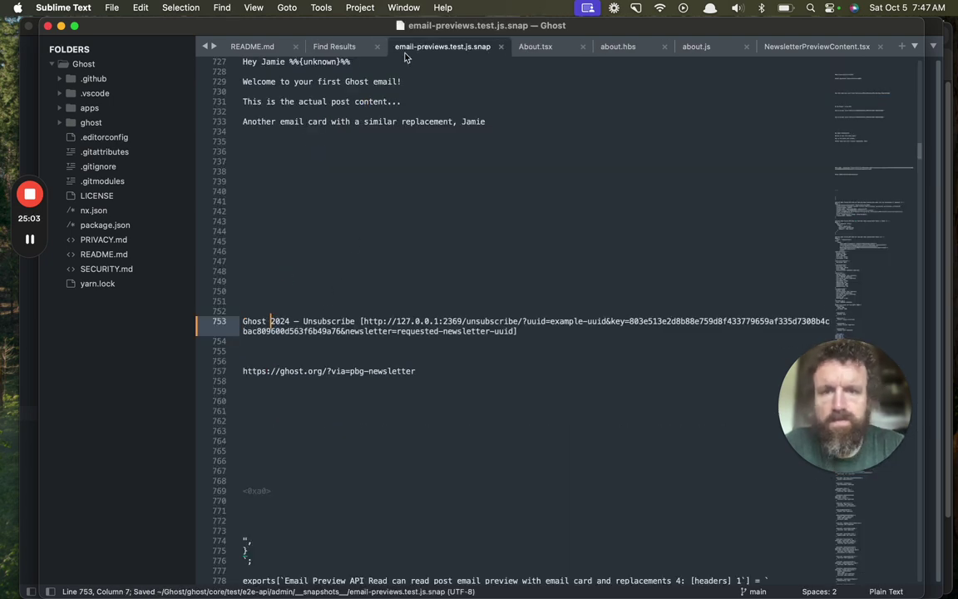
key("super+z")
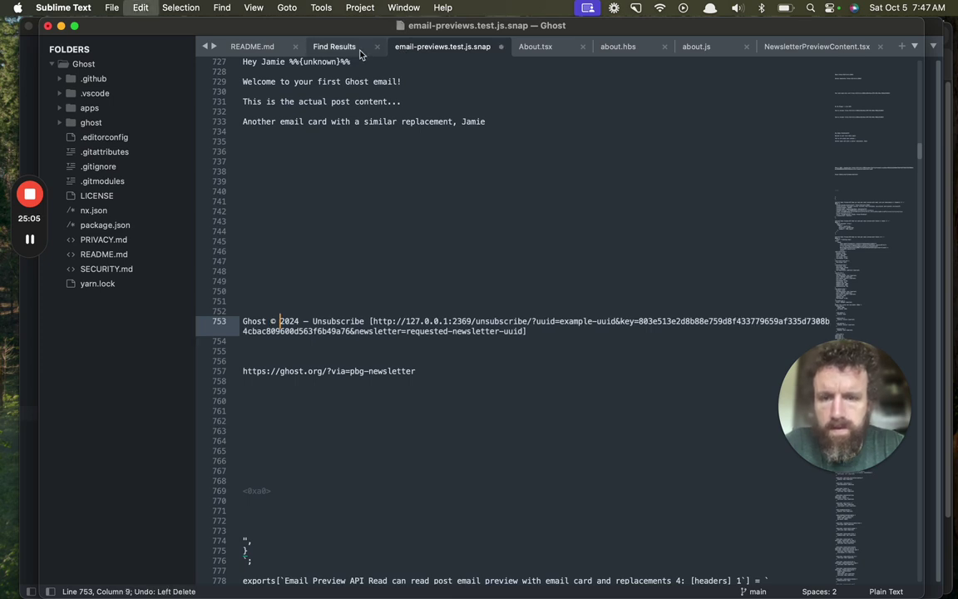
key("super+shift+Left")
key("super+c")
- Replace 'Ghost ©' with 'Ghost' in all files, save all, and re-search for ©
key("super+shift+f")
key("Tab")
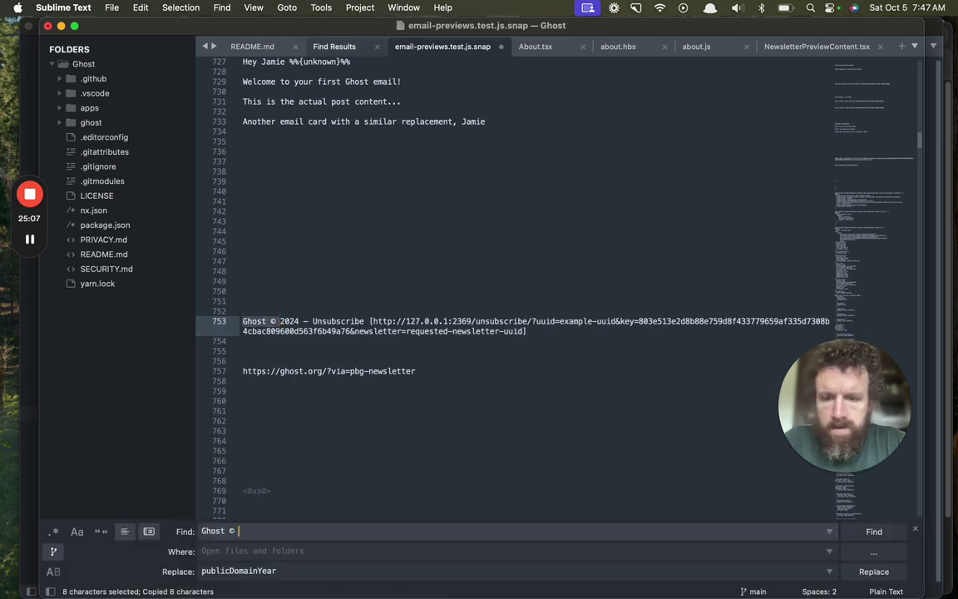
key("Tab")
key("super+v")
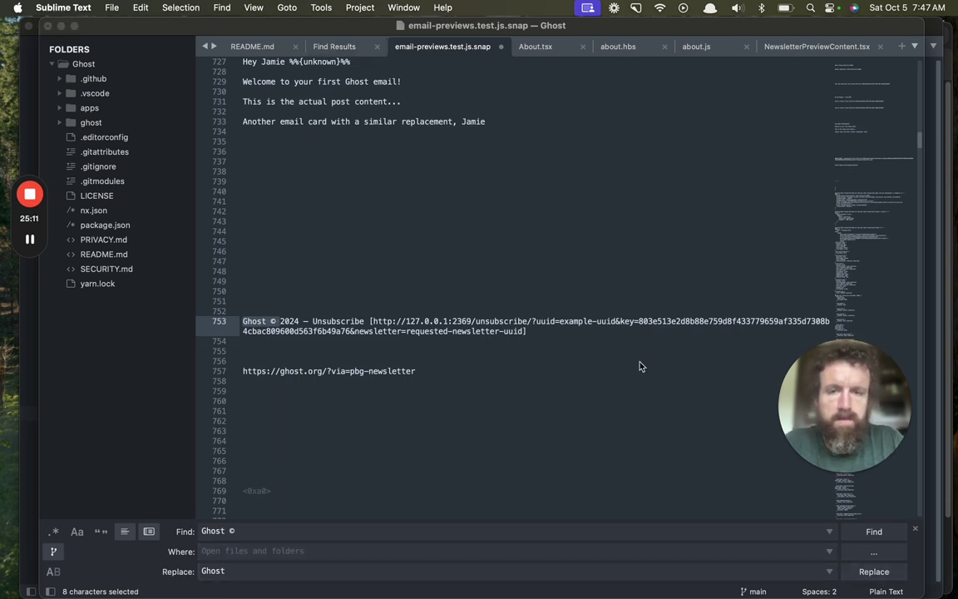
left_click(513, 240)
left_click(180, 8)
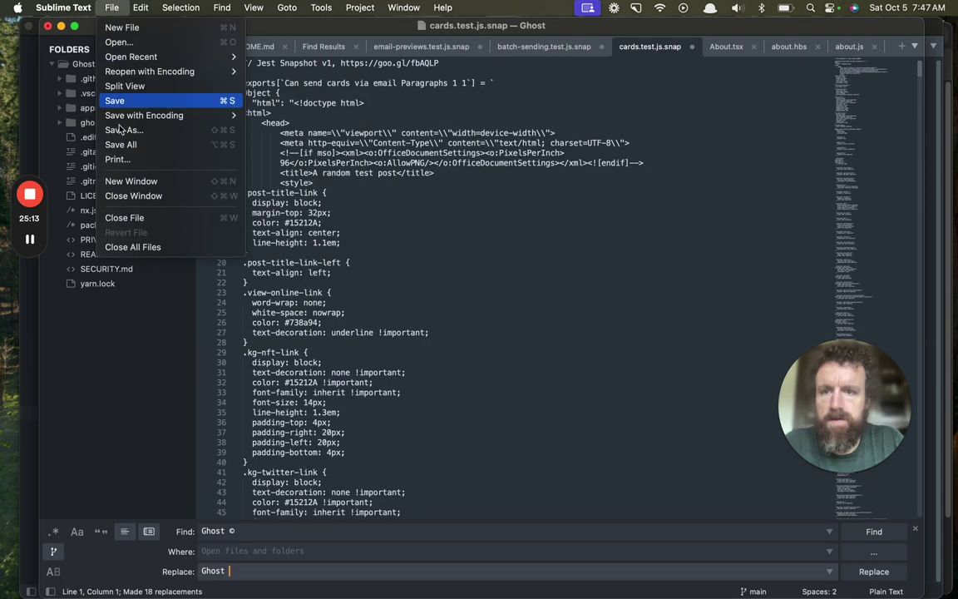
left_click(120, 144)
type("©")
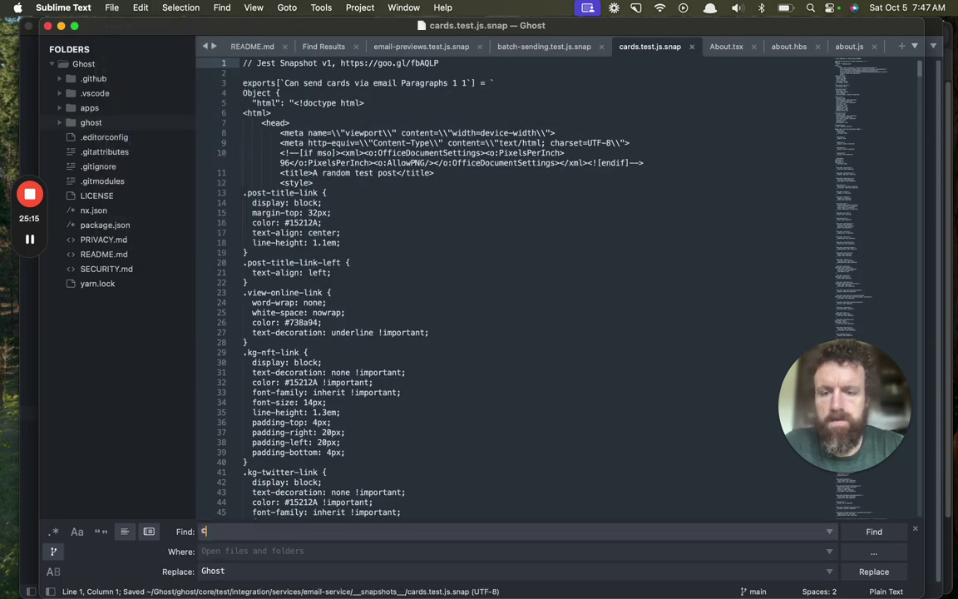
key("Return")
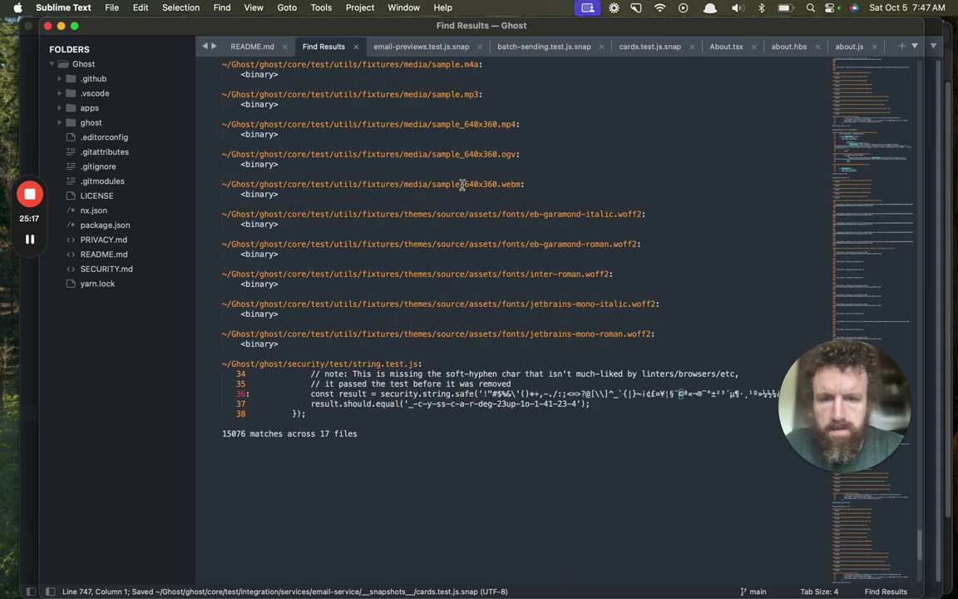
left_click_drag(832, 432, 709, 536)
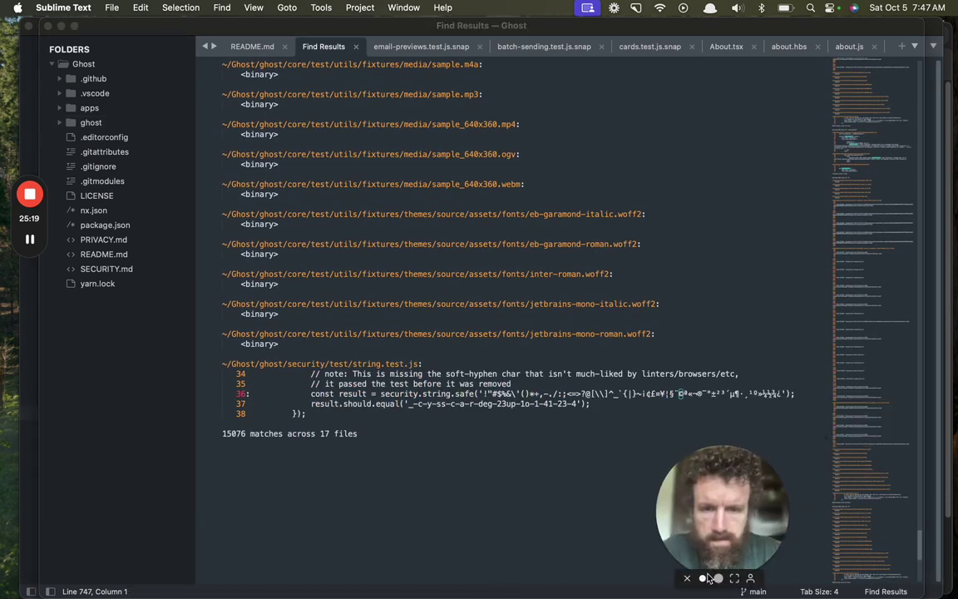
- Close the search results and stage all changes in Terminal with gs and ga
left_click(479, 116)
key("super+w")
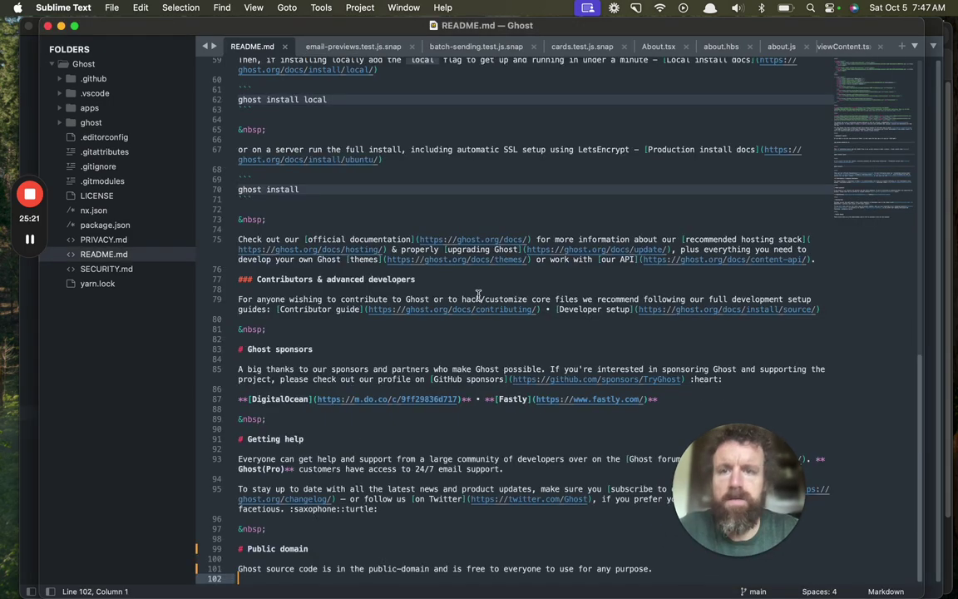
key("super+Tab")
type("gs ga")
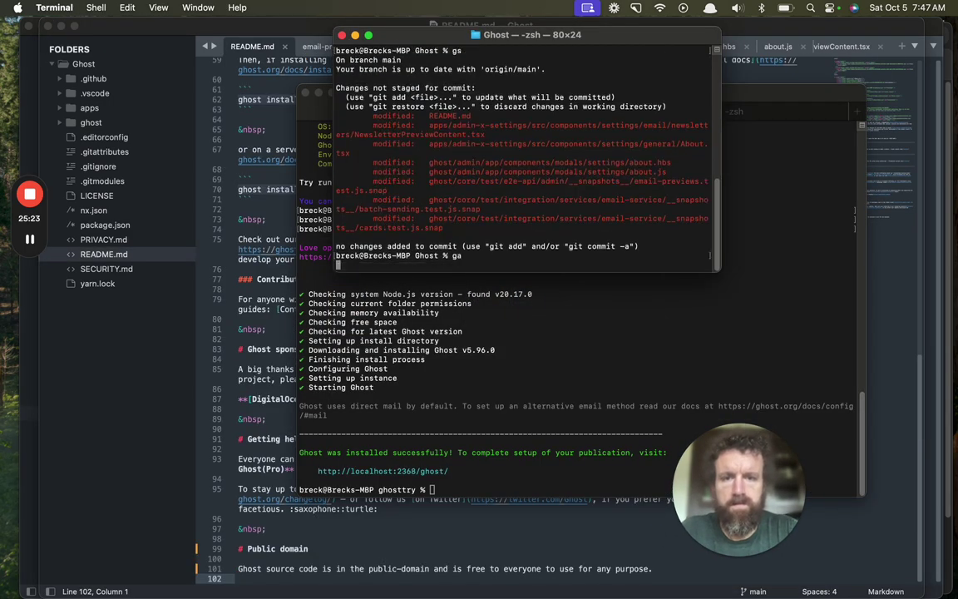
key("Return")
- Commit as "Switch to public domain" and git push to the fork
type("gs ")
type("git commit -m")
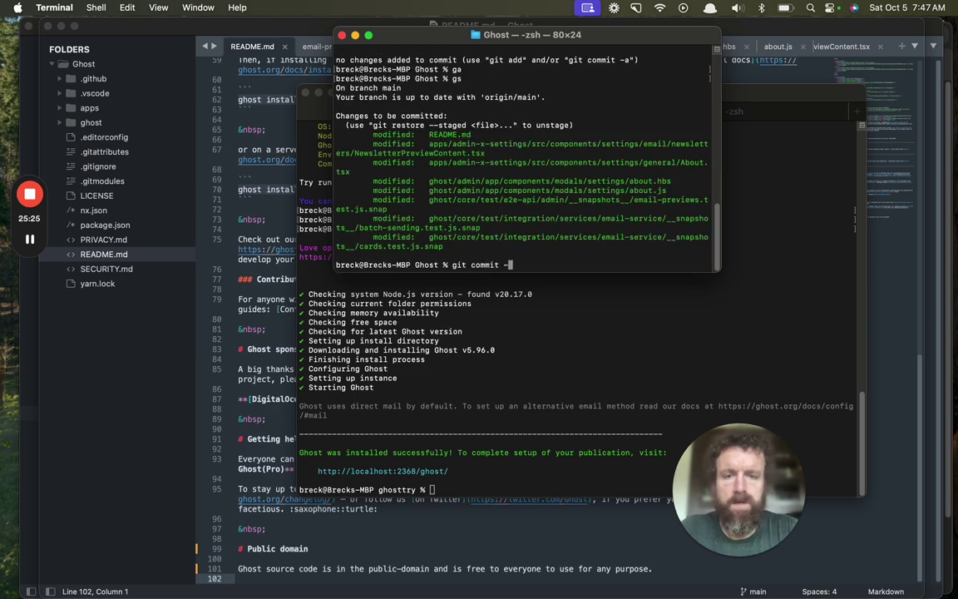
type(" \"Switch to public domain\"")
key("Return")
type("git push")
key("Return")
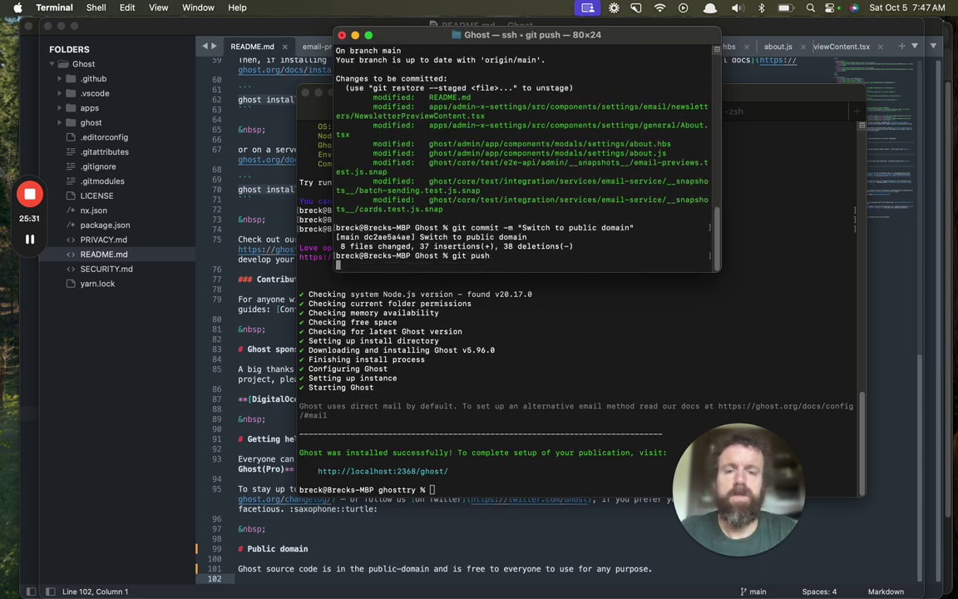
key("super+Tab")
key("super+Tab")
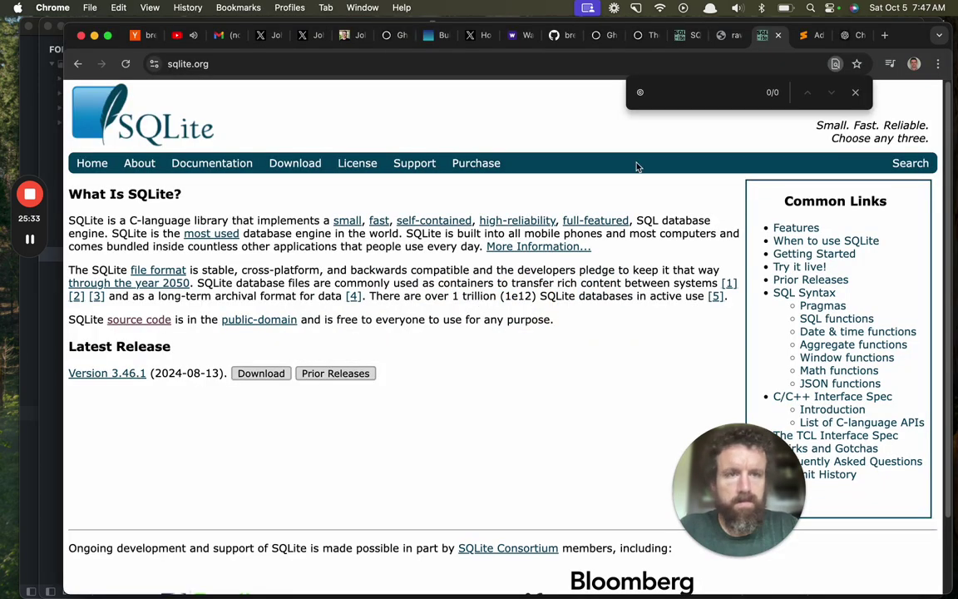
- Close leftover Chrome tabs and bring up the fork's GitHub repository page
key("super+w")
left_click(755, 37)
key("super+w")
left_click(700, 42)
left_click(666, 41)
left_click(626, 38)
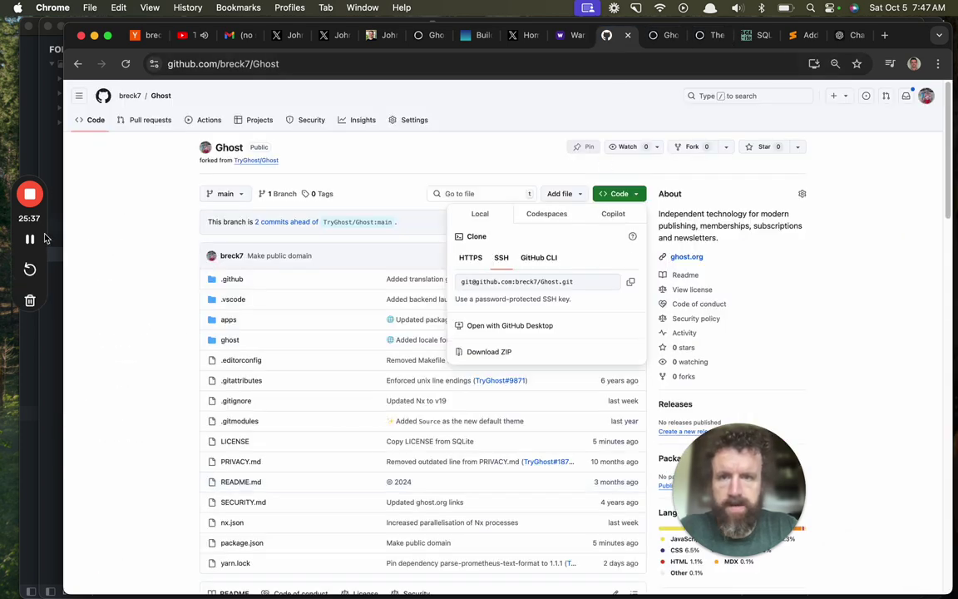
- Reload the fork page and open a pull request to TryGhost/Ghost via Contribute
left_click(158, 192)
key("super+r")
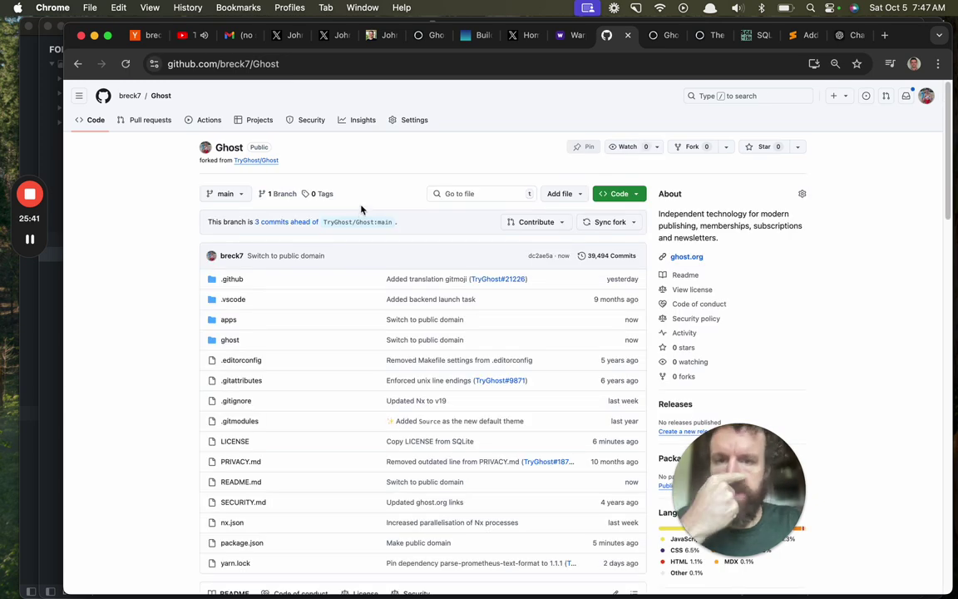
left_click(537, 225)
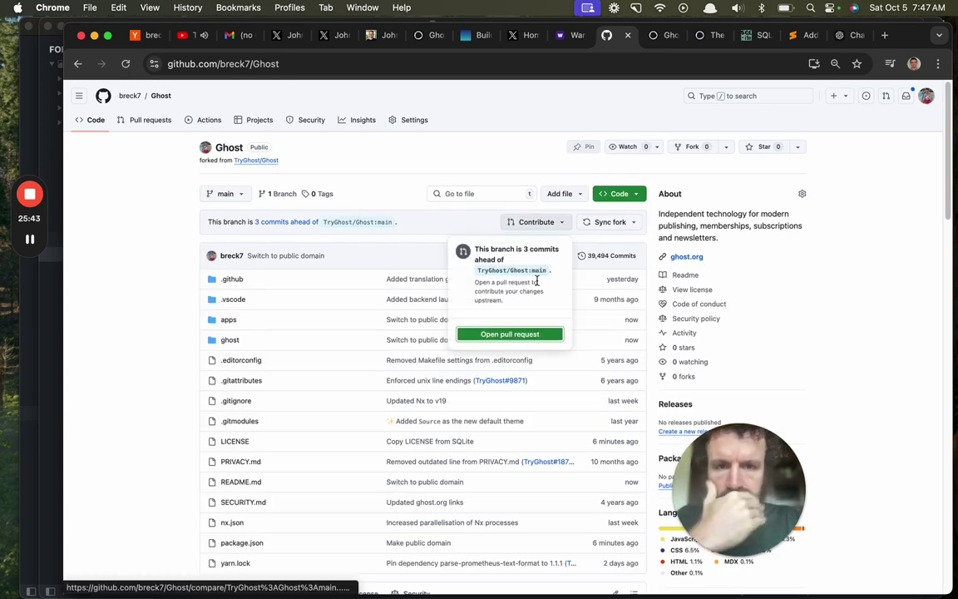
left_click(541, 339)
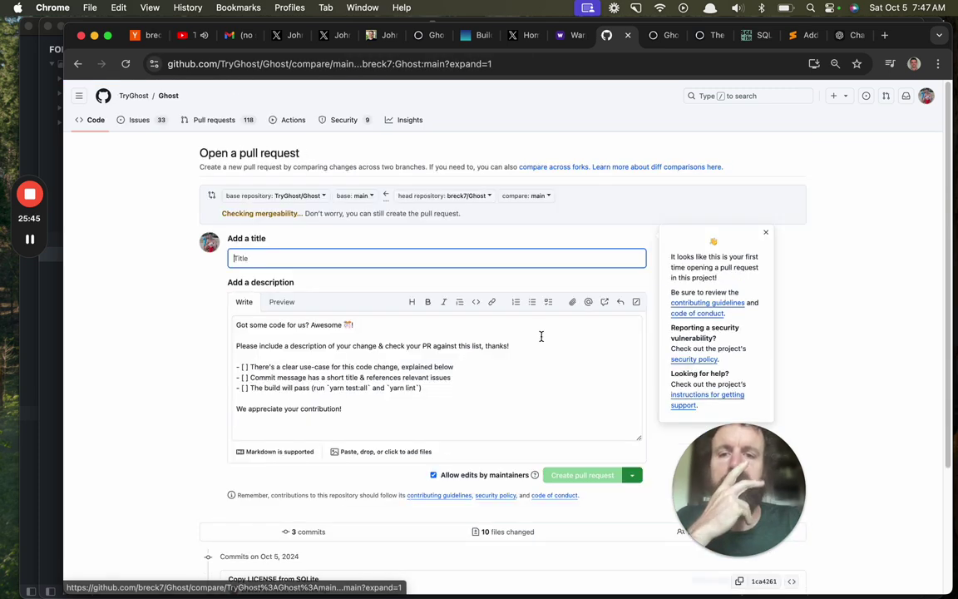
- Title the pull request 'Switch Ghost to Public Domain' and clear the template description
type("Switch")
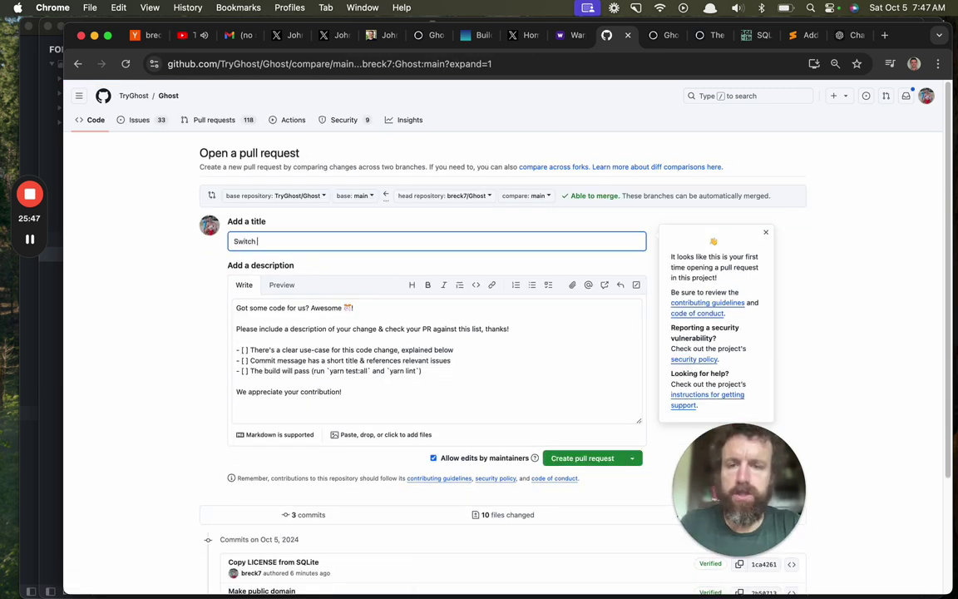
type("st to Pub")
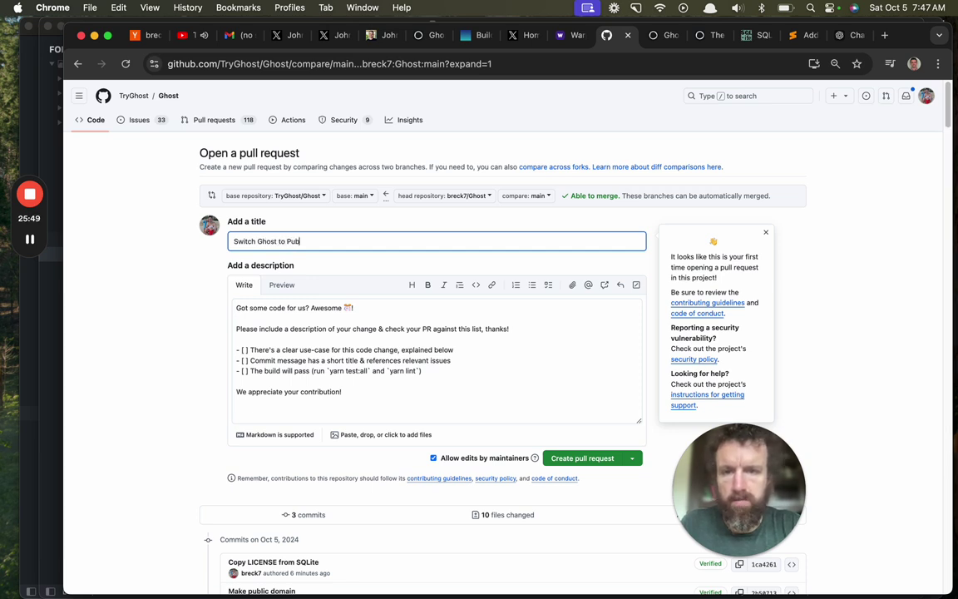
type("ain")
key("Tab")
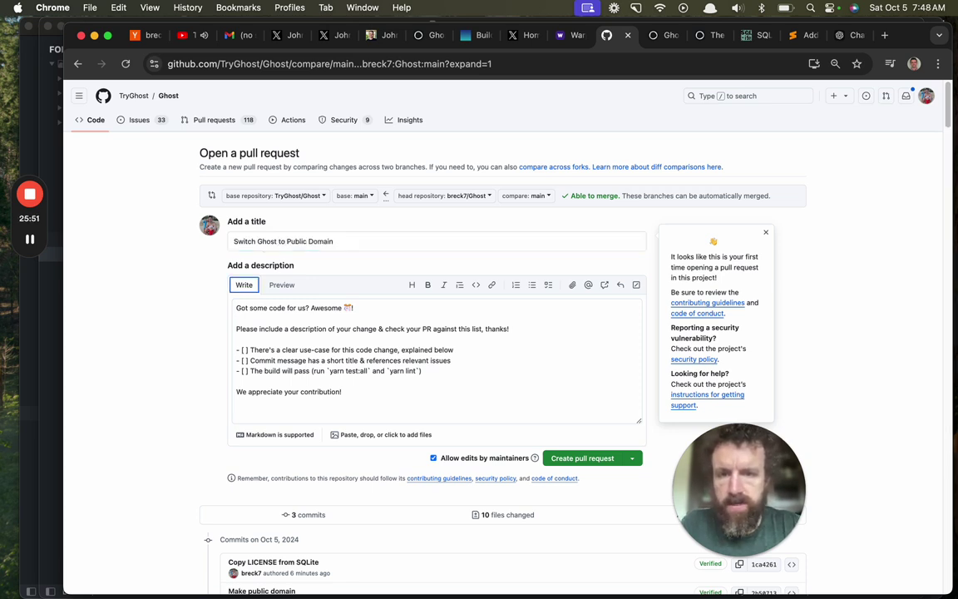
left_click(476, 404)
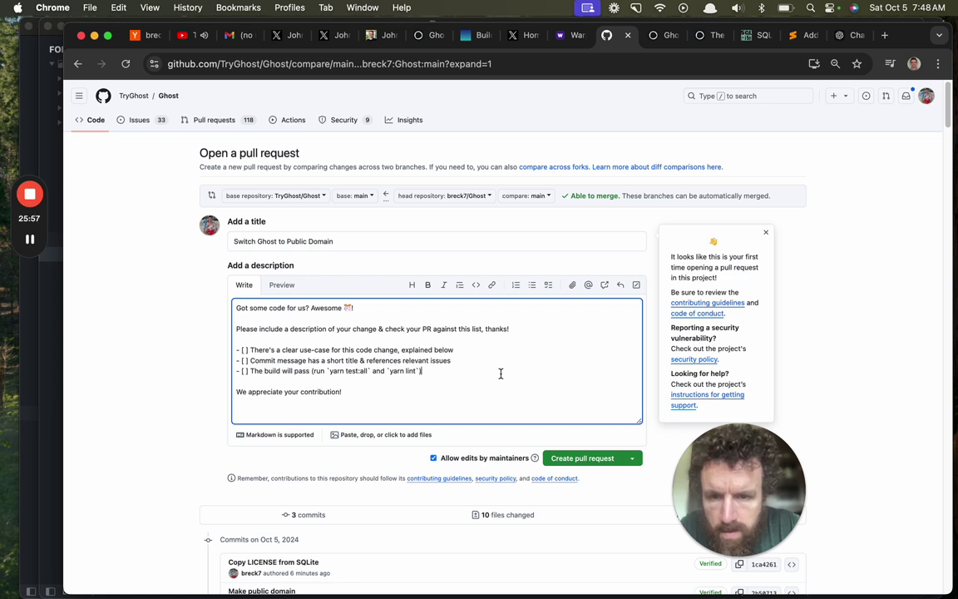
key("super+a")
key("BackSpace")
- Write the description's main paragraphs explaining the public-domain switch
type("Th")
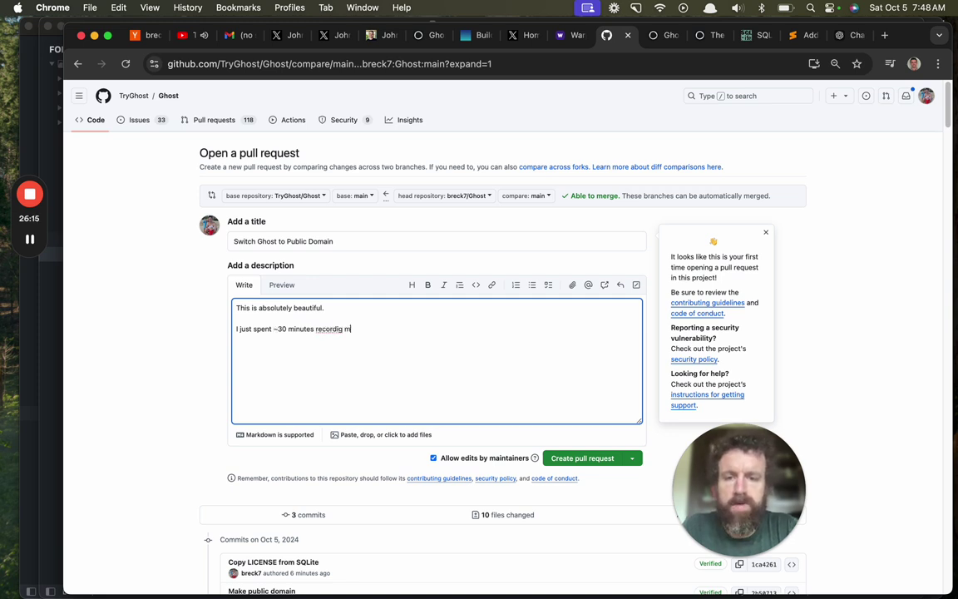
key("BackSpace")
key("BackSpace")
key("BackSpace")
type("ing my first try of Ghost.")
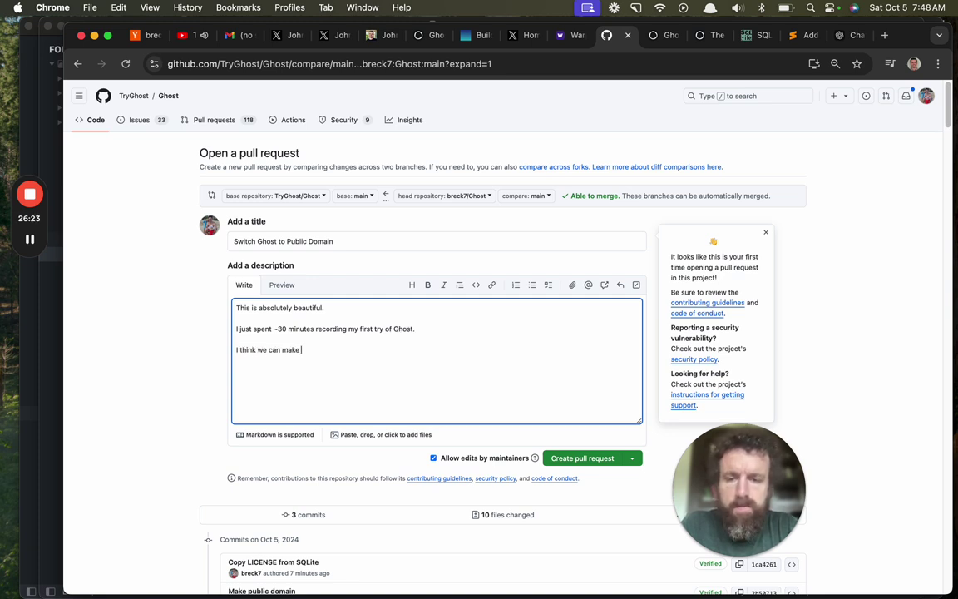
type("uch better if we follow the lead of D. Richard Hipp and the SQL")
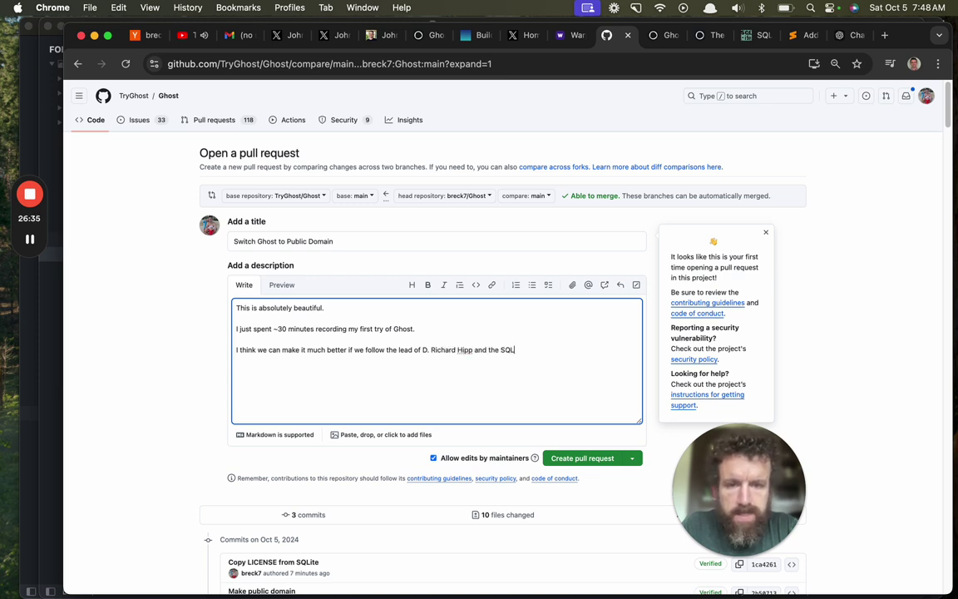
type("team and go public domain.")
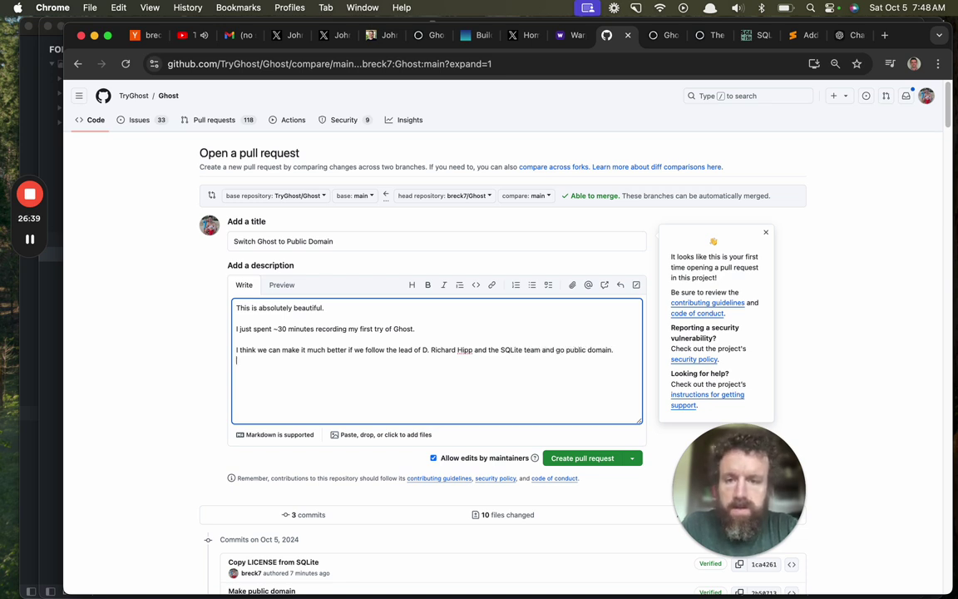
type("The math")
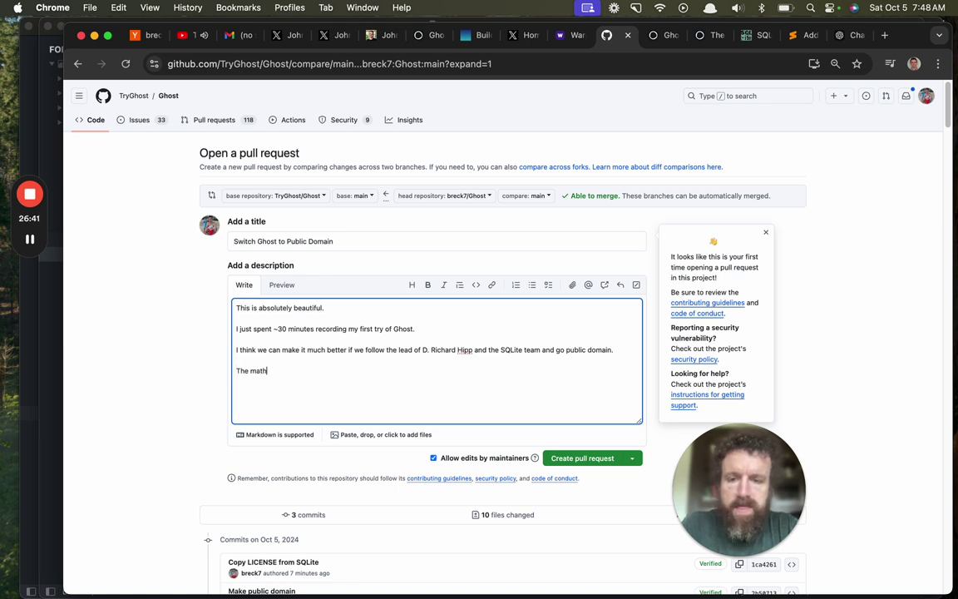
type(" makes it clear that public")
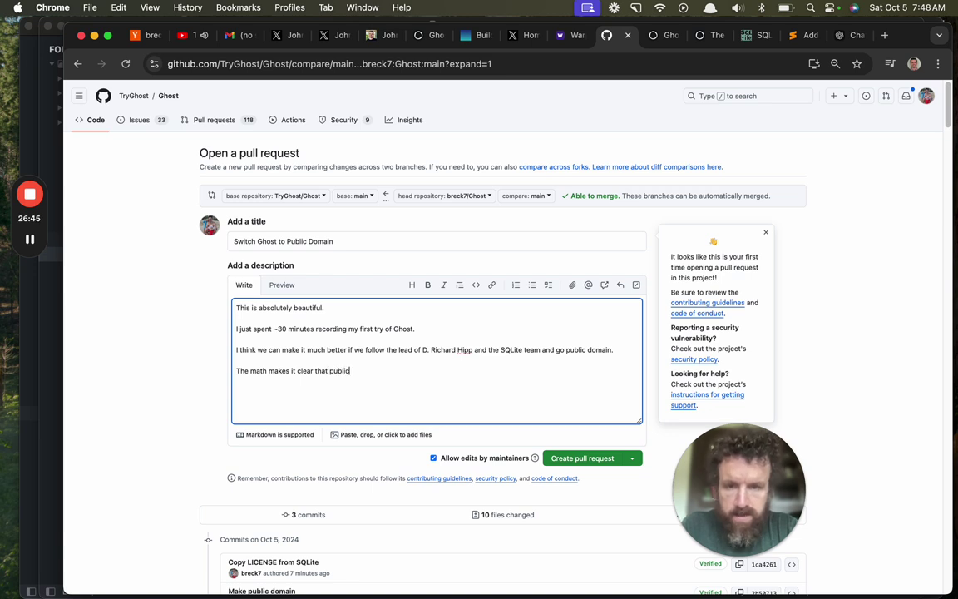
type("the better strategy")
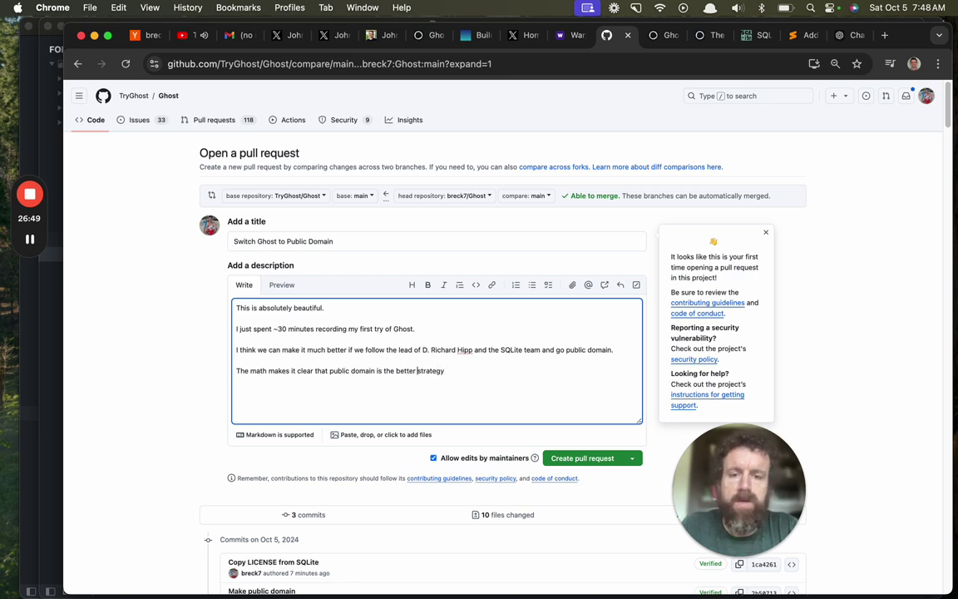
type(" long term ")
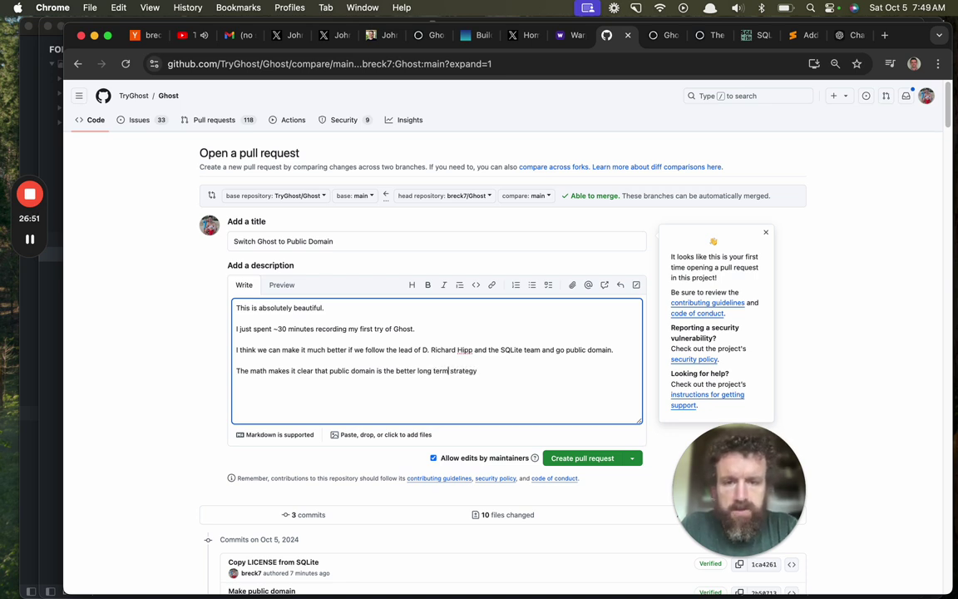
type(", and will")
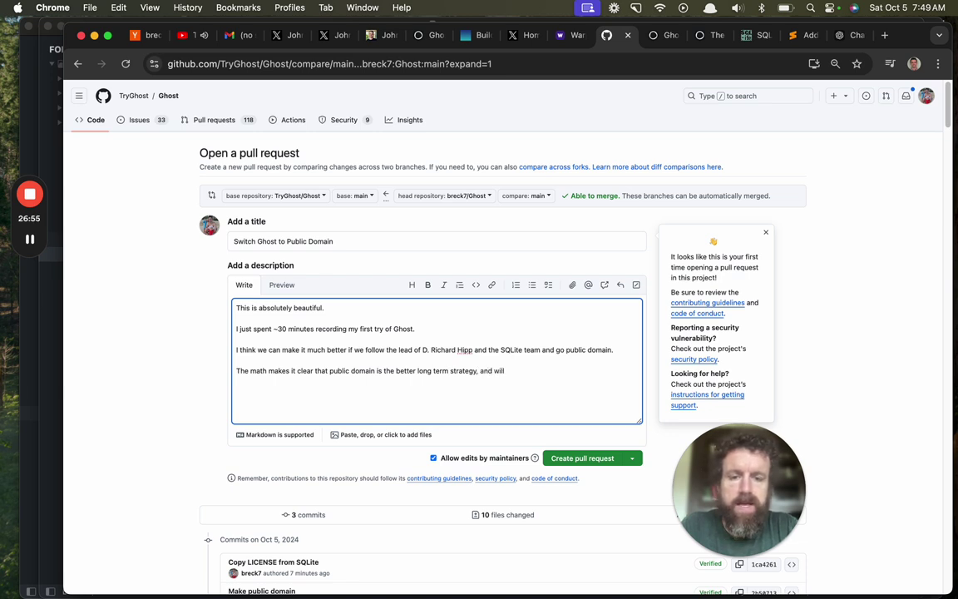
type("eed up development in many un")
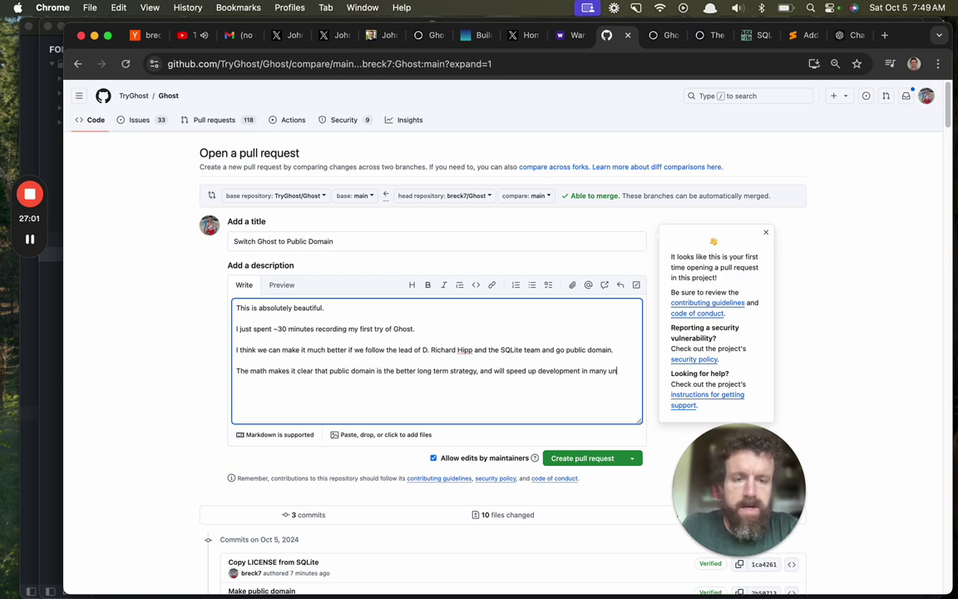
type("cted ways.")
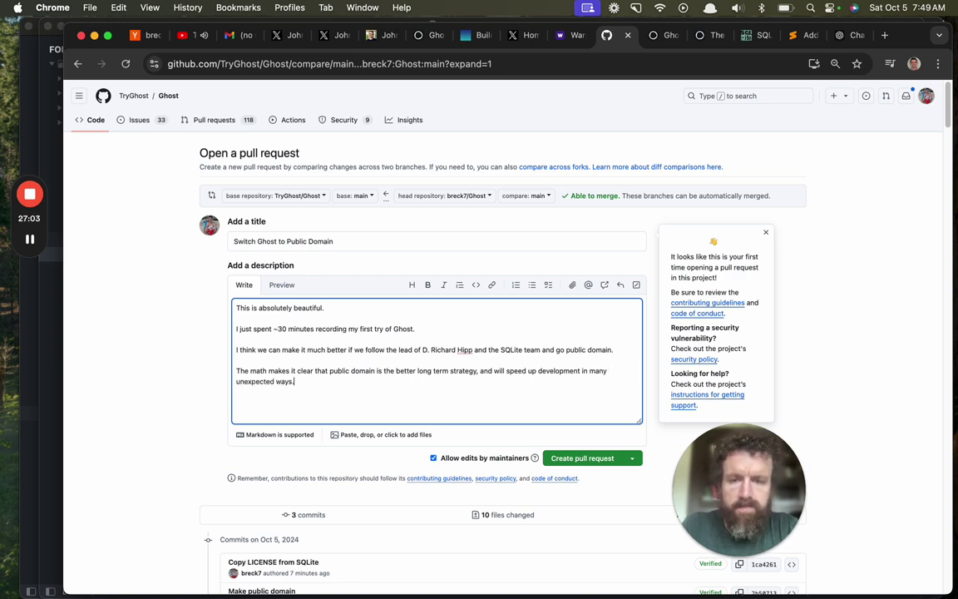
- Add the breckyunits.com/eta link as footnote [0] with matching [0] markers
key("super+t")
type("breckyunits.com/et")
key("Return")
key("super+w")
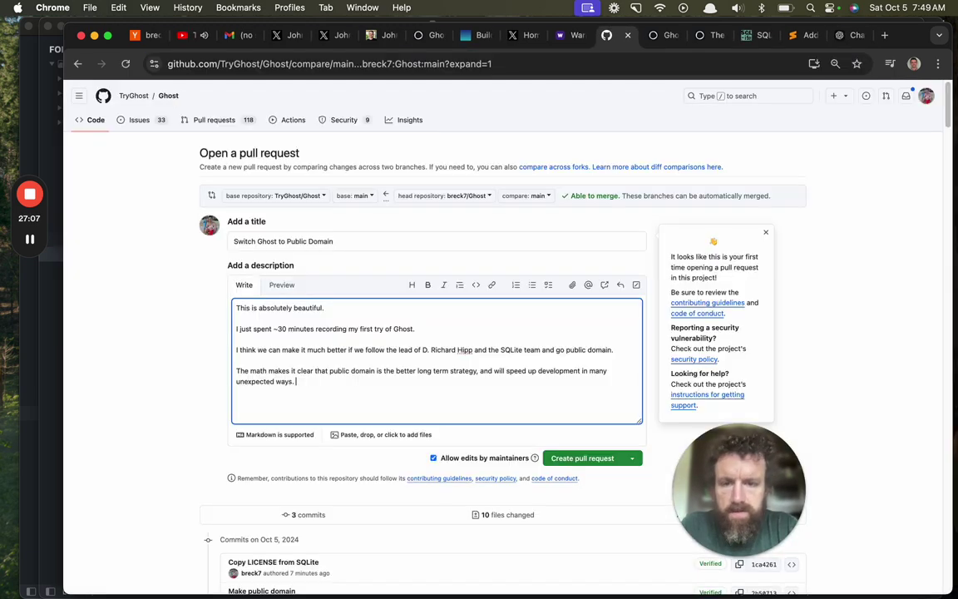
type("https://breckyunits.com/eta.html")
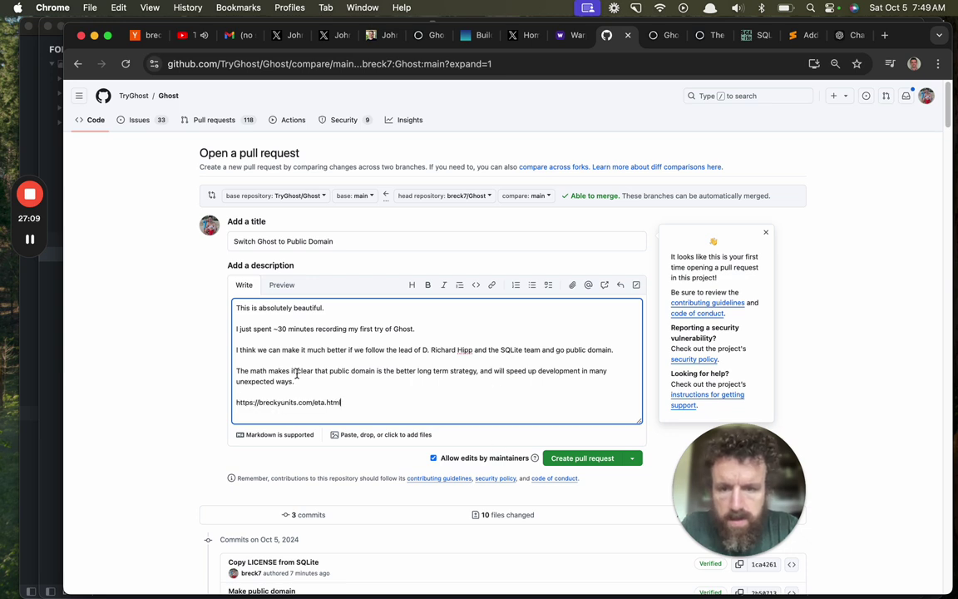
type("[0] ")
type("[0]")
key("Up")
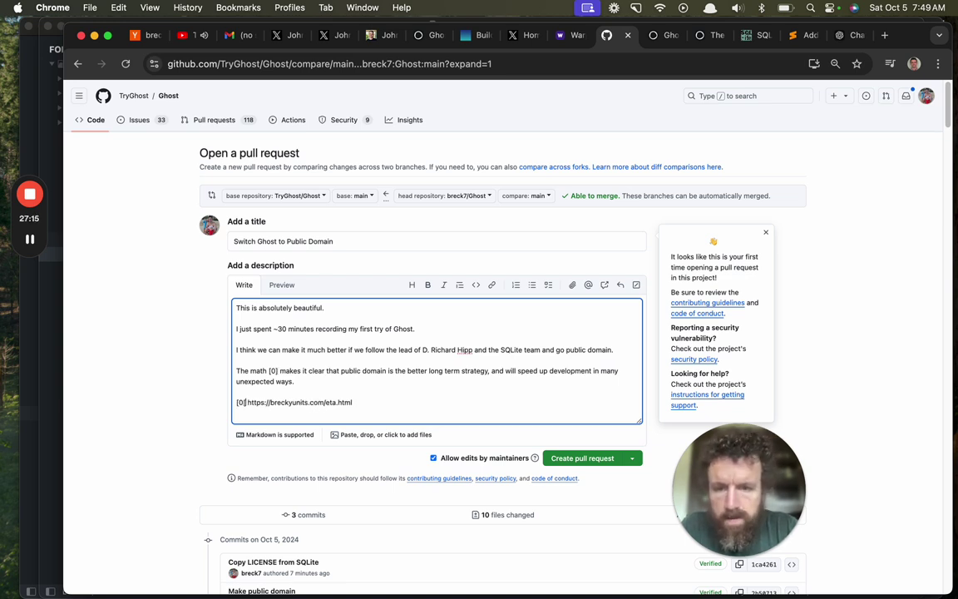
- Add the video line, a thank-you sentence and a closing sign-off
key("Return")
key("Return")
type("Here is the video:")
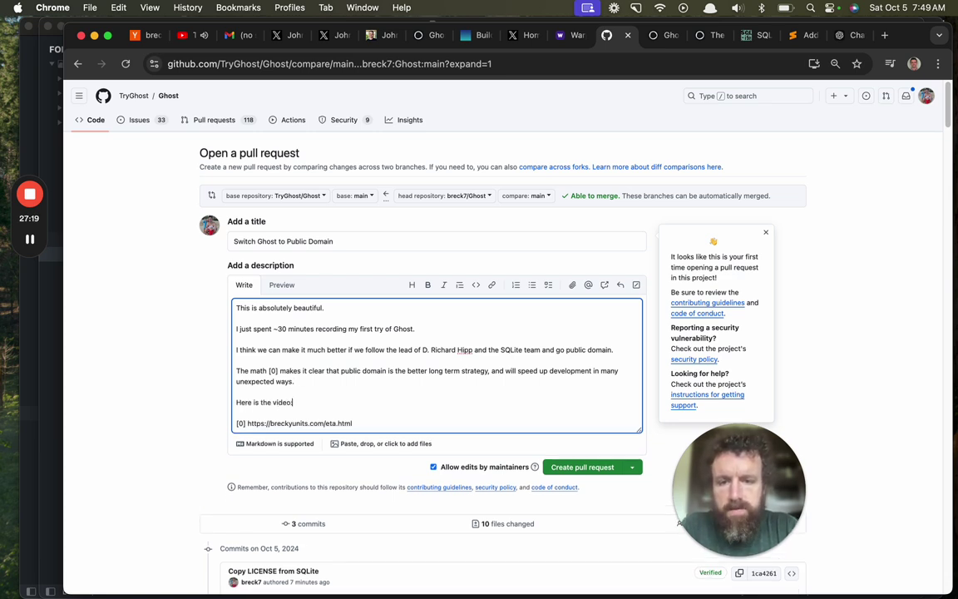
key("Return")
scroll(275, 384, "down", 1)
type("Thank")
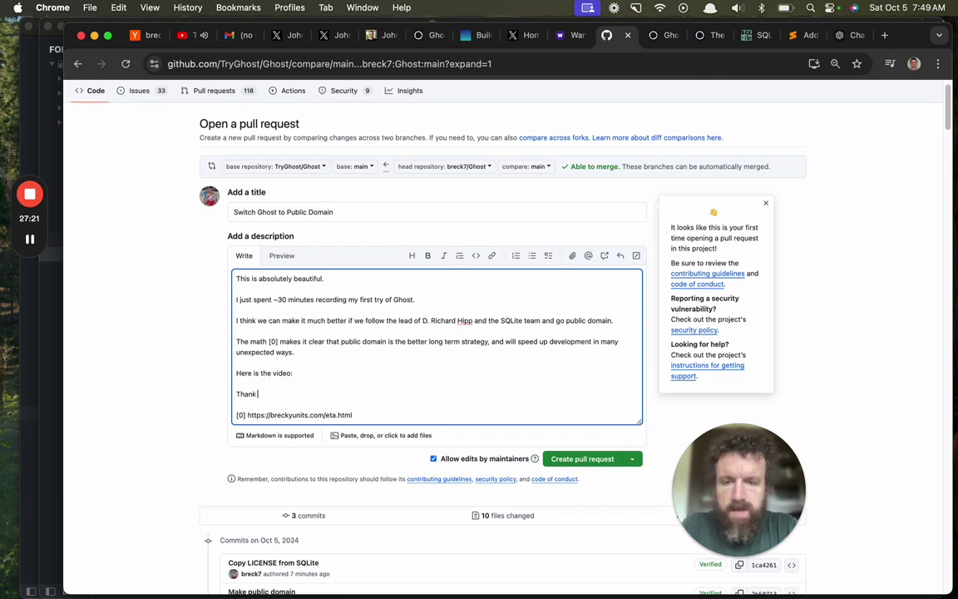
type("oy")
type("ou for your consideratio")
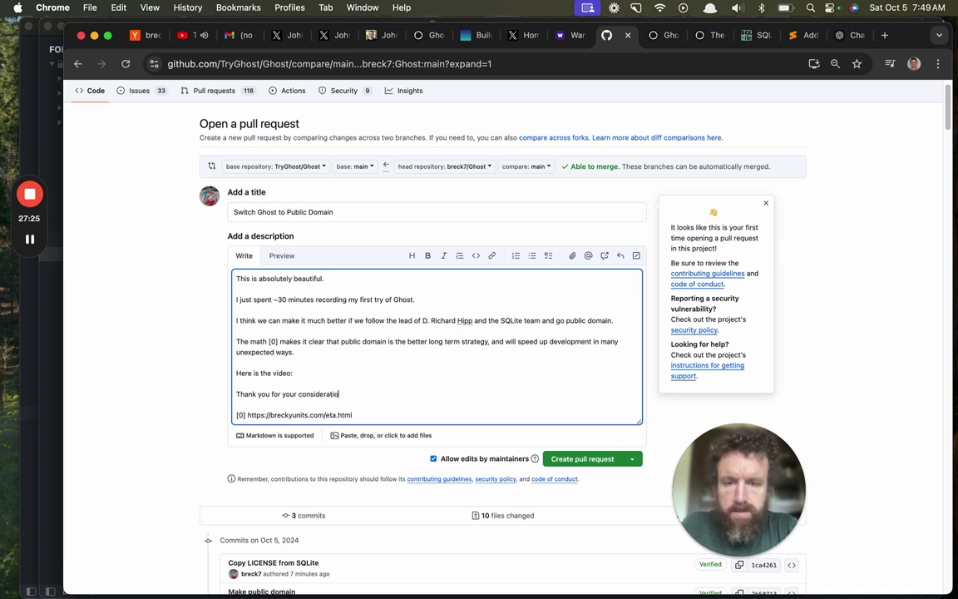
type(".")
key("Return")
key("Return")
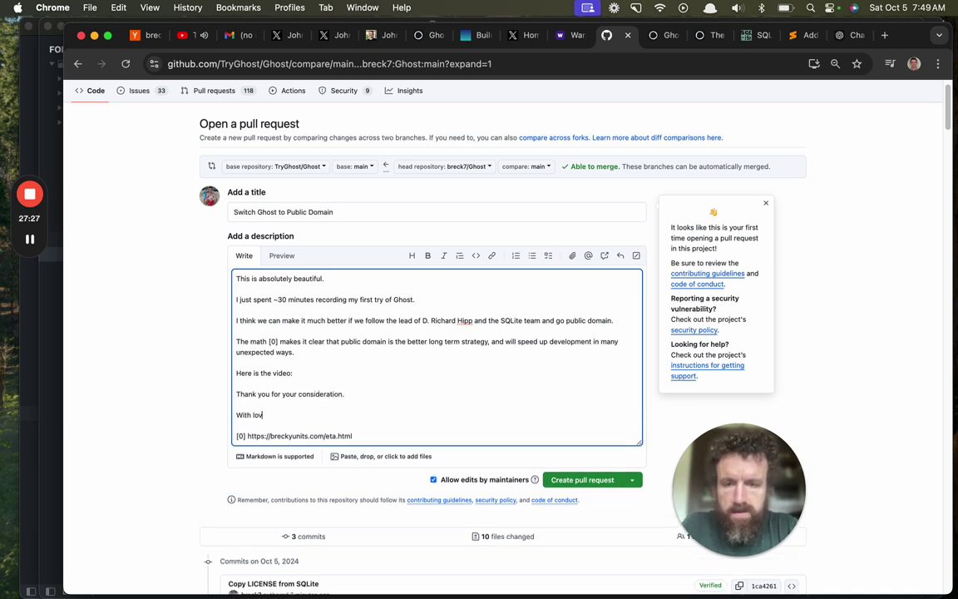
type("e,")
key("Return")
type("k")
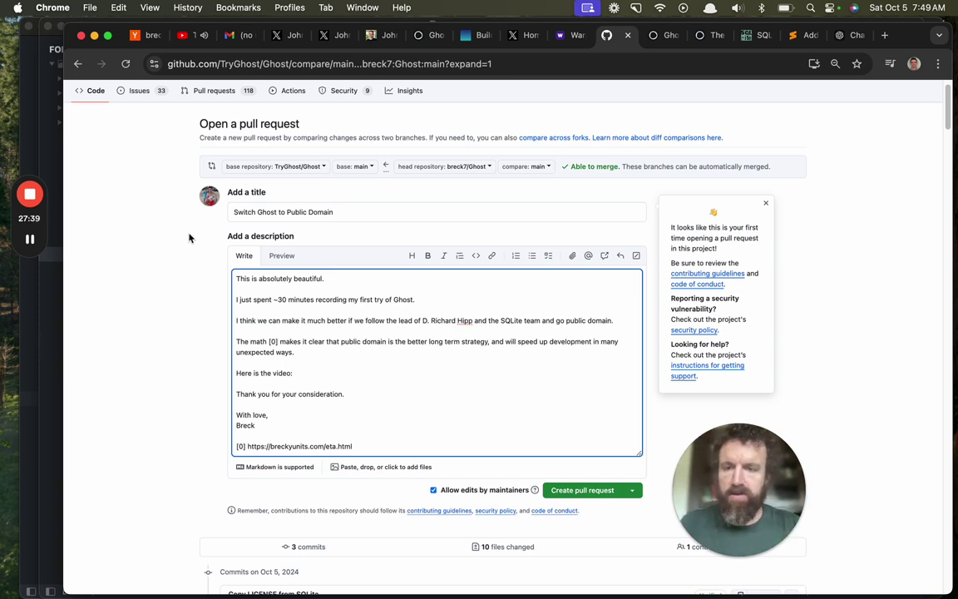
- Preview .gitignore, .gitmodules and package.json in the Ghost repo in Sublime Text
key("super+Tab")
key("super+Tab")
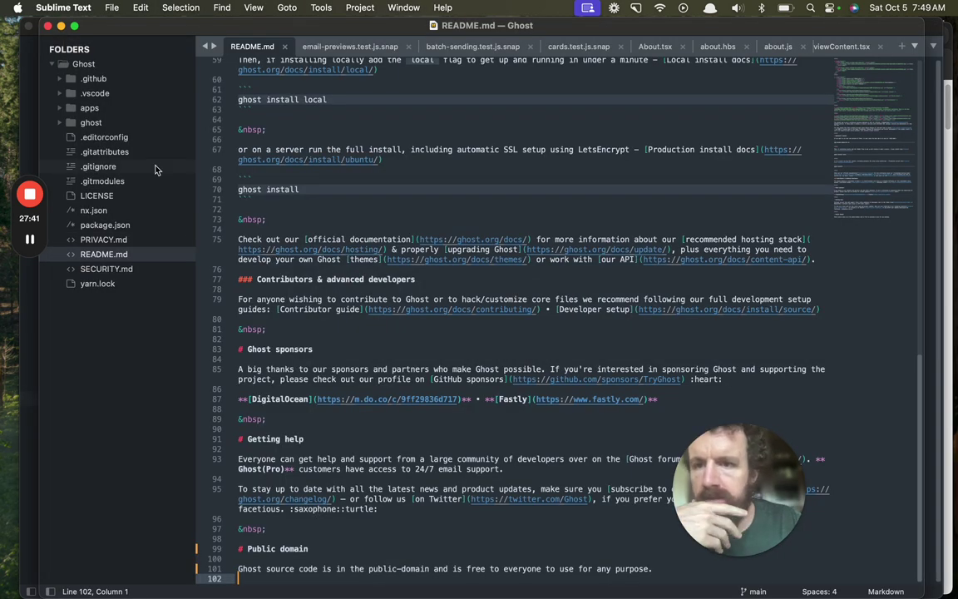
left_click(148, 153)
left_click(145, 181)
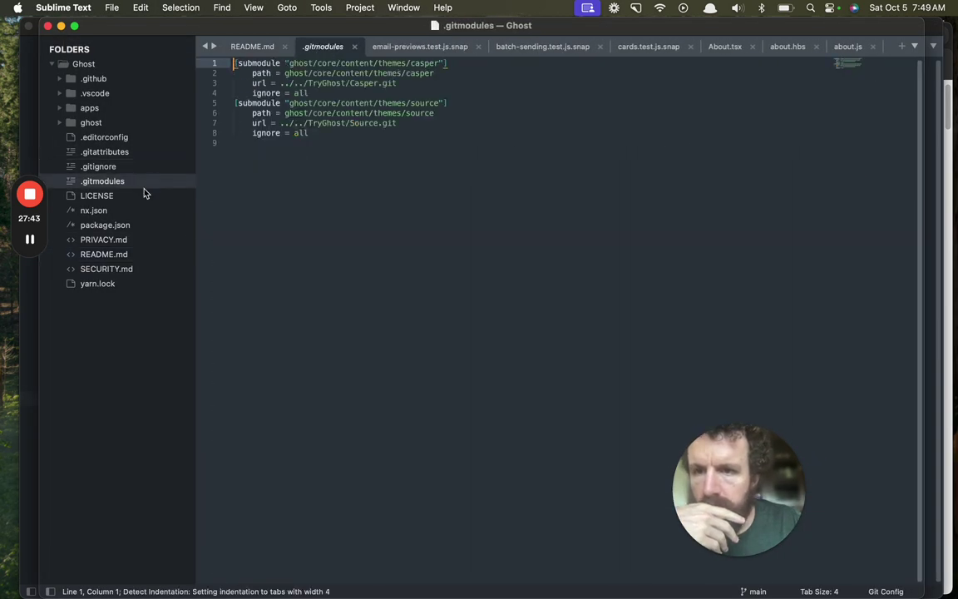
left_click(129, 240)
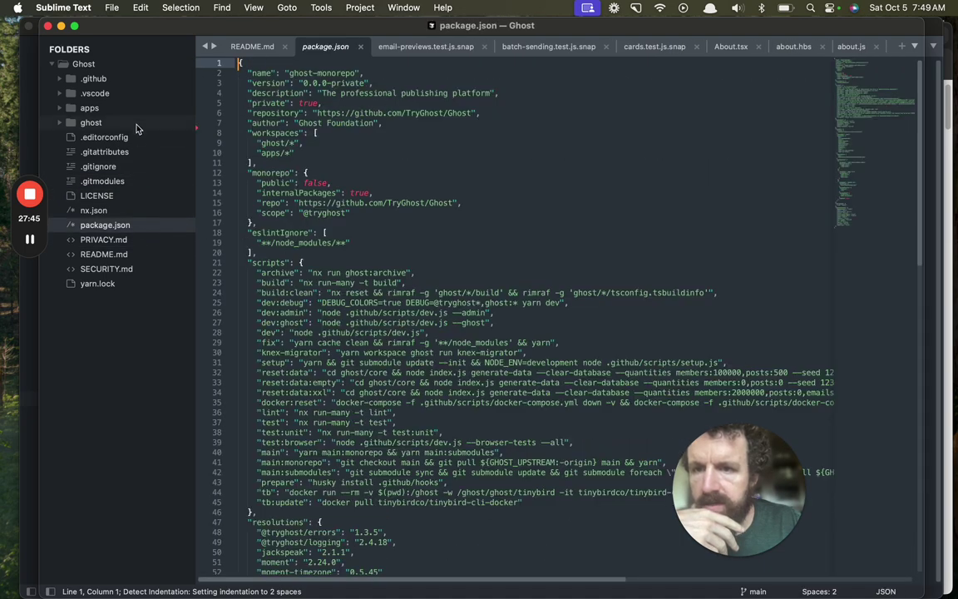
- Run 'subl .' in the ghosttry terminal window to open that folder
key("super+Tab")
key("super+Tab")
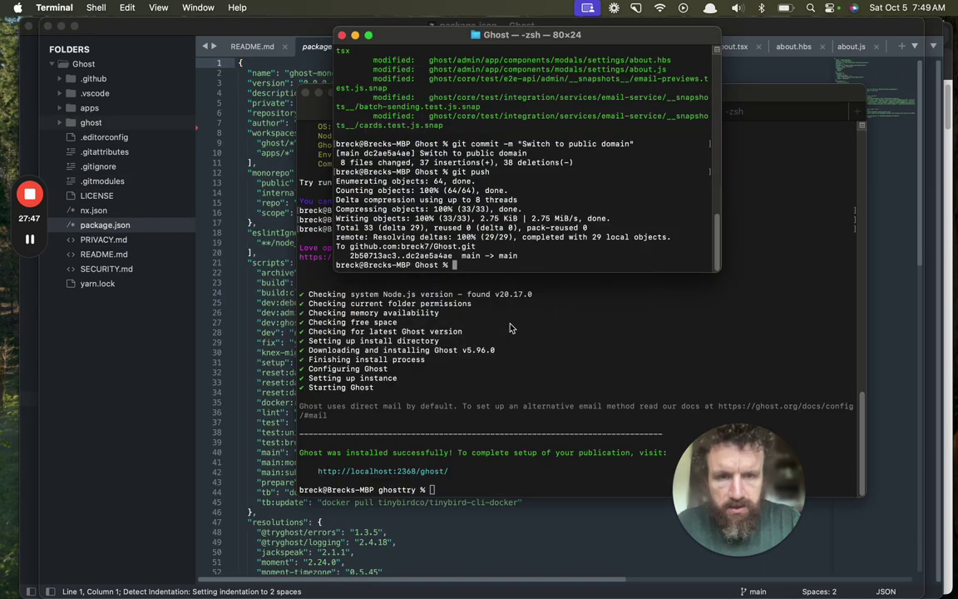
left_click(518, 387)
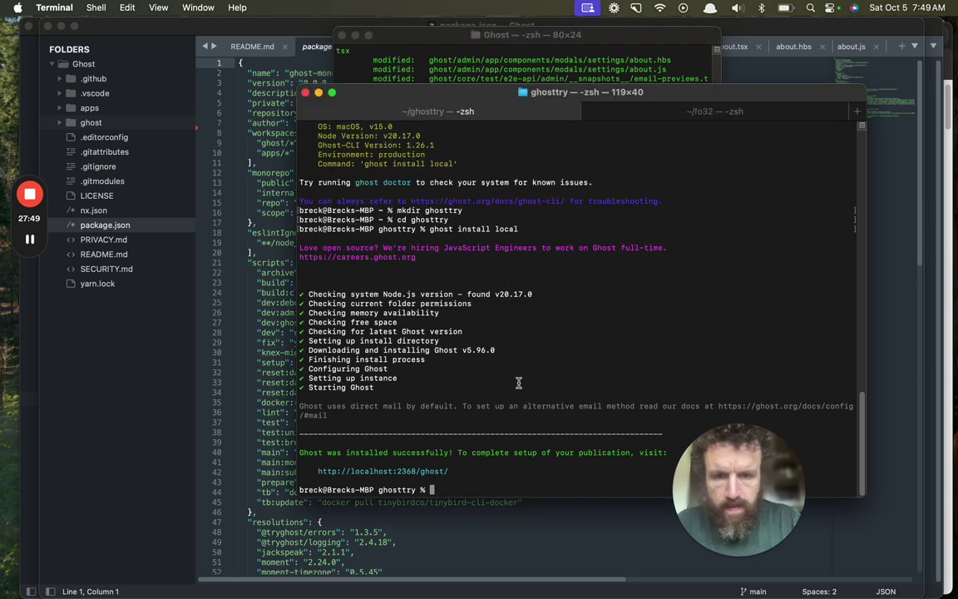
type("subl .")
key("Return")
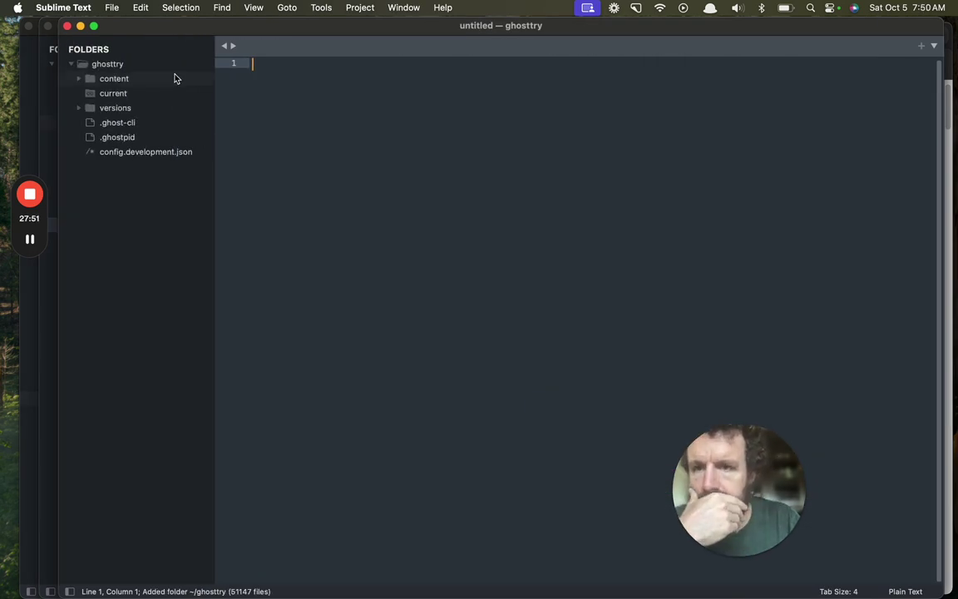
- Expand content, images, logs, public, settings and themes folders, opening the development log
left_click(172, 79)
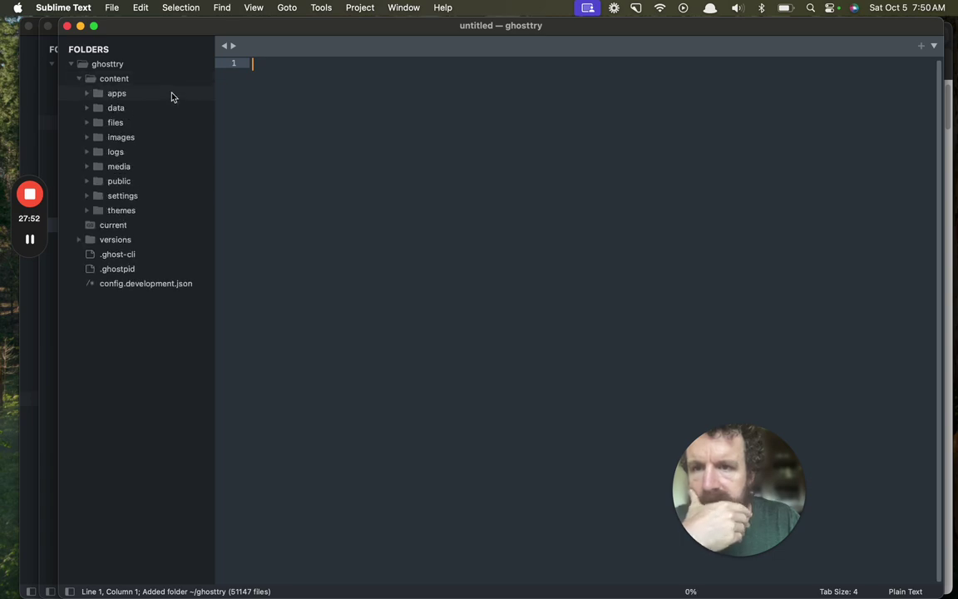
left_click(166, 138)
left_click(161, 169)
left_click(163, 198)
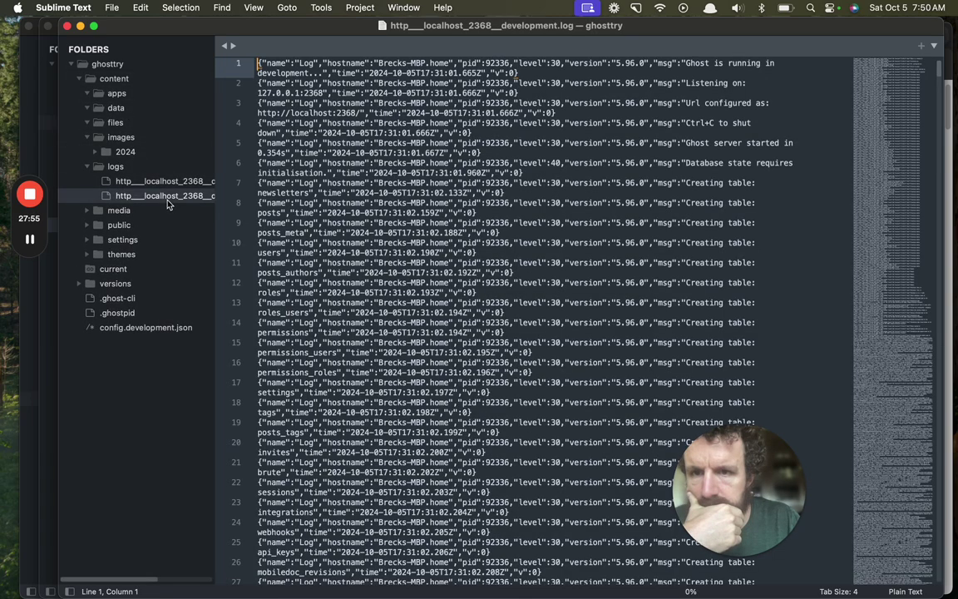
left_click(160, 225)
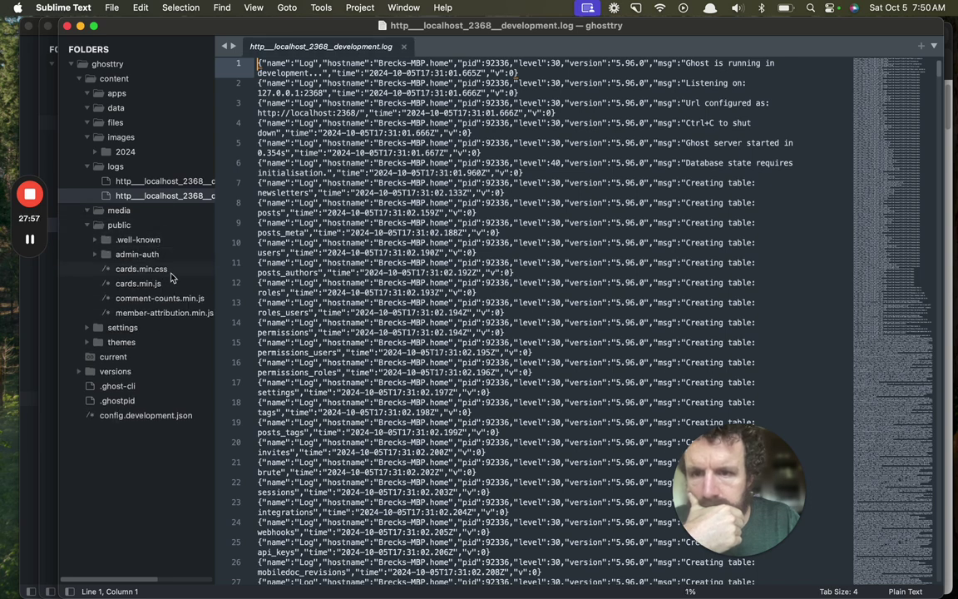
left_click(167, 224)
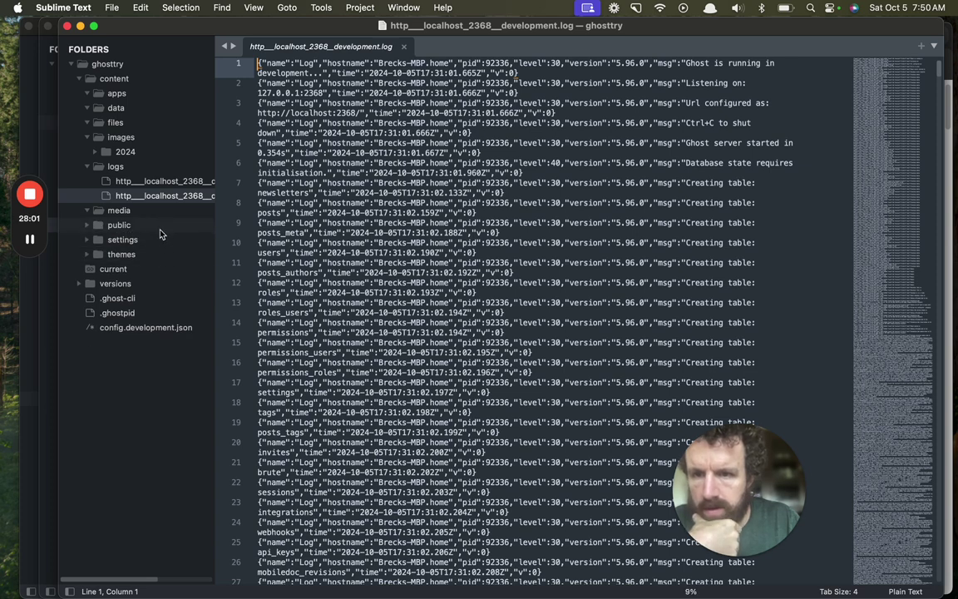
left_click(158, 240)
left_click(158, 267)
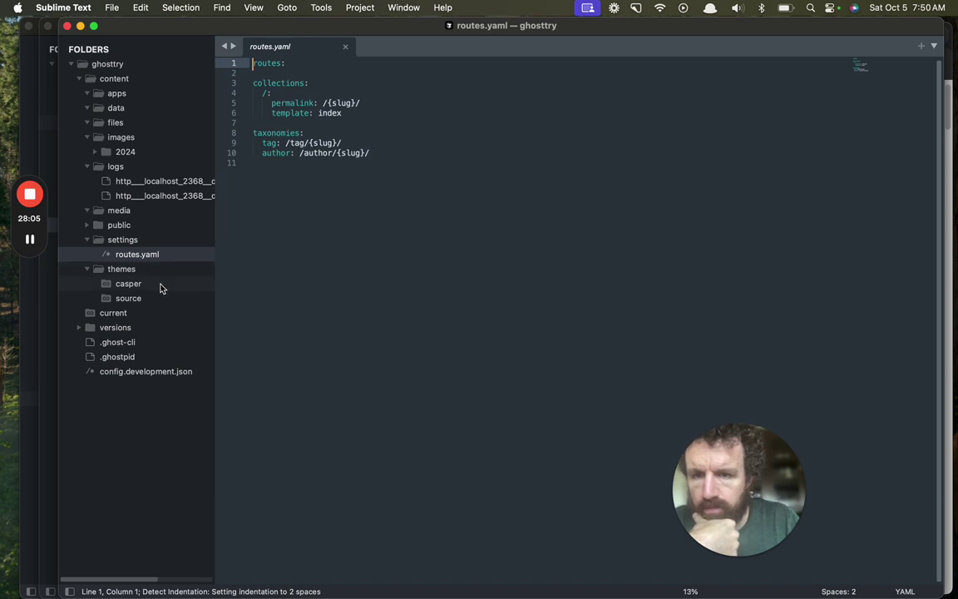
- Browse versions/5.96.0 and its components folder, then collapse versions and content
left_click(150, 230)
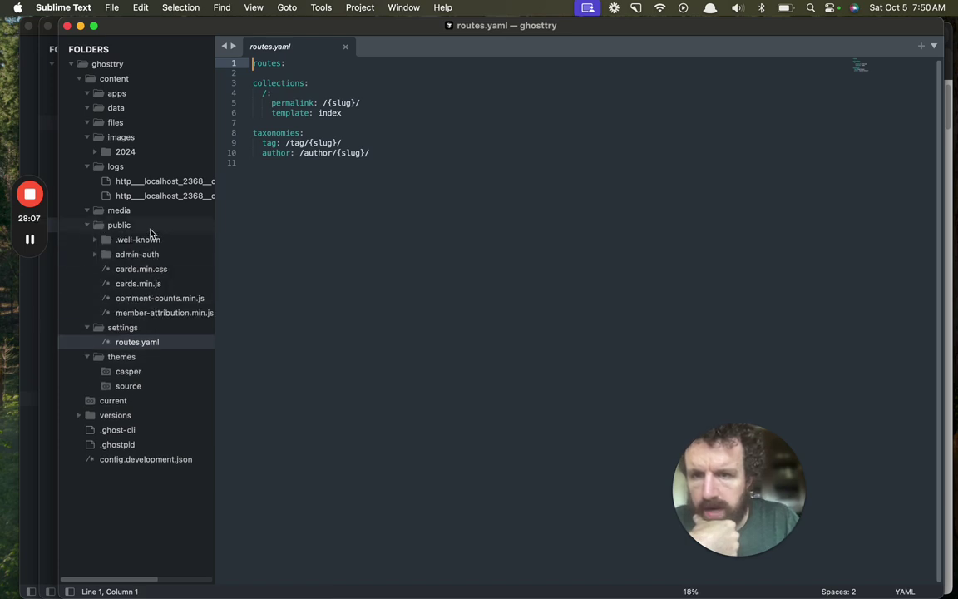
left_click(150, 229)
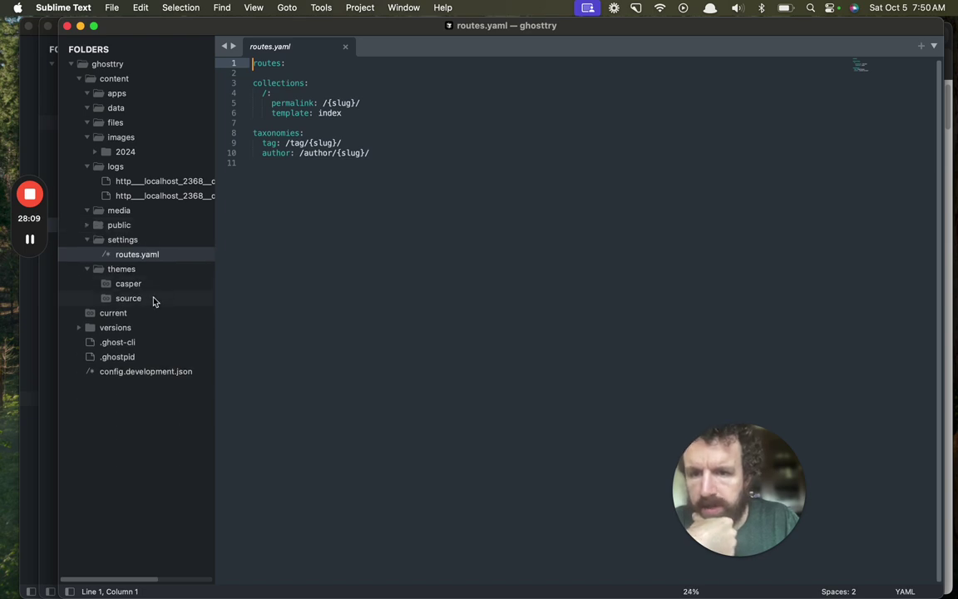
left_click(151, 331)
left_click(170, 344)
left_click(170, 358)
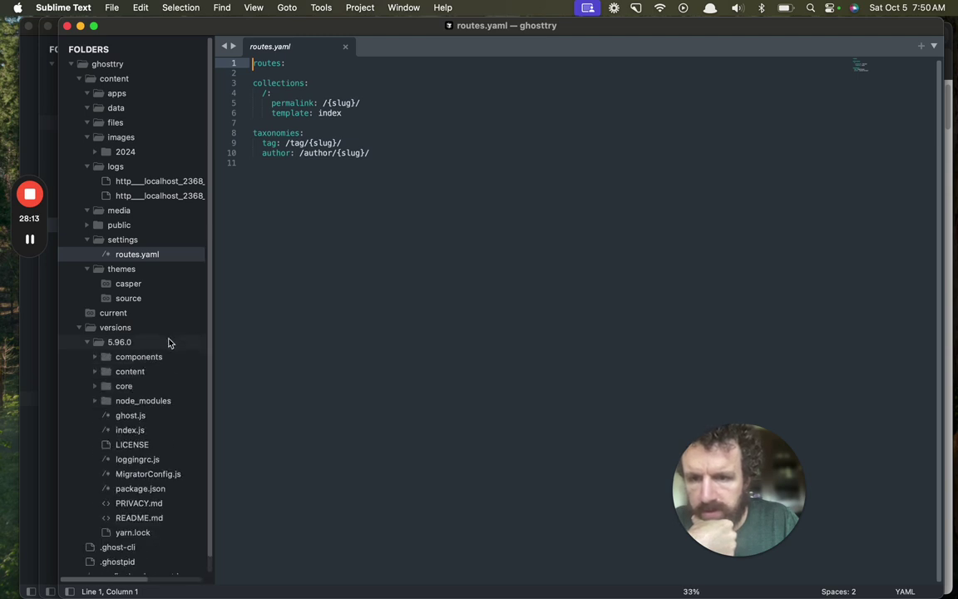
left_click(158, 328)
left_click(145, 84)
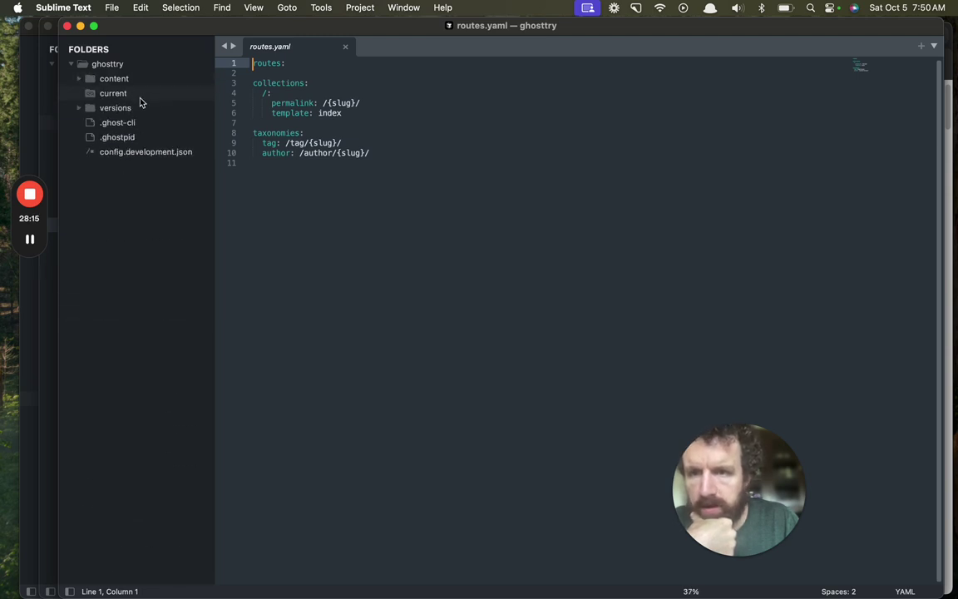
- Open config.development.json and highlight its sqlite3 database client setting
left_click(172, 151)
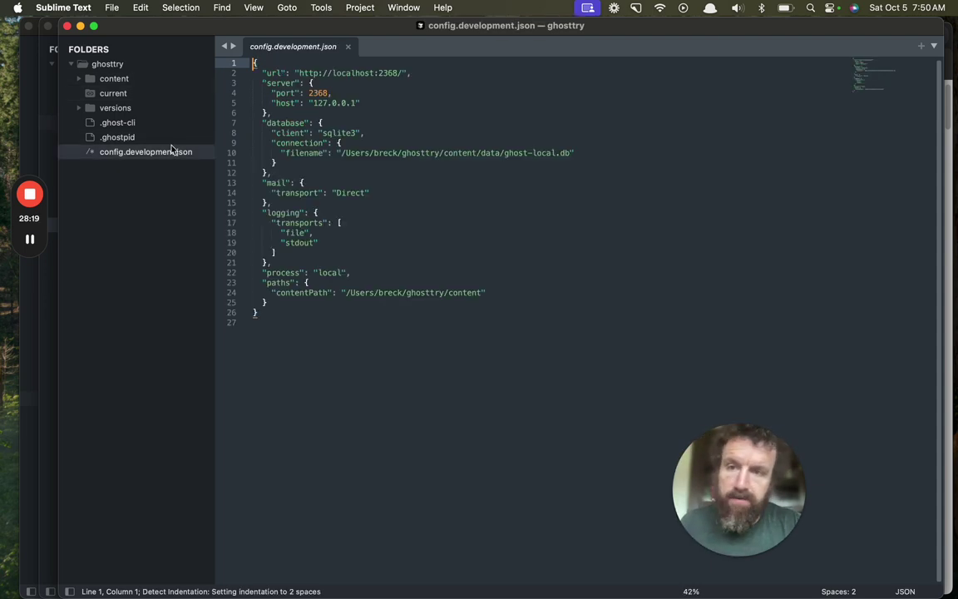
left_click(166, 138)
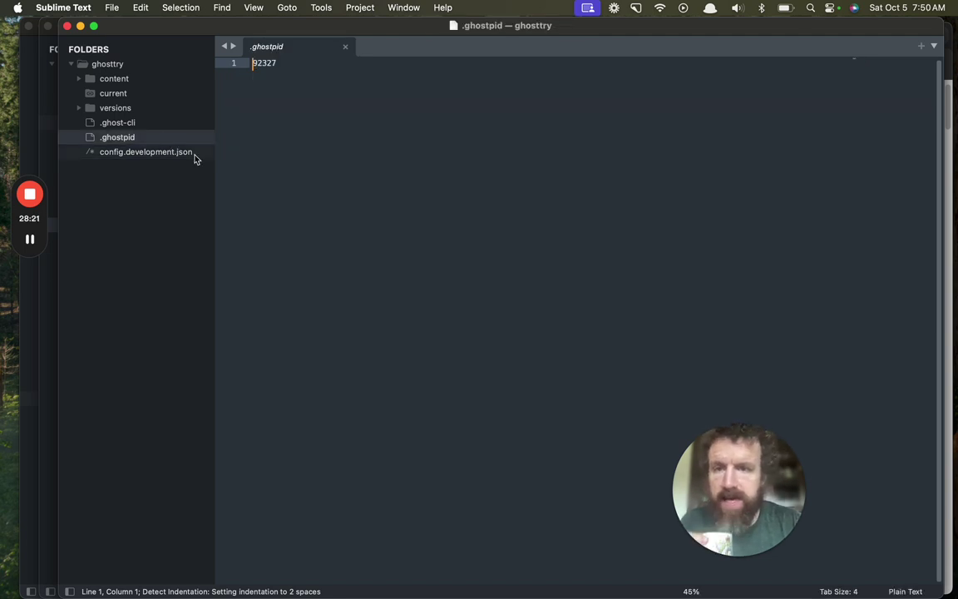
left_click(188, 153)
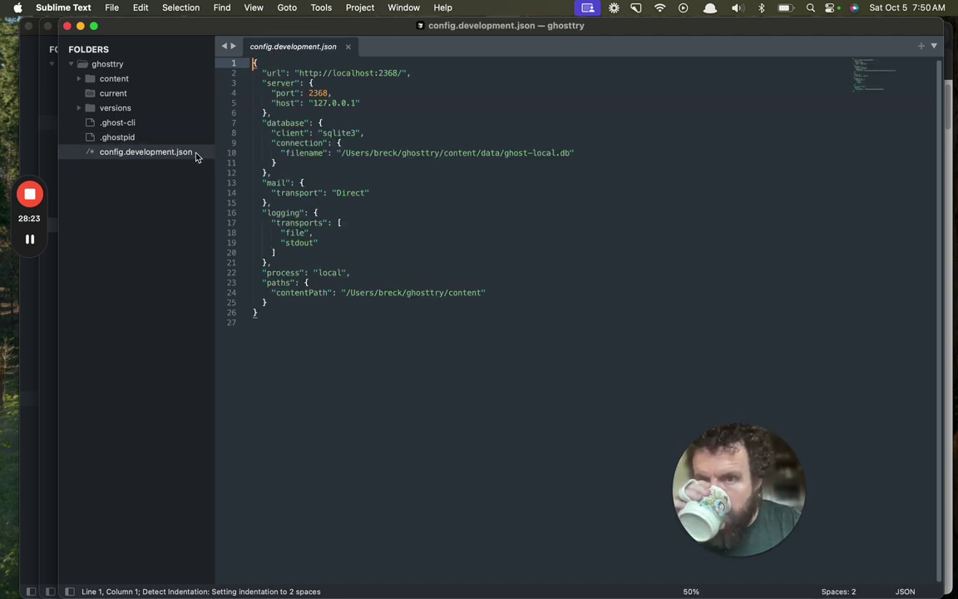
left_click(342, 143)
left_click_drag(342, 143, 344, 136)
double_click(343, 134)
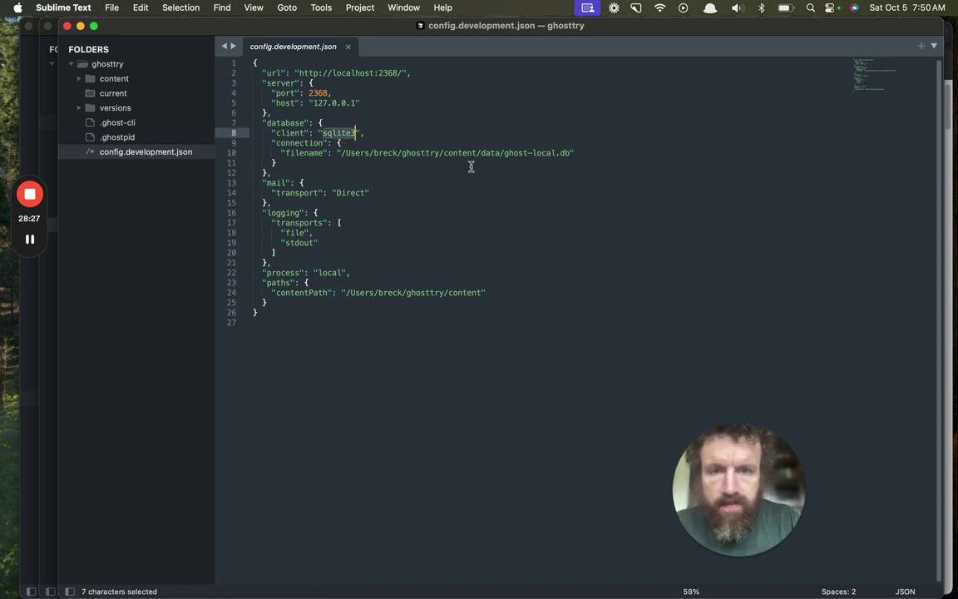
left_click(545, 216)
- Launch Navicat for SQLite from the Alfred launcher with 'nav'
key("alt+space")
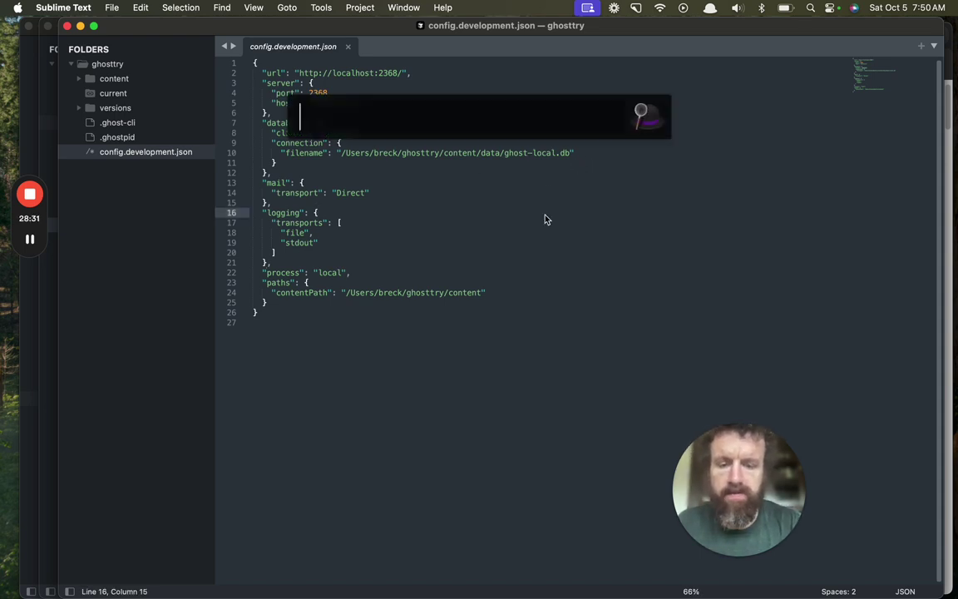
type("nav")
key("Return")
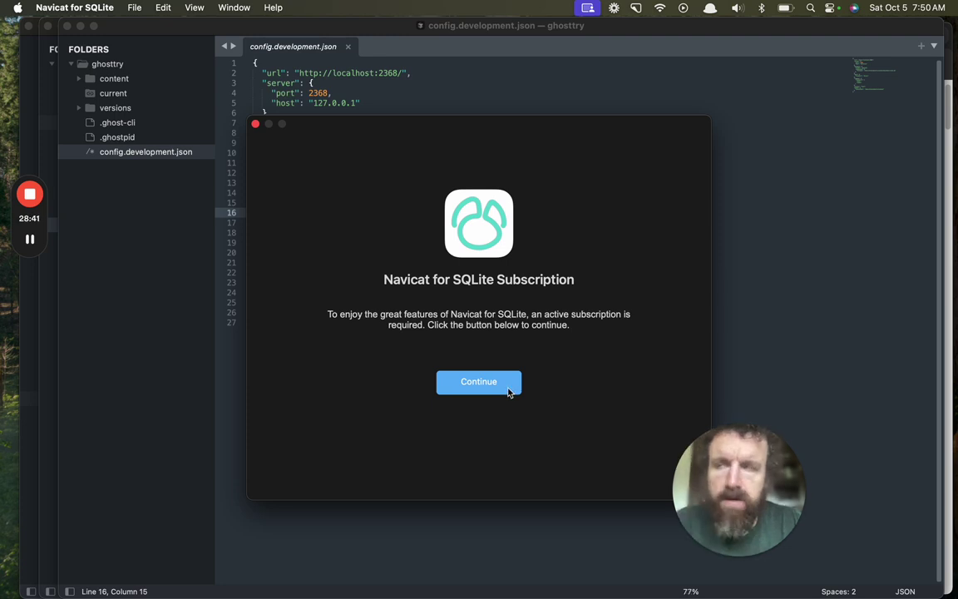
- Review Navicat's subscription pricing, then quit Navicat
left_click(510, 391)
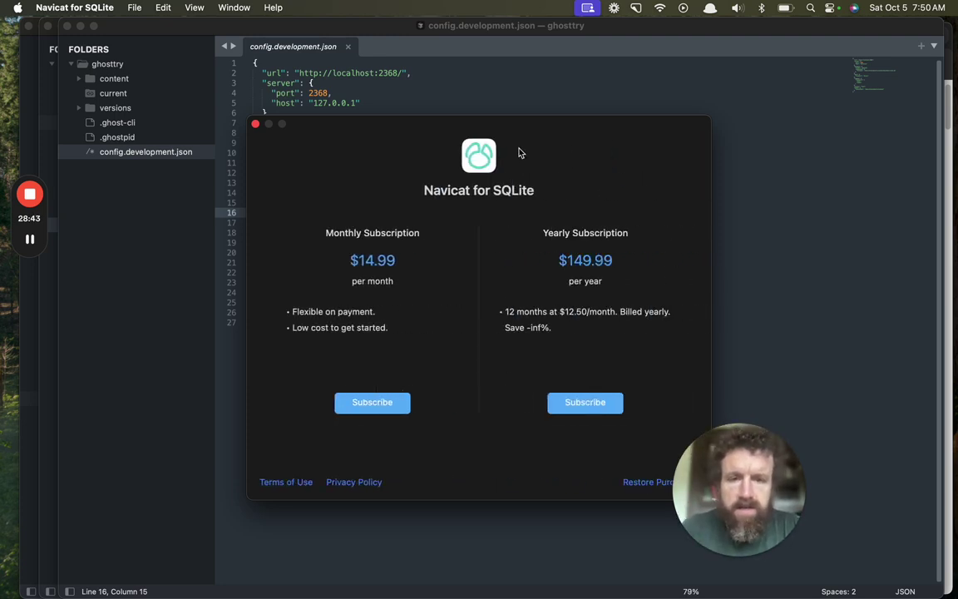
left_click_drag(524, 133, 399, 135)
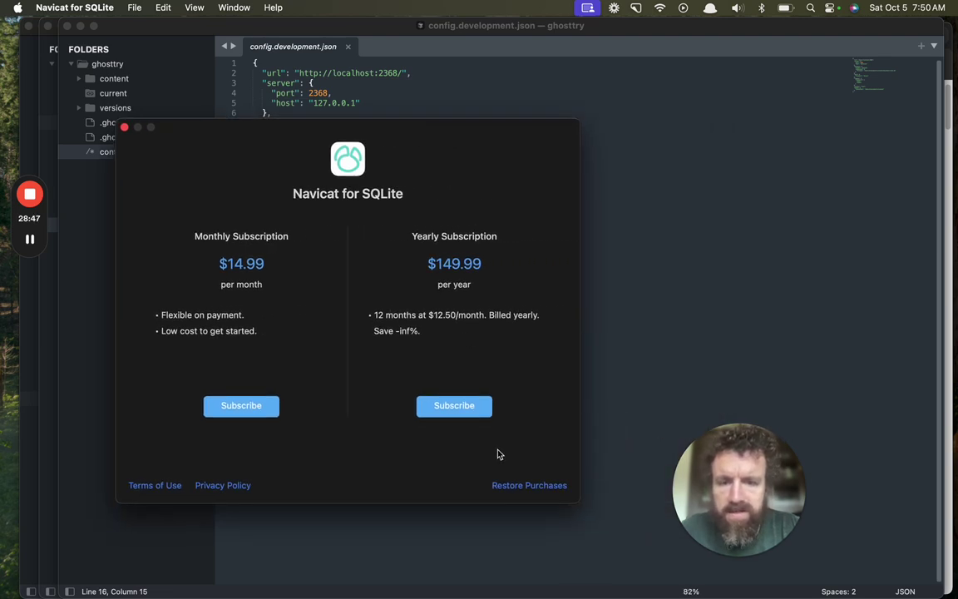
key("super+q")
left_click(461, 143)
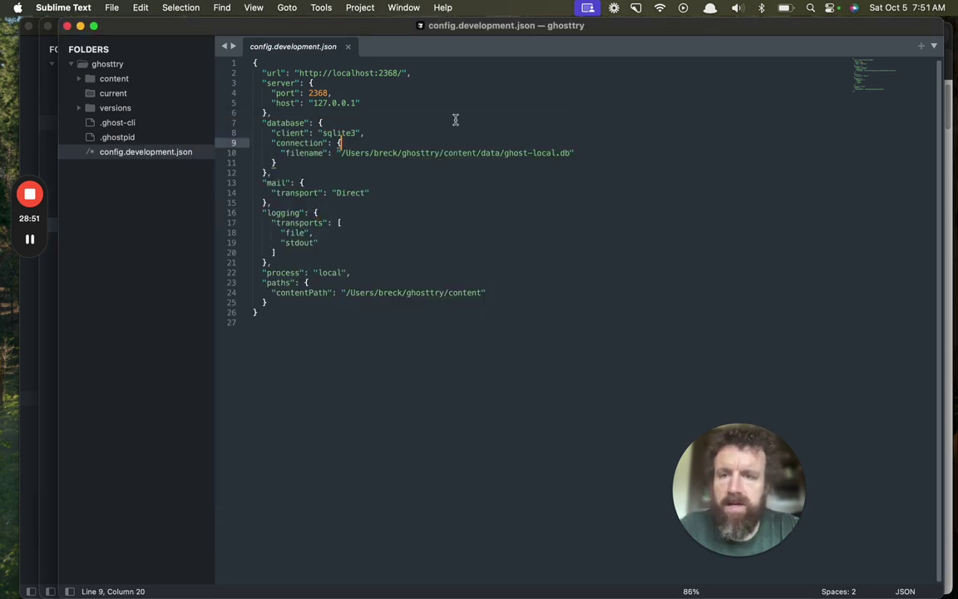
- Search the web for 'sqlite gui' in a new Chrome tab
key("alt+space")
type("sql")
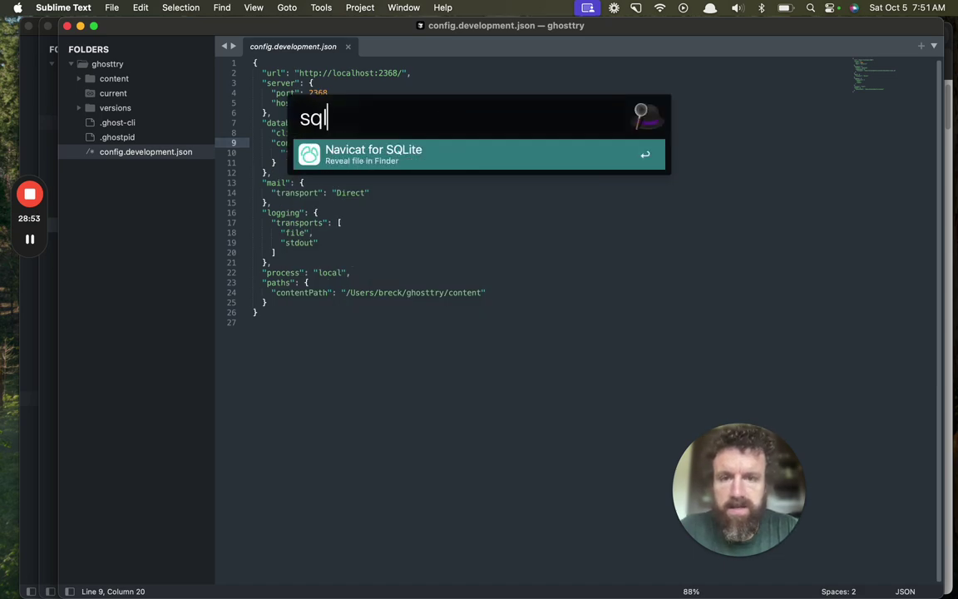
key("super+Tab")
key("super+Tab")
key("super+t")
type("sqlite gui")
key("Return")
- Open the sqlitebrowser.org search result and browse its home page
left_click(254, 190)
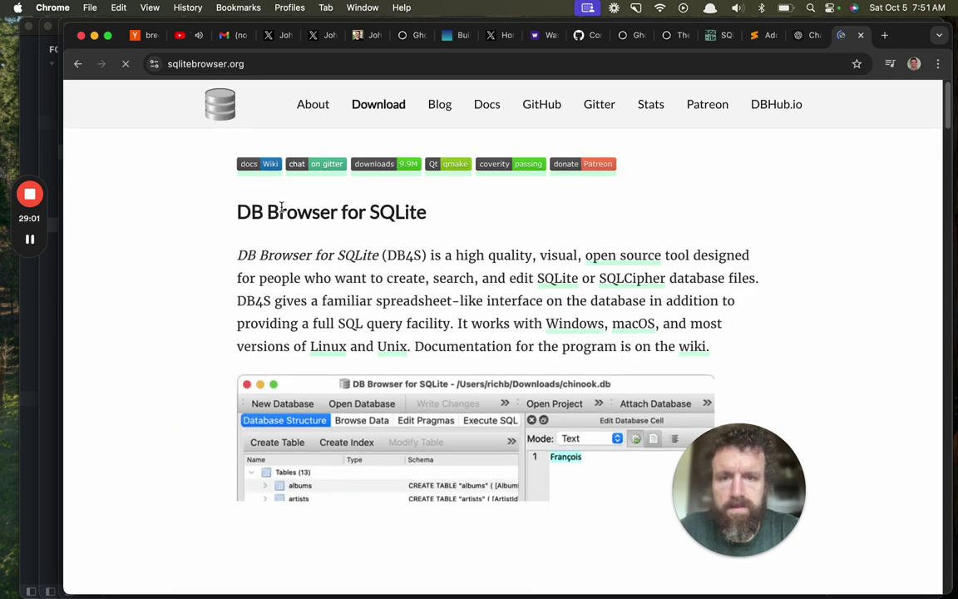
scroll(281, 207, "down", 5)
scroll(281, 208, "down", 2)
scroll(281, 208, "down", 9)
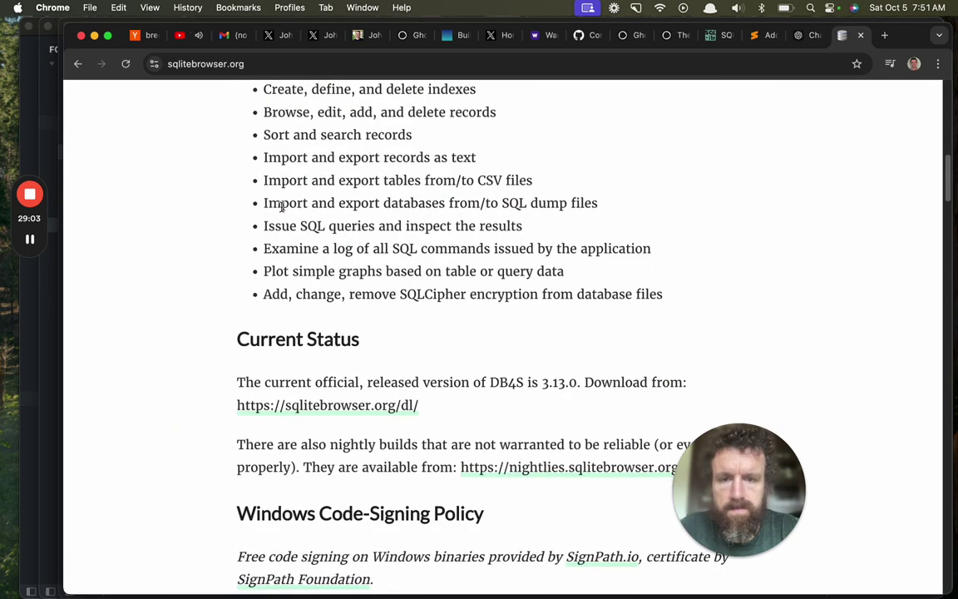
scroll(283, 209, "up", 14)
scroll(281, 208, "up", 2)
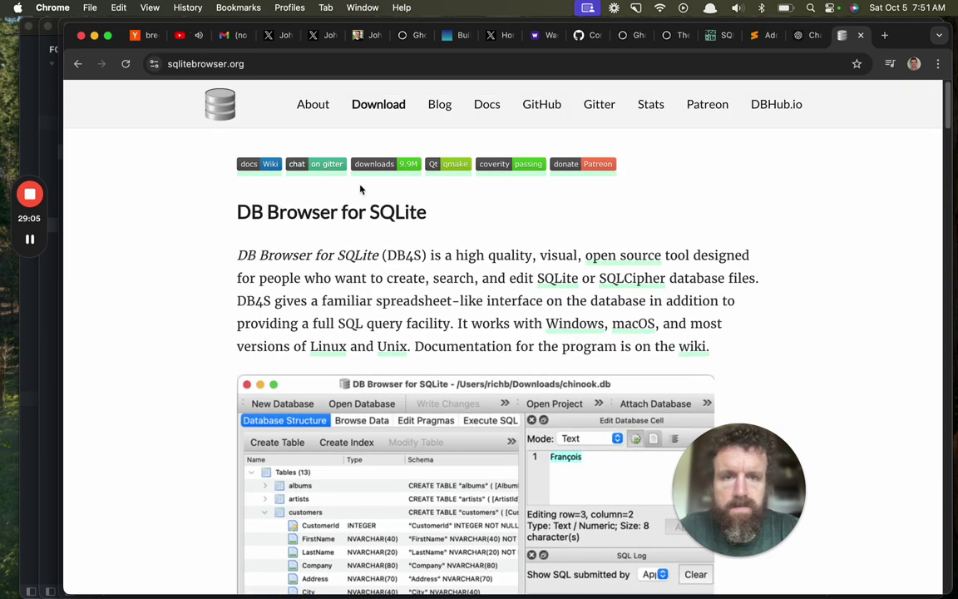
scroll(534, 158, "down", 20)
scroll(534, 159, "down", 10)
scroll(534, 158, "up", 15)
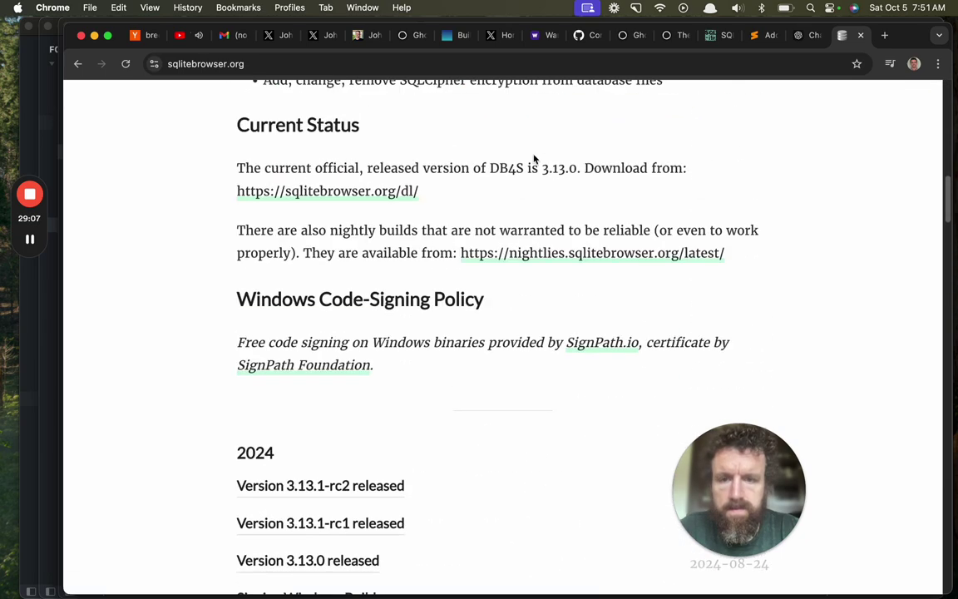
scroll(534, 158, "up", 20)
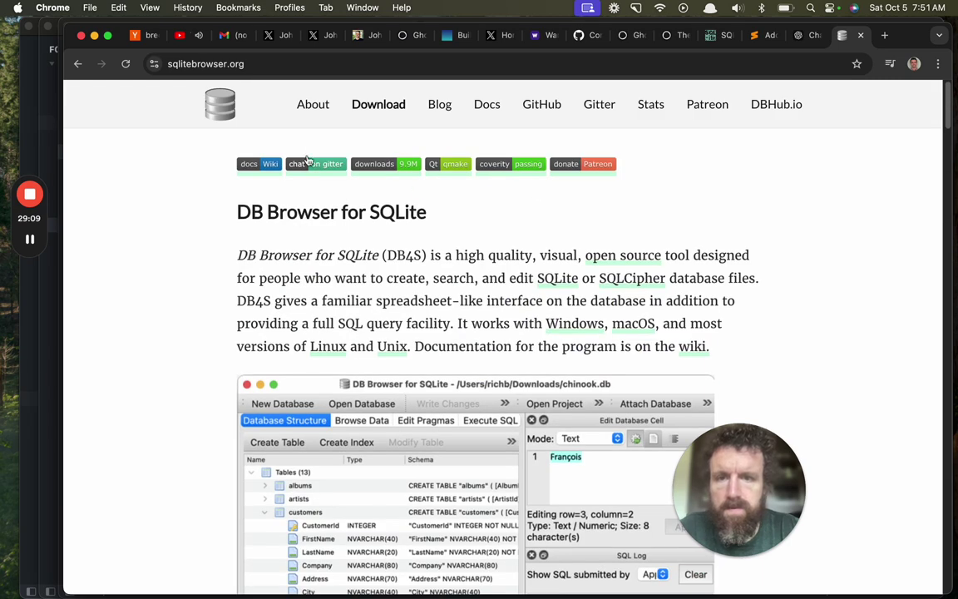
- Download the macOS 'DB Browser for SQLite (Universal)' build from the Download page
left_click(376, 104)
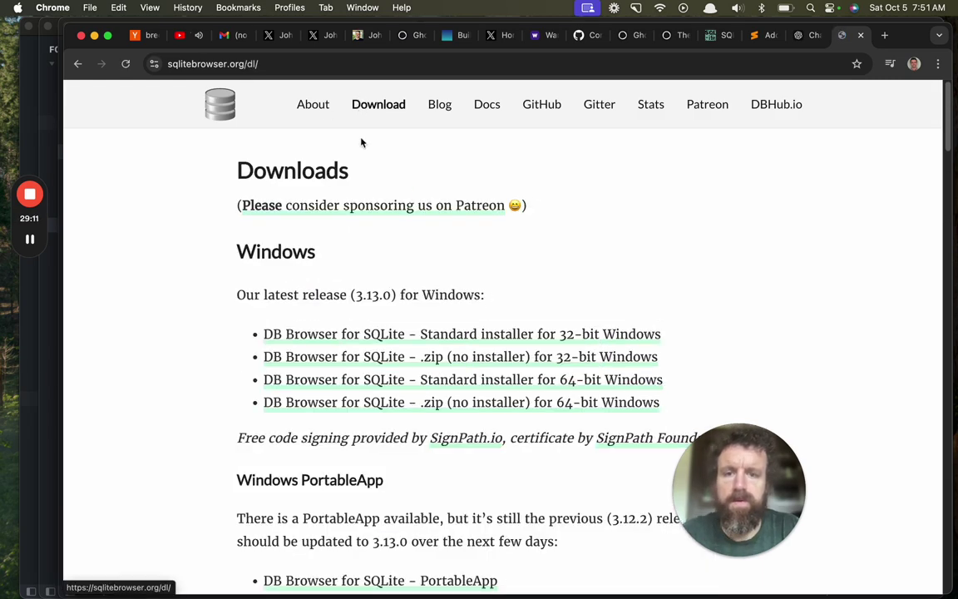
scroll(361, 145, "down", 2)
scroll(225, 176, "down", 5)
scroll(249, 250, "down", 1)
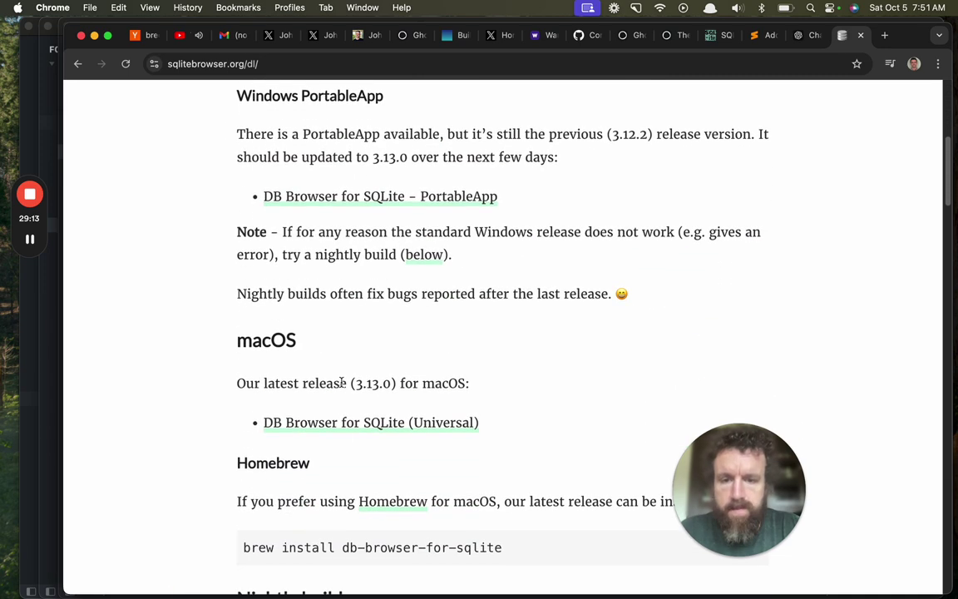
left_click(343, 433)
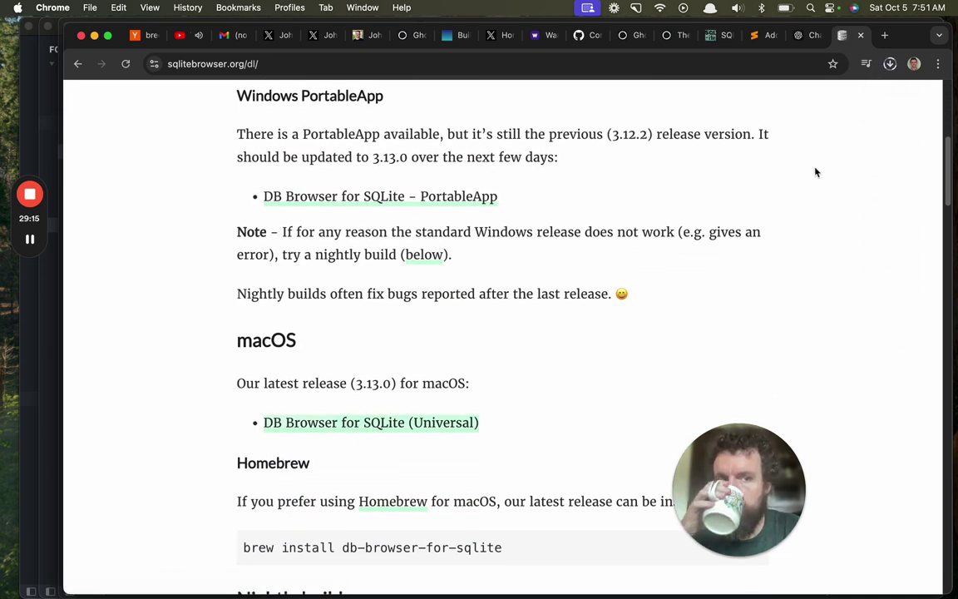
scroll(799, 158, "up", 10)
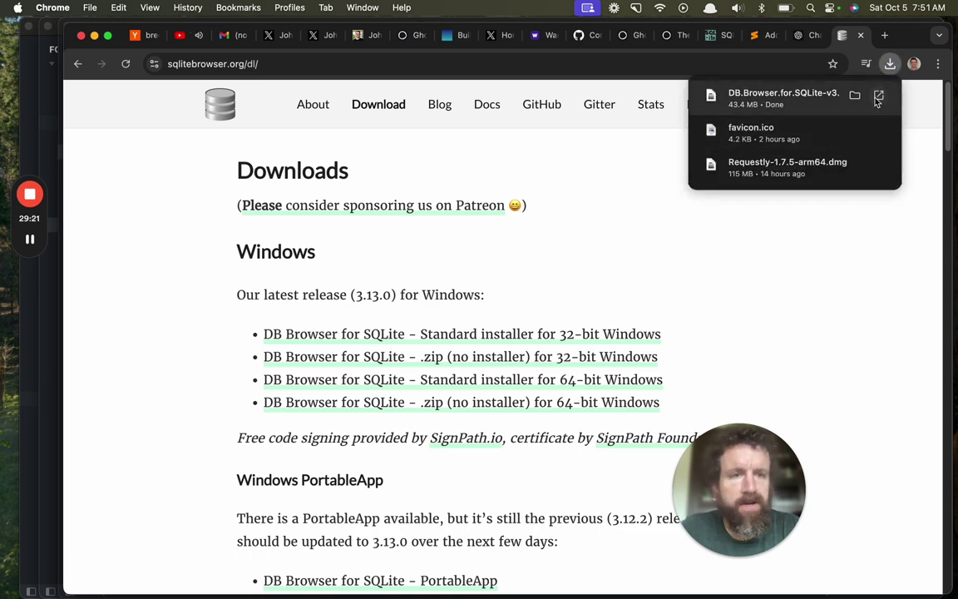
- Mount the downloaded disk image and copy DB Browser for SQLite into Applications
left_click(855, 96)
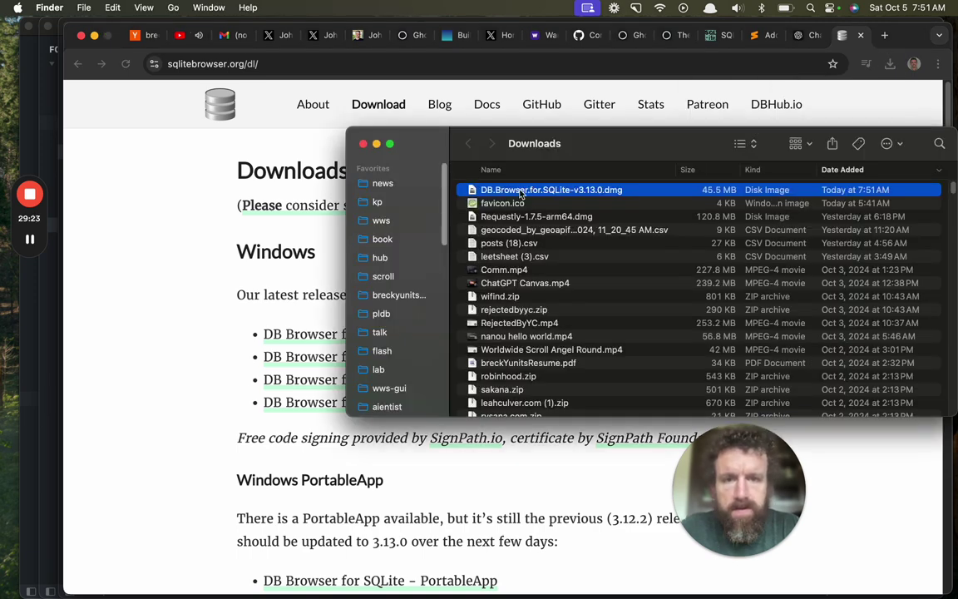
double_click(520, 194)
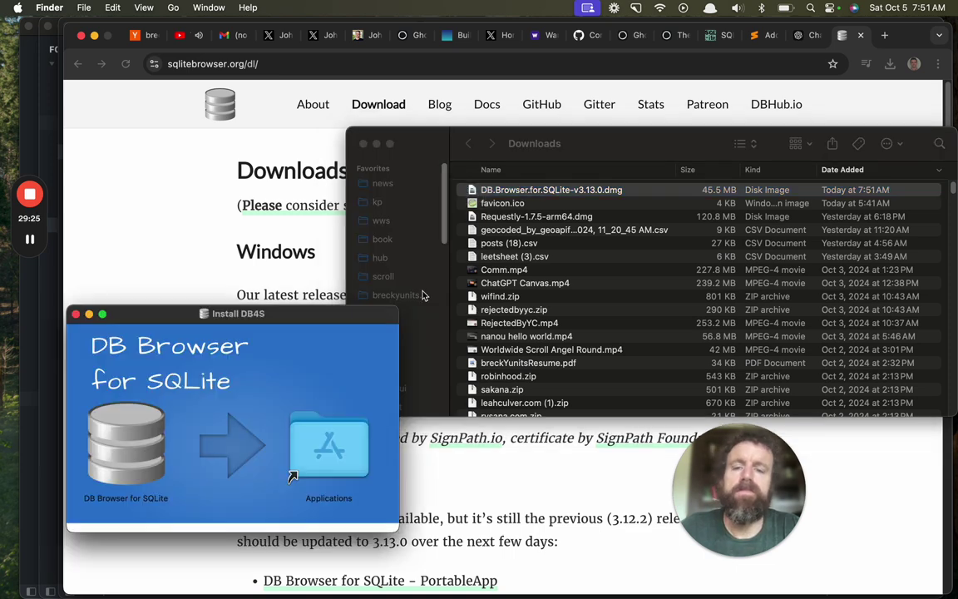
left_click_drag(125, 416, 346, 430)
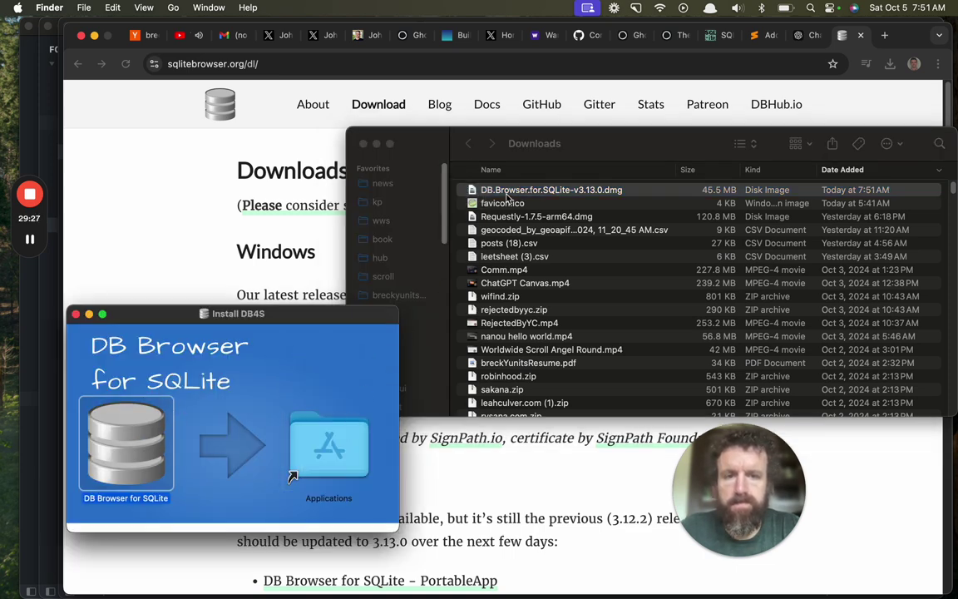
left_click(583, 143)
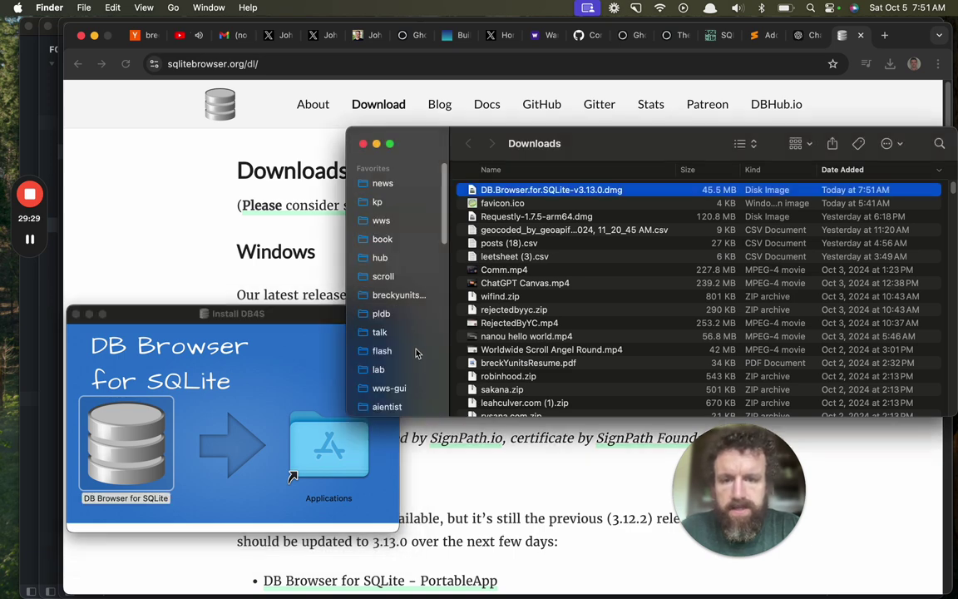
scroll(417, 349, "down", 5)
left_click(397, 297)
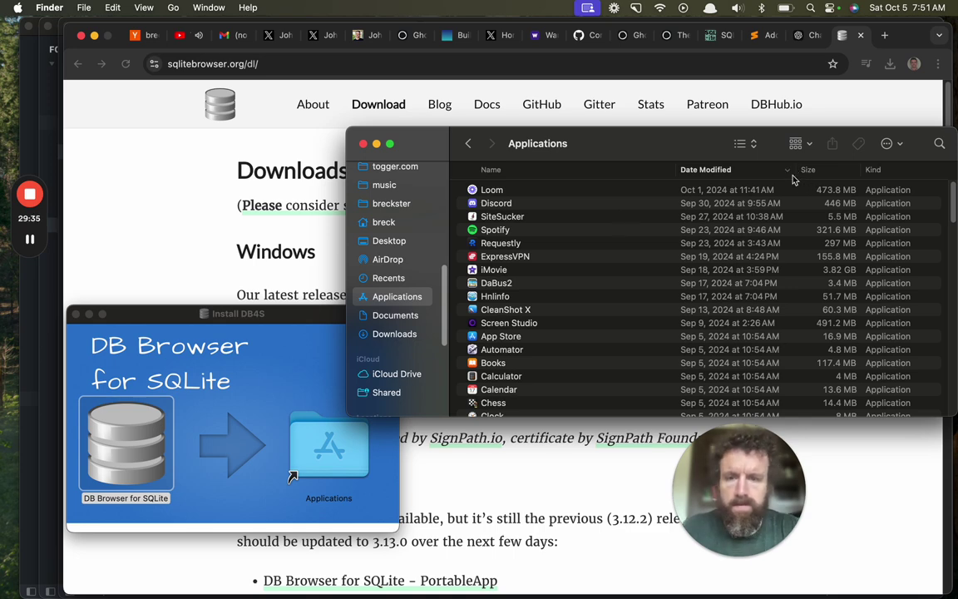
- Launch DB Browser for SQLite through a Spotlight search for 'sqli'
key("super+space")
type("db")
key("Escape")
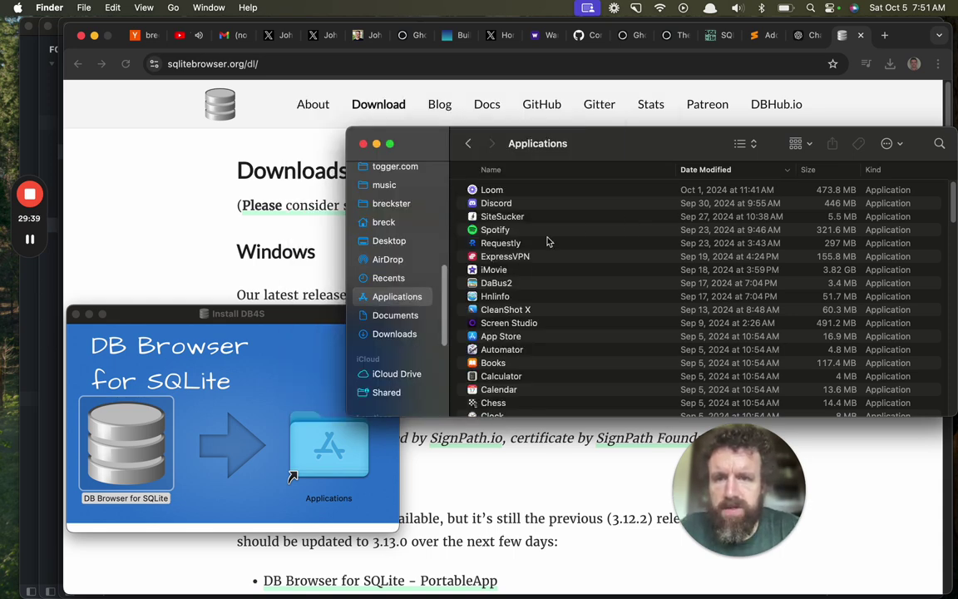
key("super+q")
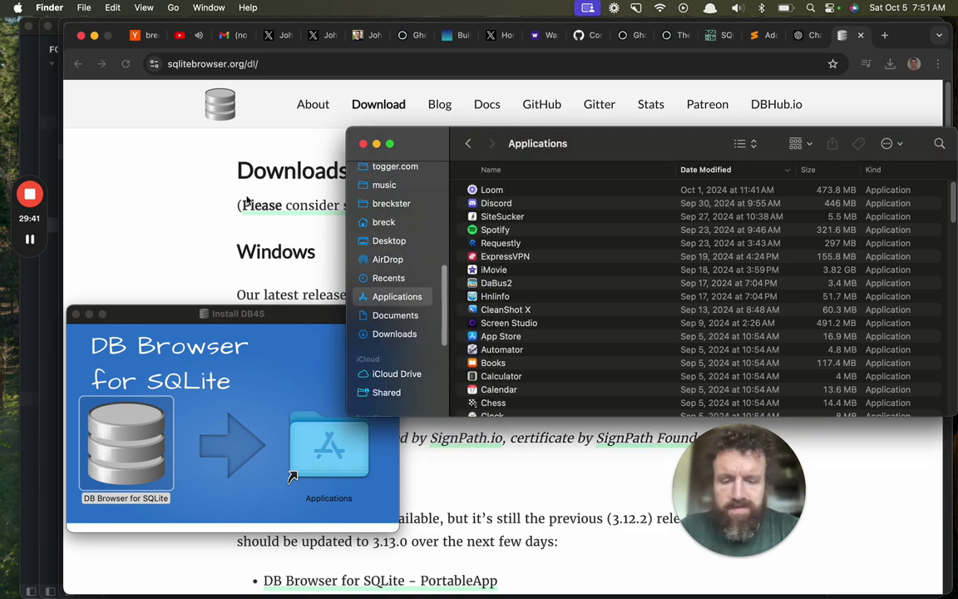
key("super+space")
type("sqli")
key("Down")
key("Return")
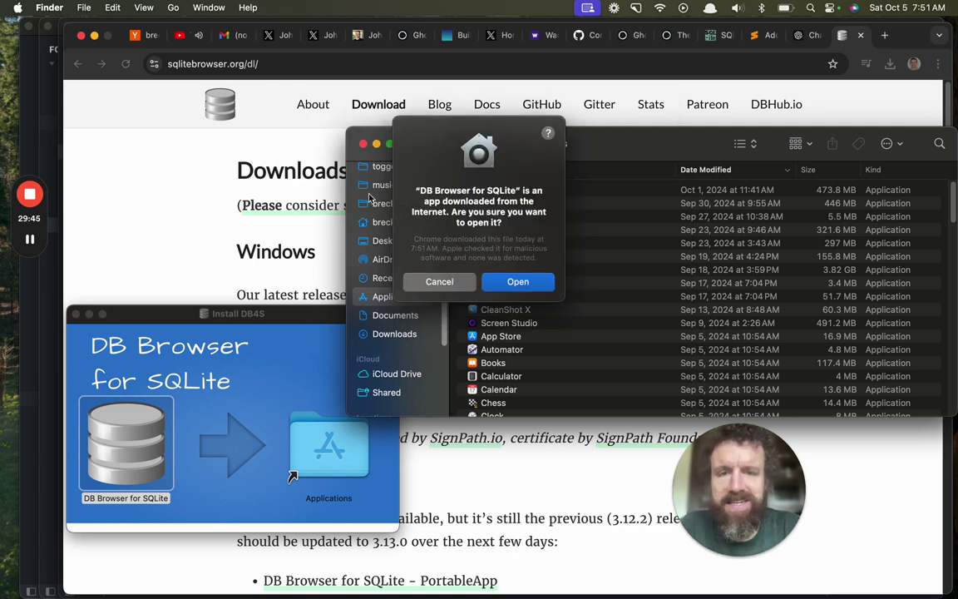
- Confirm the first-launch prompt and close the sqlitebrowser.org browser tab
left_click(513, 285)
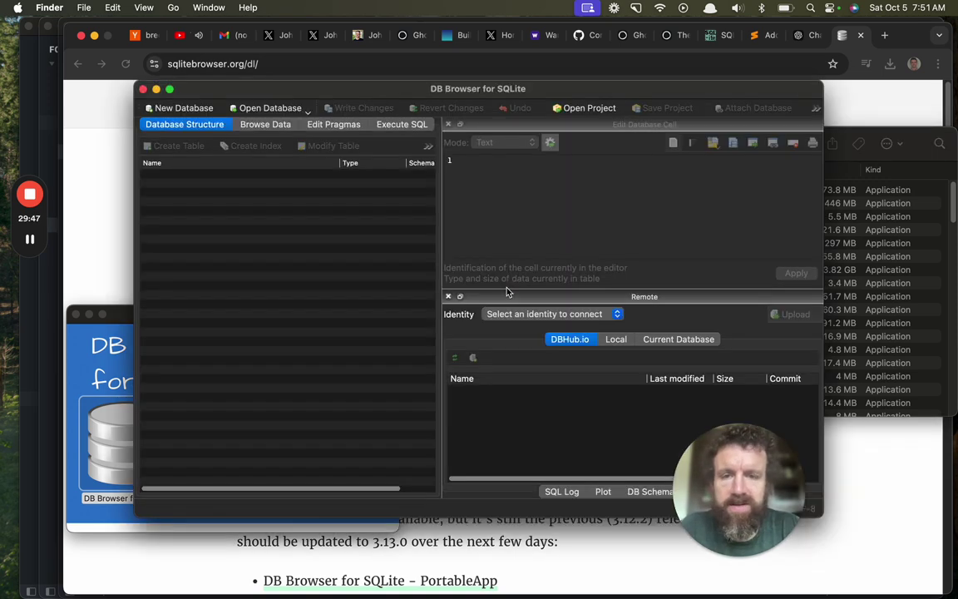
left_click(432, 75)
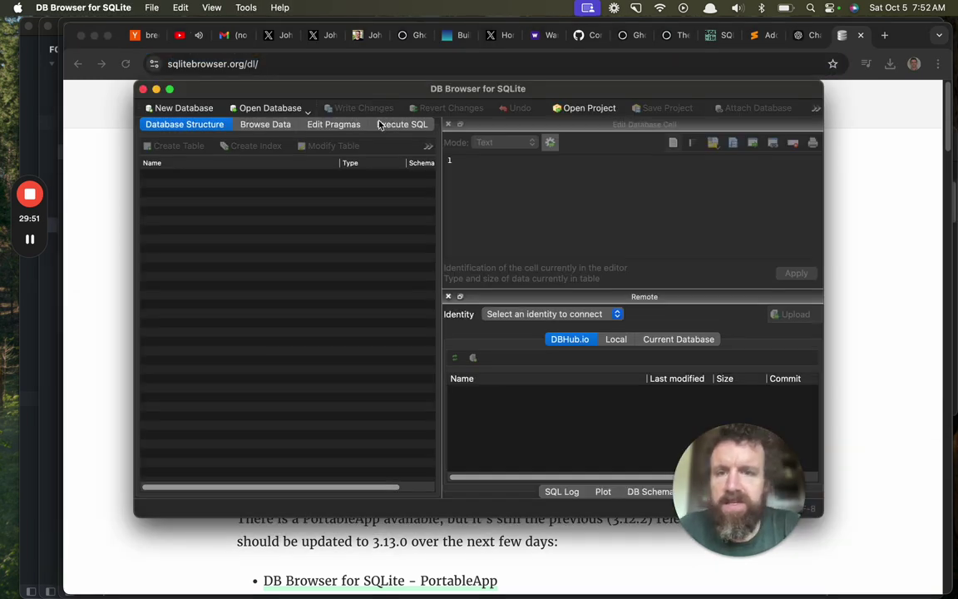
key("super+Tab")
key("super+Tab")
key("super+Tab")
key("super+Tab")
key("super+Tab")
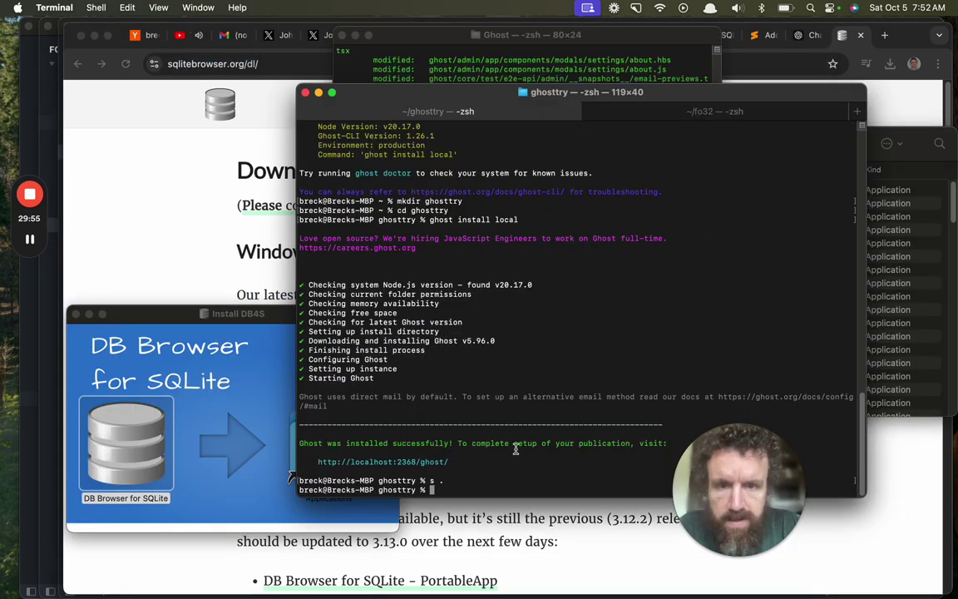
left_click(209, 218)
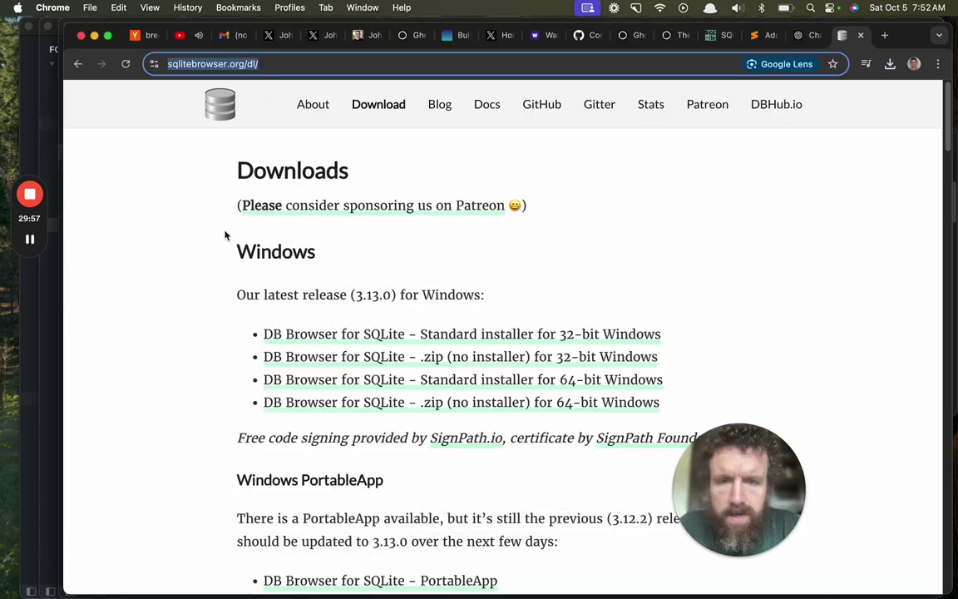
key("super+w")
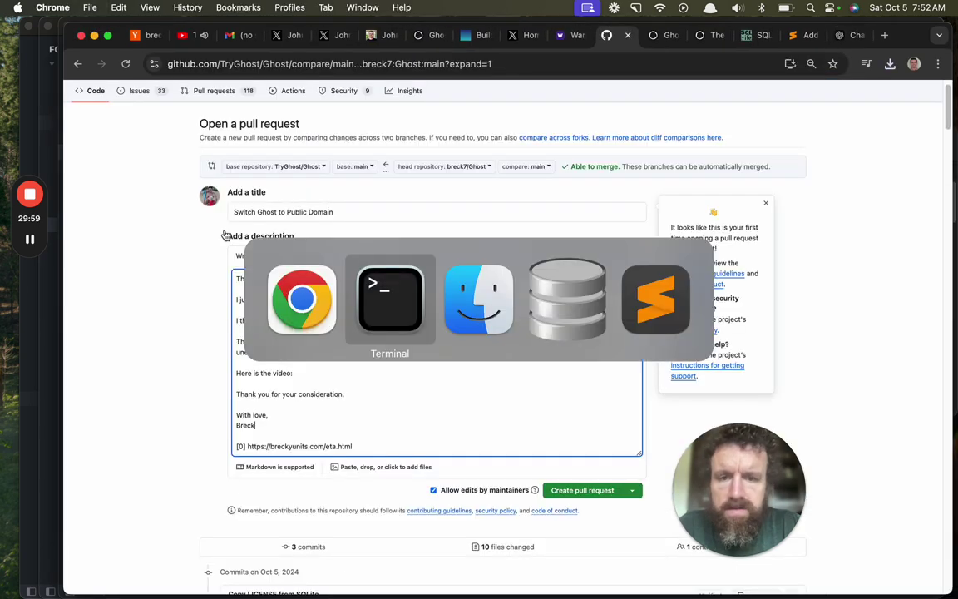
- Move the DB Browser window down below the Ghost config file
key("Tab")
key("Tab")
key("Tab")
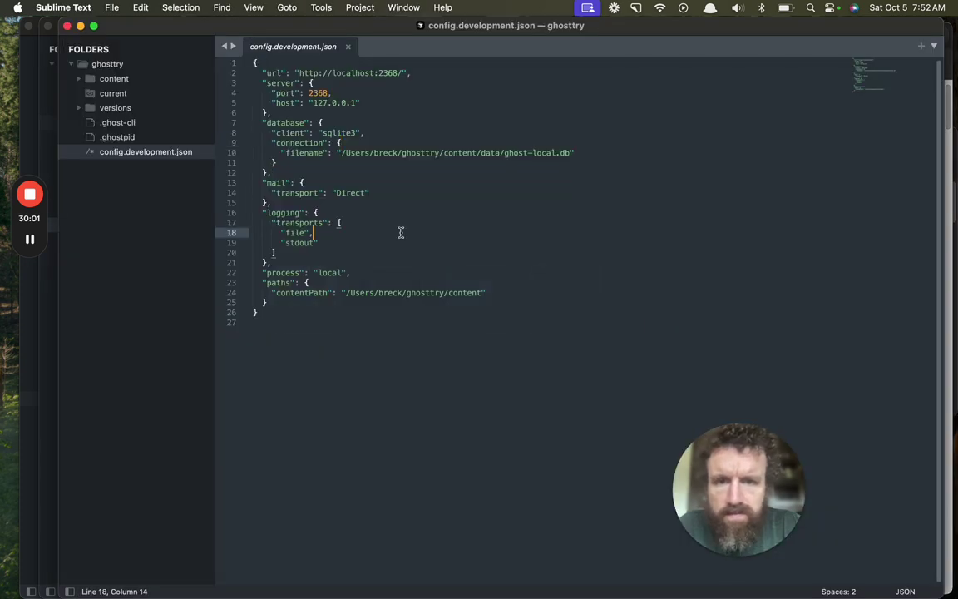
key("super+shift+Tab")
key("super+shift+Tab")
key("super+Tab")
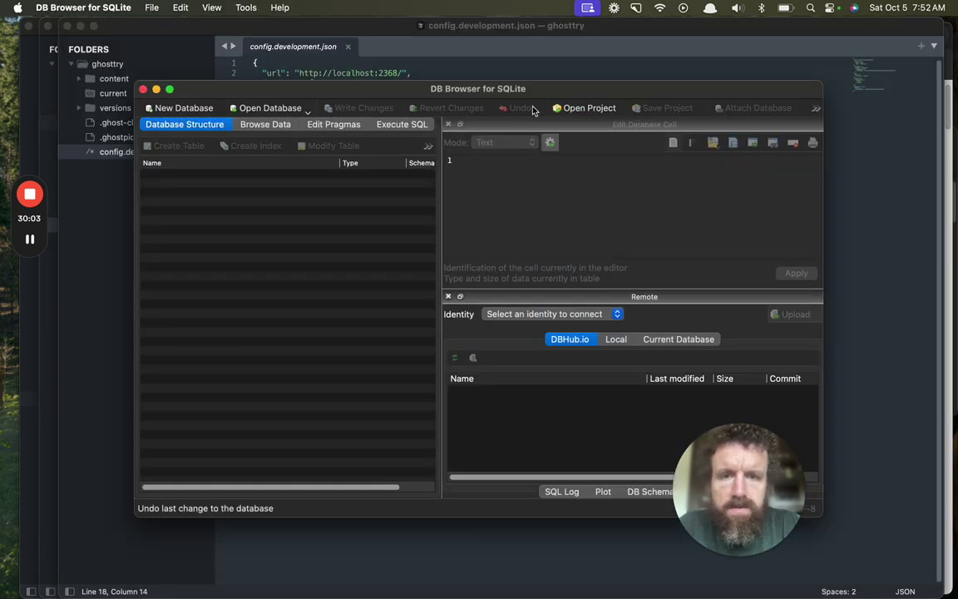
left_click_drag(538, 100, 538, 203)
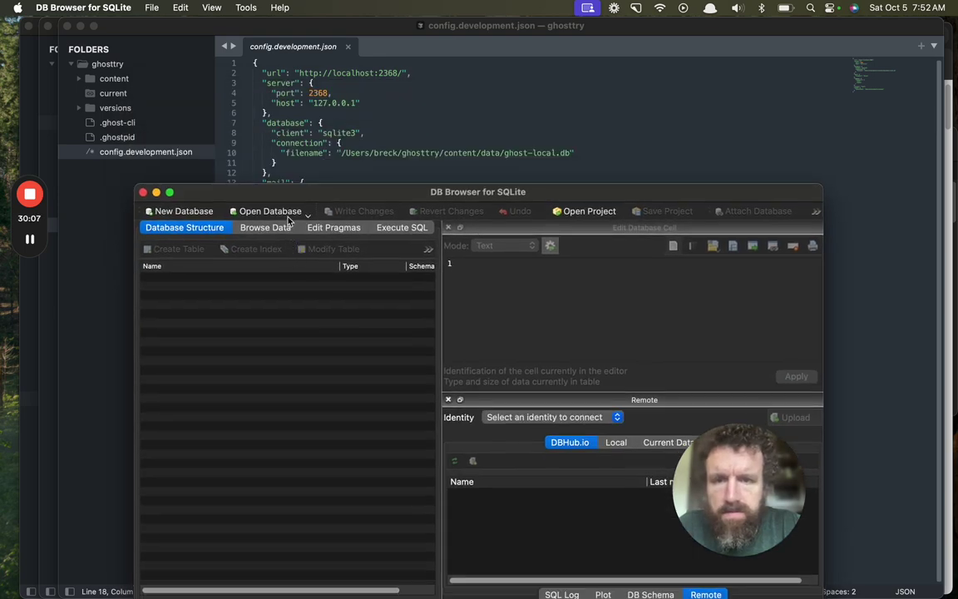
- Start File > Open Database, positioning the file dialog beside the config text
left_click(267, 211)
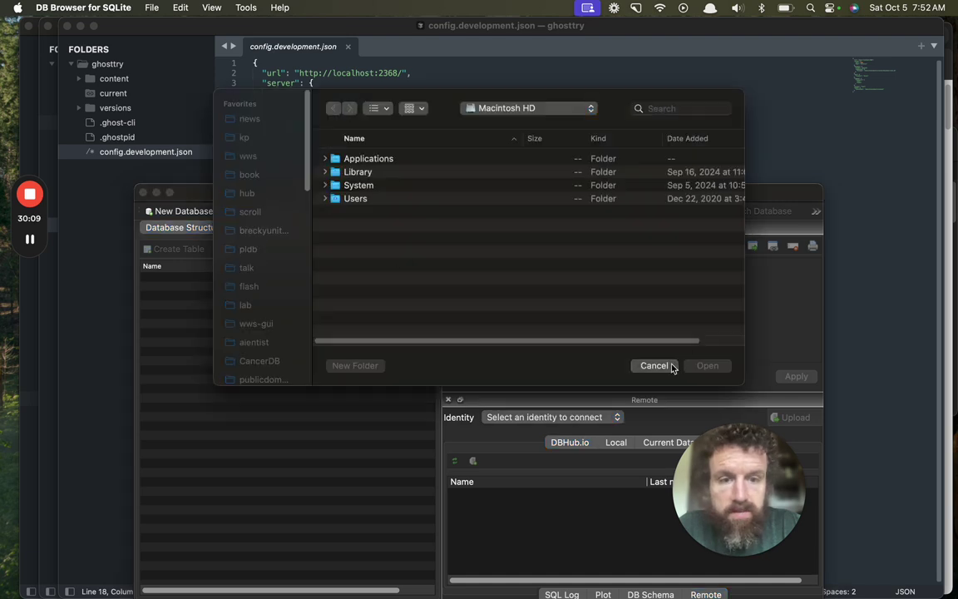
left_click(663, 366)
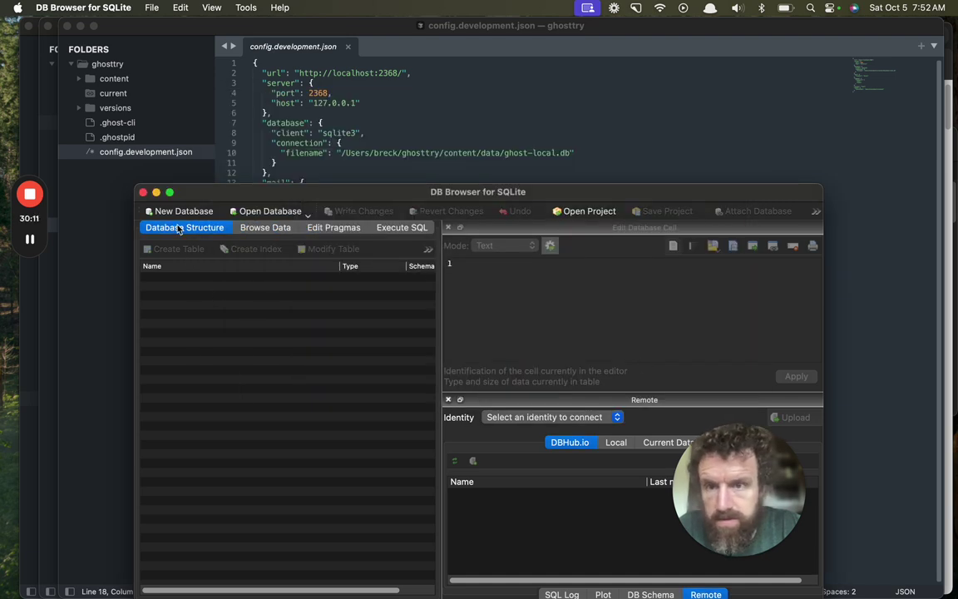
left_click(151, 7)
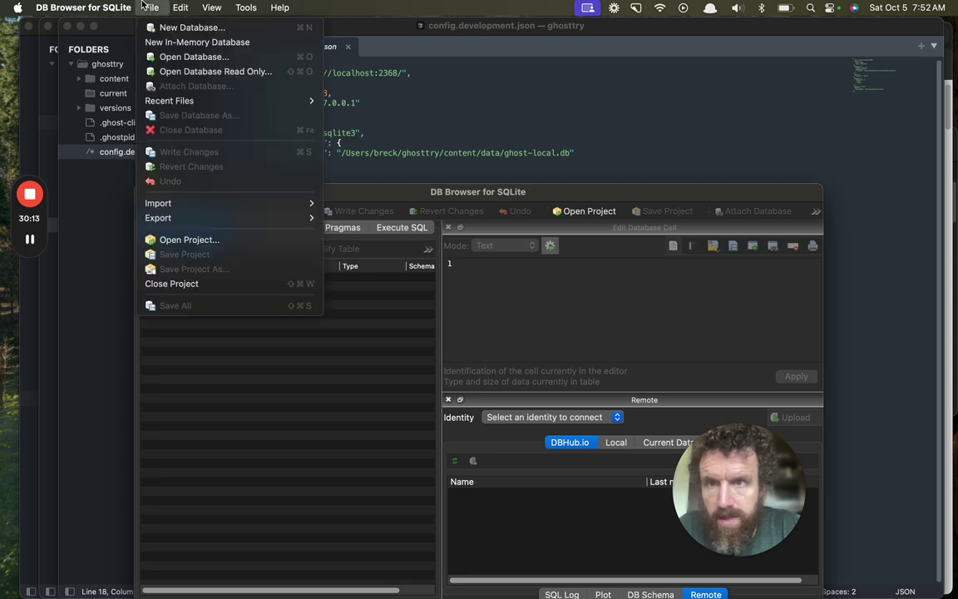
left_click(155, 58)
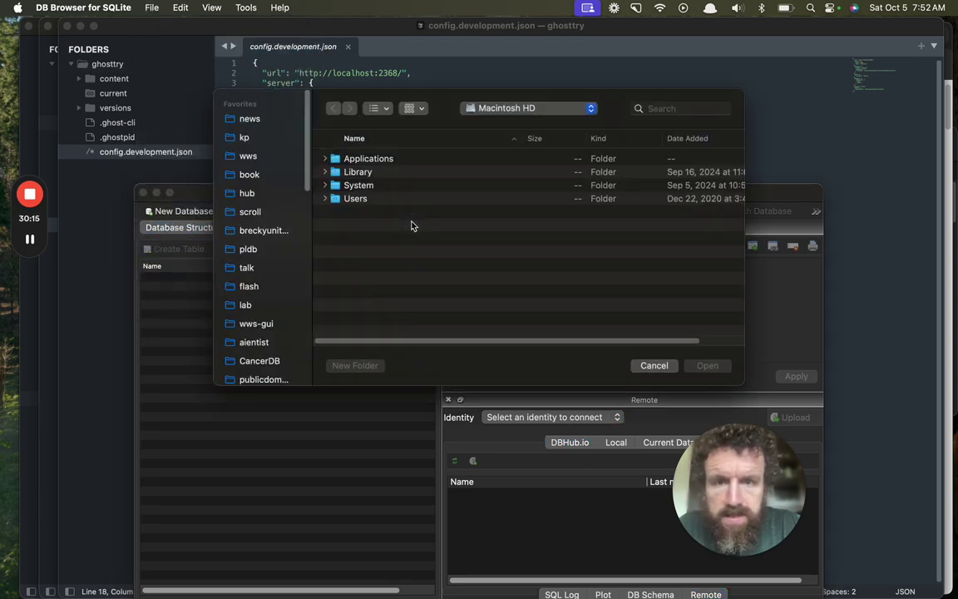
left_click_drag(434, 105, 416, 193)
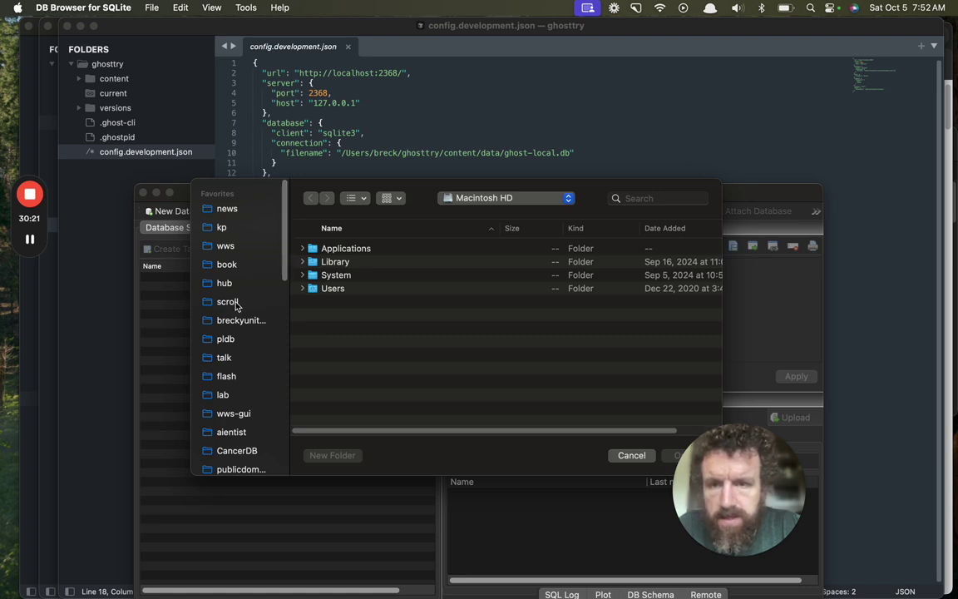
scroll(223, 278, "down", 2)
scroll(225, 274, "down", 8)
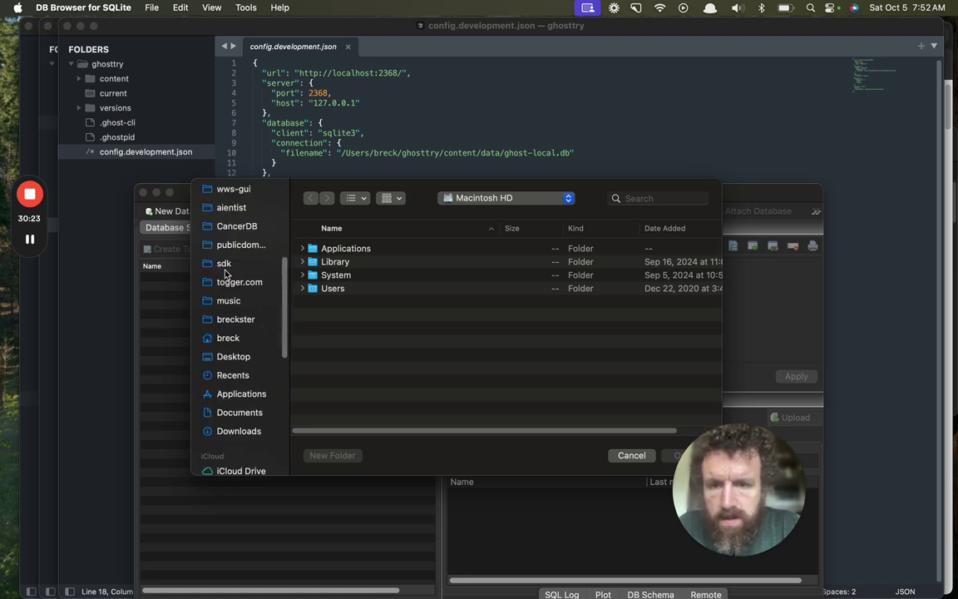
- Allow Desktop and Downloads access and select ghosttry/content/data/ghost-local.db
left_click(240, 337)
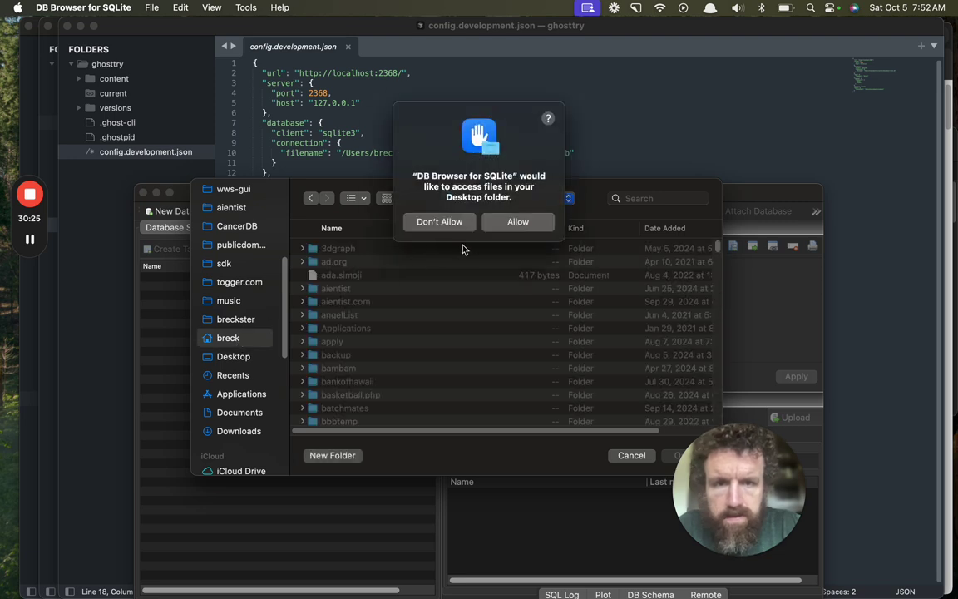
left_click(494, 223)
scroll(442, 268, "down", 2)
scroll(441, 268, "down", 5)
scroll(442, 268, "down", 5)
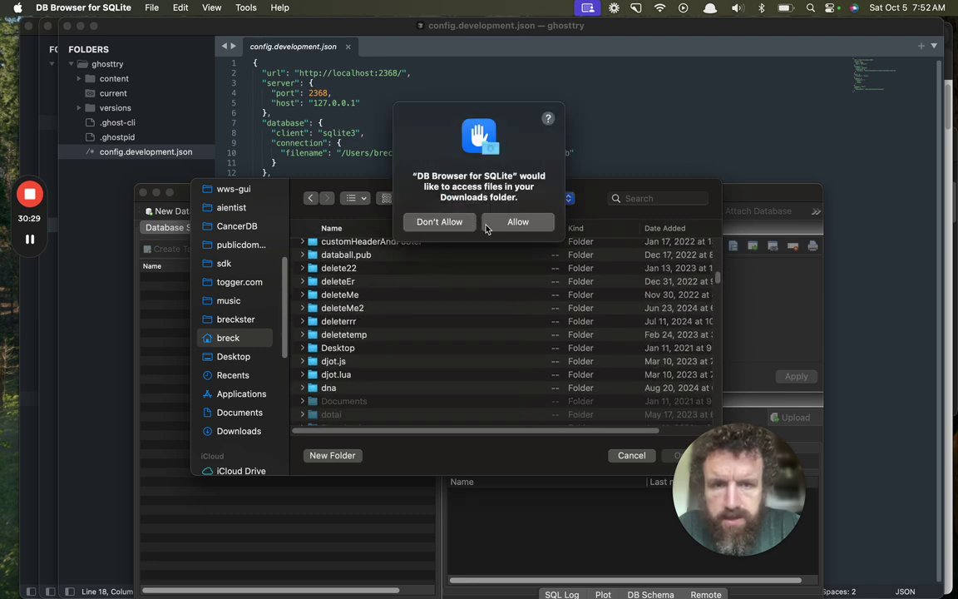
left_click(490, 224)
scroll(390, 337, "down", 5)
scroll(389, 337, "down", 5)
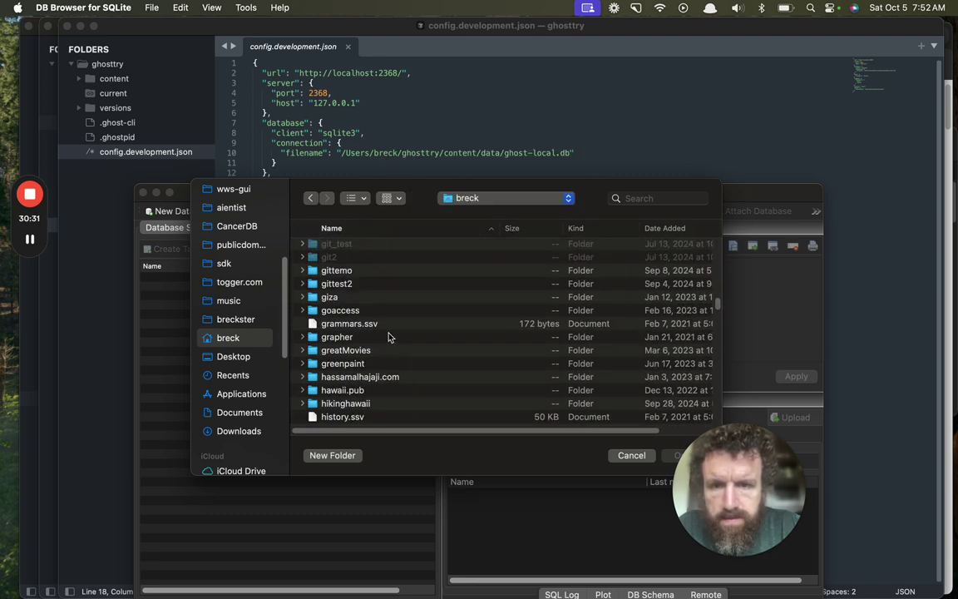
scroll(363, 284, "up", 2)
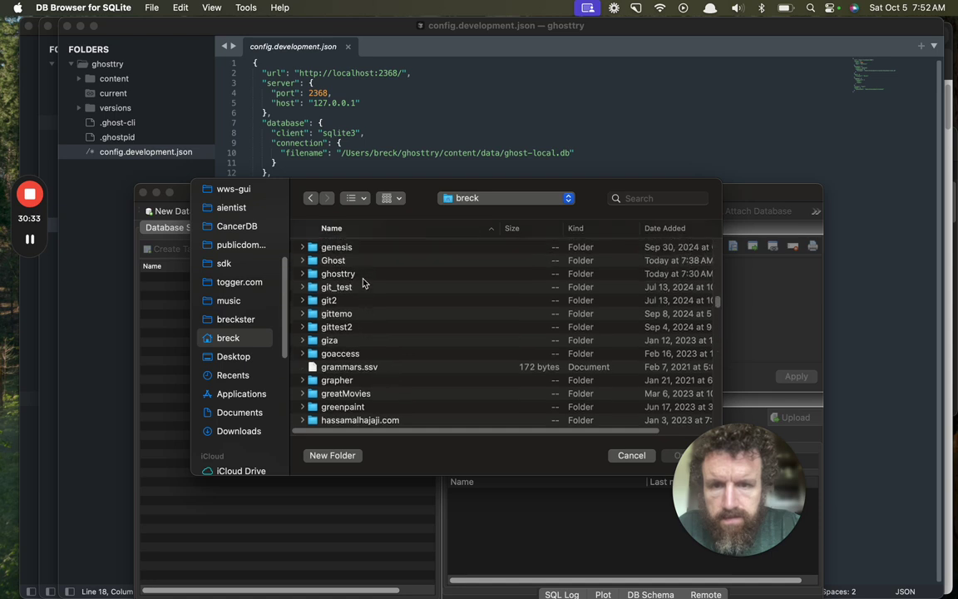
double_click(361, 276)
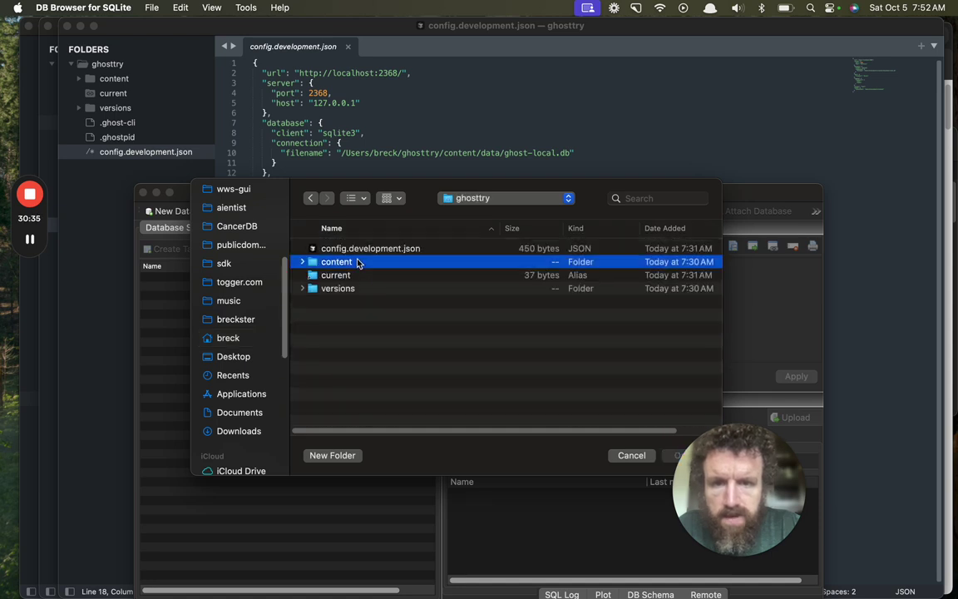
double_click(360, 262)
double_click(359, 261)
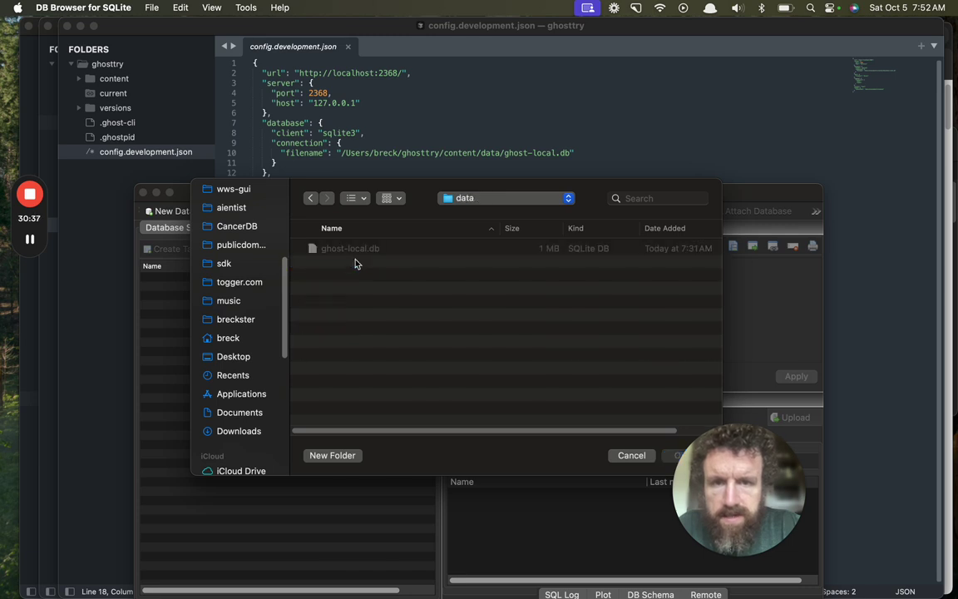
left_click(356, 249)
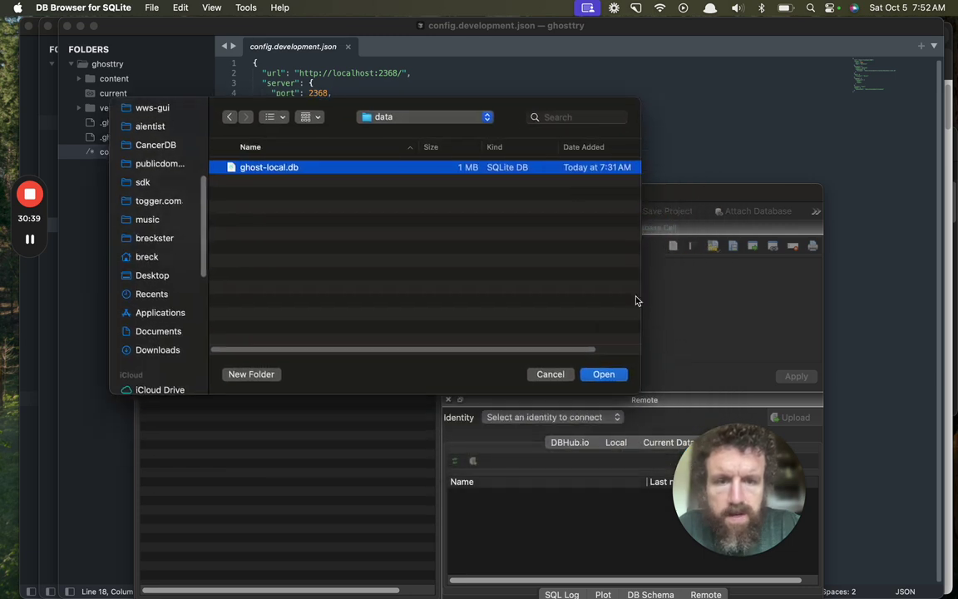
- Load ghost-local.db and widen the table list to show each CREATE TABLE schema
left_click(605, 375)
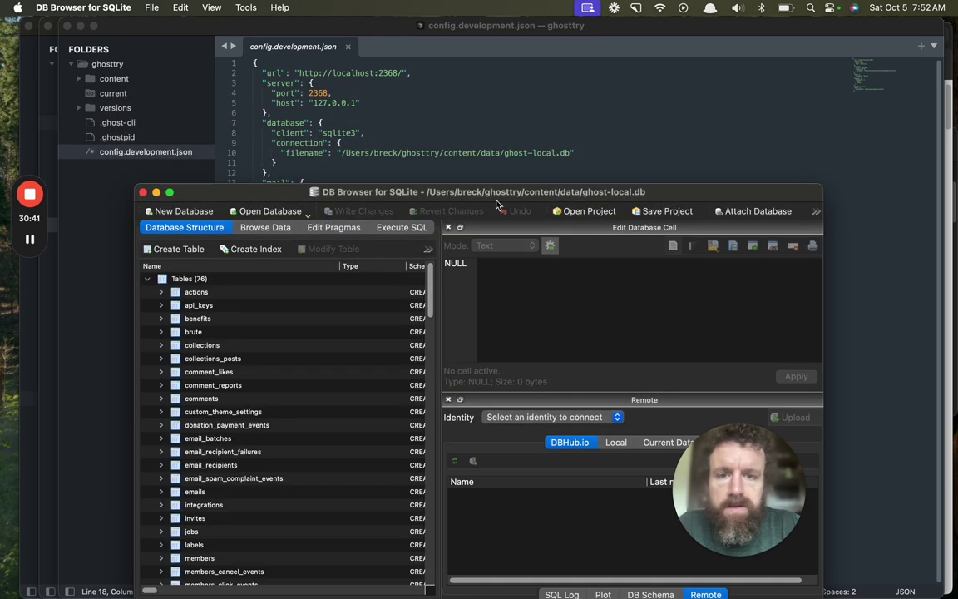
left_click_drag(484, 188, 424, 93)
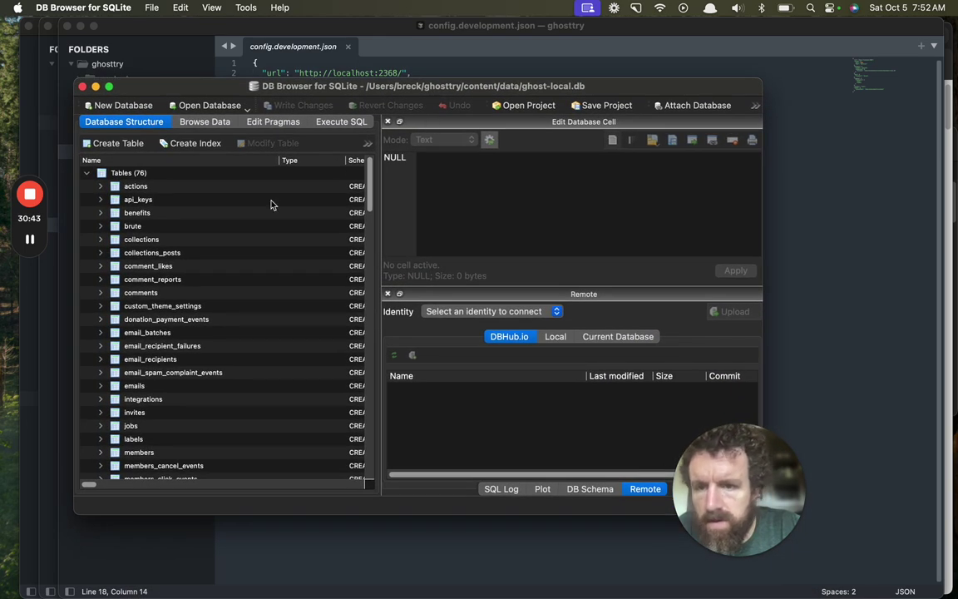
scroll(270, 205, "down", 5)
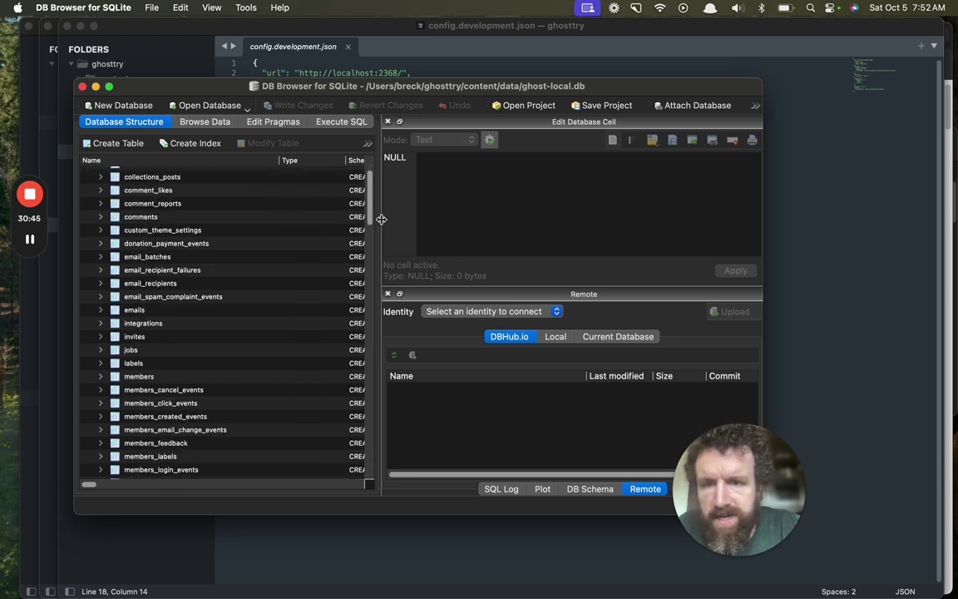
left_click_drag(380, 216, 547, 206)
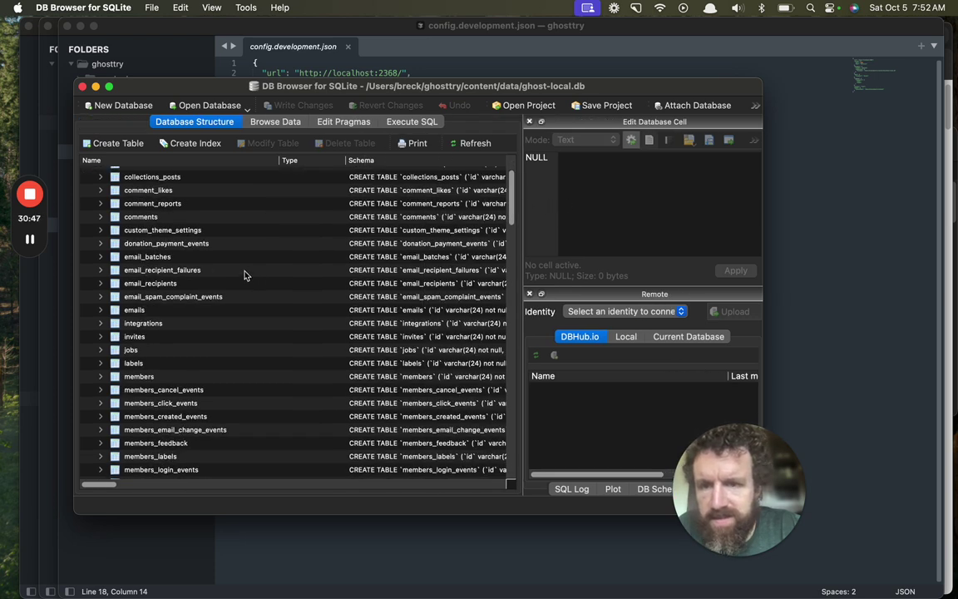
- Select the invites table and scroll through the list of 76 Ghost tables
left_click(169, 339)
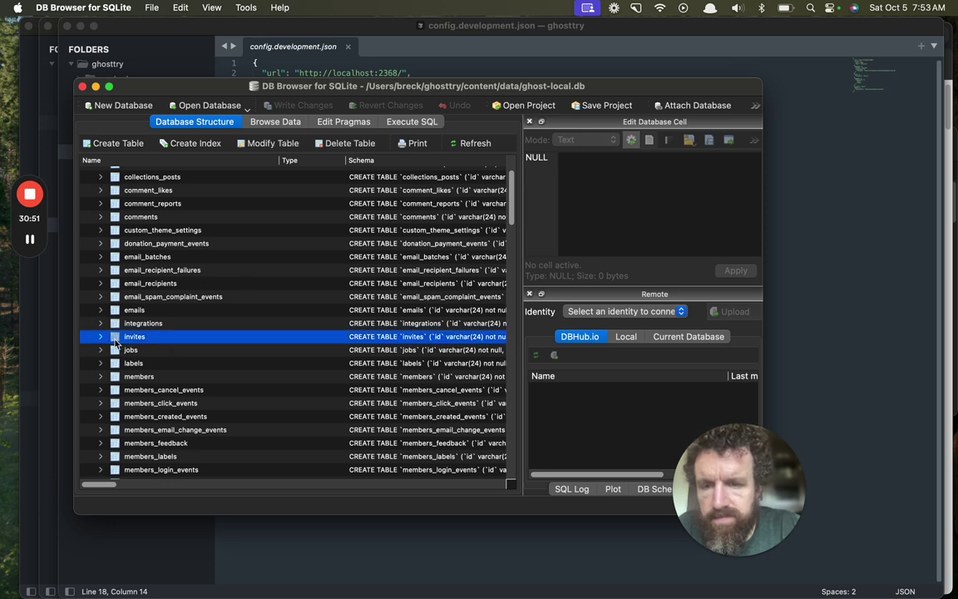
scroll(122, 343, "down", 5)
scroll(121, 342, "down", 3)
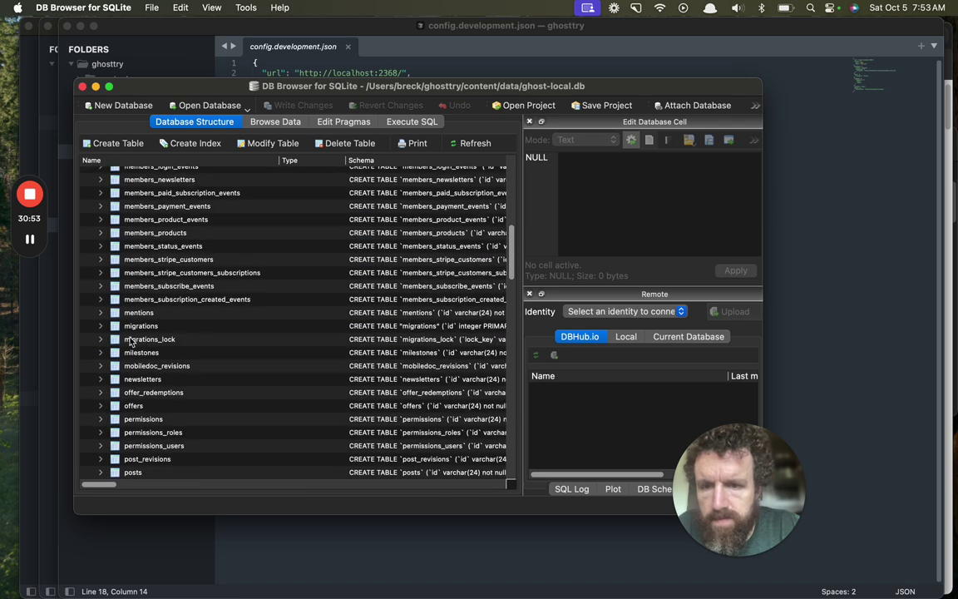
scroll(200, 326, "down", 4)
scroll(200, 325, "down", 4)
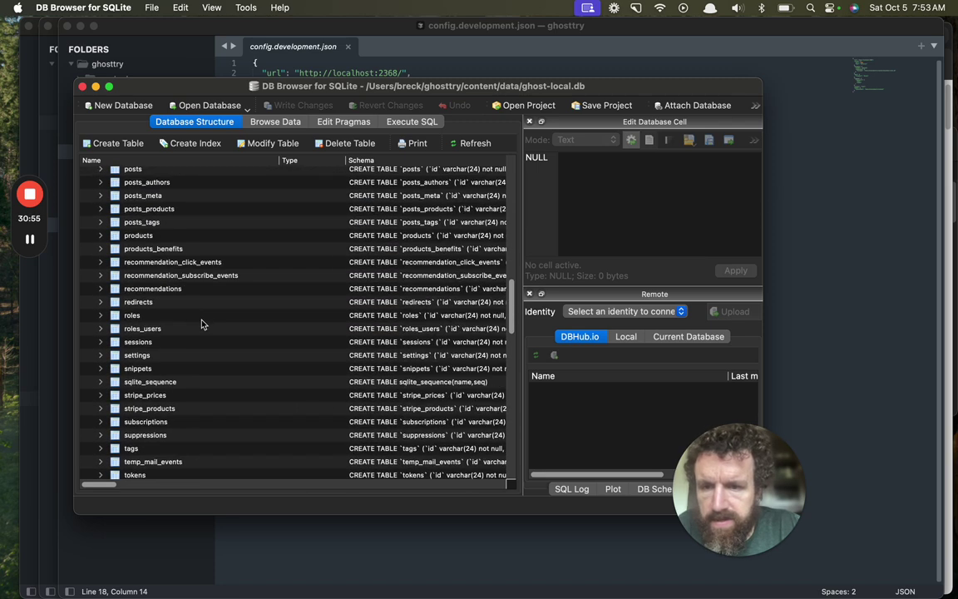
scroll(200, 325, "down", 3)
scroll(199, 325, "up", 3)
scroll(197, 323, "up", 3)
scroll(197, 323, "up", 3)
scroll(196, 327, "up", 3)
scroll(196, 324, "up", 4)
scroll(179, 299, "up", 2)
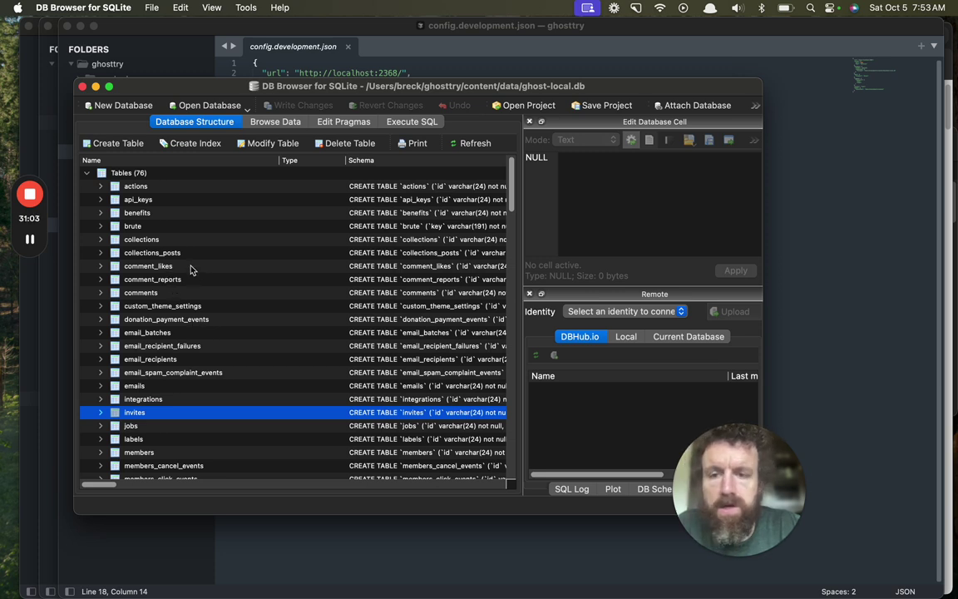
scroll(191, 271, "down", 3)
scroll(191, 270, "down", 3)
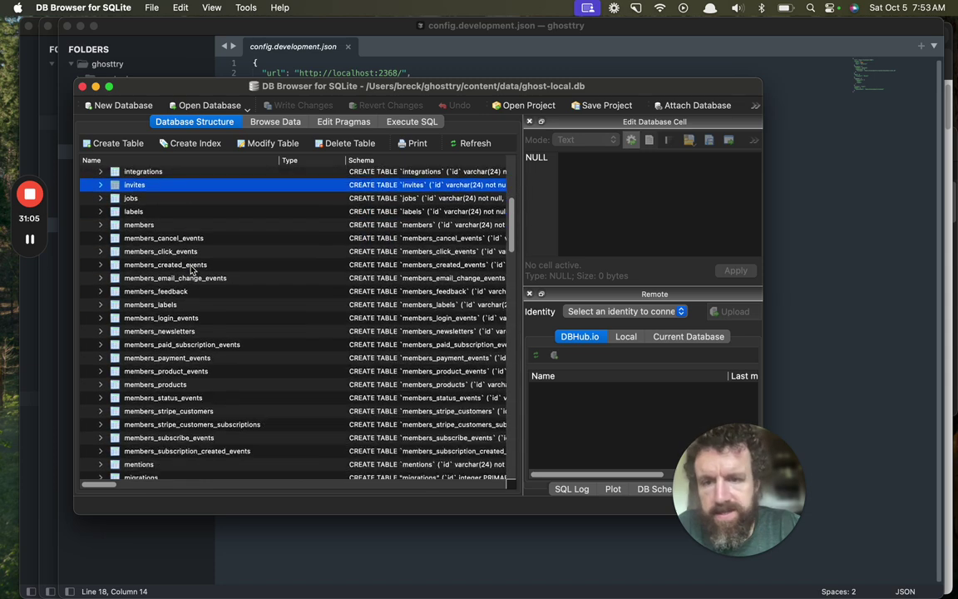
- Expand and collapse the members and roles tables to inspect their columns
double_click(154, 225)
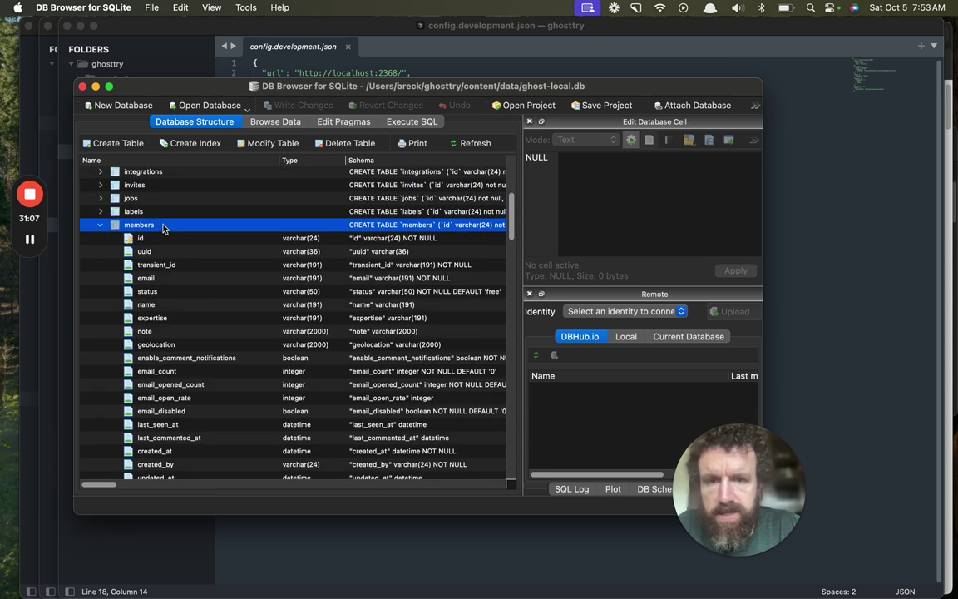
double_click(164, 226)
scroll(164, 227, "down", 5)
scroll(164, 227, "down", 1)
scroll(164, 228, "down", 4)
scroll(164, 229, "down", 4)
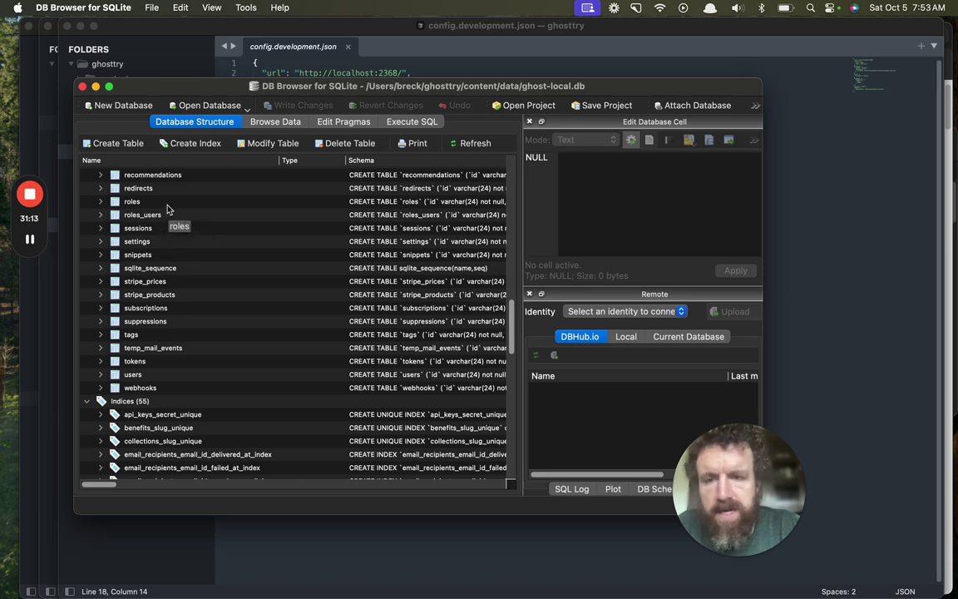
double_click(166, 206)
double_click(167, 208)
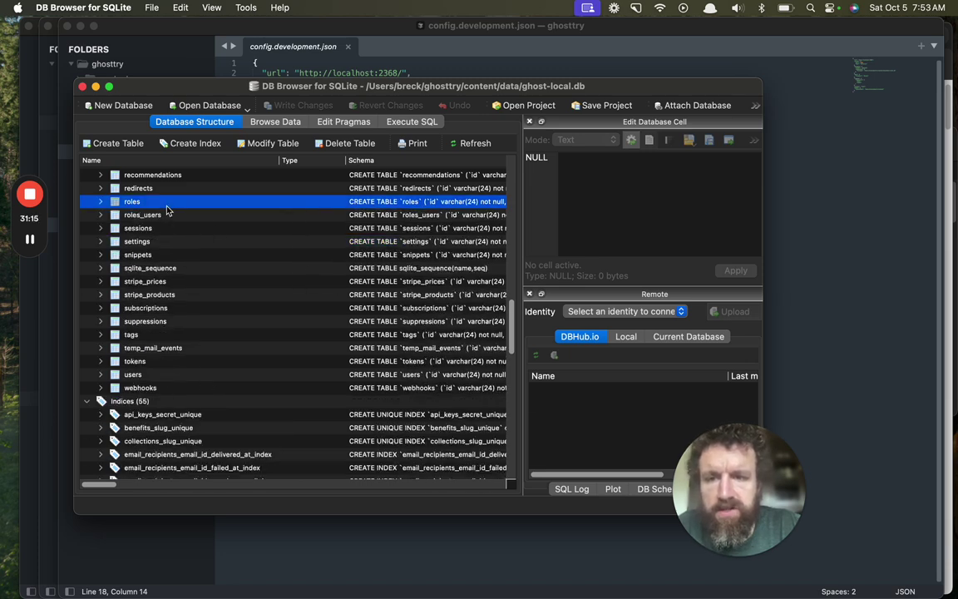
scroll(191, 251, "down", 10)
scroll(191, 252, "down", 10)
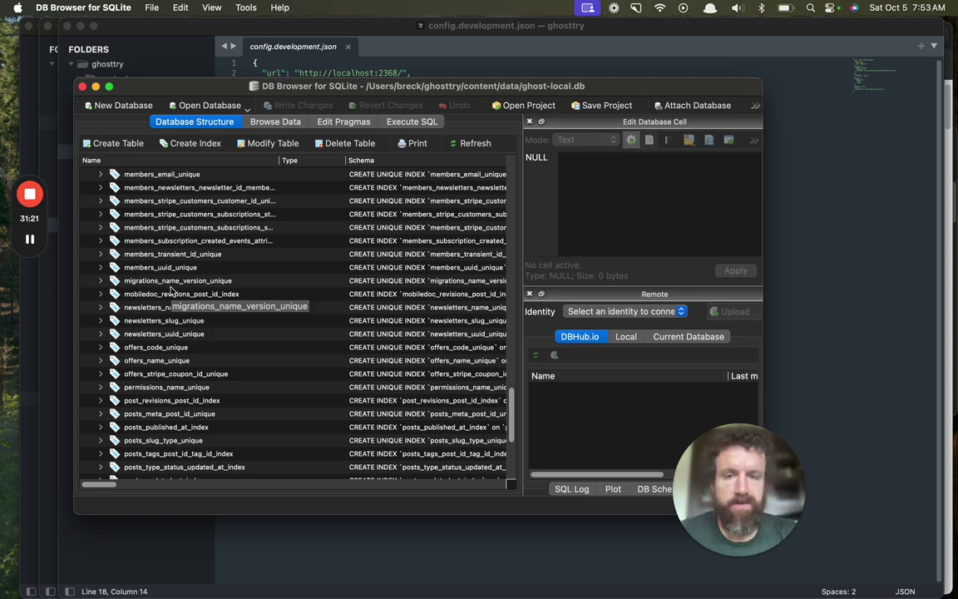
scroll(289, 231, "up", 5)
scroll(288, 230, "up", 10)
scroll(316, 282, "up", 5)
scroll(334, 260, "up", 5)
scroll(311, 229, "up", 5)
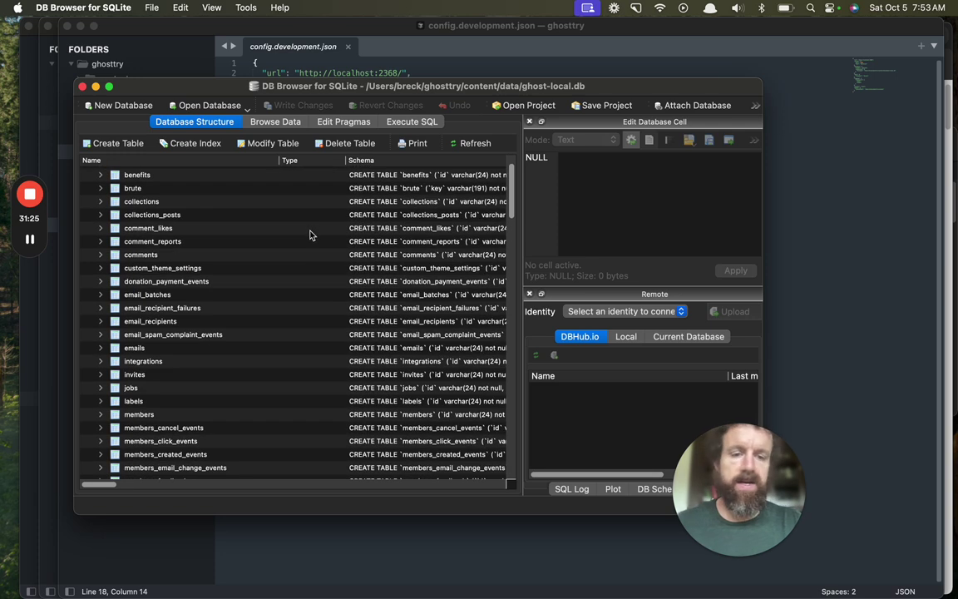